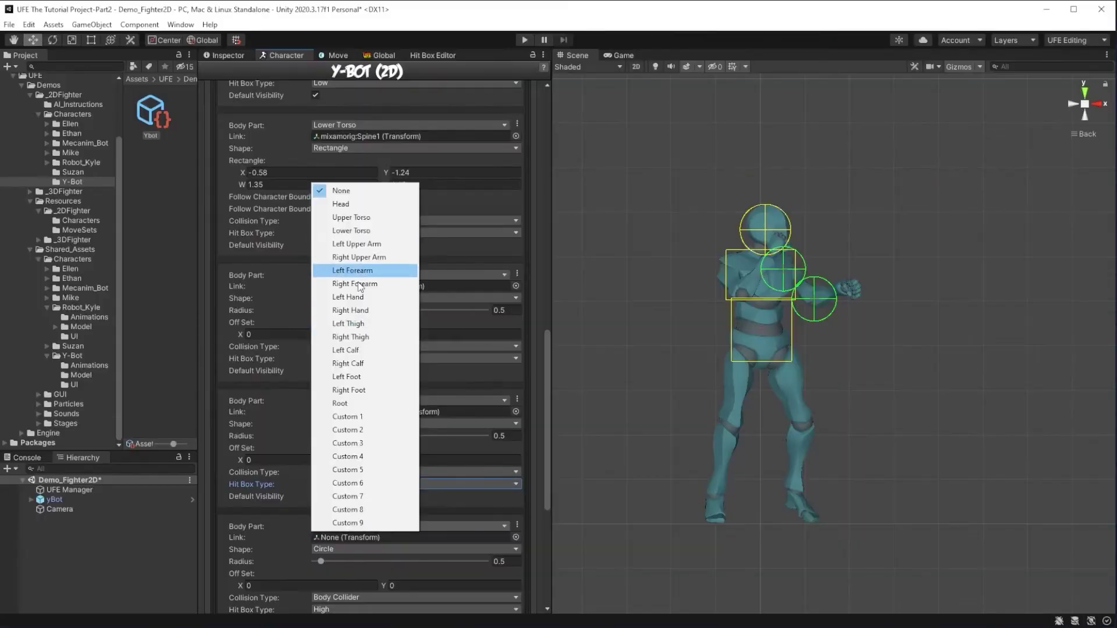
Set the new hit box's body part to Right Upper Arm and link it to mixamorig:RightArm.
{"action": "left_click", "coordinate": [359, 257]}
{"action": "scroll", "coordinate": [372, 407], "scroll_direction": "down", "scroll_amount": 2}
{"action": "left_click", "coordinate": [516, 465]}
{"action": "double_click", "coordinate": [573, 426]}
Add another hit box to Y-Bot and link it to mixamorig:RightForeArm.
{"action": "left_click", "coordinate": [370, 545]}
{"action": "left_click", "coordinate": [516, 555]}
{"action": "type", "text": "right"}
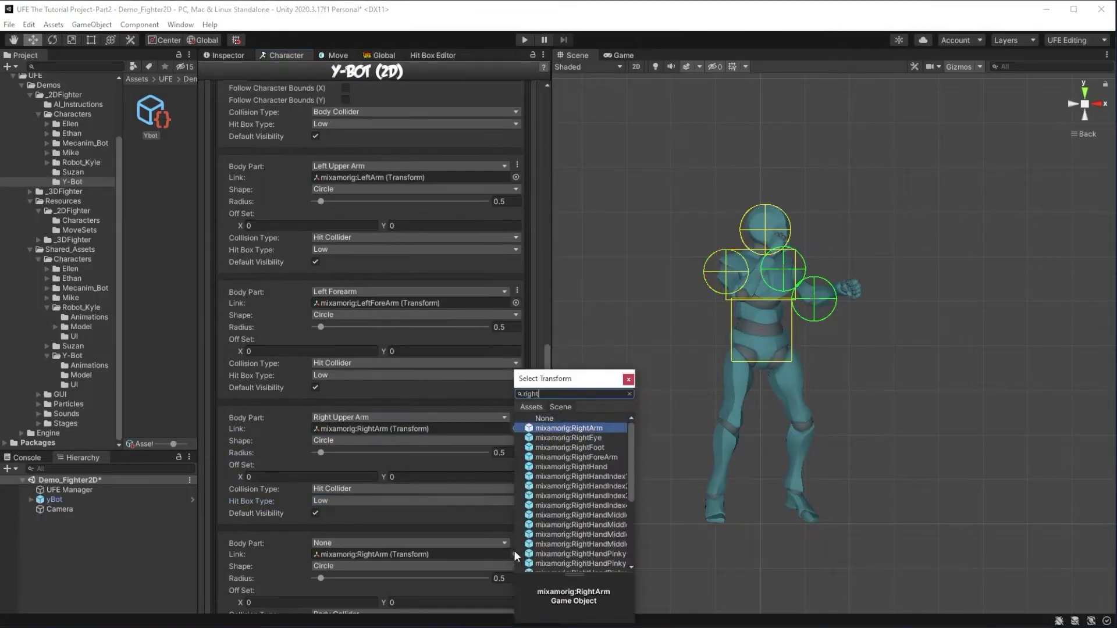
{"action": "double_click", "coordinate": [574, 463]}
{"action": "left_click", "coordinate": [350, 547]}
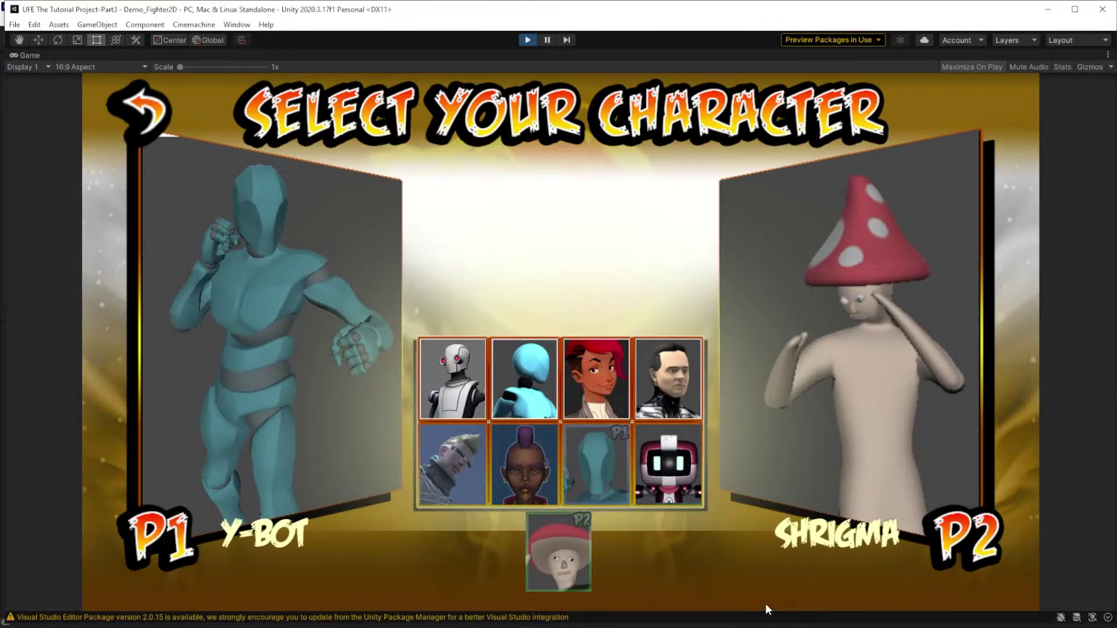
Change player 1's fighter selection to Jammo and move on to the roster row below.
{"action": "key", "text": "Right"}
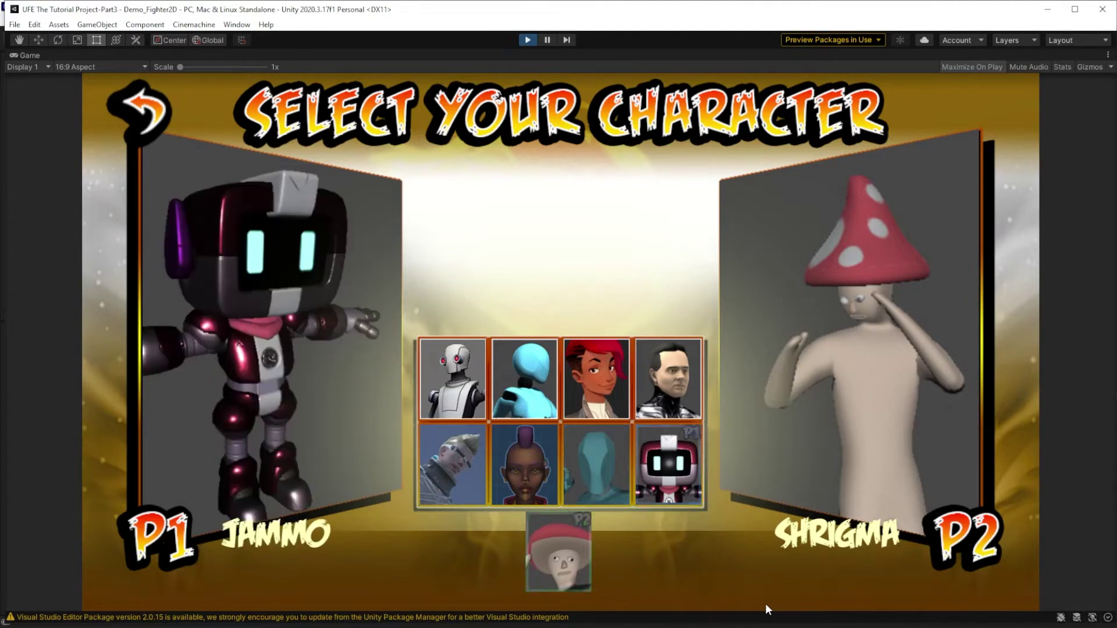
{"action": "key", "text": "Down"}
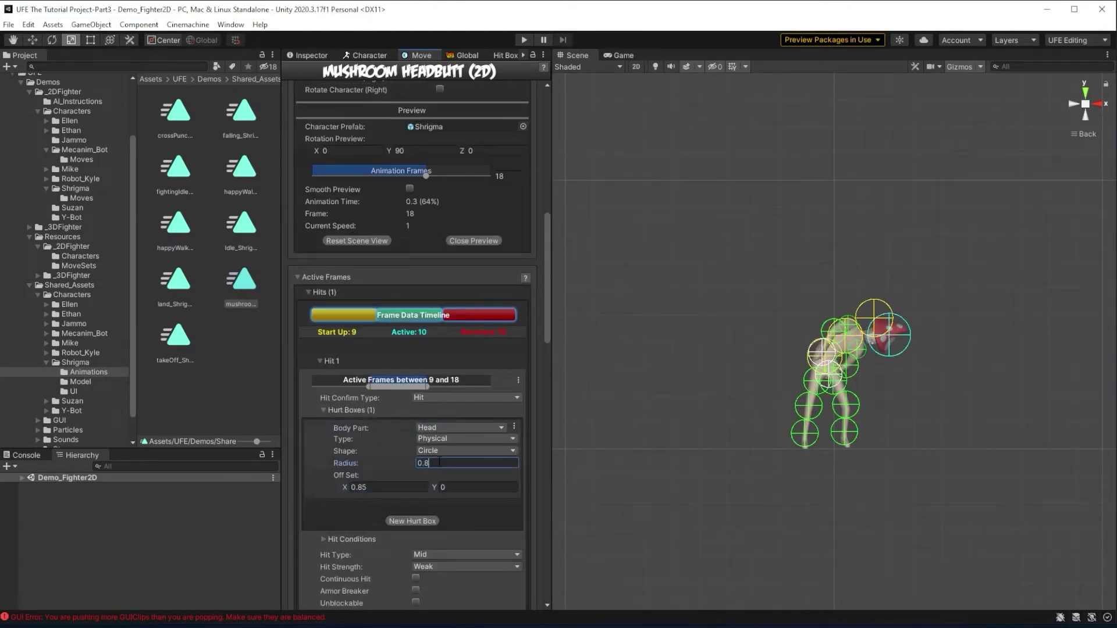
Set the Mushroom Headbutt's head hurt box radius to 0.9 and its hit strength to Medium.
{"action": "scroll", "coordinate": [346, 442], "scroll_direction": "down", "scroll_amount": 5}
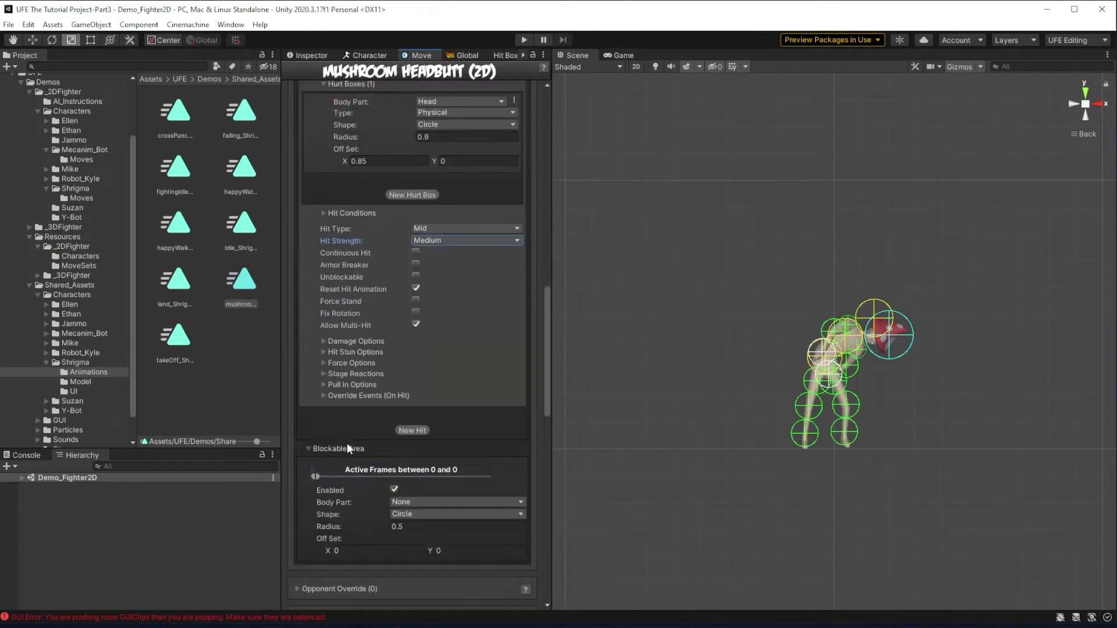
{"action": "scroll", "coordinate": [347, 442], "scroll_direction": "up", "scroll_amount": 1}
{"action": "left_click", "coordinate": [465, 142]}
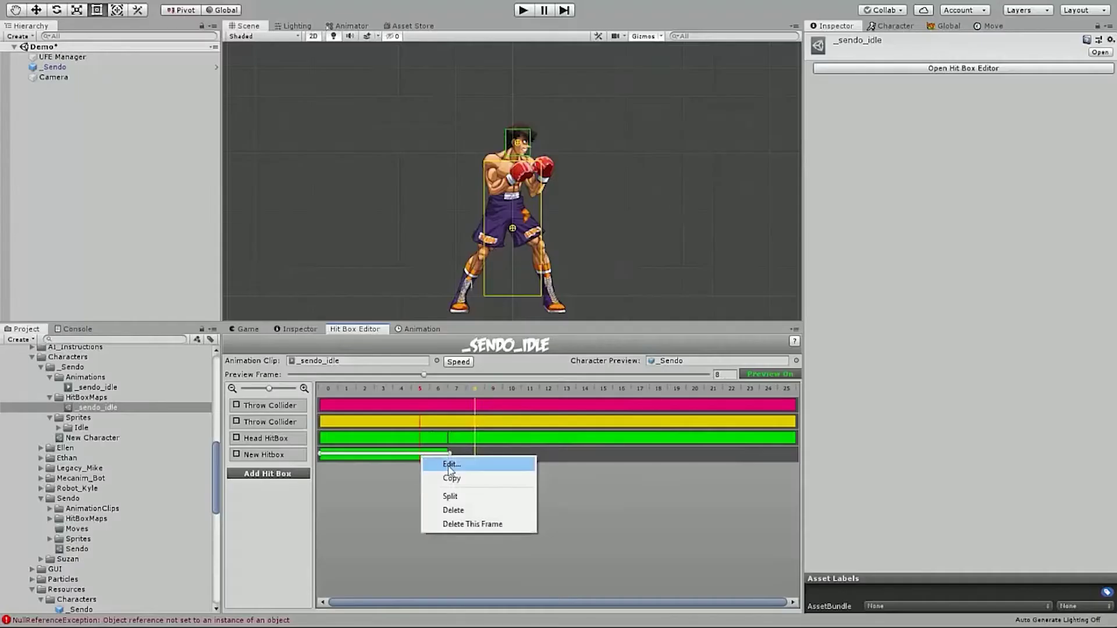
Copy the New Hitbox segment in the _sendo_idle hit box timeline.
{"action": "left_click", "coordinate": [452, 478]}
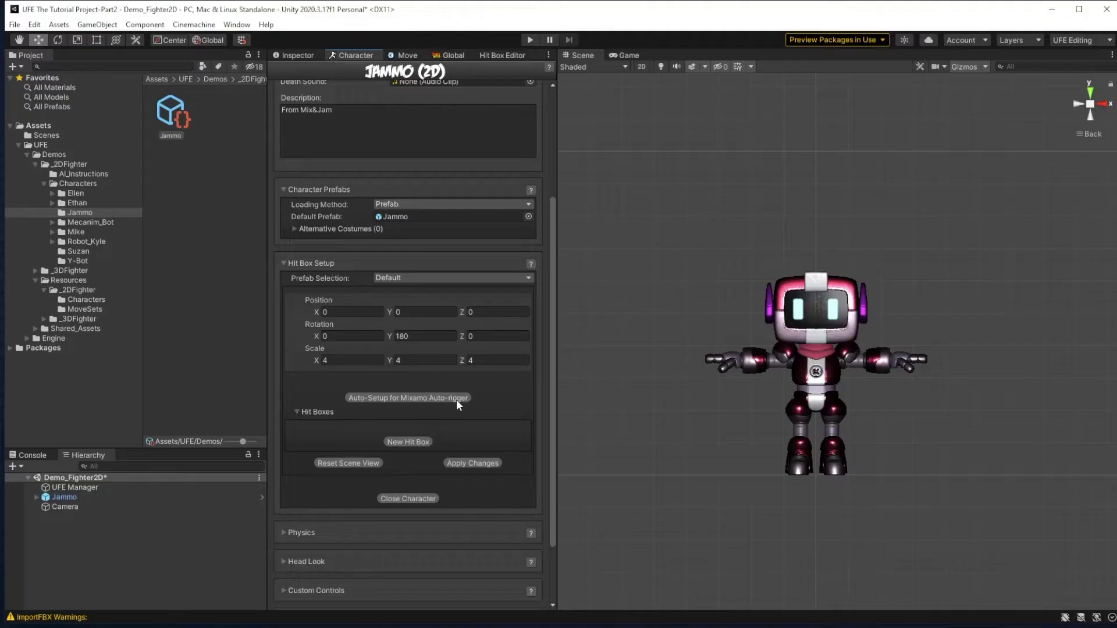
Generate Jammo's hit boxes with the Mixamo Auto-rigger setup and raise the head hit box with a Y offset of 0.99.
{"action": "left_click", "coordinate": [456, 399]}
{"action": "left_click", "coordinate": [597, 344]}
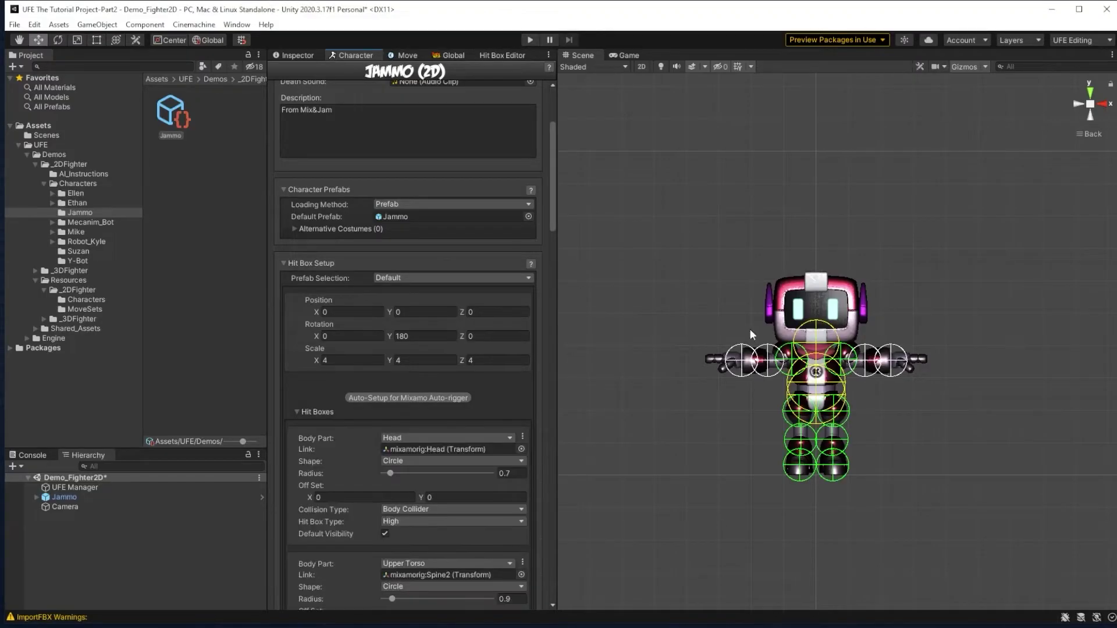
{"action": "scroll", "coordinate": [932, 339], "scroll_direction": "up", "scroll_amount": 5}
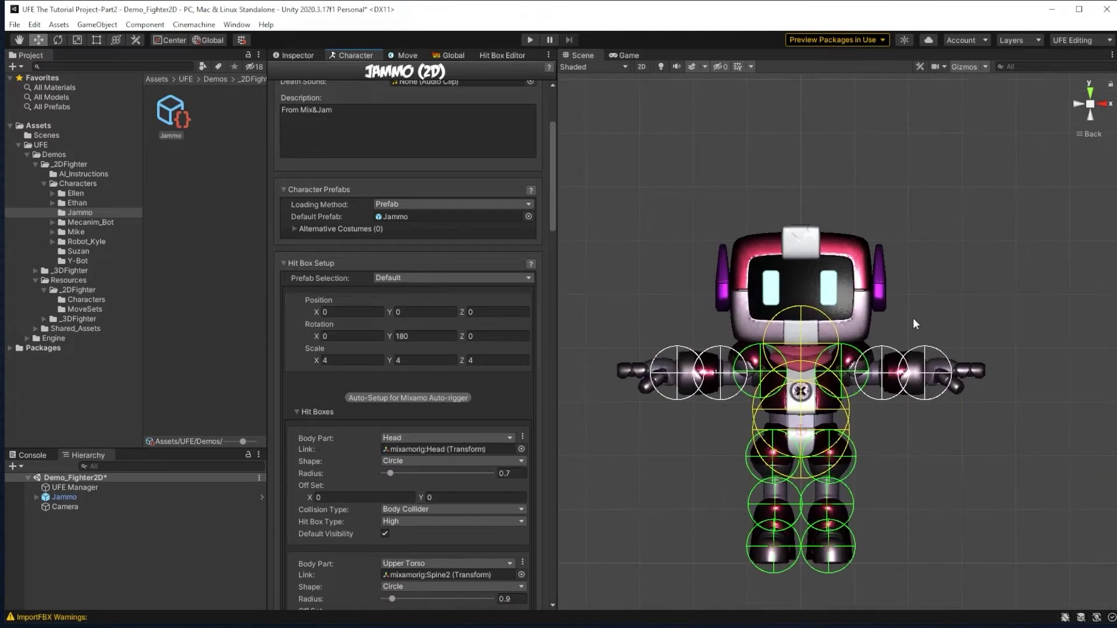
{"action": "left_click_drag", "start_coordinate": [310, 513], "coordinate": [317, 514]}
Make Jammo's left forearm hit box a Low Hit Collider with X offset 0.25, and set the upper arms' hit box type to Low.
{"action": "scroll", "coordinate": [378, 455], "scroll_direction": "down", "scroll_amount": 5}
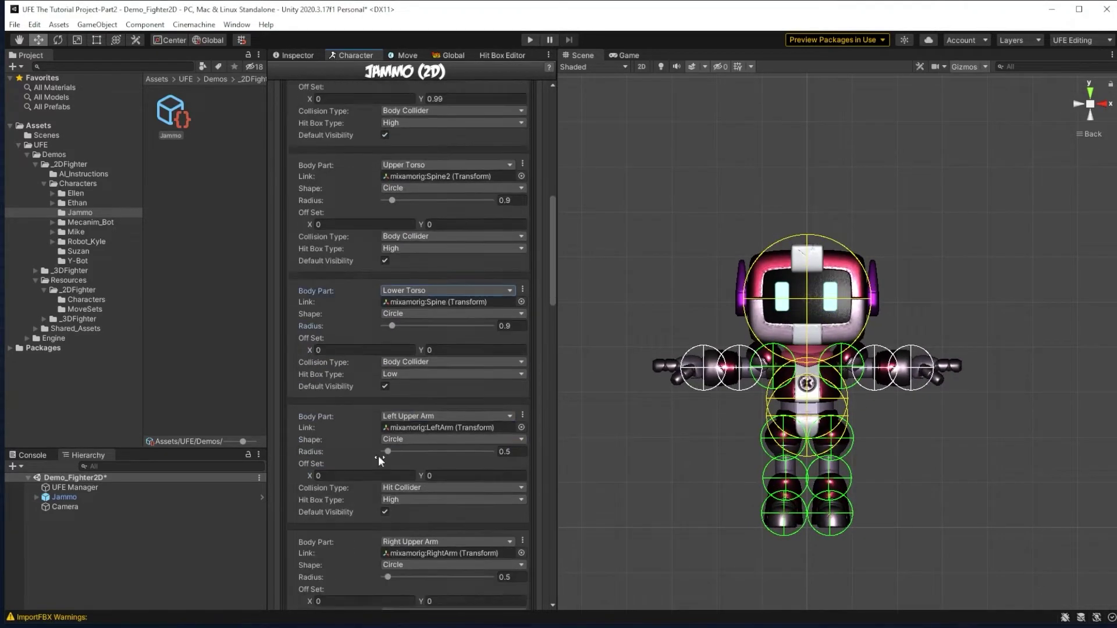
{"action": "left_click", "coordinate": [386, 454]}
{"action": "left_click", "coordinate": [405, 525]}
{"action": "left_click", "coordinate": [420, 549]}
{"action": "left_click", "coordinate": [365, 510]}
{"action": "type", "text": "0.25"}
{"action": "scroll", "coordinate": [394, 480], "scroll_direction": "down", "scroll_amount": 2}
{"action": "left_click", "coordinate": [416, 210]}
{"action": "scroll", "coordinate": [452, 348], "scroll_direction": "up", "scroll_amount": 3}
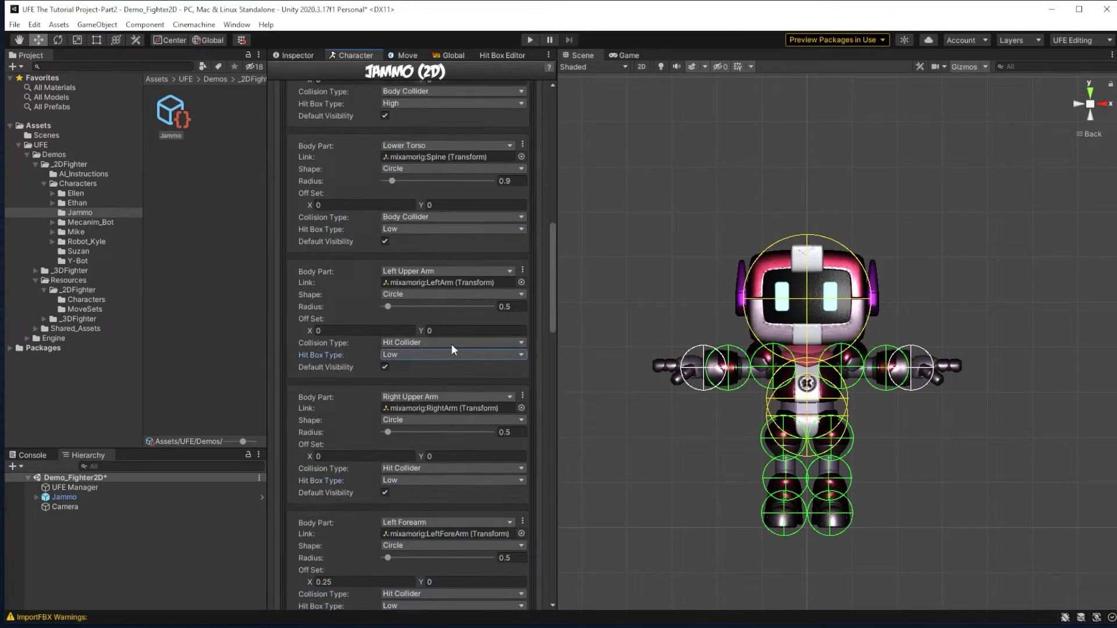
Set the left hand hit box's X offset to 0.5 and radius to 0.7, and the right hand's X offset to -0.5.
{"action": "scroll", "coordinate": [417, 377], "scroll_direction": "down", "scroll_amount": 3}
{"action": "scroll", "coordinate": [407, 436], "scroll_direction": "down", "scroll_amount": 4}
{"action": "type", "text": "0.5"}
{"action": "type", "text": "0.7"}
{"action": "scroll", "coordinate": [421, 542], "scroll_direction": "down", "scroll_amount": 3}
{"action": "type", "text": "-0.5"}
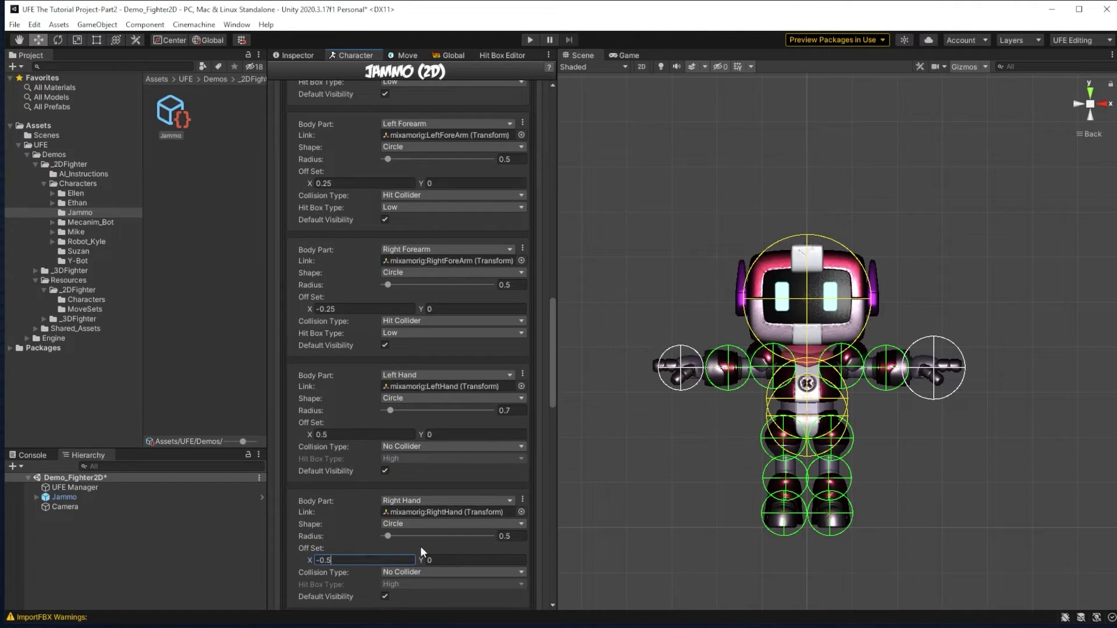
Assign Jammo_LowPolyAvatar as the avatar in Jammo's move sets and add a new resource stance entry.
{"action": "scroll", "coordinate": [407, 465], "scroll_direction": "down", "scroll_amount": 15}
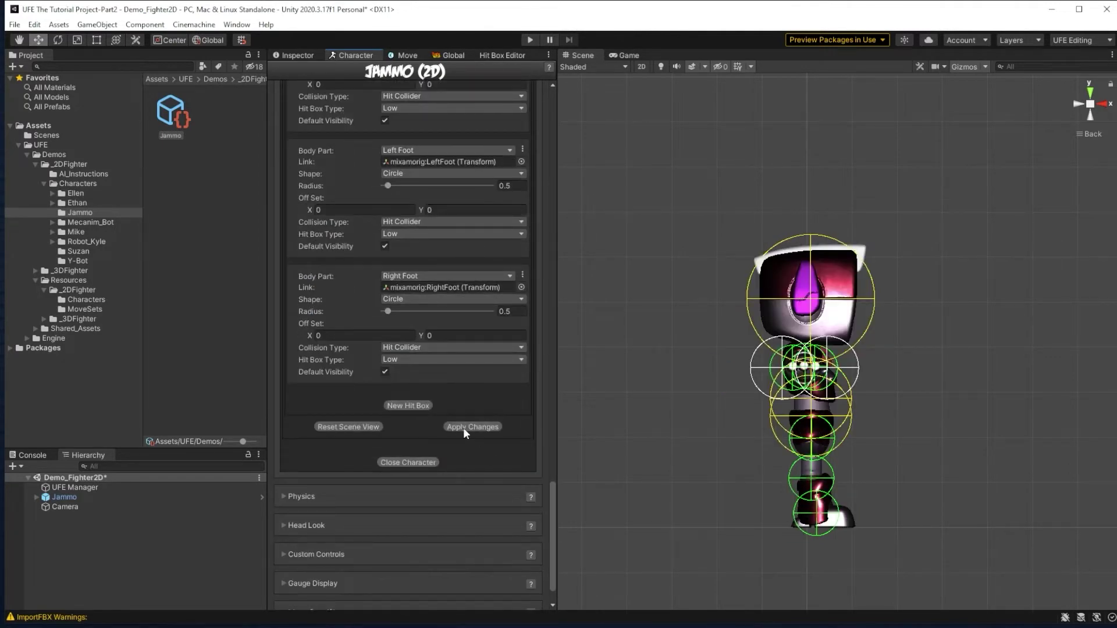
{"action": "scroll", "coordinate": [464, 429], "scroll_direction": "down", "scroll_amount": 2}
{"action": "left_click", "coordinate": [281, 564]}
{"action": "left_click", "coordinate": [521, 406]}
{"action": "left_click", "coordinate": [598, 435]}
{"action": "left_click", "coordinate": [337, 553]}
Look up the Ethan stance file in the 2DFighter MoveSets folder and enter _2DFighter/MoveSets/Ethan_Stances as the stance's resource path.
{"action": "left_click_drag", "start_coordinate": [267, 134], "coordinate": [295, 134]}
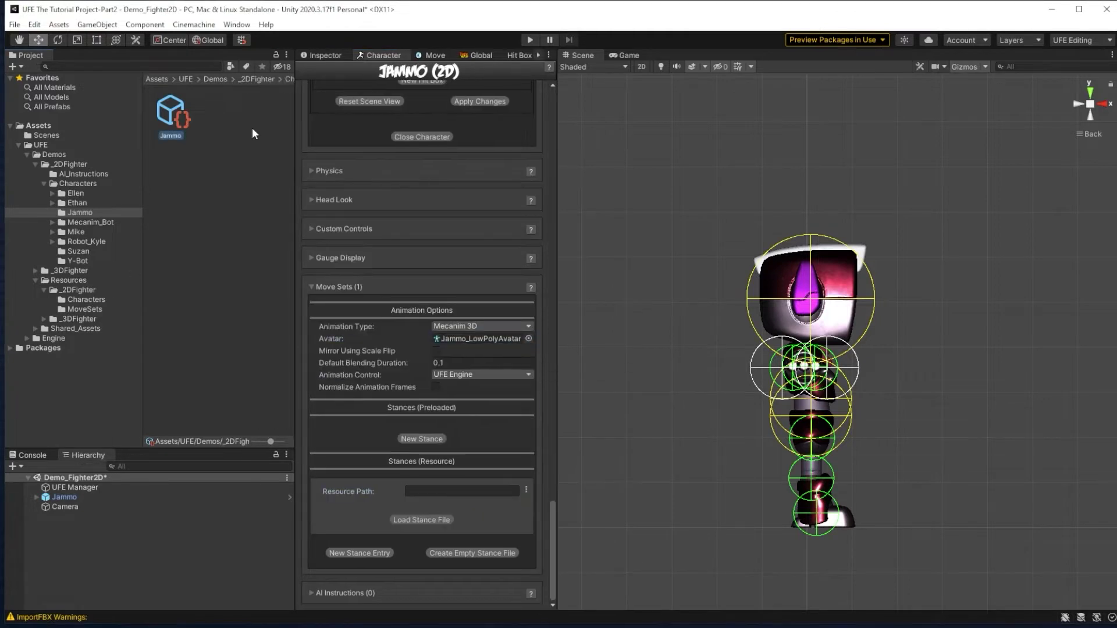
{"action": "left_click", "coordinate": [85, 309]}
{"action": "left_click", "coordinate": [223, 126]}
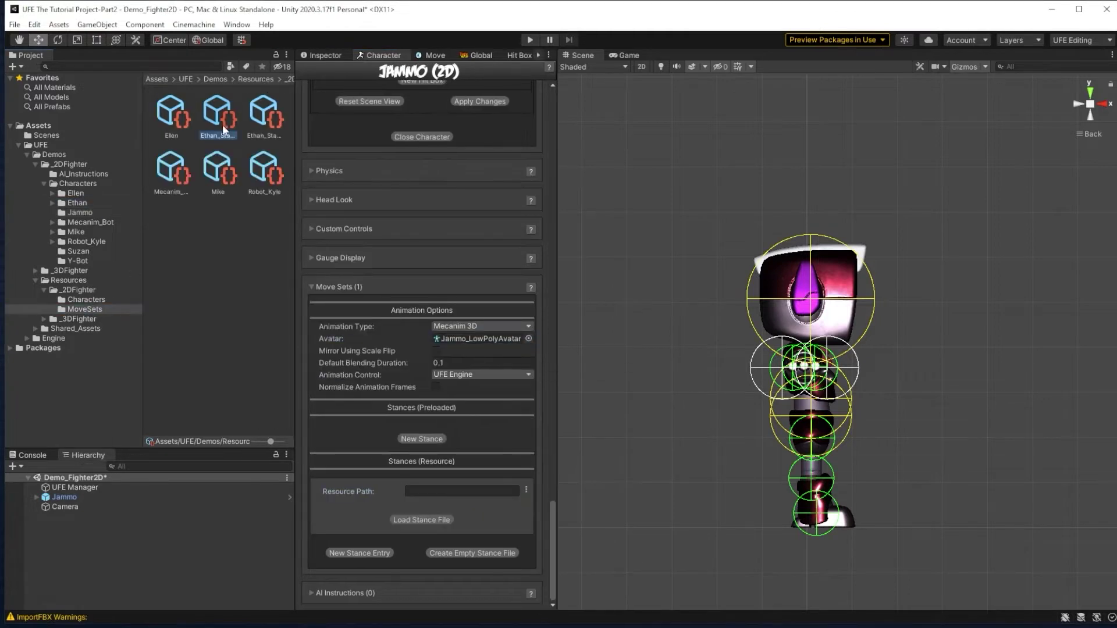
{"action": "left_click", "coordinate": [420, 496]}
{"action": "type", "text": "_2DFighter/MoveSets/Ethan_Stances"}
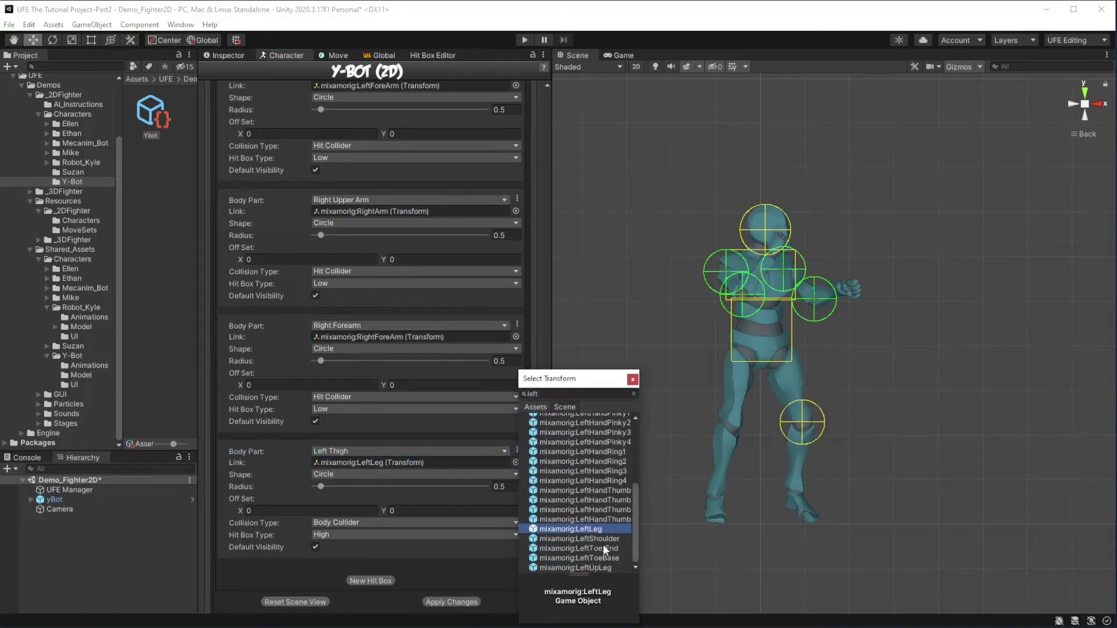
Link Y-Bot's left thigh hit box to mixamorig:LeftUpLeg and change its shape to Rectangle.
{"action": "double_click", "coordinate": [604, 546]}
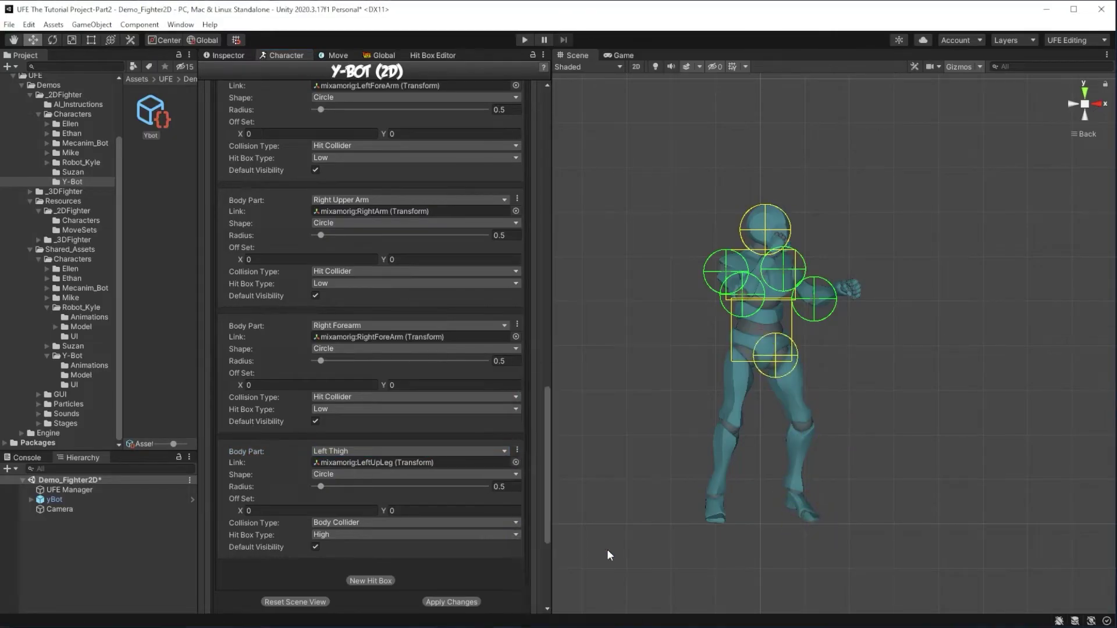
{"action": "left_click", "coordinate": [349, 462]}
{"action": "left_click", "coordinate": [340, 489]}
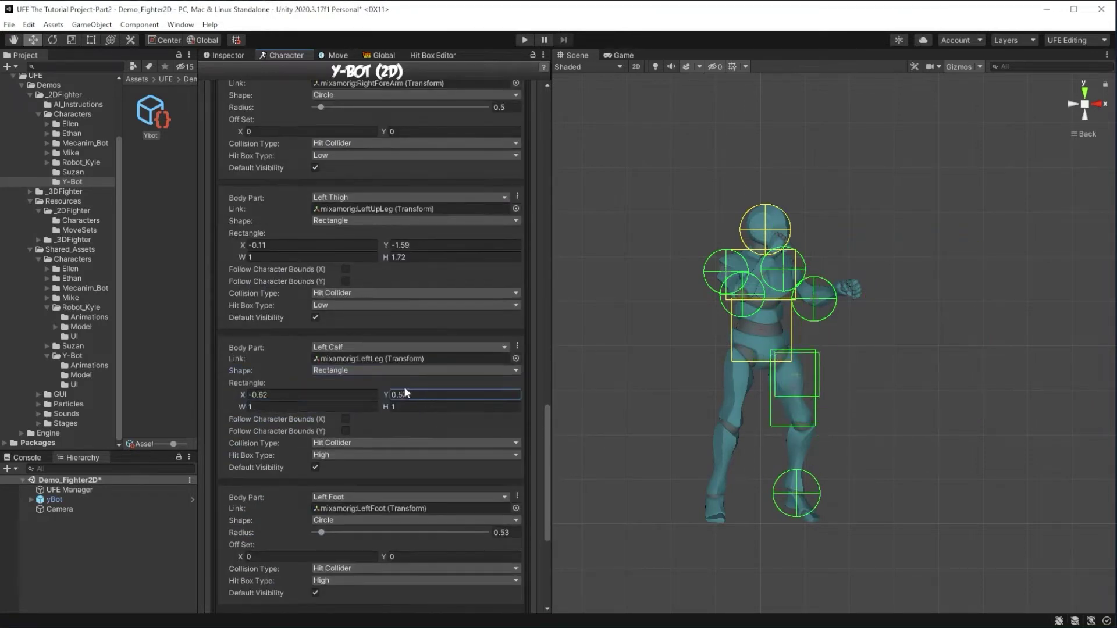
Fit the left calf rectangle with Y -1.76 and height 1.83, and add a hit box for the Right Thigh.
{"action": "scroll", "coordinate": [324, 462], "scroll_direction": "down", "scroll_amount": 2}
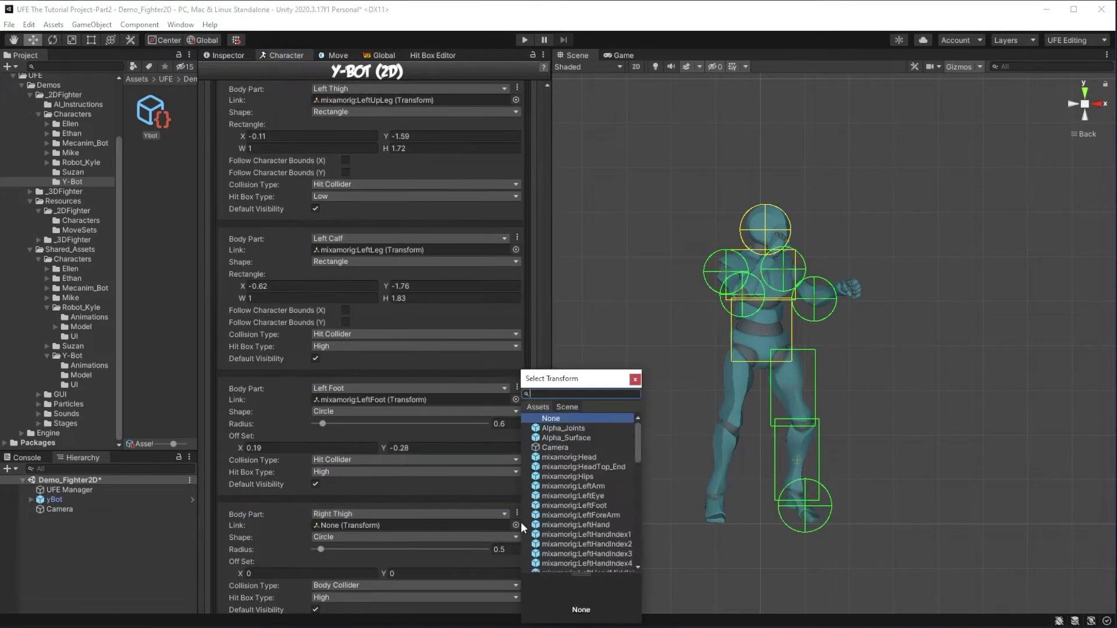
{"action": "scroll", "coordinate": [582, 494], "scroll_direction": "down", "scroll_amount": 3}
{"action": "left_click", "coordinate": [336, 465]}
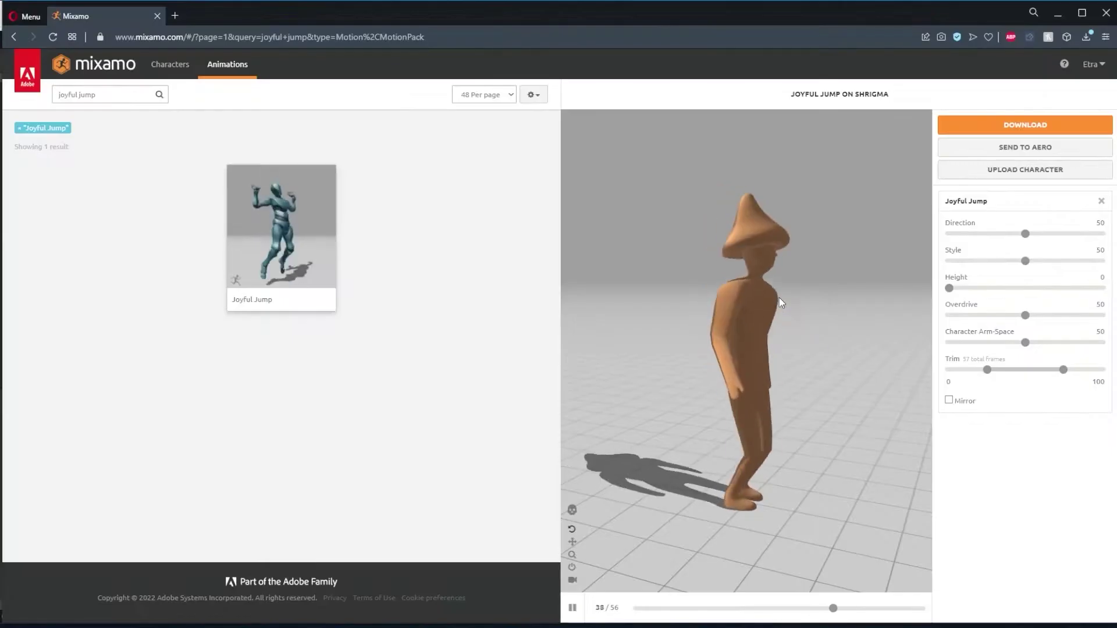
Switch to Mixamo and find and download the Jumping Up, Falling Idle and Cross Punch animations for the Shrigma character.
{"action": "left_click", "coordinate": [76, 95]}
{"action": "key", "text": "Return"}
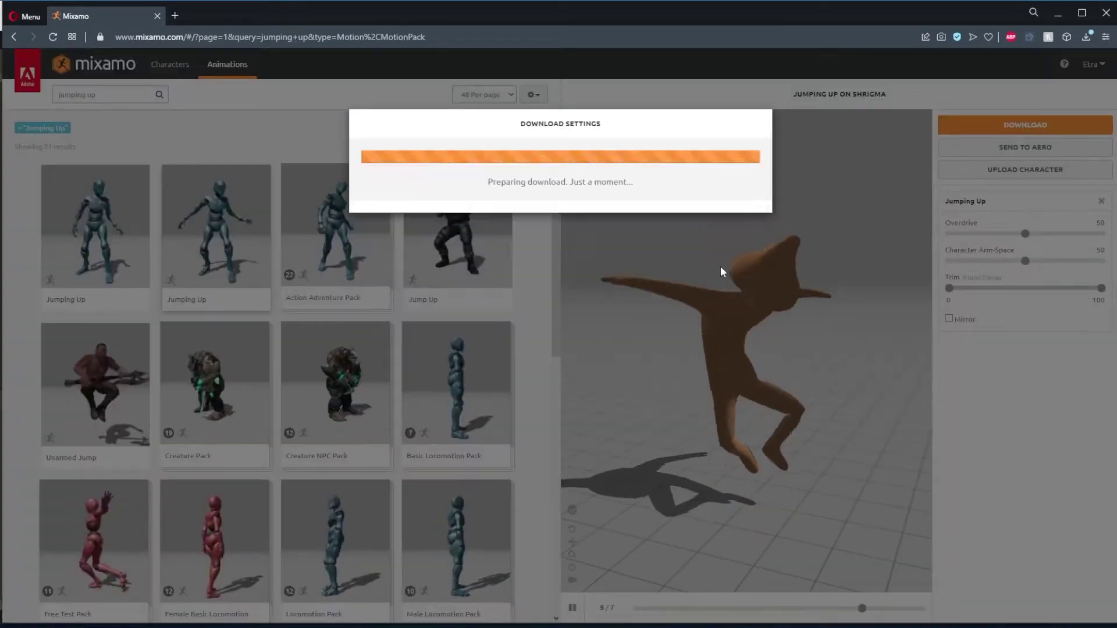
{"action": "left_click", "coordinate": [105, 94]}
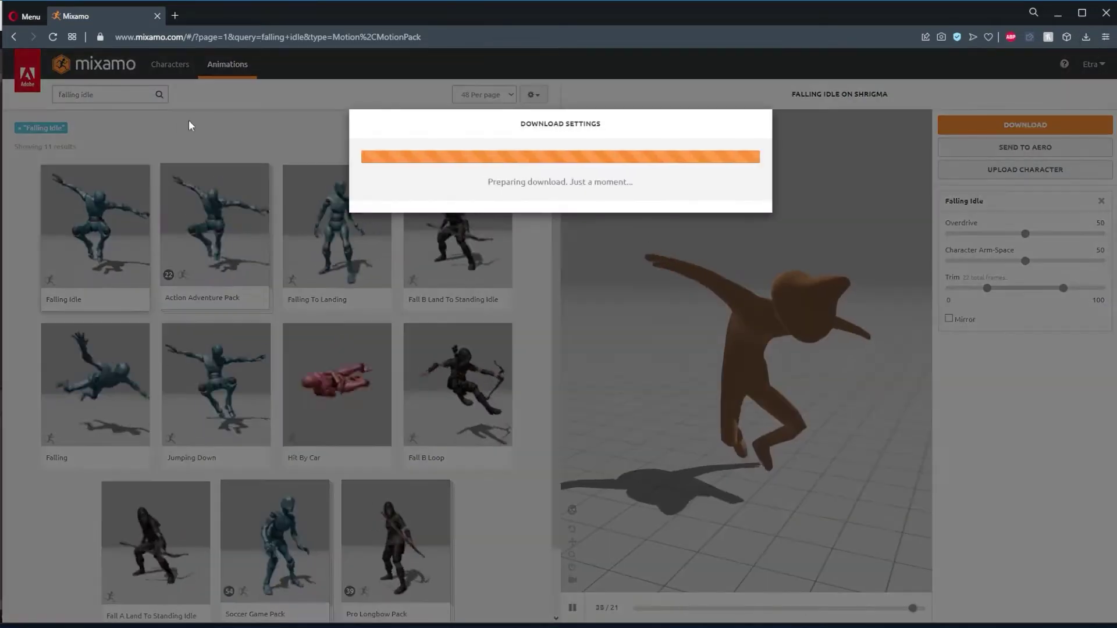
{"action": "left_click", "coordinate": [105, 94]}
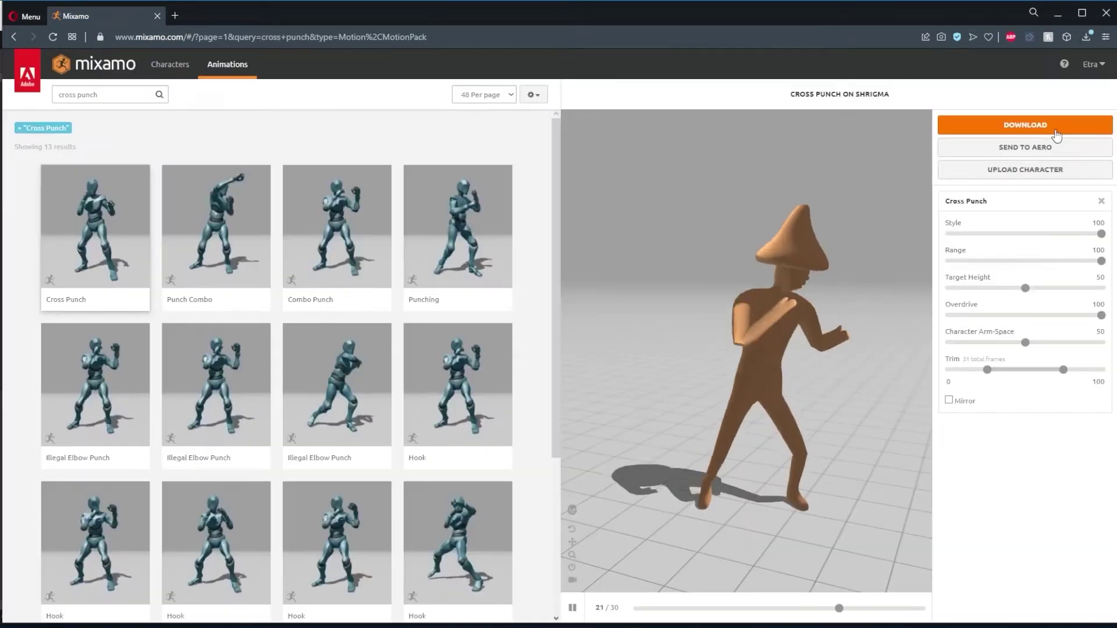
{"action": "left_click", "coordinate": [1067, 132]}
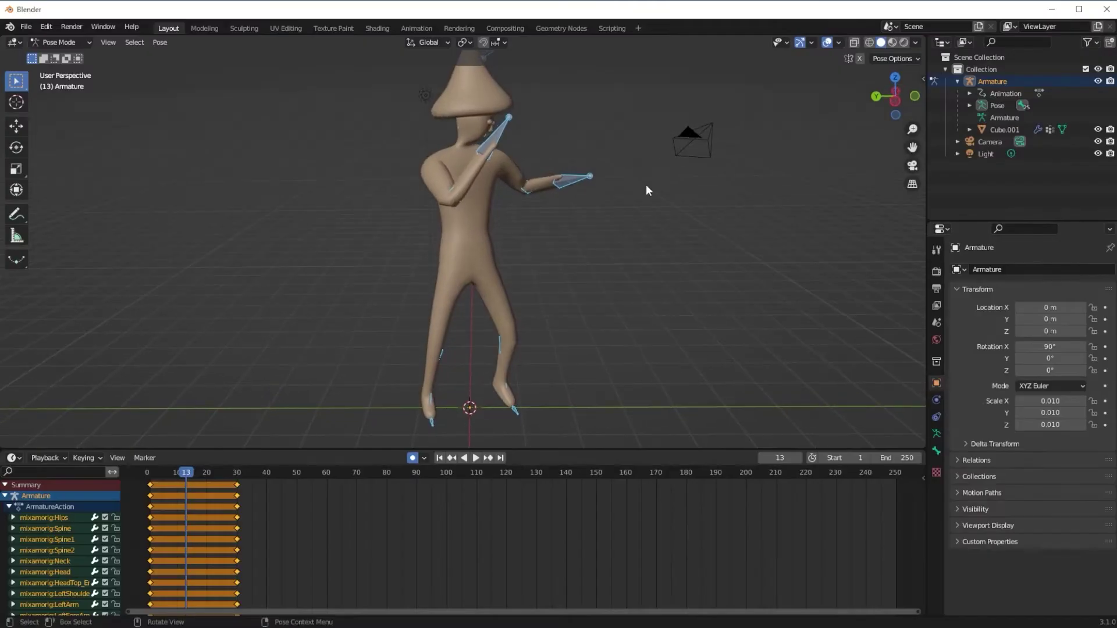
{"action": "key", "text": "shift+z"}
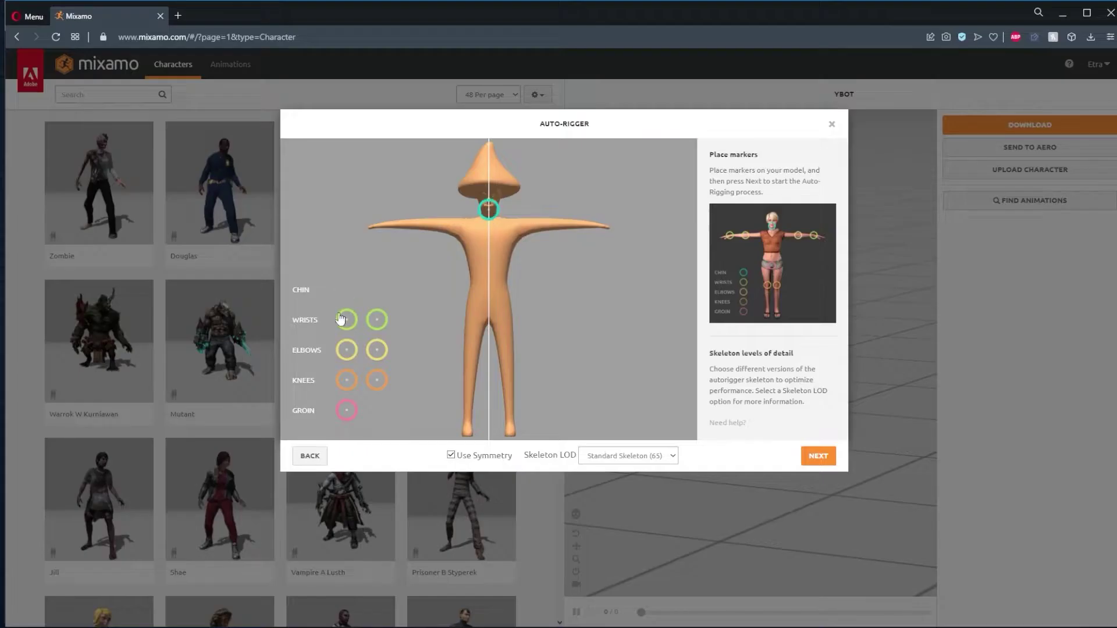
Place the wrist, elbow, knee and groin markers on the mushroom character in Mixamo's auto-rigger and start the rigging.
{"action": "left_click_drag", "start_coordinate": [349, 320], "coordinate": [384, 224]}
{"action": "left_click_drag", "start_coordinate": [349, 350], "coordinate": [424, 224]}
{"action": "left_click_drag", "start_coordinate": [349, 380], "coordinate": [512, 389]}
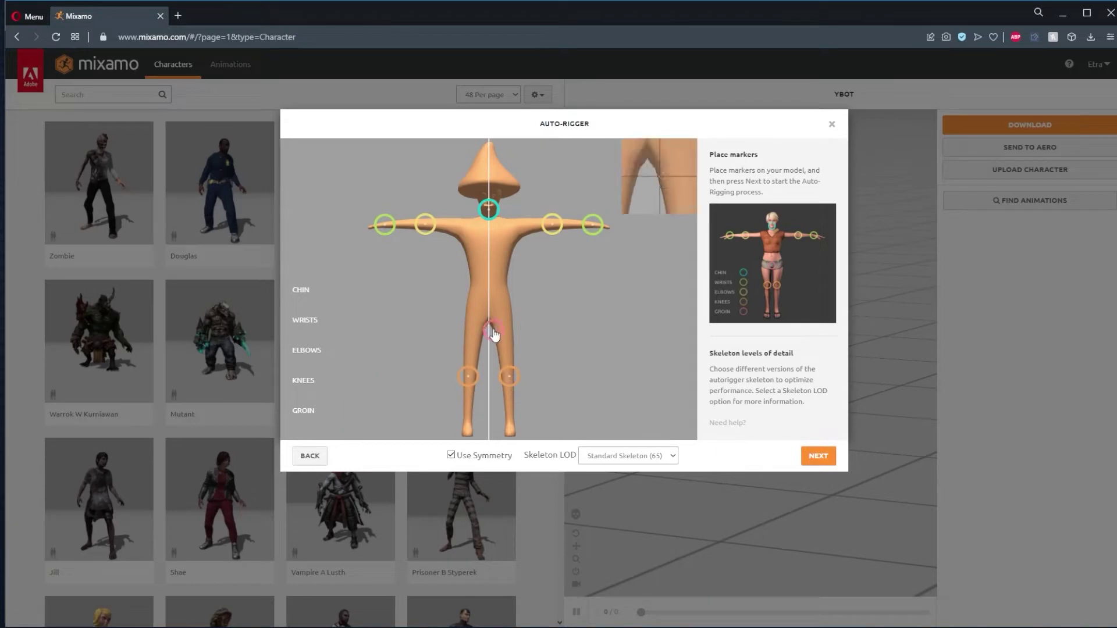
{"action": "left_click", "coordinate": [655, 498]}
{"action": "left_click", "coordinate": [818, 457]}
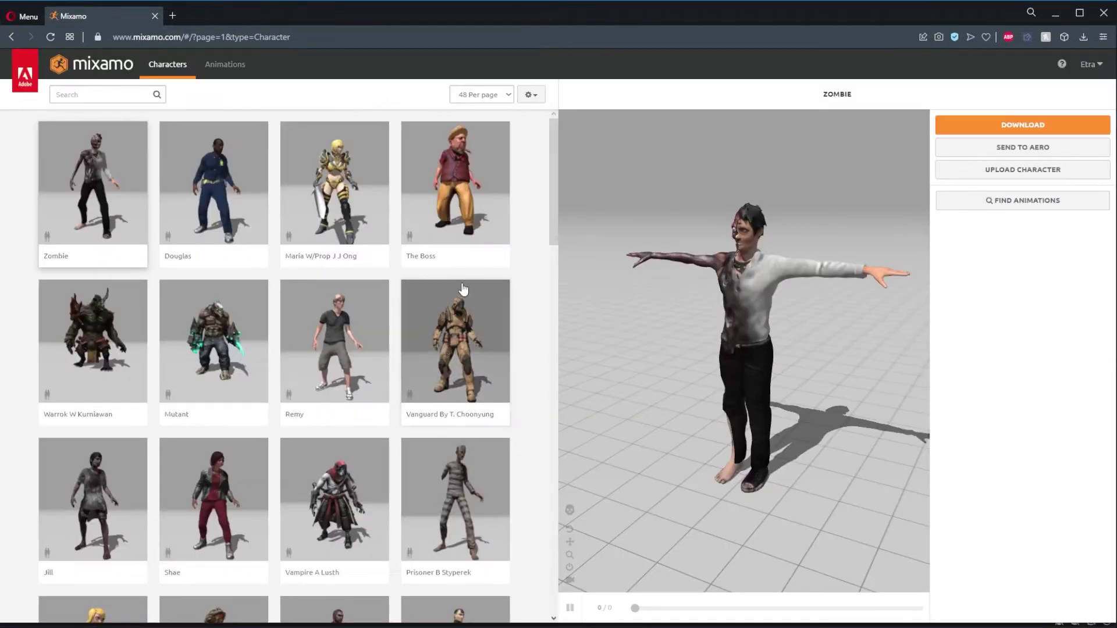
Find the Y Bot character on page 2 of the Mixamo character list and select it.
{"action": "scroll", "coordinate": [242, 221], "scroll_direction": "down", "scroll_amount": 20}
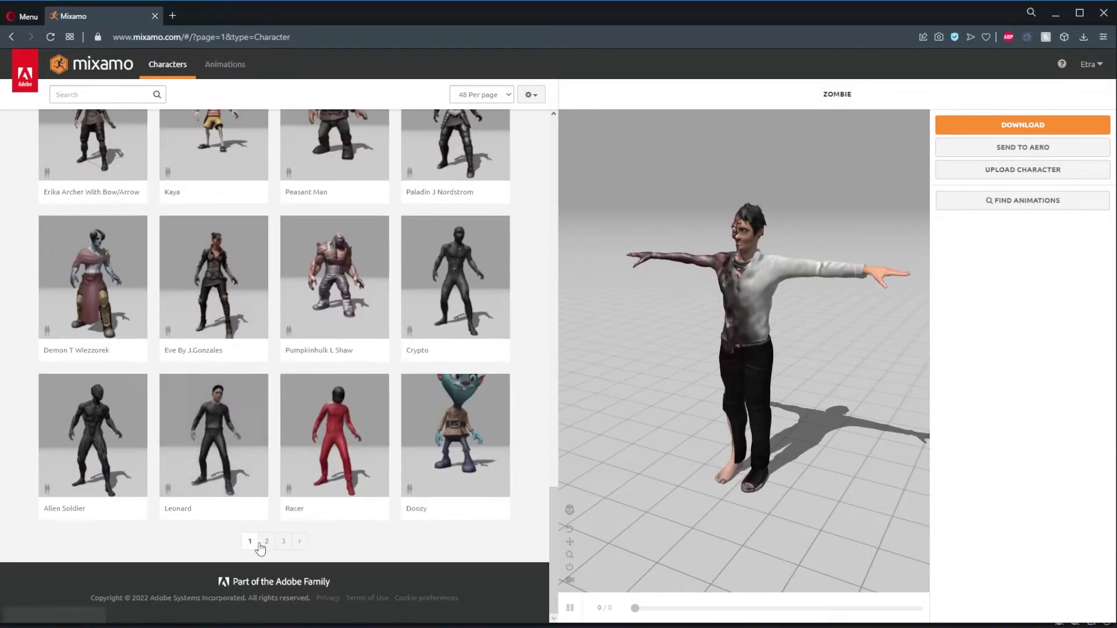
{"action": "left_click", "coordinate": [269, 539]}
{"action": "scroll", "coordinate": [311, 232], "scroll_direction": "down", "scroll_amount": 8}
{"action": "left_click", "coordinate": [94, 216]}
{"action": "left_click", "coordinate": [787, 240]}
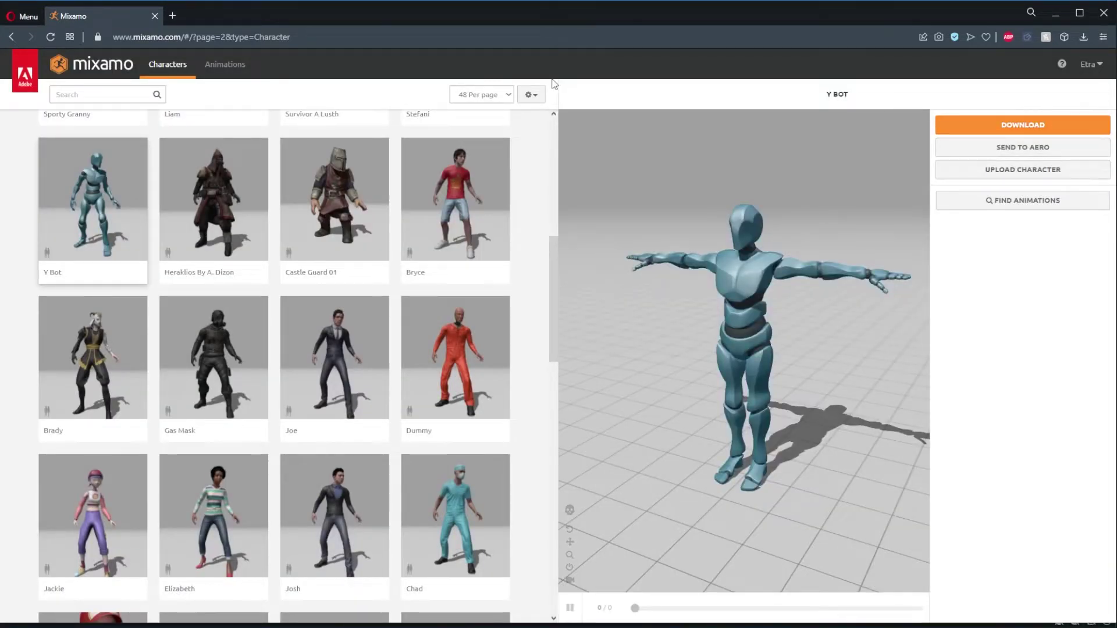
Search the Mixamo animations for "fighting idle" and apply Fighting Idle to Y Bot.
{"action": "left_click", "coordinate": [116, 95]}
{"action": "type", "text": "fighting idle"}
{"action": "key", "text": "Return"}
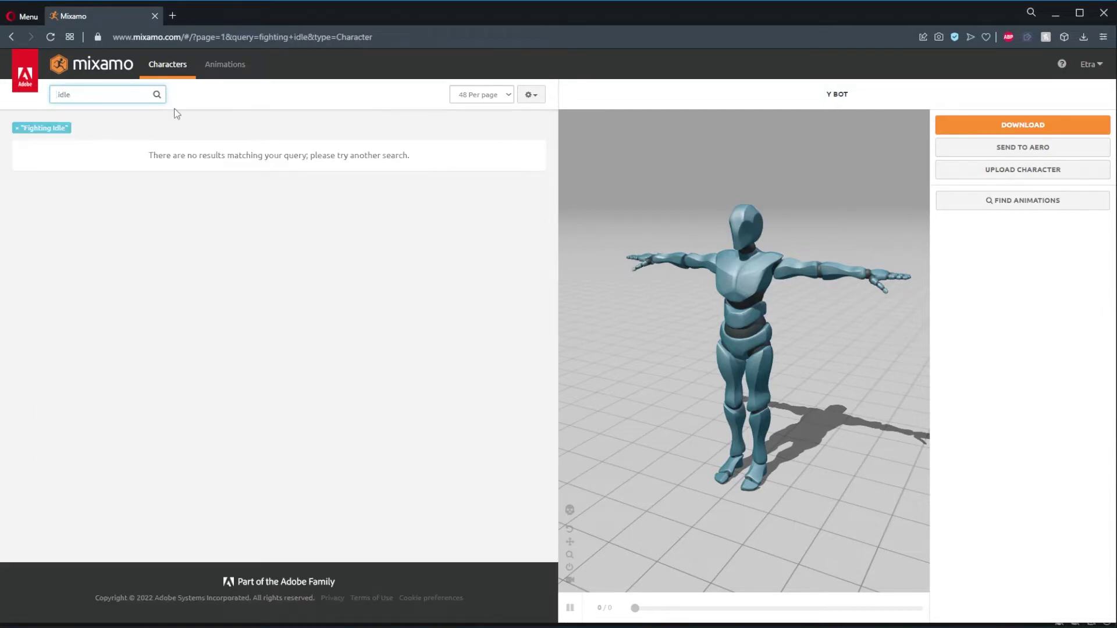
{"action": "left_click", "coordinate": [226, 64]}
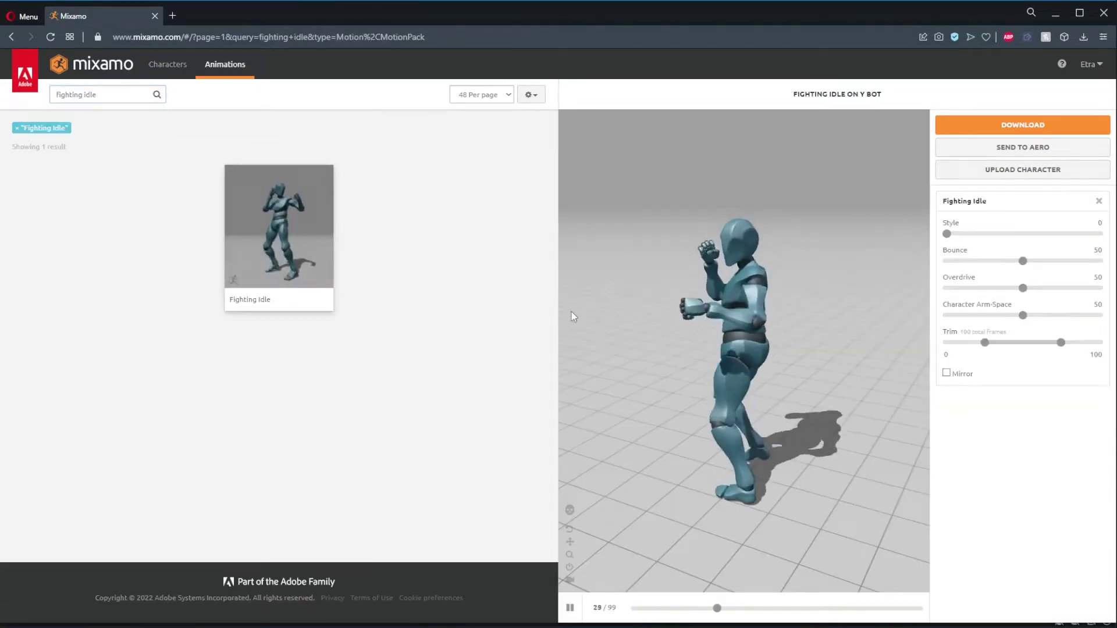
Download the Fighting Idle animation on Y Bot as FBX Binary with skin at 60 frames per second.
{"action": "left_click", "coordinate": [1076, 123]}
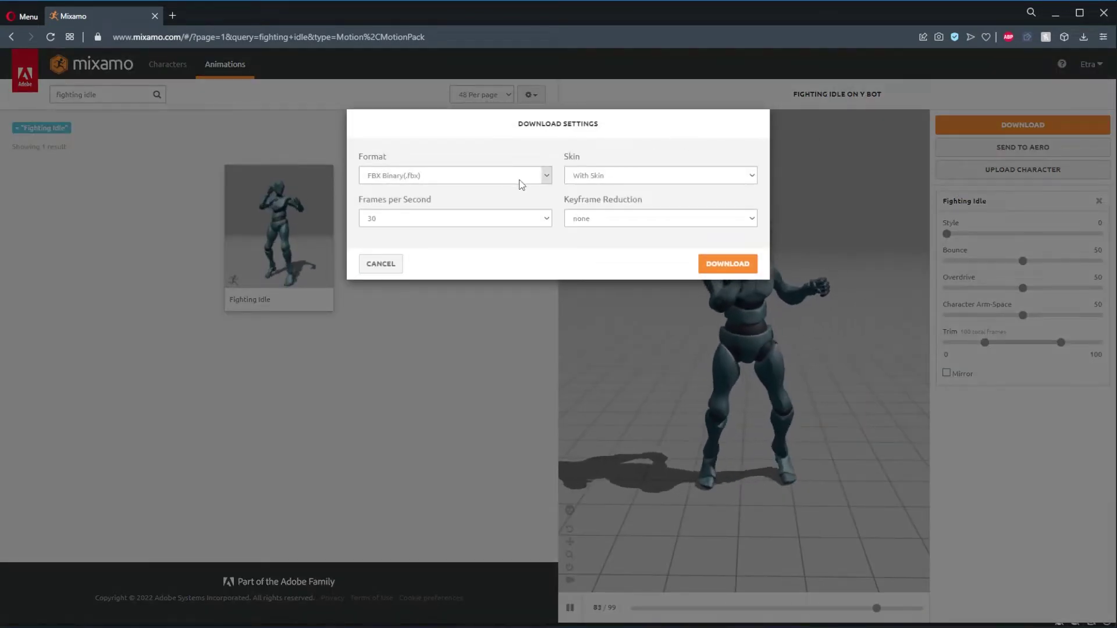
{"action": "left_click", "coordinate": [475, 177]}
{"action": "left_click", "coordinate": [546, 175]}
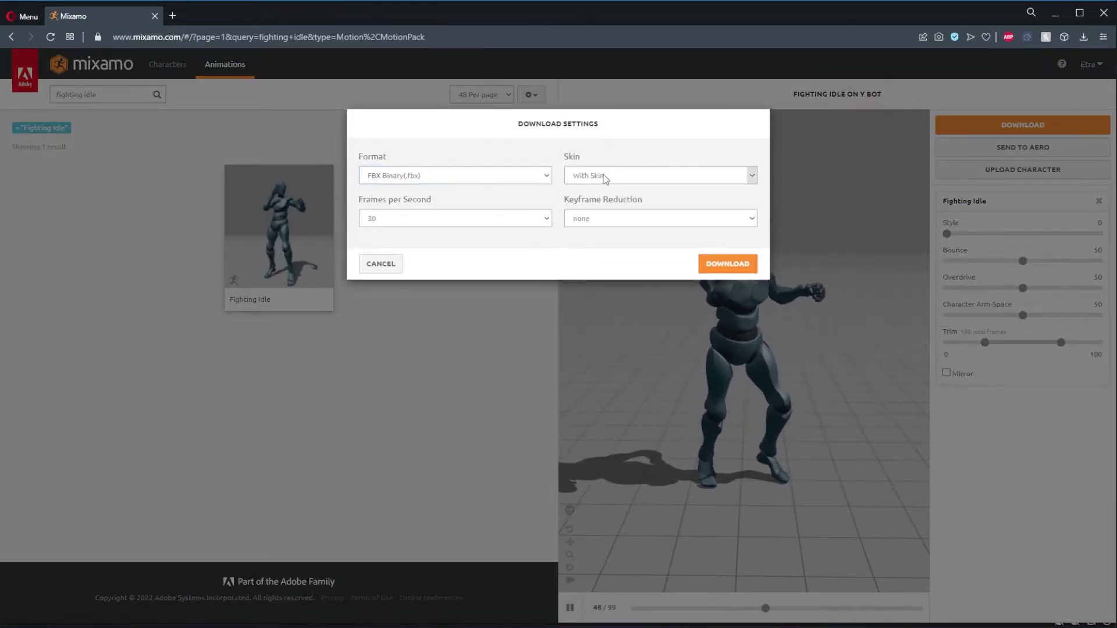
{"action": "left_click", "coordinate": [645, 174]}
{"action": "left_click", "coordinate": [644, 175]}
{"action": "left_click", "coordinate": [448, 218]}
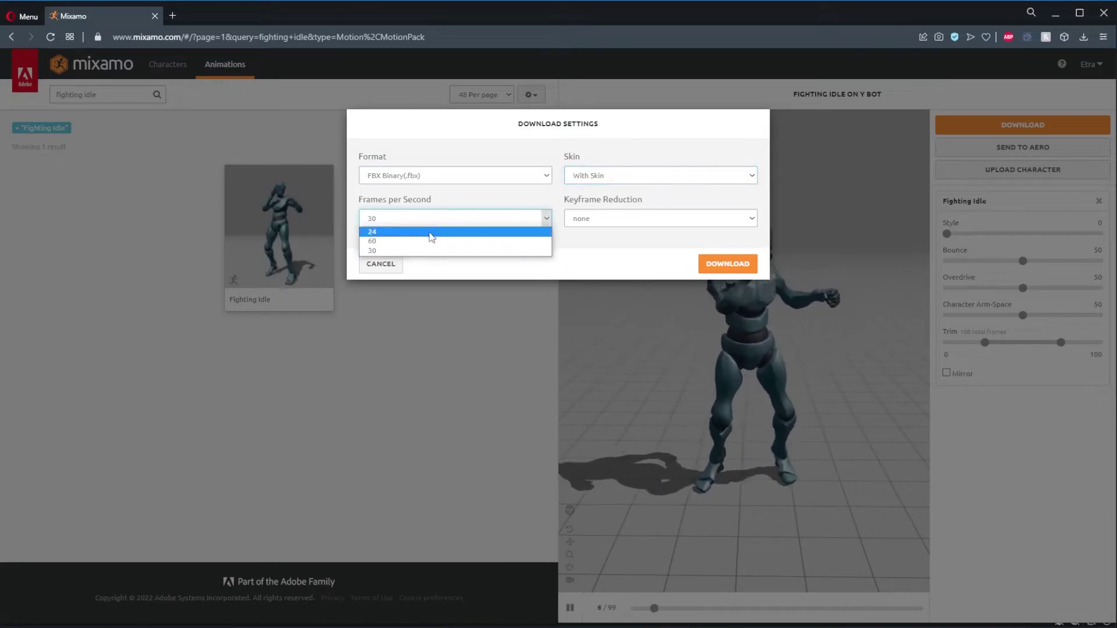
{"action": "left_click", "coordinate": [423, 242]}
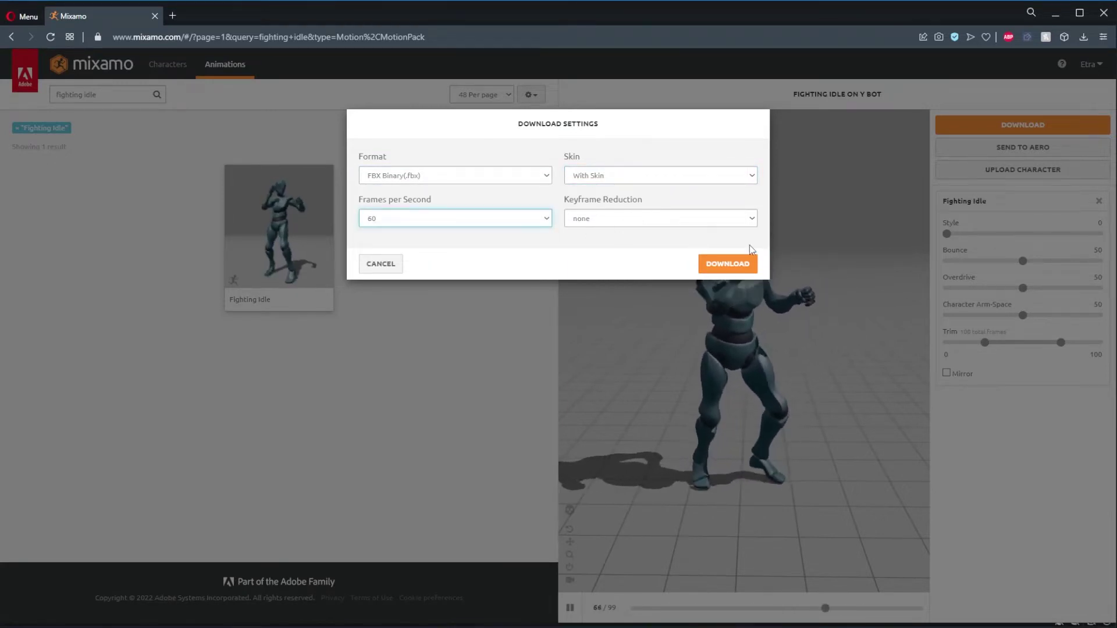
{"action": "left_click", "coordinate": [744, 263]}
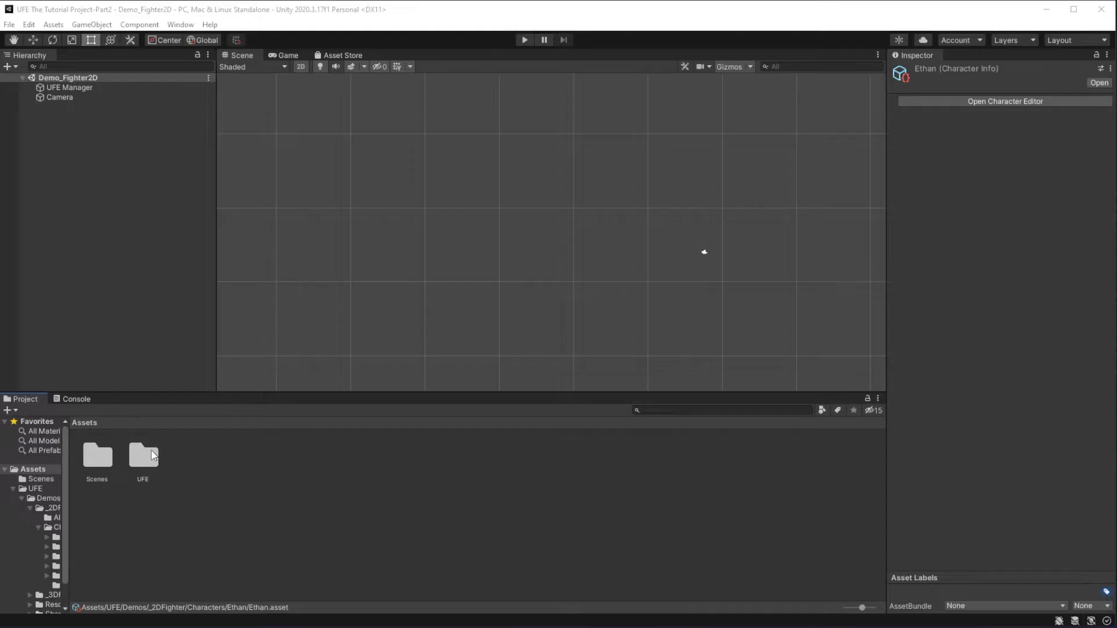
Switch to Unity and examine the Robot_Kyle character folder under UFE's Demos Shared_Assets.
{"action": "double_click", "coordinate": [151, 450]}
{"action": "double_click", "coordinate": [97, 457]}
{"action": "double_click", "coordinate": [239, 460]}
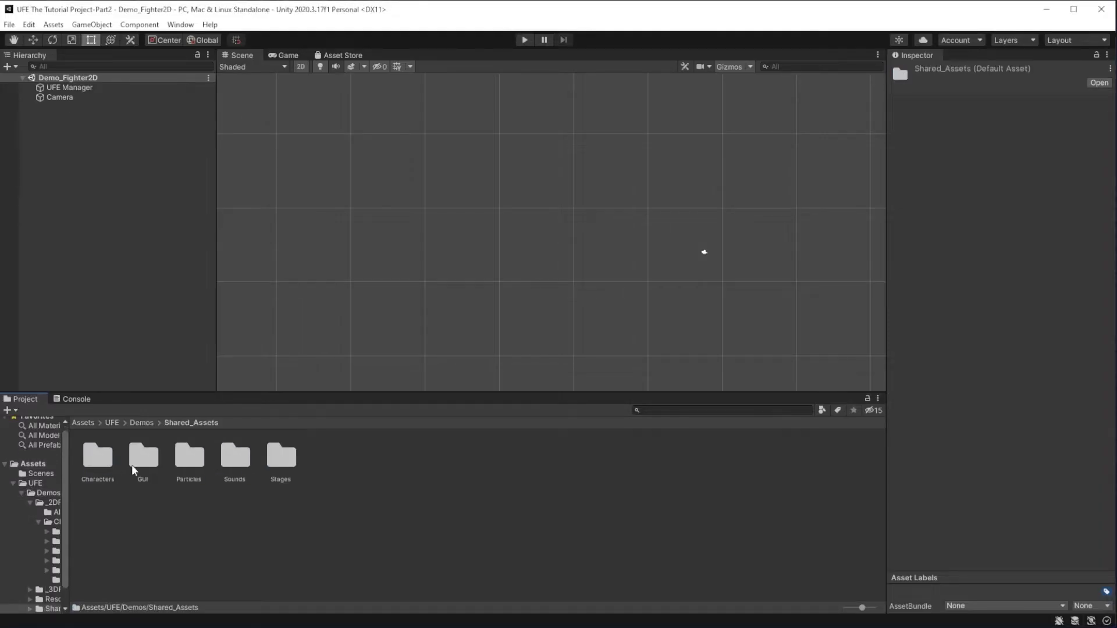
{"action": "double_click", "coordinate": [134, 460]}
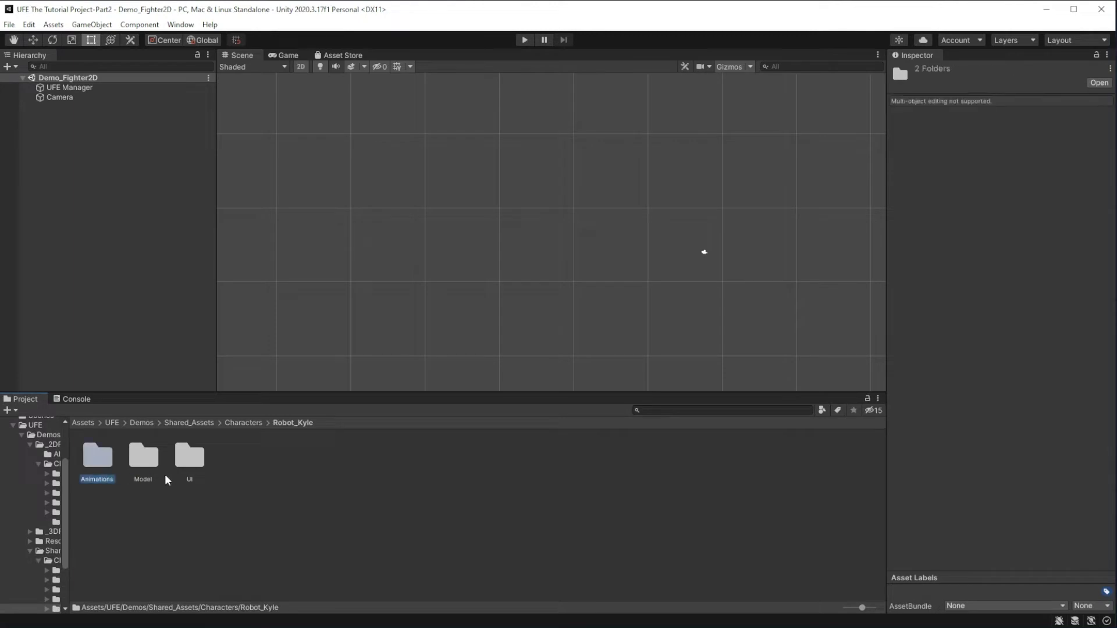
{"action": "left_click", "coordinate": [209, 477]}
Look through the character prefabs in the _2DFighter Characters folder under Demos Resources.
{"action": "left_click", "coordinate": [112, 423]}
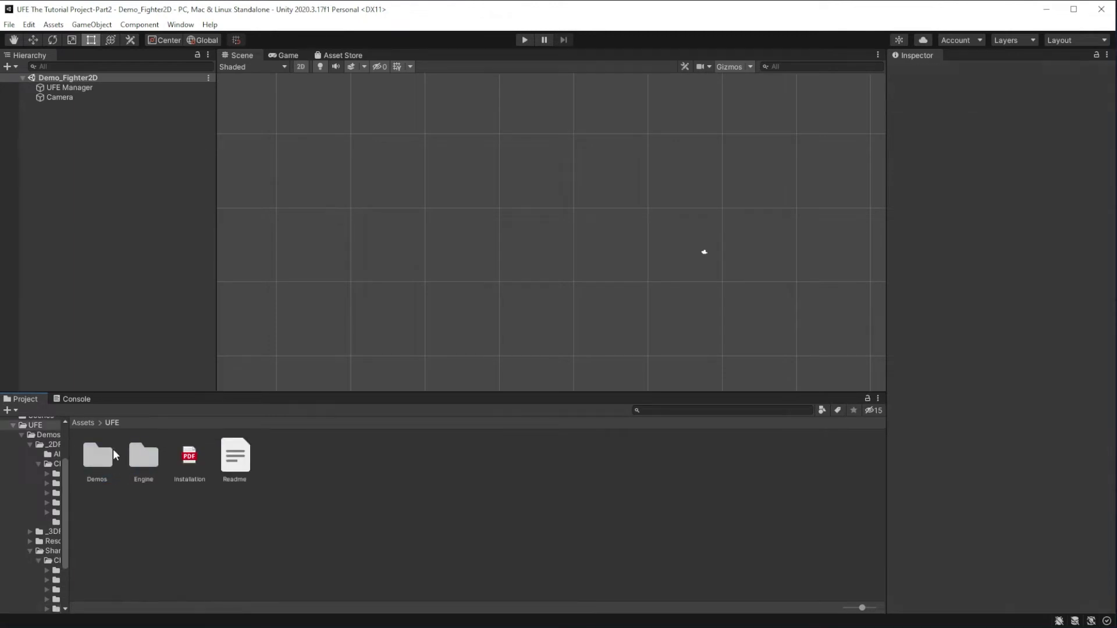
{"action": "double_click", "coordinate": [111, 452]}
{"action": "double_click", "coordinate": [187, 457]}
{"action": "double_click", "coordinate": [102, 474]}
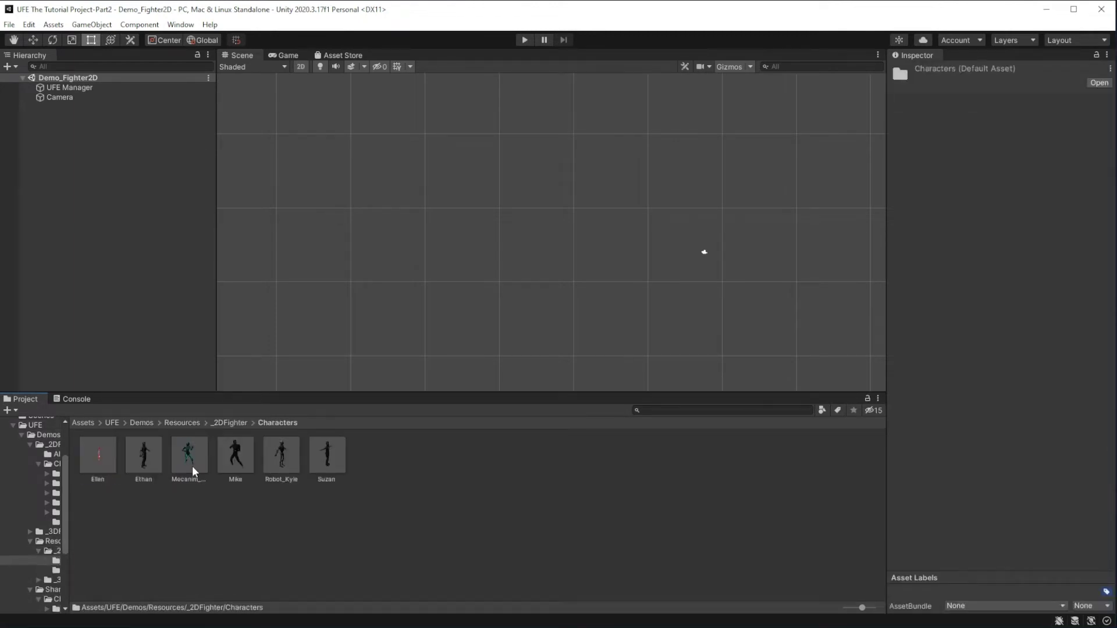
{"action": "left_click", "coordinate": [100, 468]}
{"action": "left_click", "coordinate": [140, 473]}
{"action": "left_click", "coordinate": [189, 468]}
{"action": "left_click", "coordinate": [235, 468]}
{"action": "left_click", "coordinate": [279, 467]}
{"action": "left_click", "coordinate": [320, 465]}
Examine the Mecanim_Bot folder in the _2DFighter demo's Characters, including its character asset and Moves folder.
{"action": "left_click", "coordinate": [112, 422]}
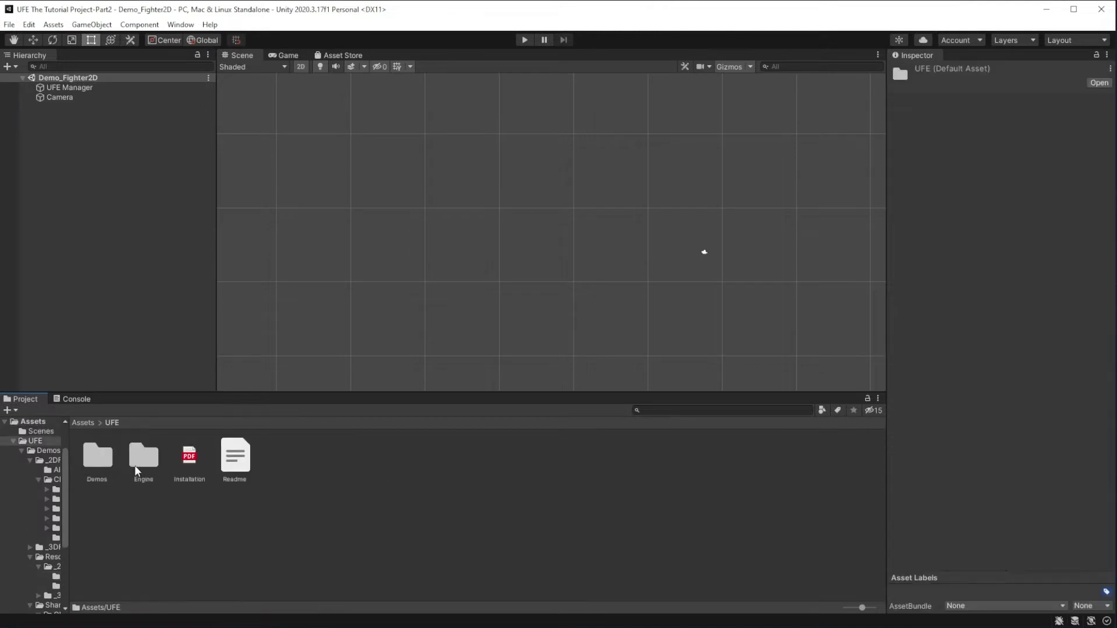
{"action": "double_click", "coordinate": [107, 464]}
{"action": "double_click", "coordinate": [141, 467]}
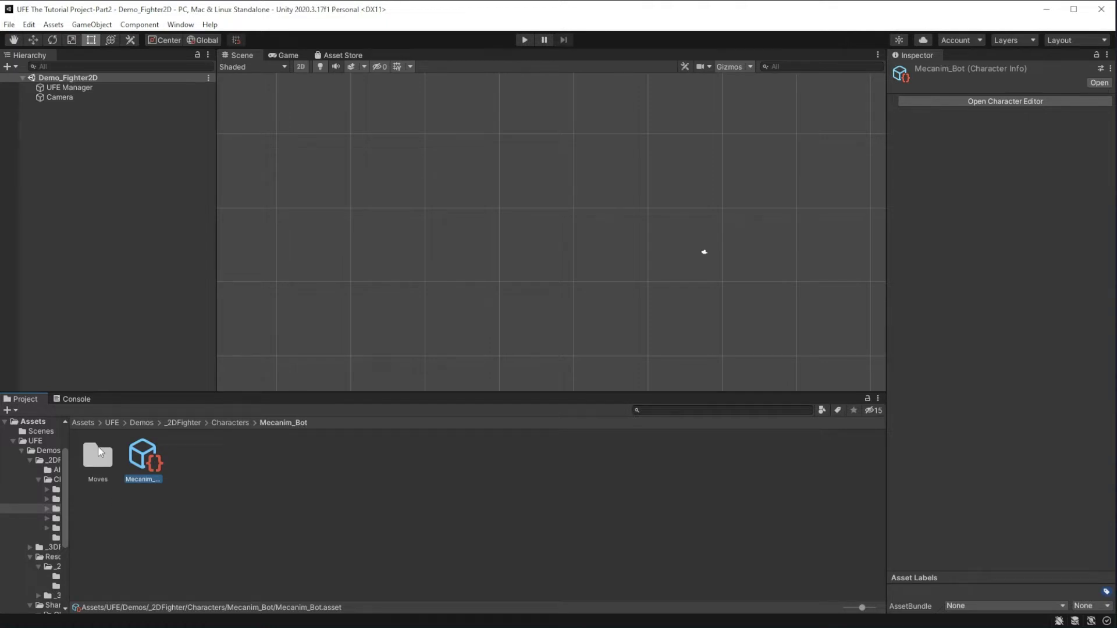
{"action": "left_click", "coordinate": [84, 423]}
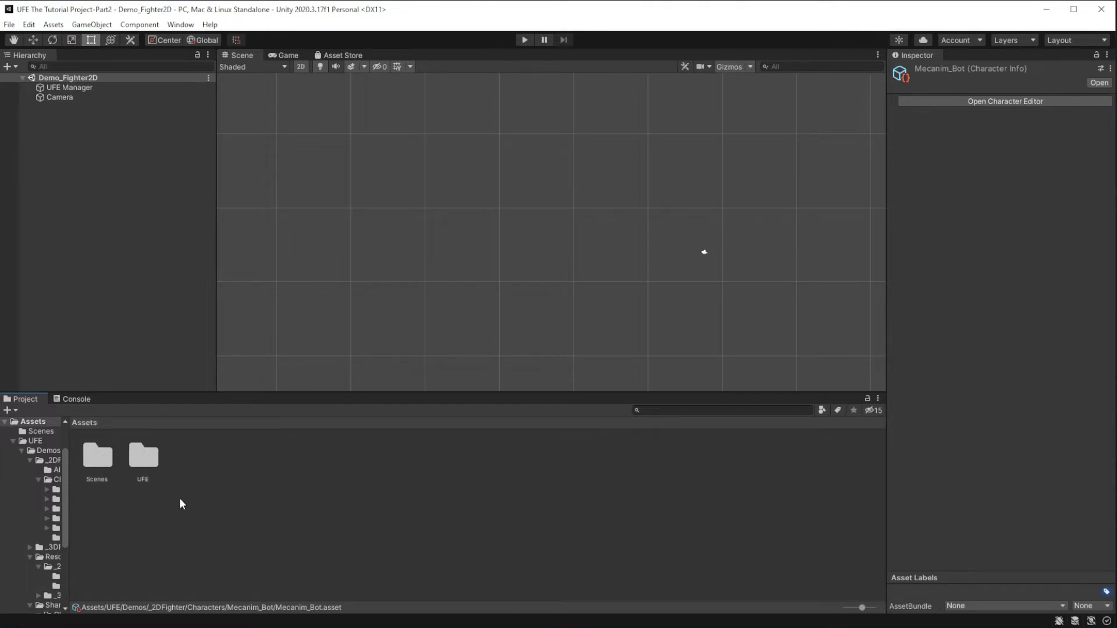
Create a folder named Y-Bot in the Characters folder of UFE's Demos Shared_Assets.
{"action": "double_click", "coordinate": [154, 463]}
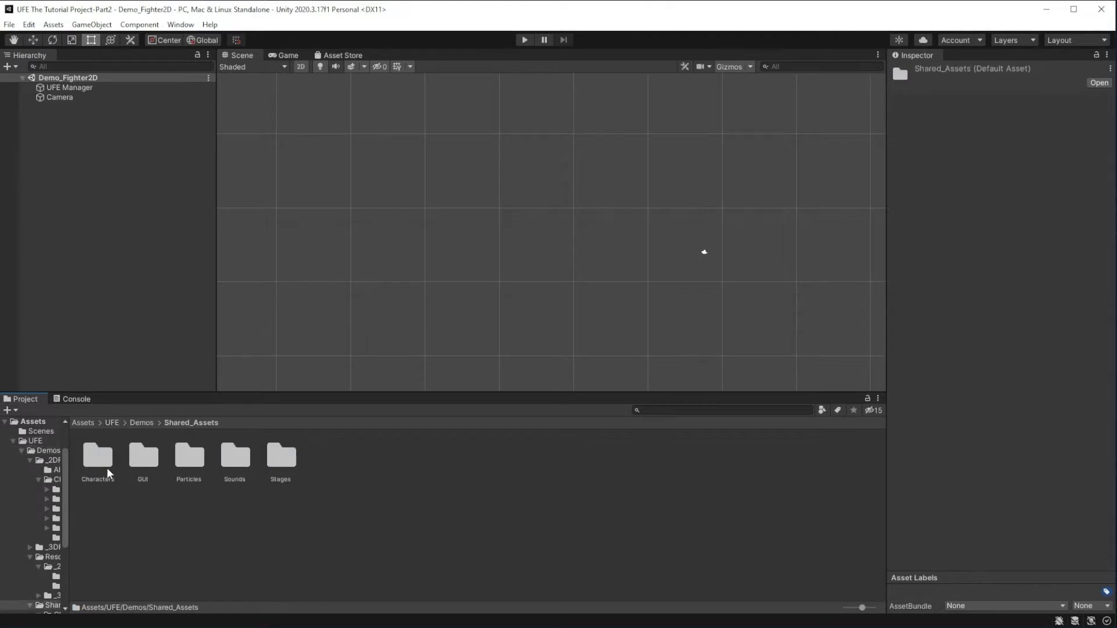
{"action": "double_click", "coordinate": [108, 472]}
{"action": "right_click", "coordinate": [412, 524]}
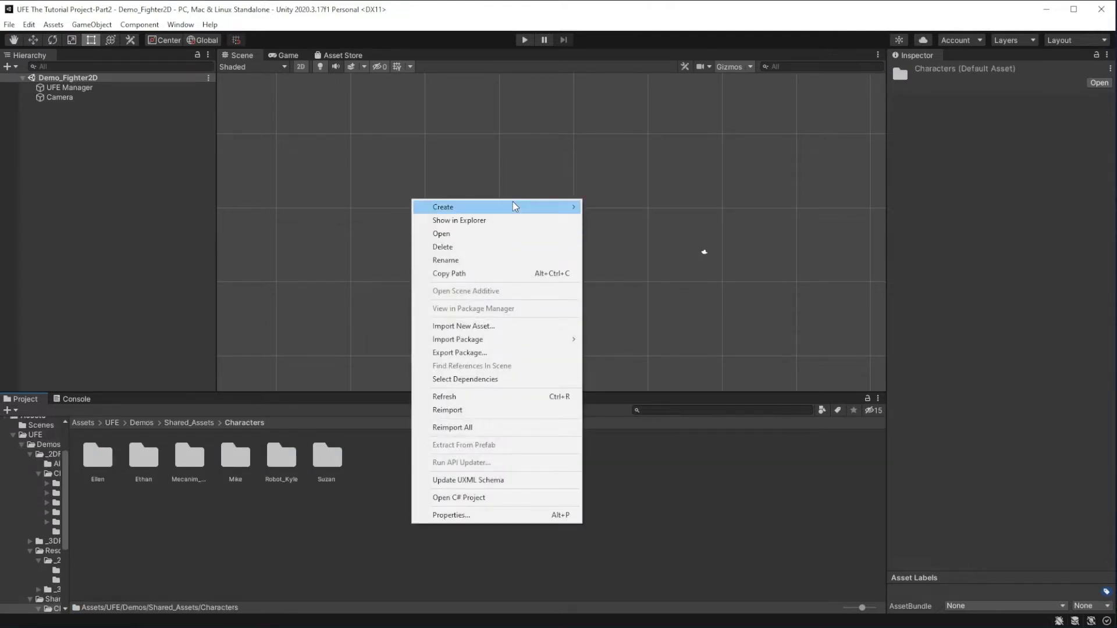
{"action": "mouse_move", "coordinate": [515, 206]}
{"action": "left_click", "coordinate": [649, 151]}
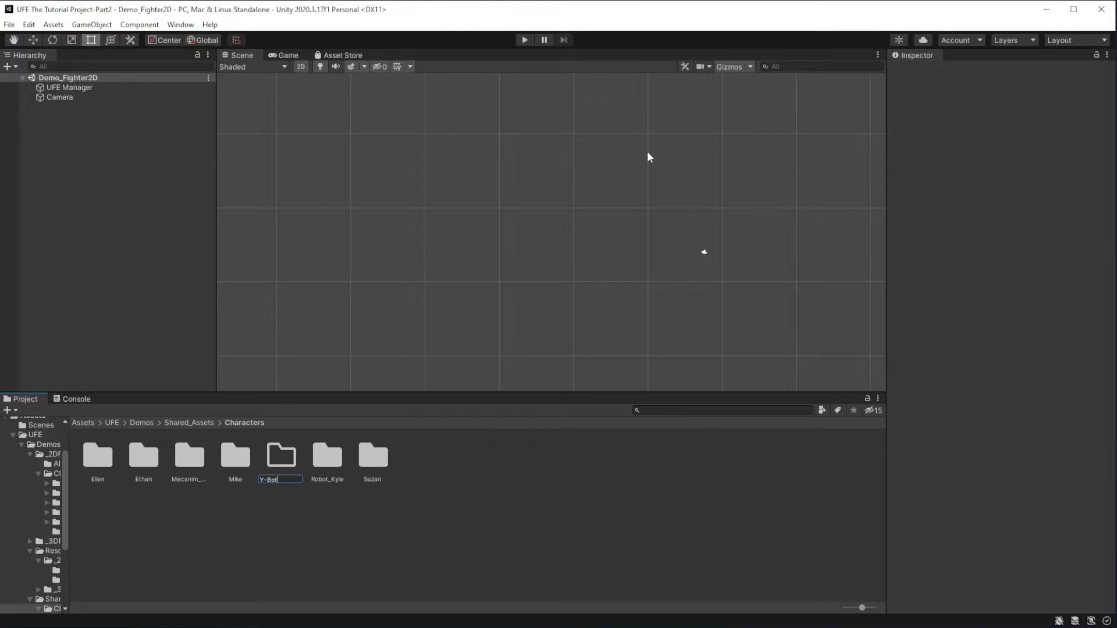
{"action": "key", "text": "Return"}
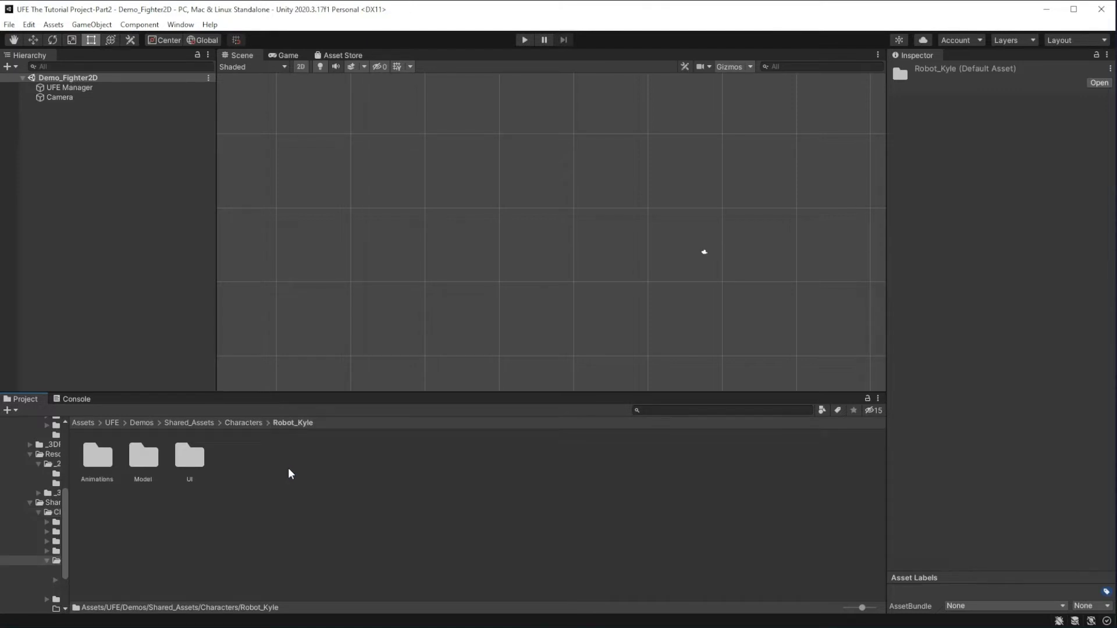
Examine Robot_Kyle's Animations, Model and UI subfolders as a reference for the folder structure.
{"action": "double_click", "coordinate": [100, 461]}
{"action": "left_click", "coordinate": [285, 422]}
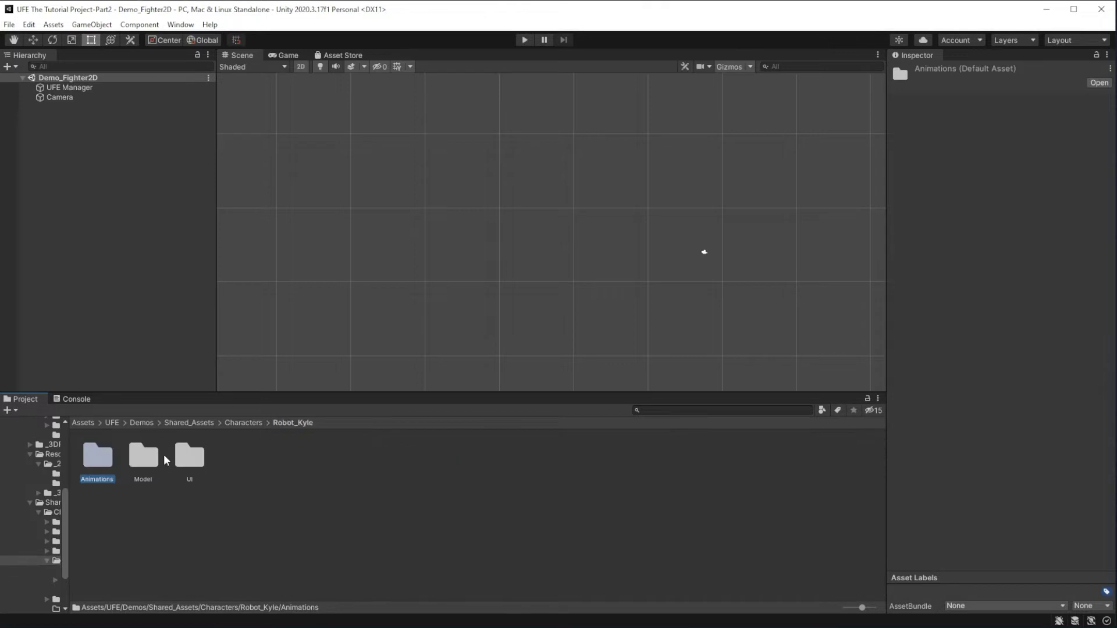
{"action": "left_click", "coordinate": [162, 455]}
{"action": "double_click", "coordinate": [154, 461]}
{"action": "left_click", "coordinate": [290, 423]}
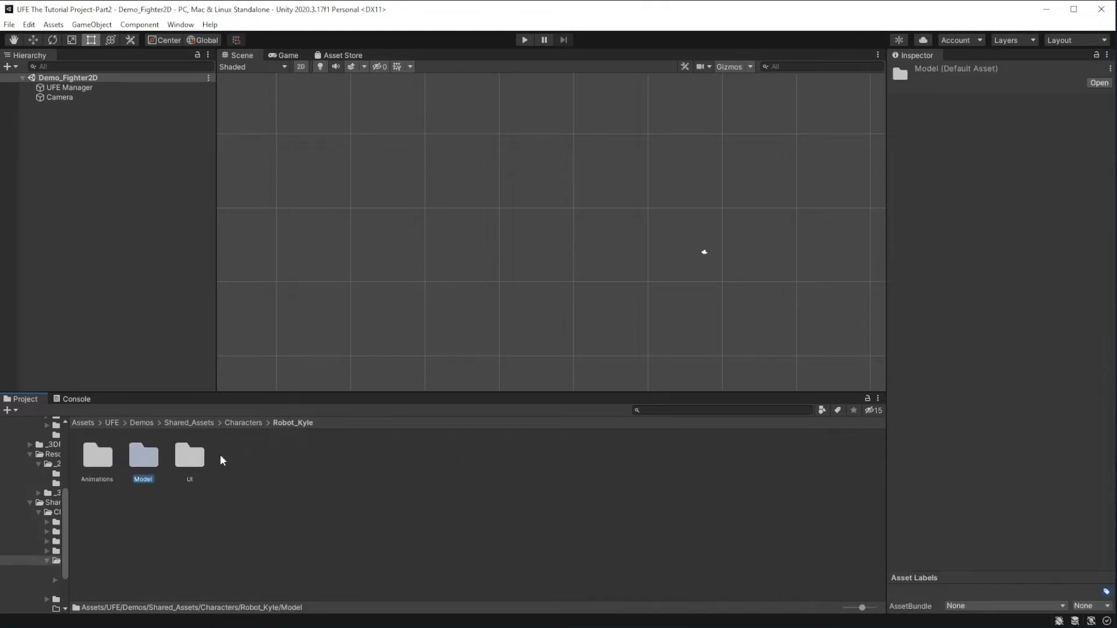
{"action": "left_click", "coordinate": [195, 460]}
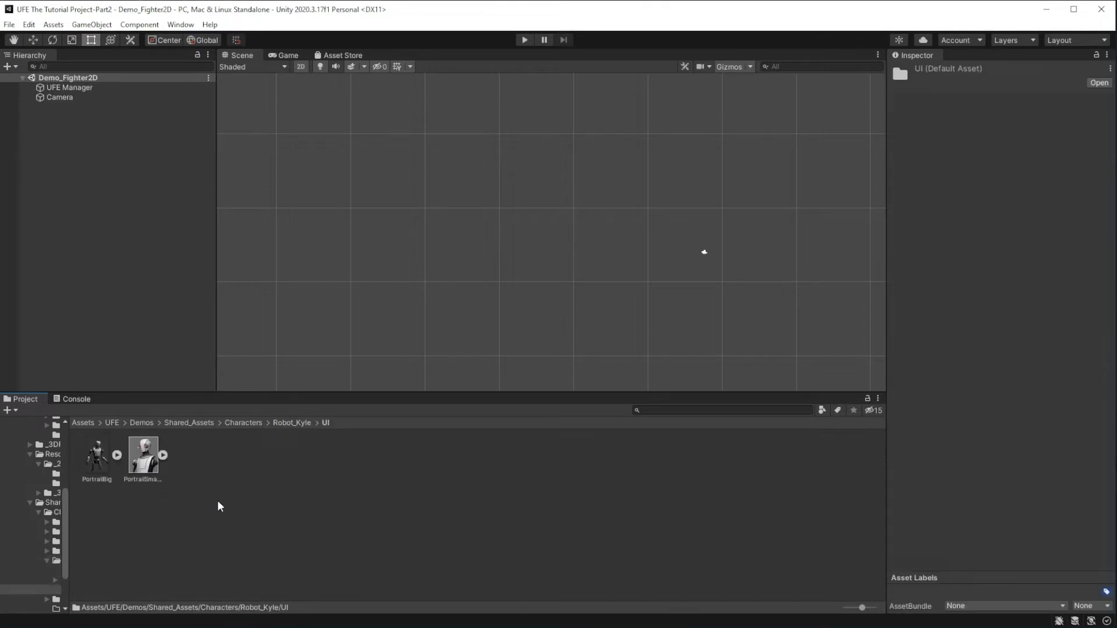
Create an Animations folder inside the Y-Bot character folder.
{"action": "left_click", "coordinate": [241, 422]}
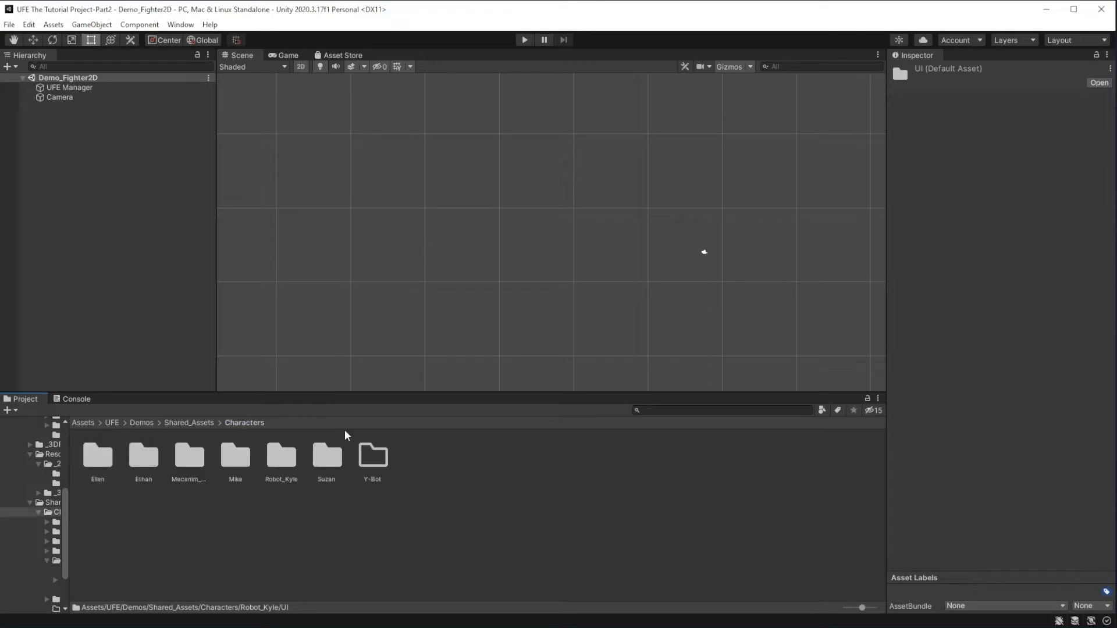
{"action": "double_click", "coordinate": [366, 456]}
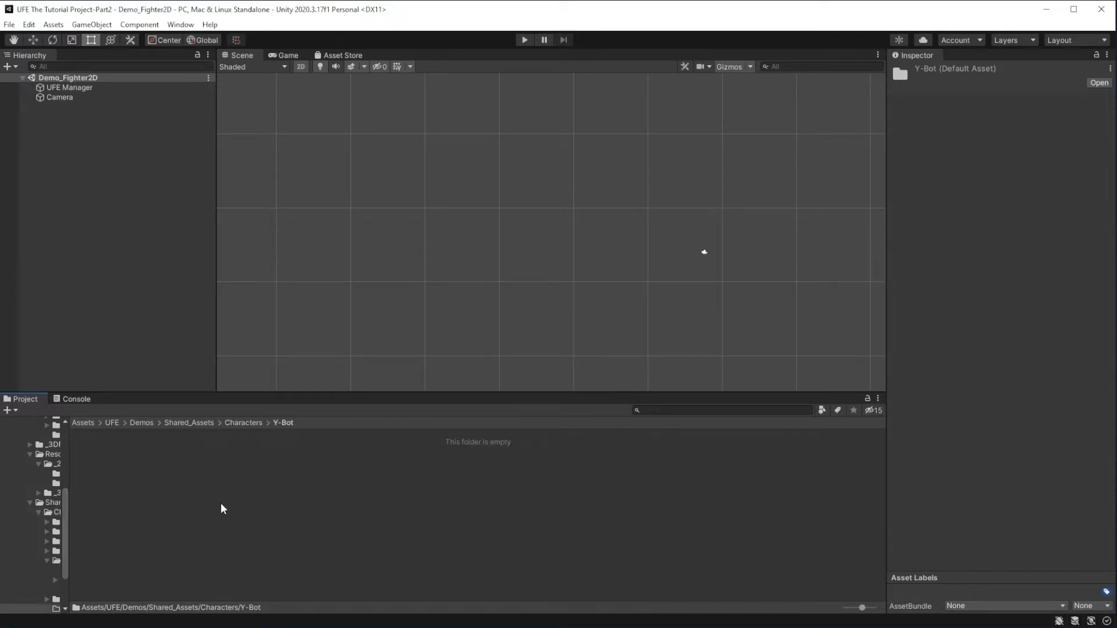
{"action": "right_click", "coordinate": [191, 490]}
{"action": "mouse_move", "coordinate": [234, 173]}
{"action": "left_click", "coordinate": [406, 151]}
{"action": "type", "text": "Animations"}
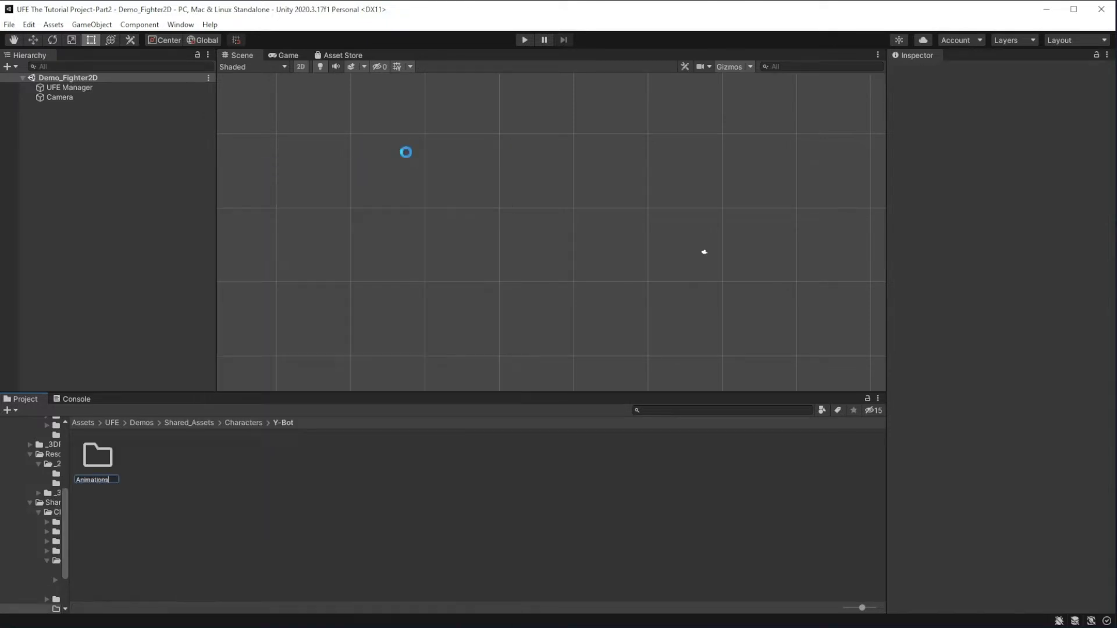
{"action": "key", "text": "Return"}
Add two more folders named Model and UI inside the Y-Bot folder.
{"action": "right_click", "coordinate": [202, 511]}
{"action": "mouse_move", "coordinate": [234, 194]}
{"action": "left_click", "coordinate": [428, 150]}
{"action": "type", "text": "Model"}
{"action": "key", "text": "Return"}
{"action": "right_click", "coordinate": [240, 533]}
{"action": "mouse_move", "coordinate": [344, 211]}
{"action": "left_click", "coordinate": [446, 155]}
{"action": "type", "text": "UI"}
{"action": "key", "text": "Return"}
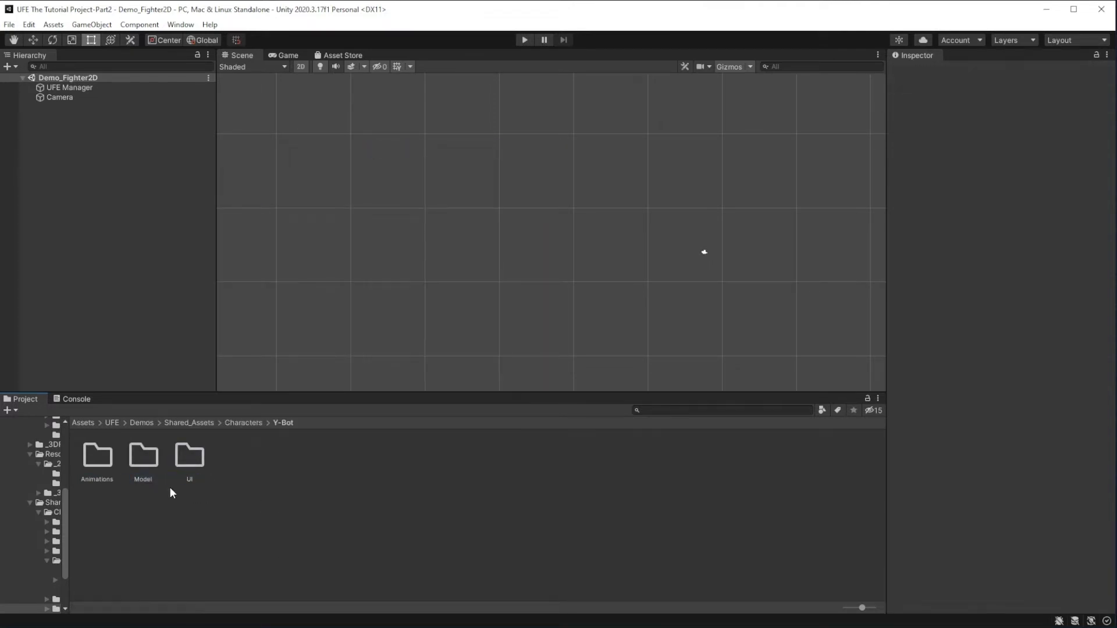
Import the downloaded yBot FBX file from the file explorer into Y-Bot's Model folder.
{"action": "double_click", "coordinate": [146, 460]}
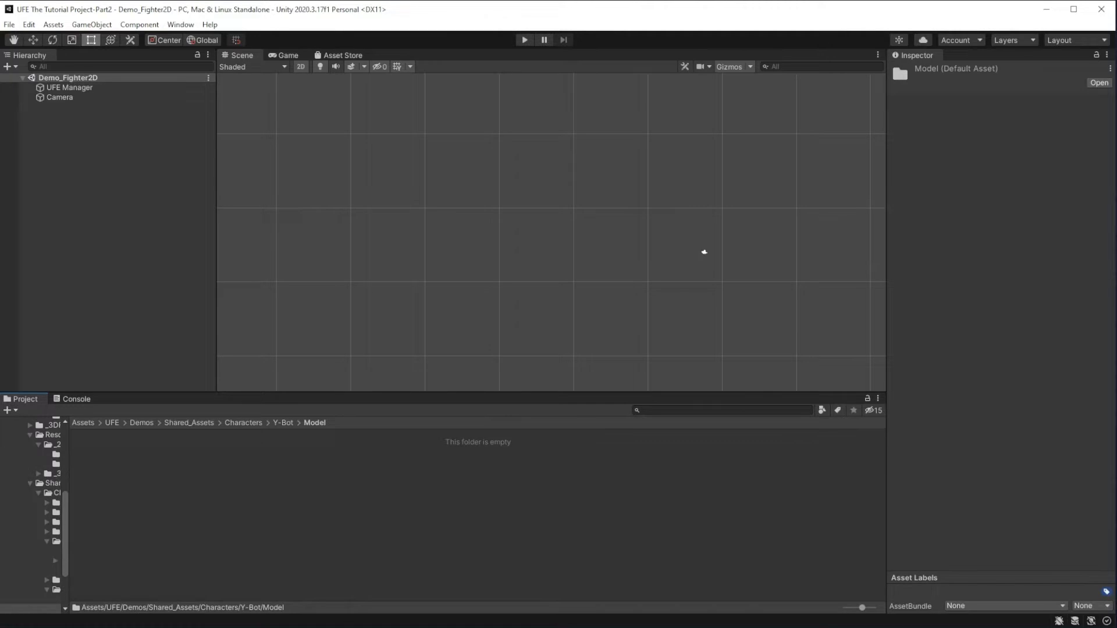
{"action": "mouse_move", "coordinate": [353, 621]}
{"action": "mouse_move", "coordinate": [291, 591]}
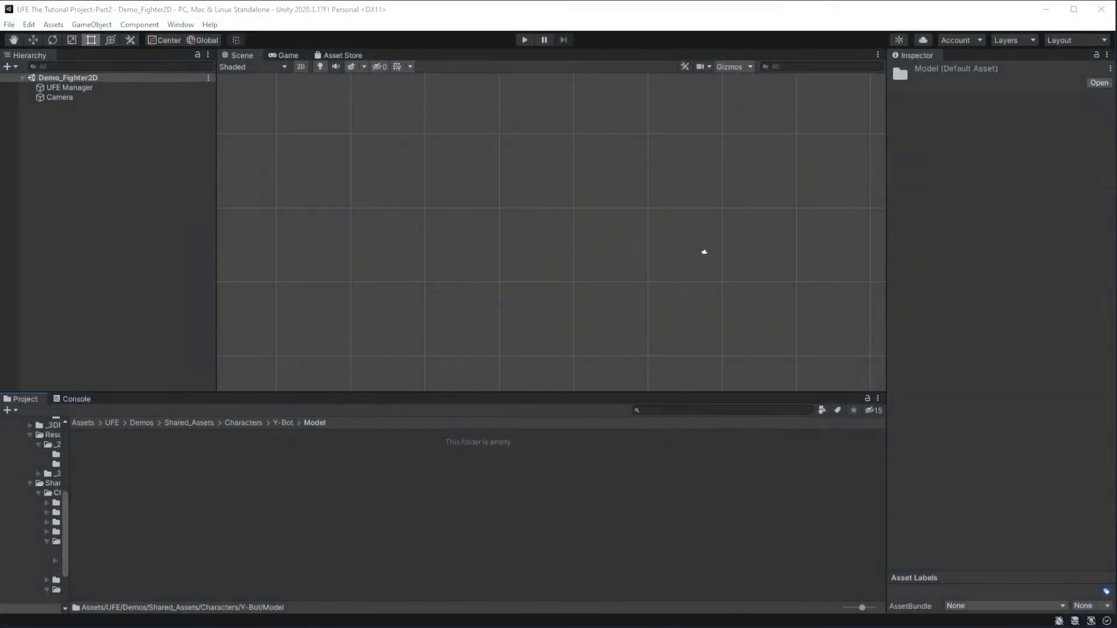
{"action": "left_click_drag", "start_coordinate": [562, 0], "coordinate": [718, 125]}
{"action": "left_click_drag", "start_coordinate": [269, 508], "coordinate": [187, 506]}
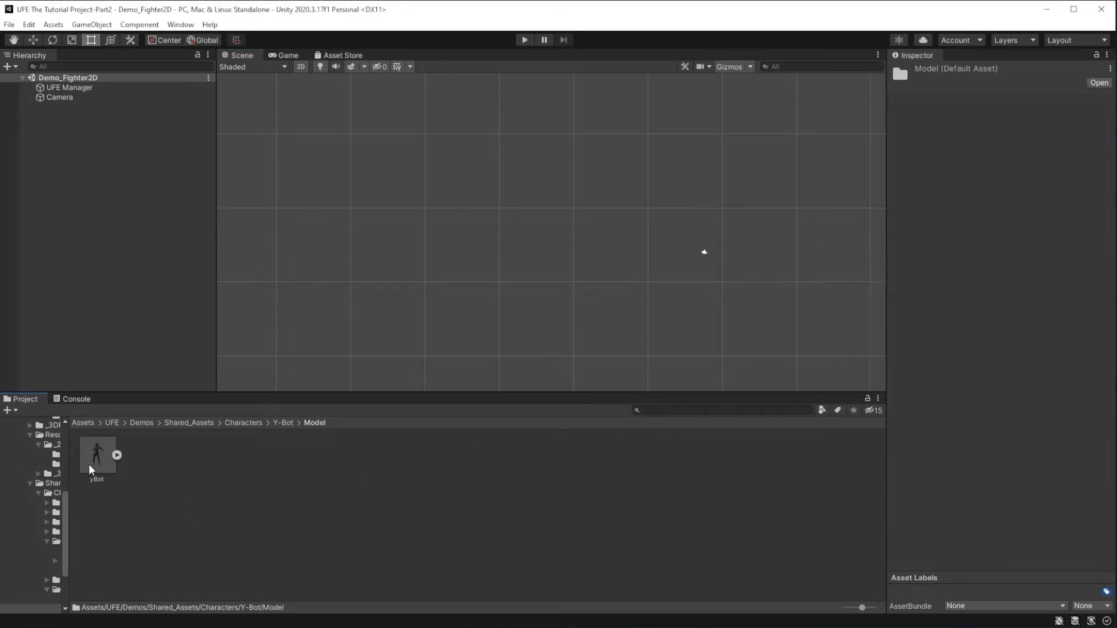
Set the yBot model's rig animation type to Humanoid and apply the import settings.
{"action": "left_click", "coordinate": [93, 460]}
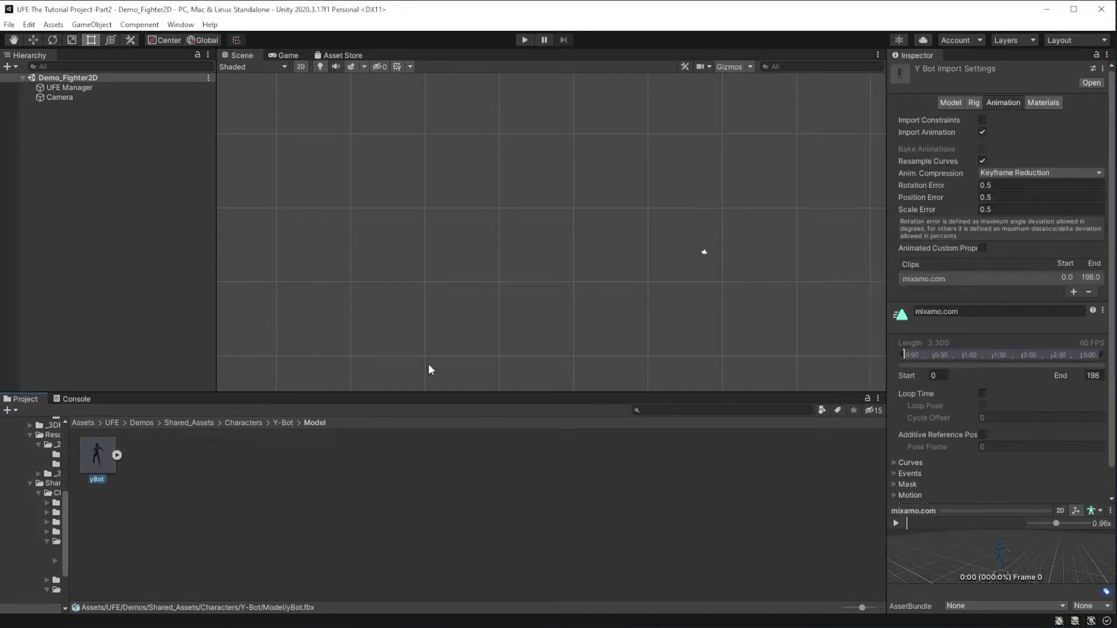
{"action": "left_click", "coordinate": [973, 103]}
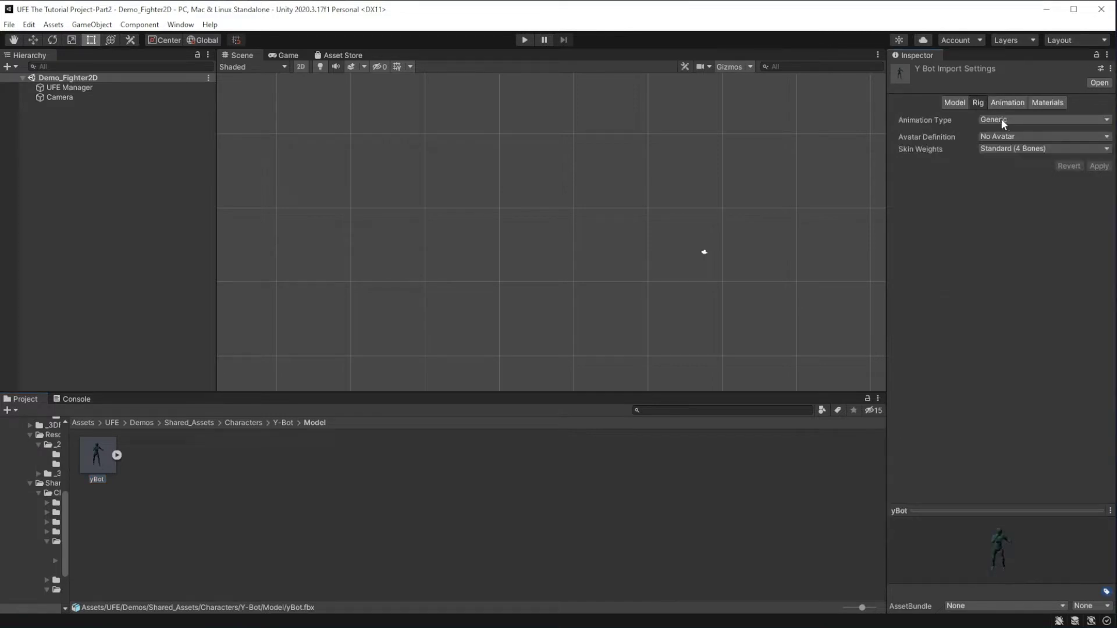
{"action": "left_click", "coordinate": [1000, 119]}
{"action": "left_click", "coordinate": [1015, 173]}
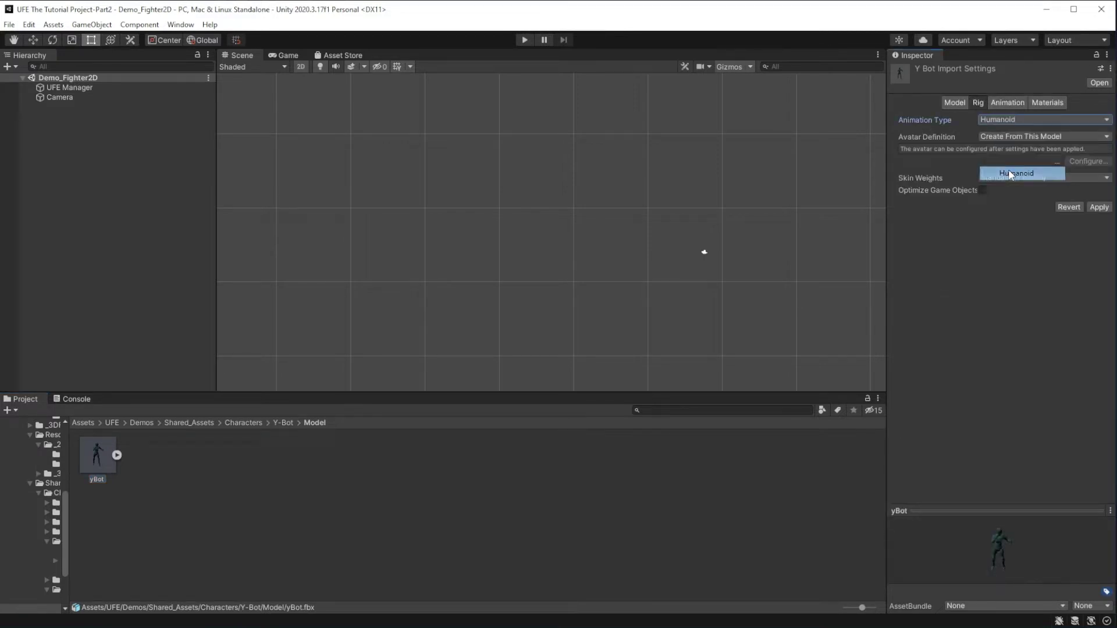
{"action": "left_click", "coordinate": [1102, 208]}
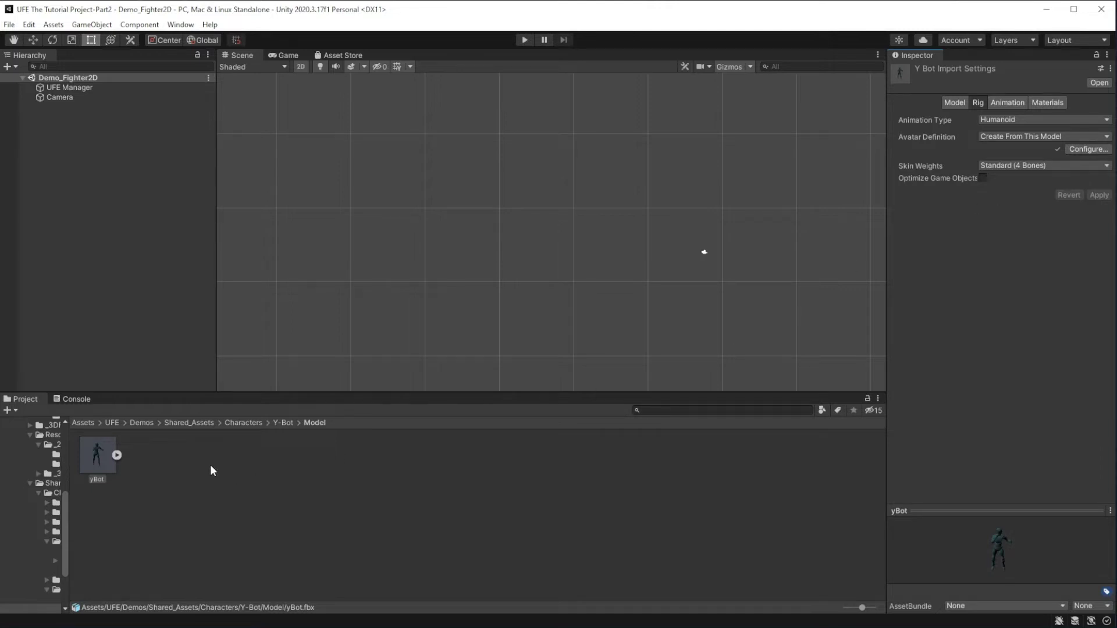
Expand the yBot model's contents and duplicate its mixamo.com animation clip.
{"action": "left_click", "coordinate": [117, 455]}
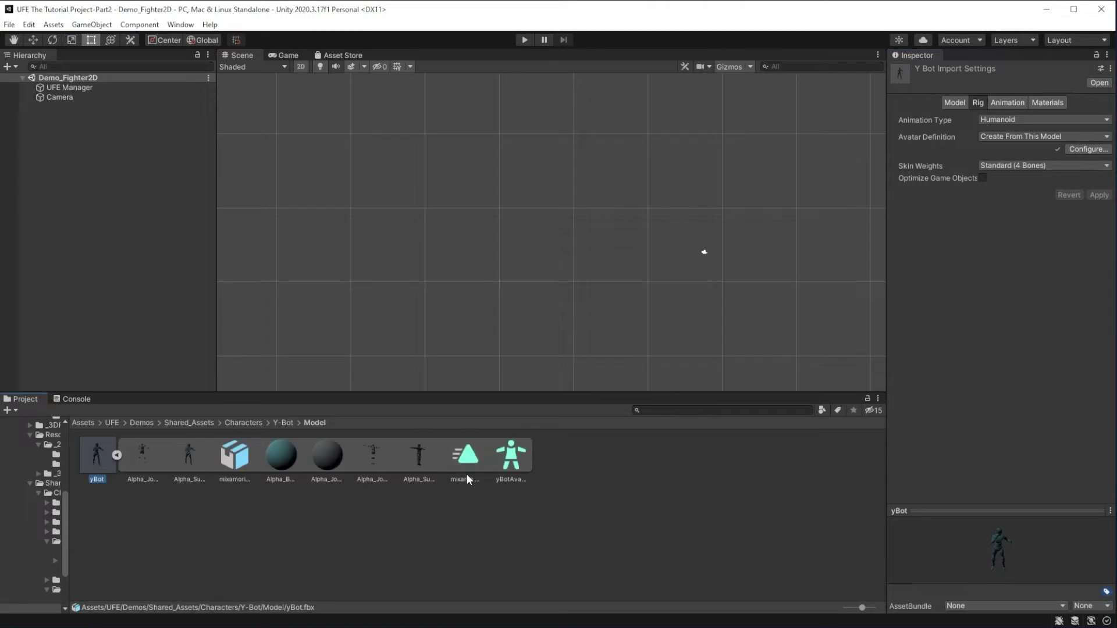
{"action": "left_click", "coordinate": [471, 462]}
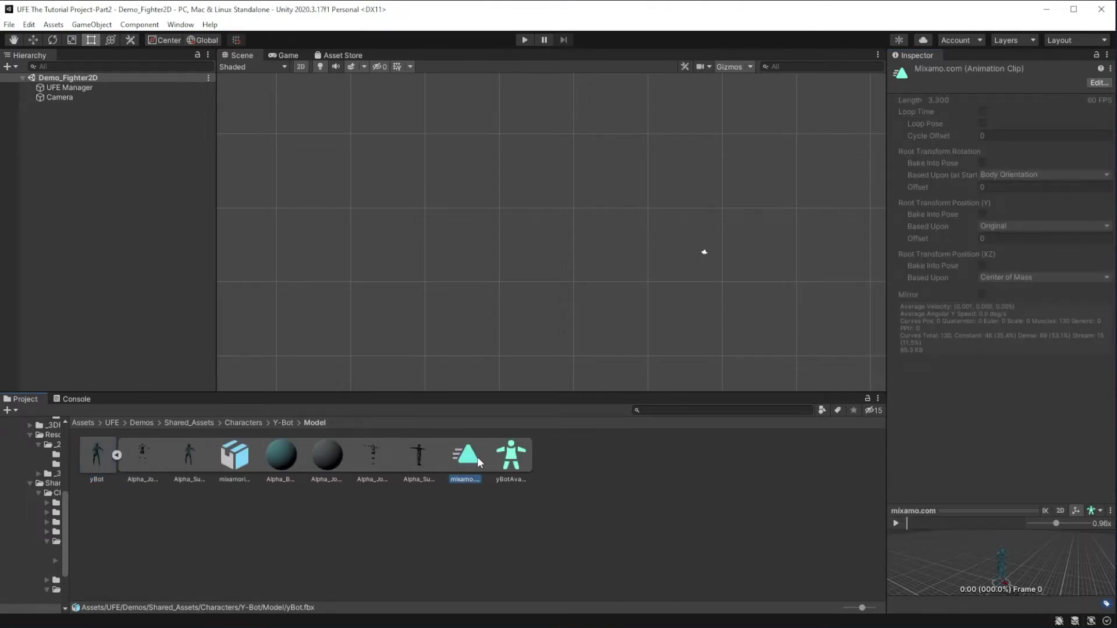
{"action": "key", "text": "ctrl+d"}
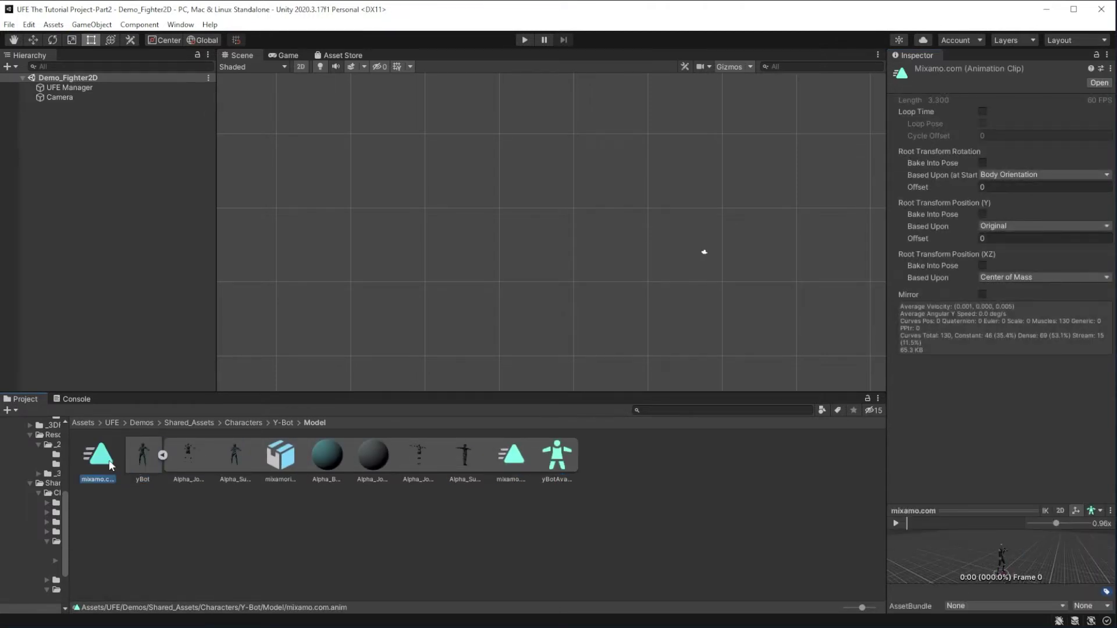
Move the duplicated animation clip into Y-Bot's Animations folder and rename it idle_Ybot.
{"action": "left_click_drag", "start_coordinate": [68, 494], "coordinate": [101, 527]}
{"action": "scroll", "coordinate": [117, 504], "scroll_direction": "down", "scroll_amount": 3}
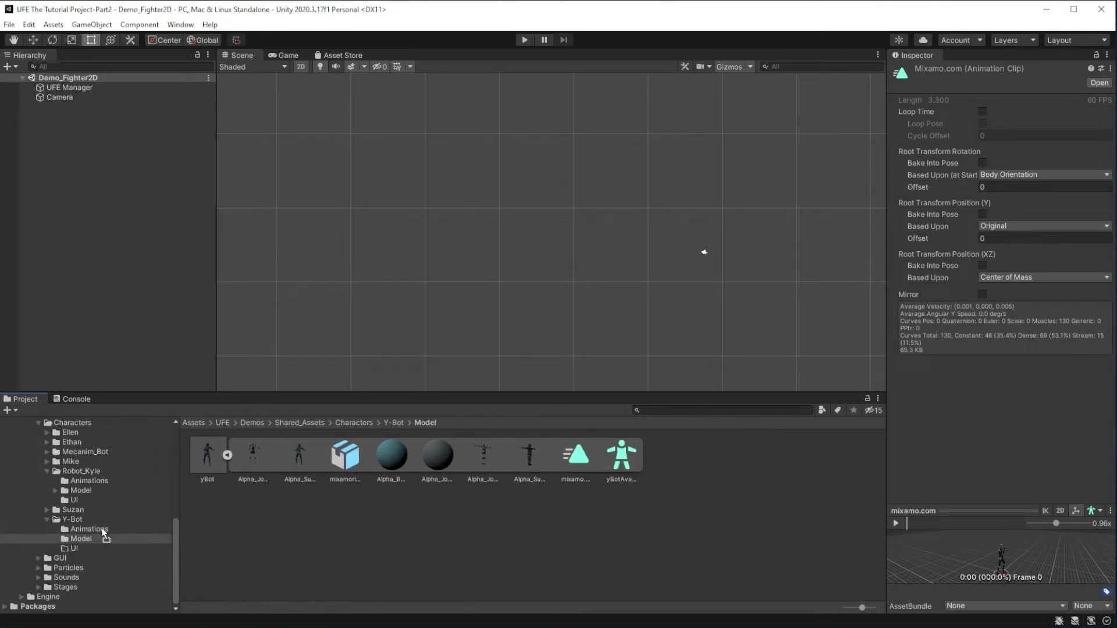
{"action": "left_click", "coordinate": [101, 527]}
{"action": "key", "text": "F2"}
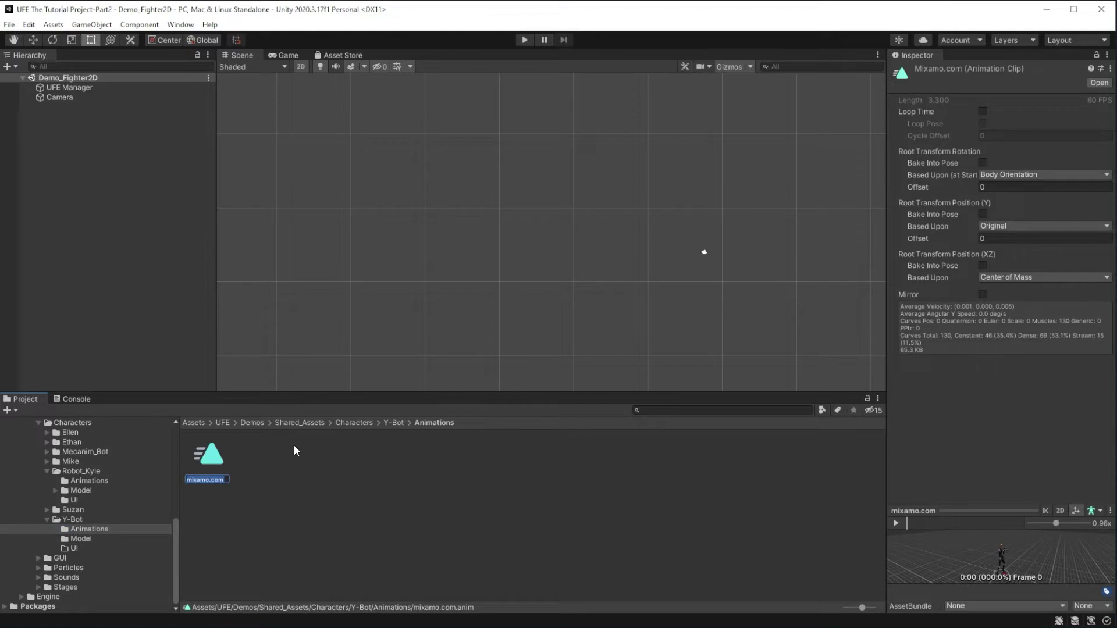
{"action": "type", "text": "idle_Ybot"}
{"action": "key", "text": "Return"}
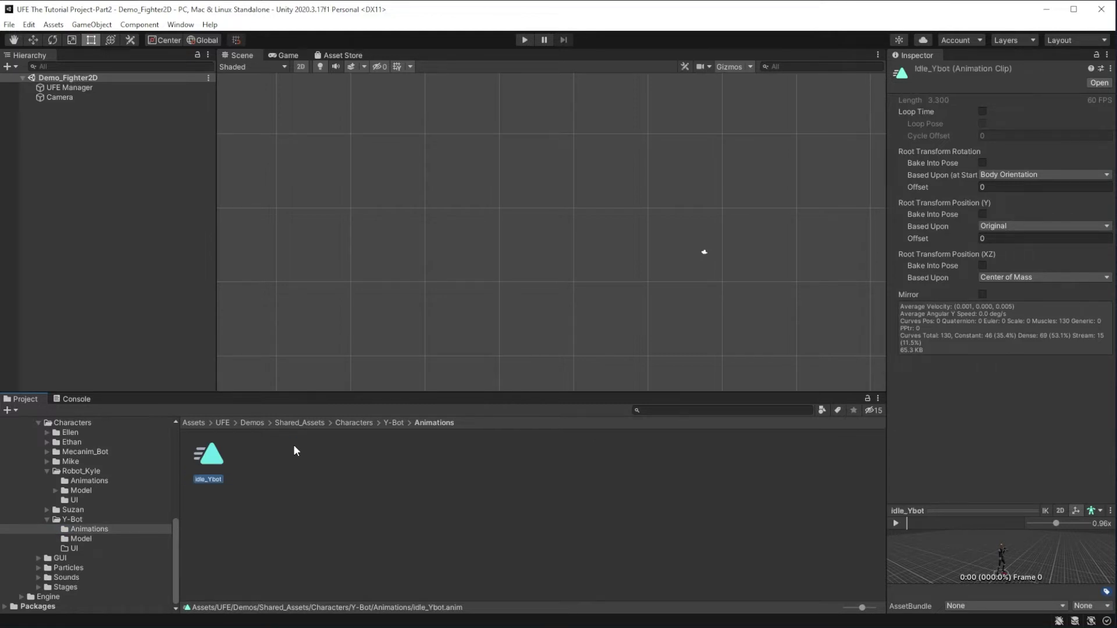
Compare the UI folders of Y-Bot and Robot_Kyle and look at the portrait image files in the Part2 folder.
{"action": "left_click", "coordinate": [392, 423]}
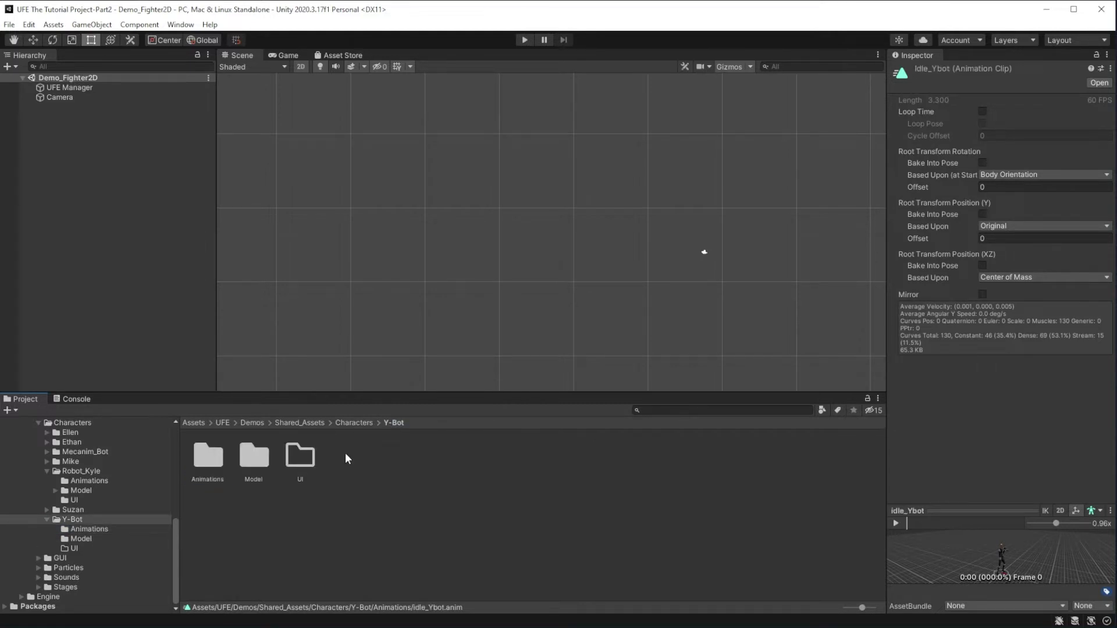
{"action": "double_click", "coordinate": [300, 456]}
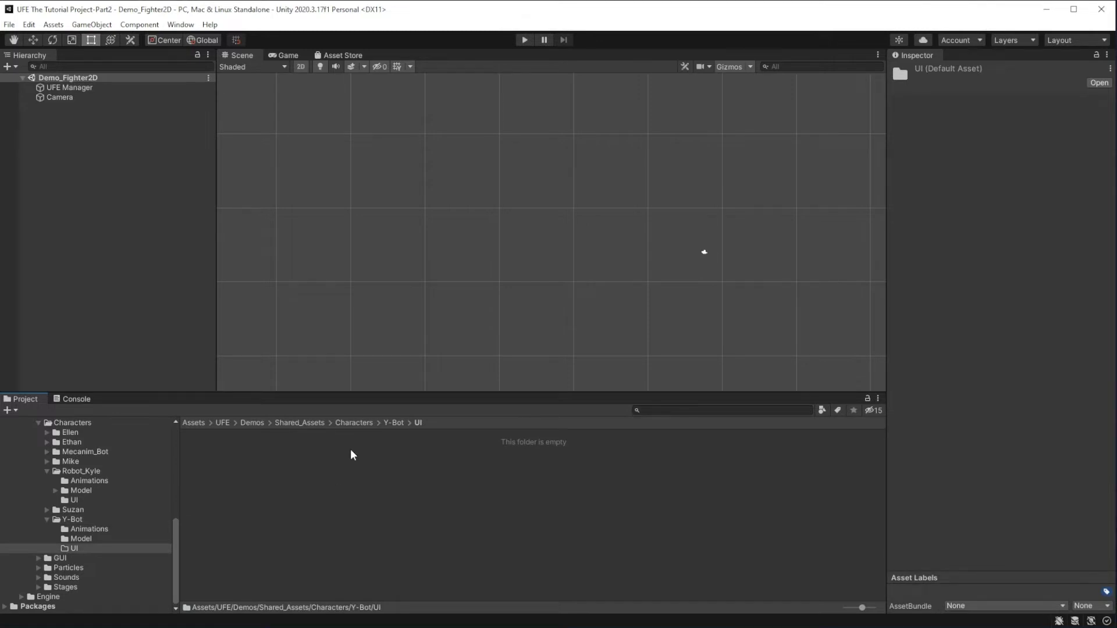
{"action": "left_click", "coordinate": [354, 423]}
{"action": "double_click", "coordinate": [389, 465]}
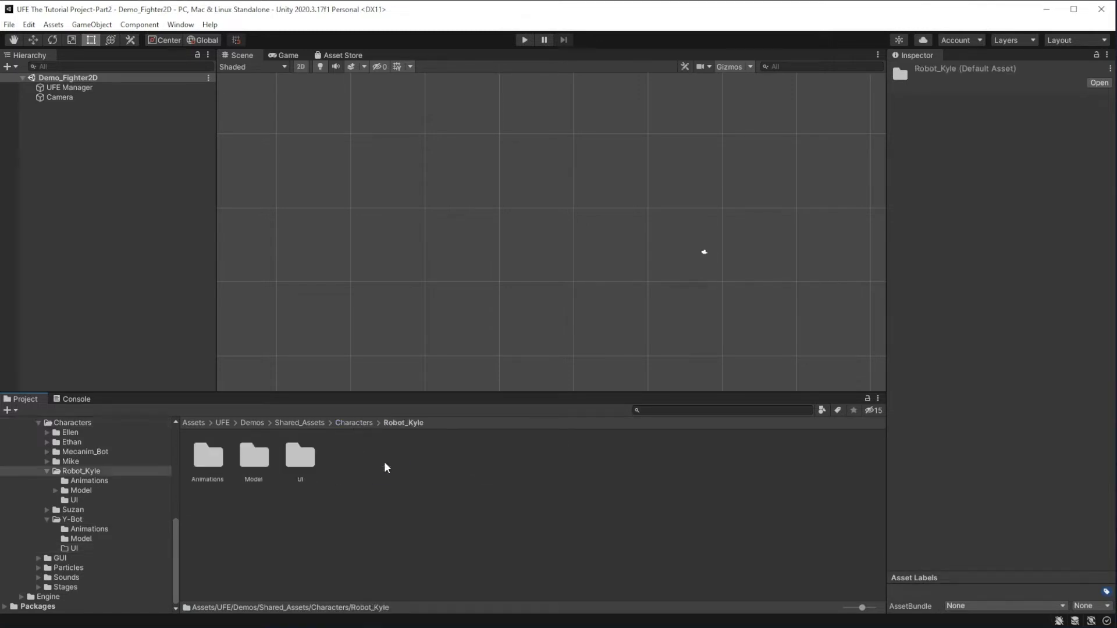
{"action": "double_click", "coordinate": [300, 456]}
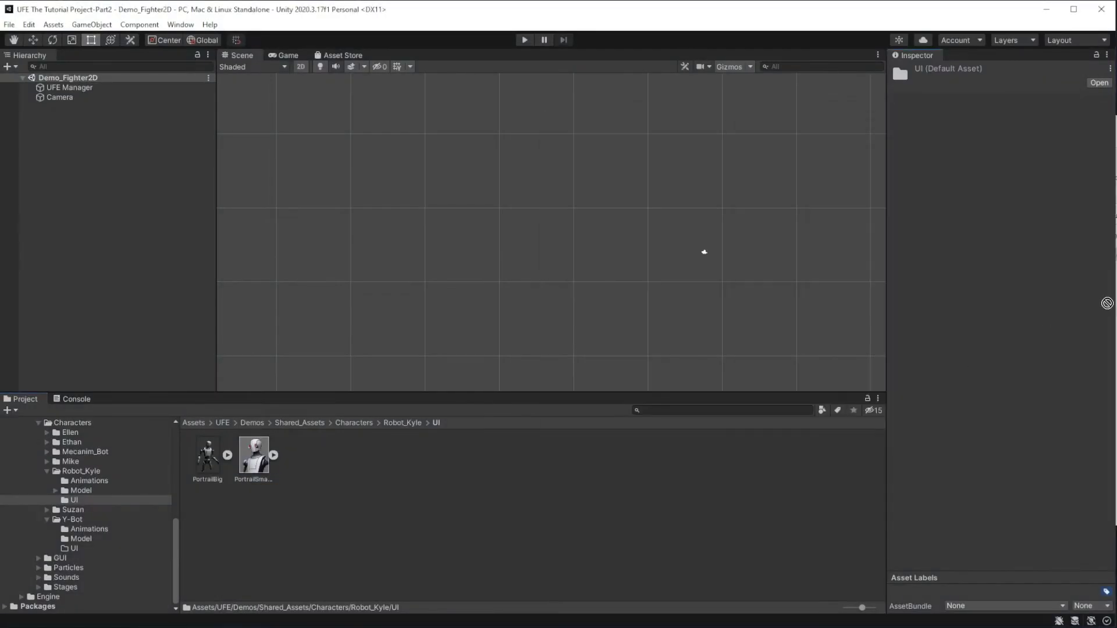
{"action": "left_click_drag", "start_coordinate": [1019, 174], "coordinate": [714, 151]}
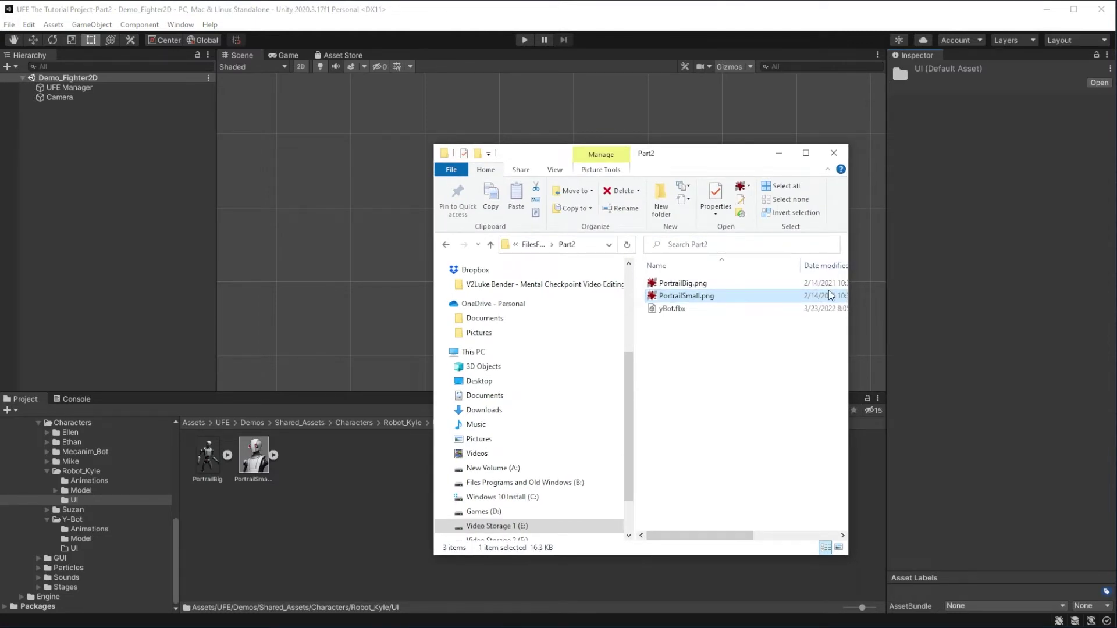
{"action": "left_click_drag", "start_coordinate": [732, 156], "coordinate": [1116, 161]}
Place the yBot model from Y-Bot's Model folder into the scene.
{"action": "left_click", "coordinate": [353, 422]}
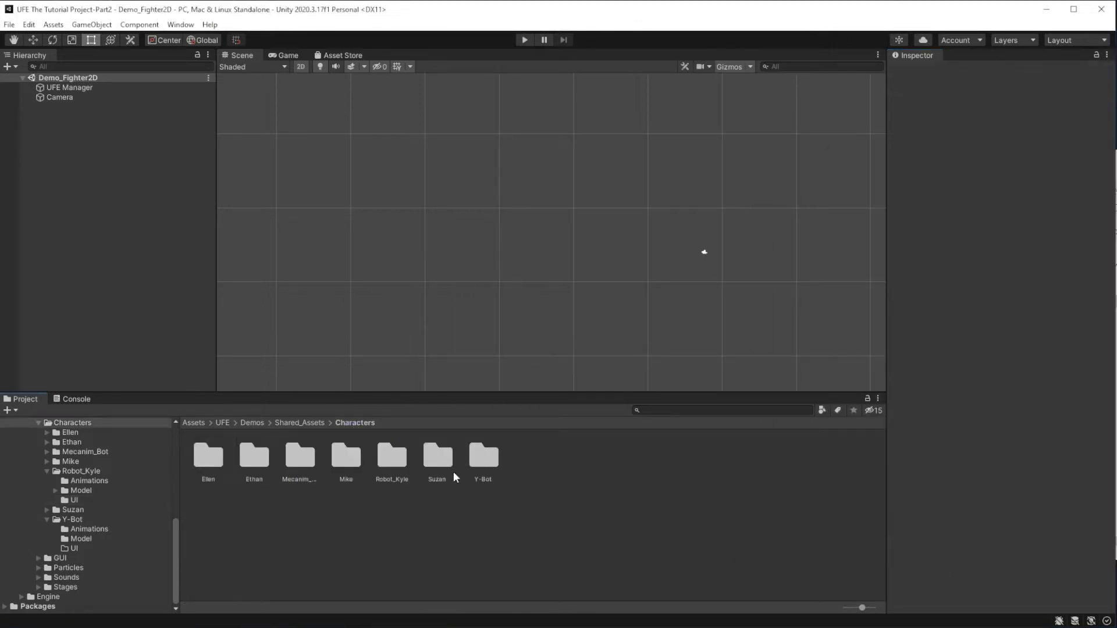
{"action": "double_click", "coordinate": [484, 457]}
{"action": "double_click", "coordinate": [256, 458]}
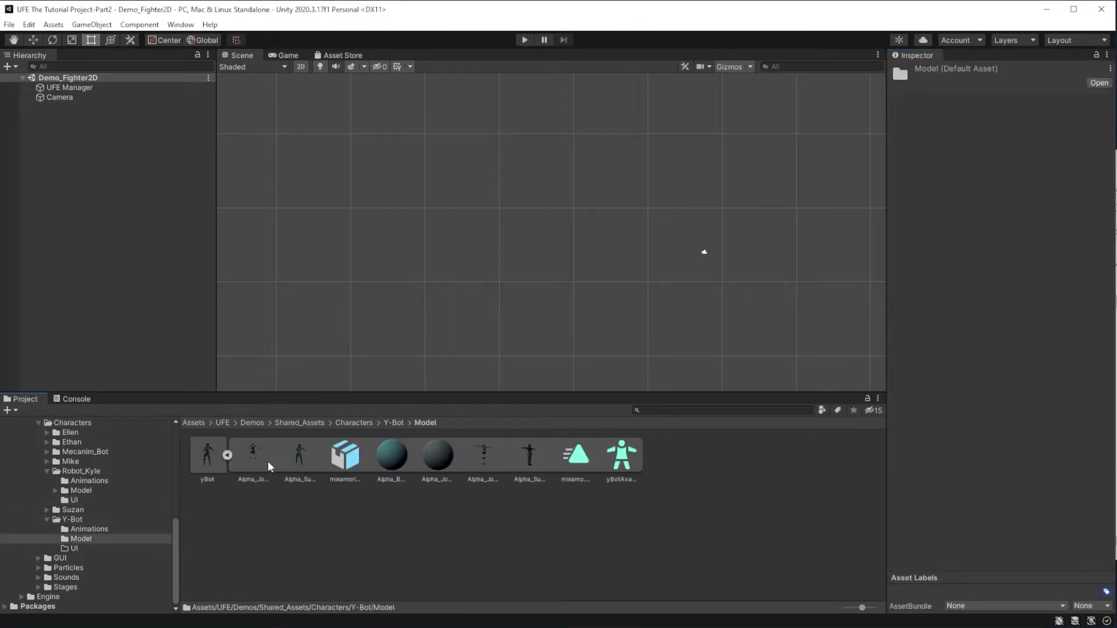
{"action": "left_click_drag", "start_coordinate": [208, 459], "coordinate": [531, 299]}
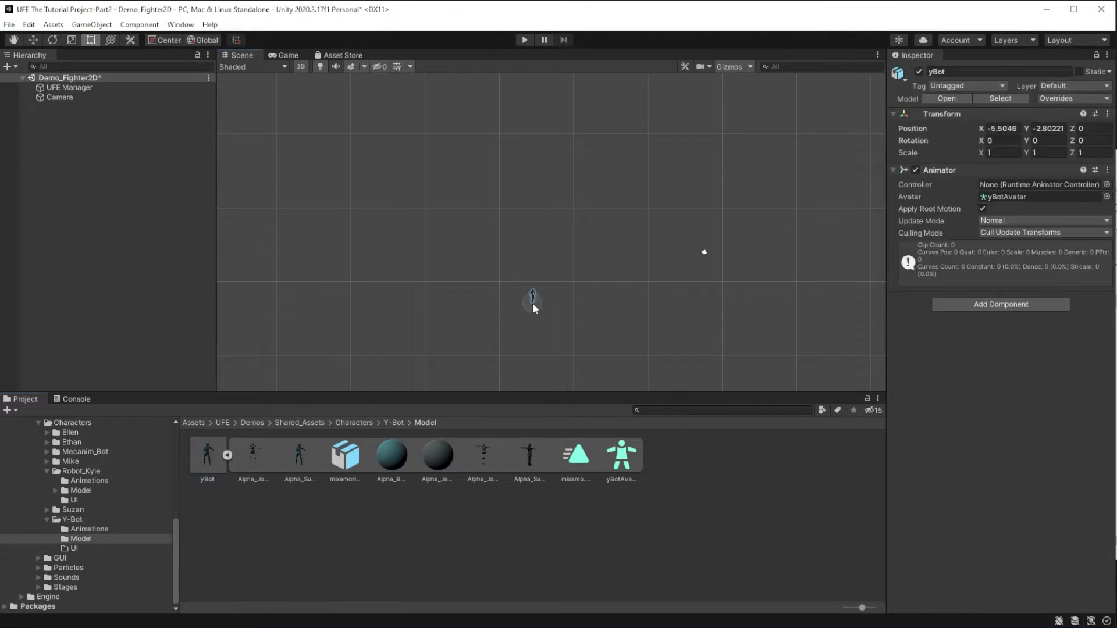
{"action": "key", "text": "f"}
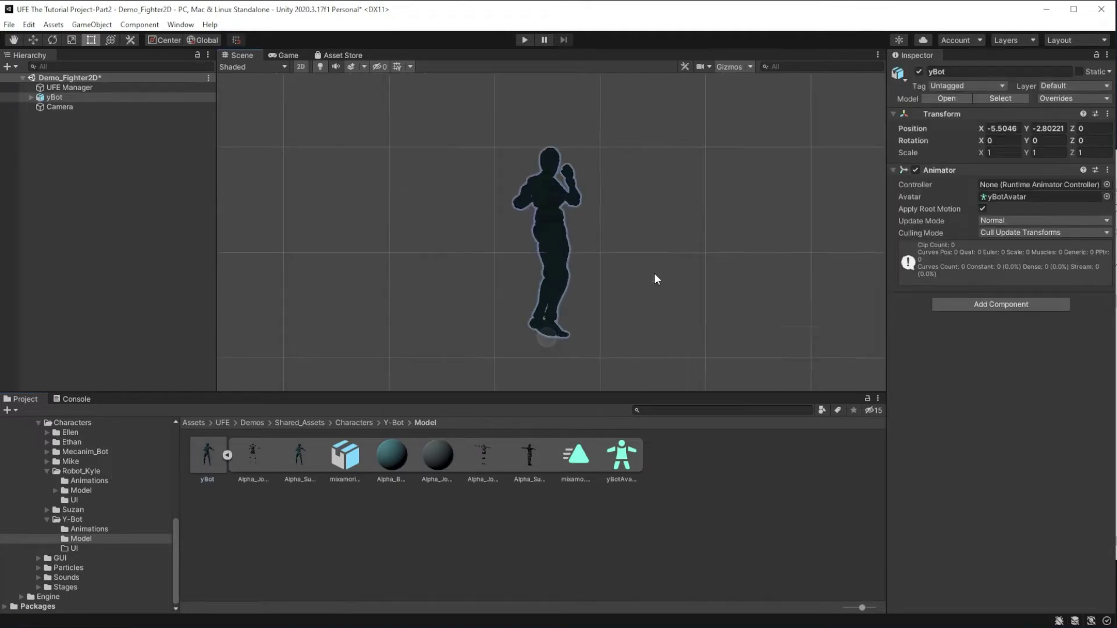
Set the yBot object's X and Y position to 0.
{"action": "left_click", "coordinate": [1018, 128]}
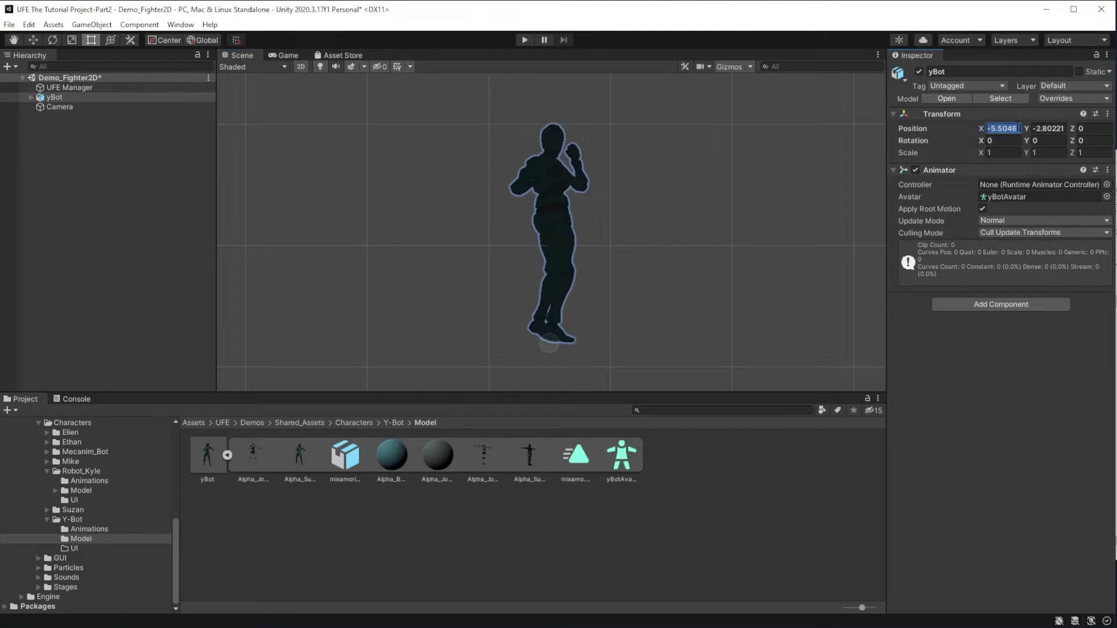
{"action": "type", "text": "0"}
{"action": "key", "text": "Tab"}
{"action": "type", "text": "0"}
{"action": "middle_click_drag", "start_coordinate": [543, 265], "coordinate": [595, 128]}
{"action": "key", "text": "f"}
Turn off the scene lighting and hide the grid in the Scene view.
{"action": "scroll", "coordinate": [586, 144], "scroll_direction": "down", "scroll_amount": 3}
{"action": "scroll", "coordinate": [550, 212], "scroll_direction": "down", "scroll_amount": 3}
{"action": "left_click", "coordinate": [320, 66]}
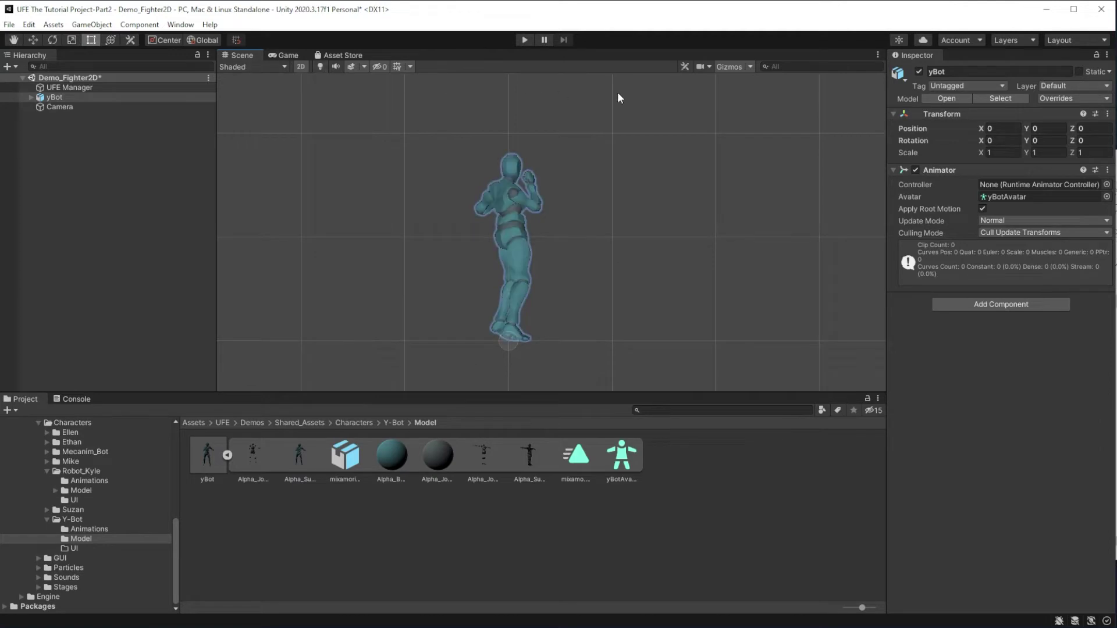
{"action": "left_click", "coordinate": [397, 68]}
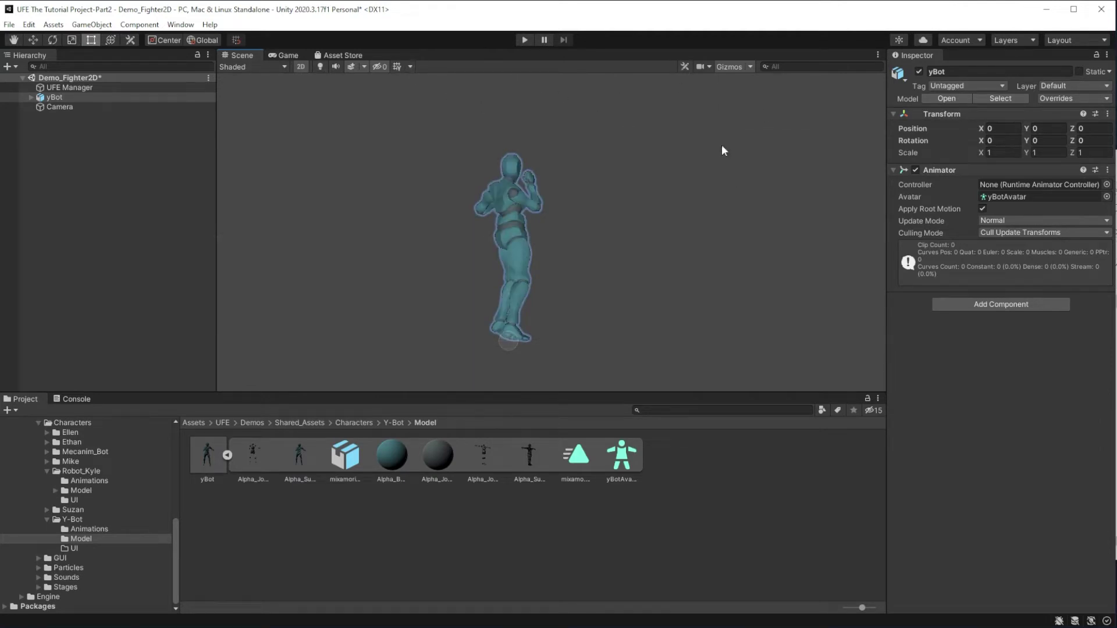
Frame the yBot character and capture a portrait-shaped screenshot of it with Snipping Tool.
{"action": "middle_click_drag", "start_coordinate": [721, 144], "coordinate": [664, 161]}
{"action": "left_click", "coordinate": [613, 187]}
{"action": "left_click_drag", "start_coordinate": [459, 91], "coordinate": [651, 377]}
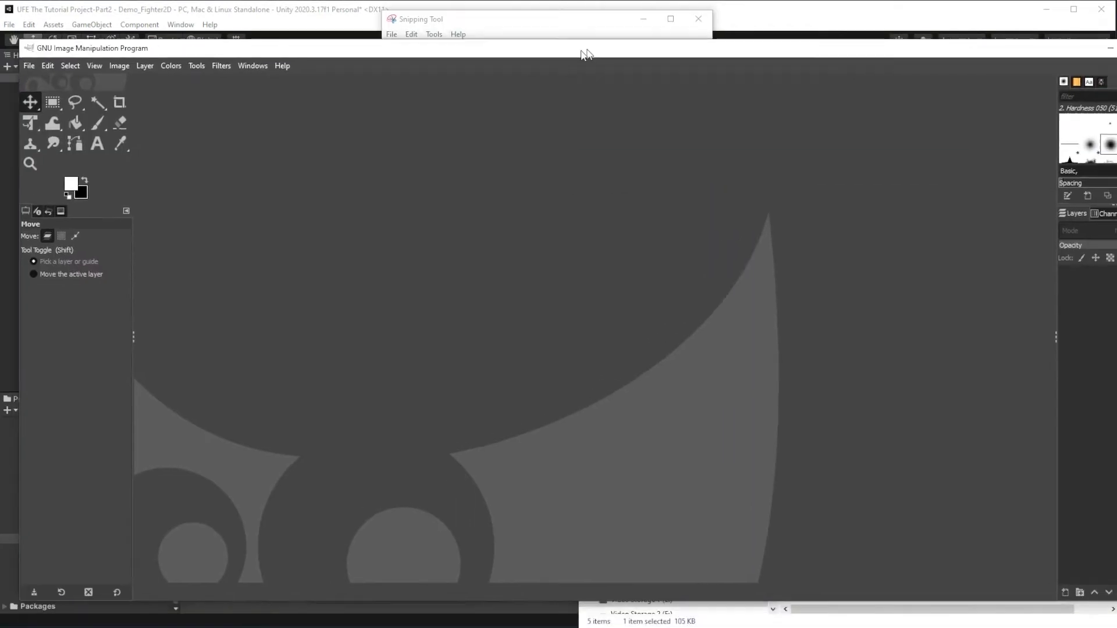
Switch to GIMP, open PortrailBig.png and add yBotPortrait.PNG as a layer above it.
{"action": "left_click_drag", "start_coordinate": [586, 55], "coordinate": [568, 15]}
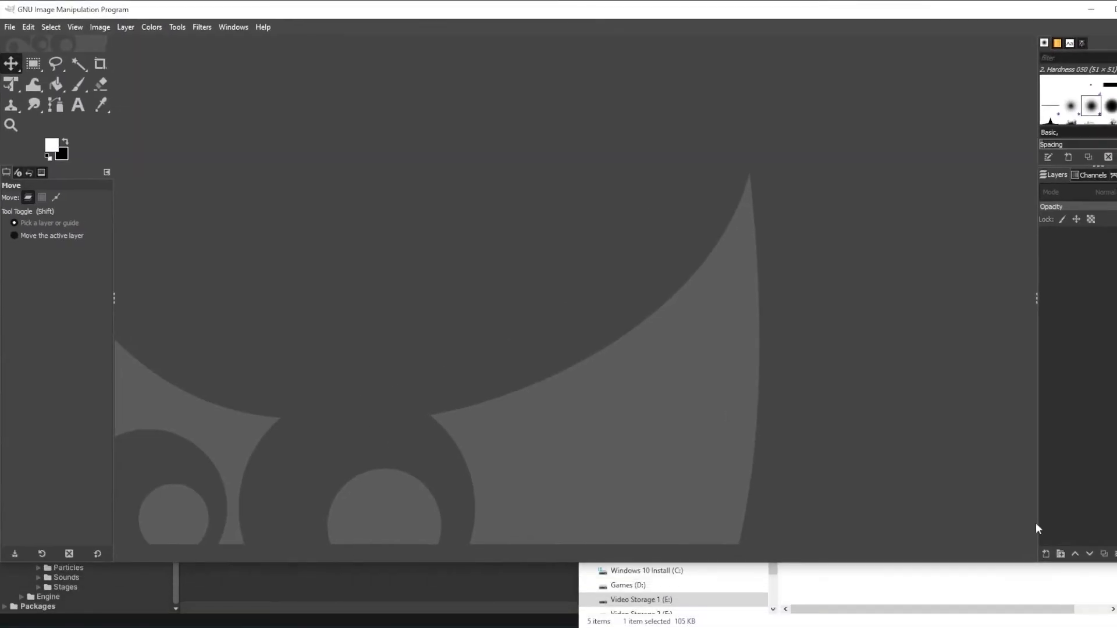
{"action": "left_click_drag", "start_coordinate": [1116, 562], "coordinate": [1116, 627]}
{"action": "key", "text": "alt+Tab"}
{"action": "left_click_drag", "start_coordinate": [983, 226], "coordinate": [585, 209]}
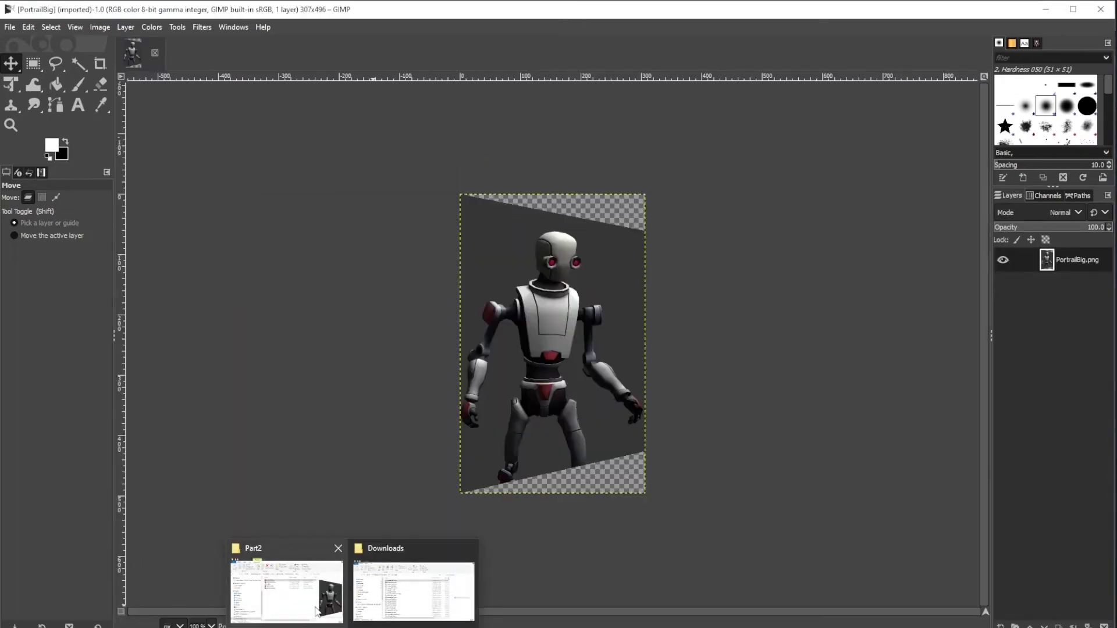
{"action": "left_click", "coordinate": [287, 586]}
{"action": "left_click_drag", "start_coordinate": [472, 515], "coordinate": [631, 276]}
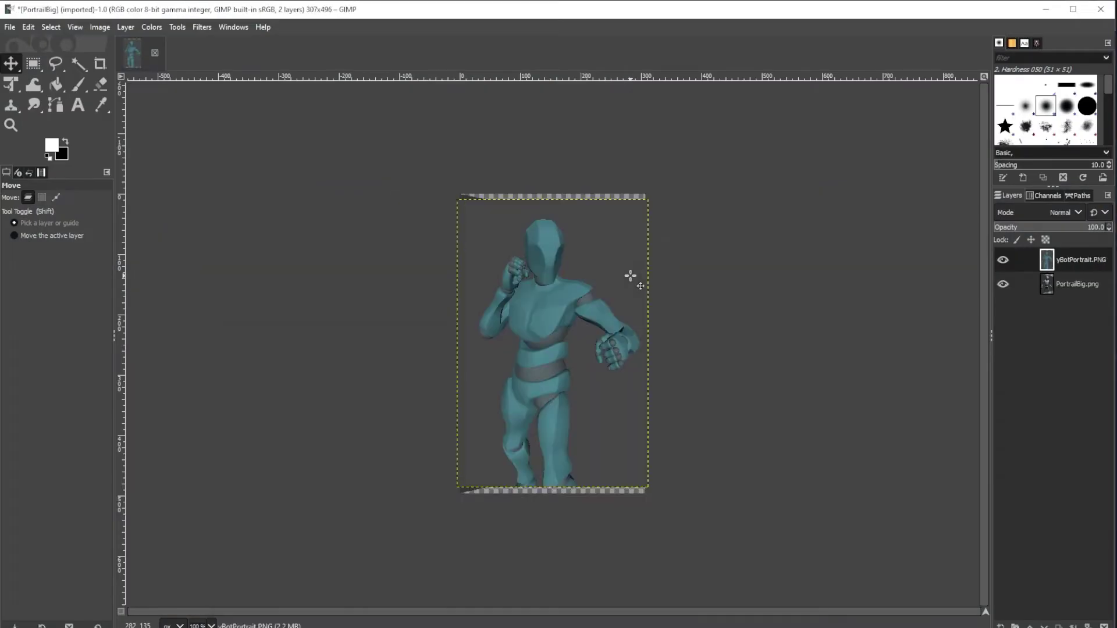
Create a layer group containing yBotPortrait.PNG and PortrailBig.png, and set the yBotPortrait.PNG layer's mode to Multiply.
{"action": "left_click", "coordinate": [126, 27]}
{"action": "left_click", "coordinate": [158, 75]}
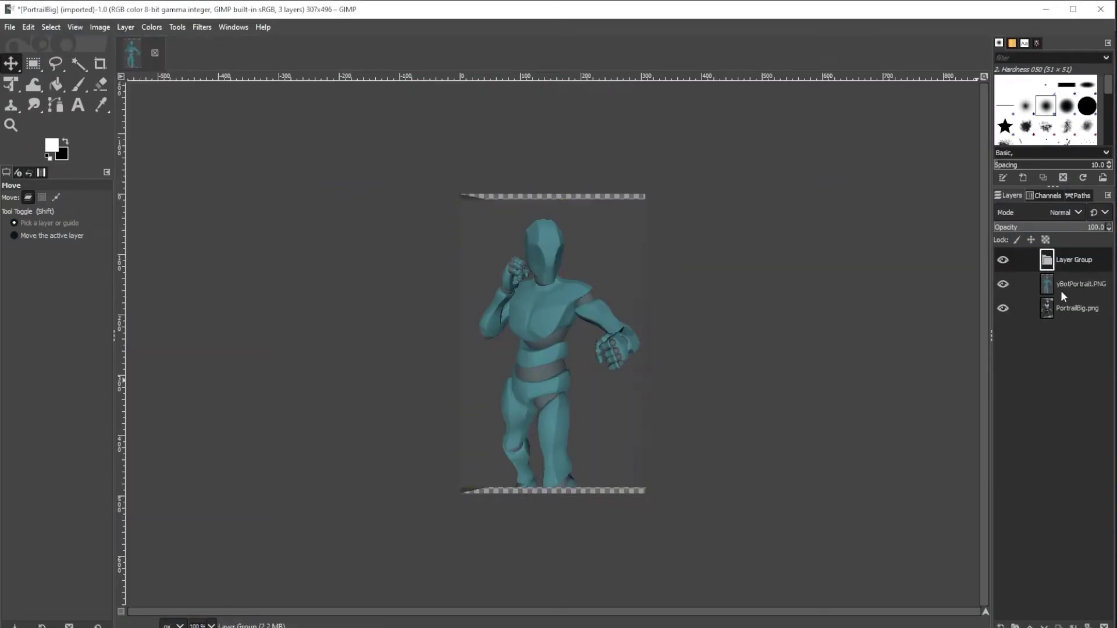
{"action": "left_click_drag", "start_coordinate": [1061, 289], "coordinate": [1076, 260]}
{"action": "left_click_drag", "start_coordinate": [1076, 309], "coordinate": [1076, 279]}
{"action": "left_click", "coordinate": [1041, 213]}
{"action": "left_click", "coordinate": [1002, 336]}
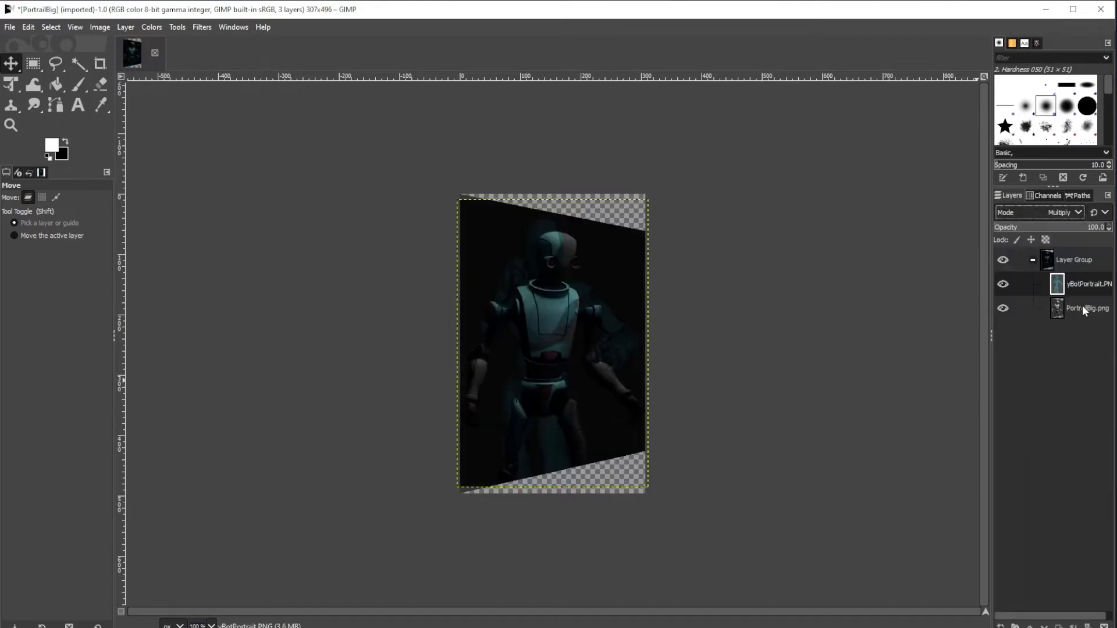
Cover the robot on the PortrailBig.png layer with Bucket Fill and export the finished portrait.
{"action": "left_click", "coordinate": [1084, 308]}
{"action": "key", "text": "shift+b"}
{"action": "left_click", "coordinate": [9, 27]}
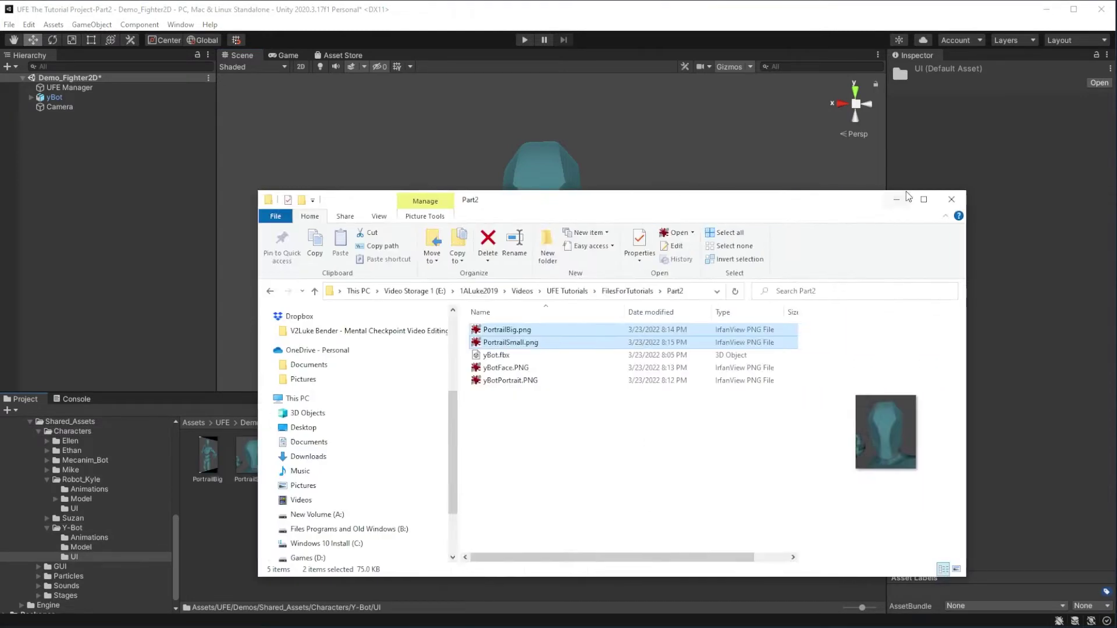
Import PortrailBig and PortrailSmall into Y-Bot's UI folder in Unity and apply the Sprite (2D and UI) texture type to both.
{"action": "left_click_drag", "start_coordinate": [884, 423], "coordinate": [465, 494]}
{"action": "left_click", "coordinate": [996, 106]}
{"action": "left_click", "coordinate": [1026, 159]}
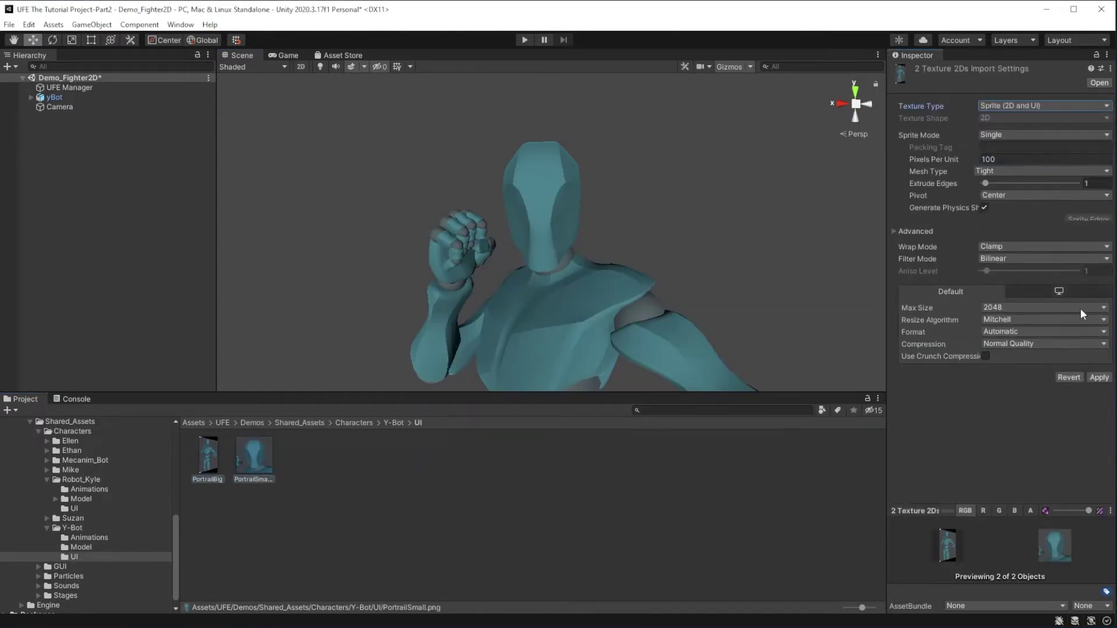
{"action": "left_click", "coordinate": [1099, 383]}
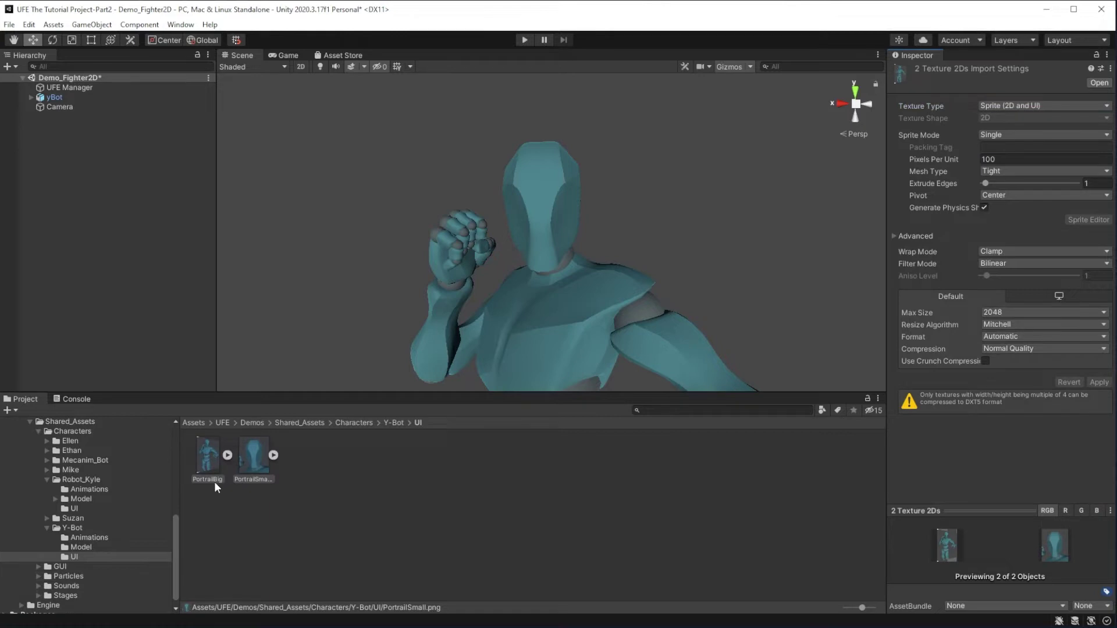
{"action": "left_click", "coordinate": [209, 466]}
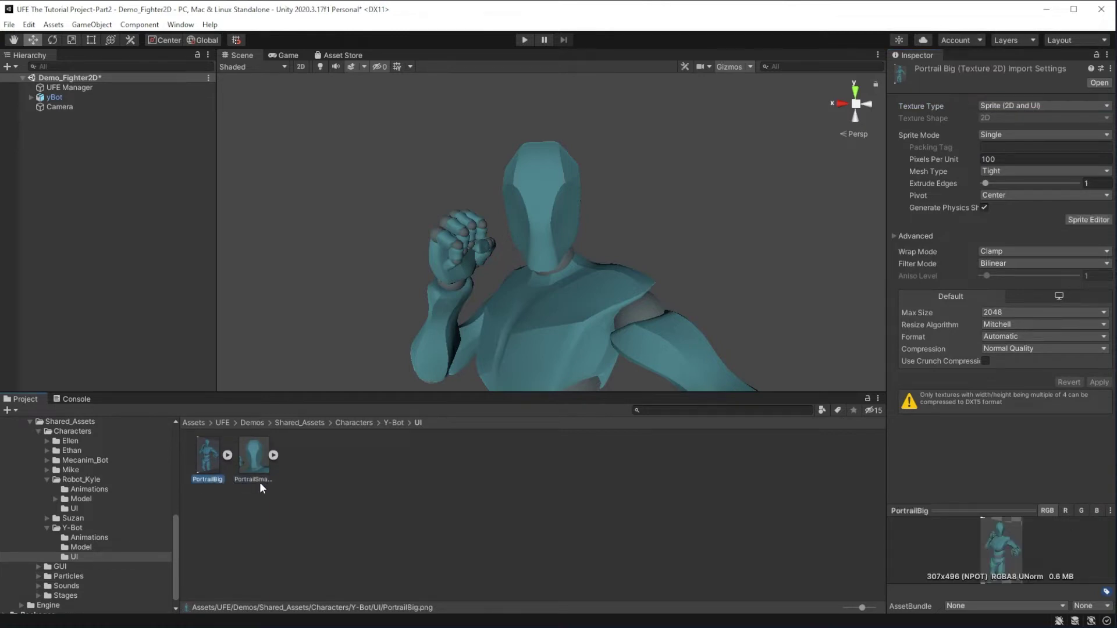
{"action": "left_click", "coordinate": [252, 459]}
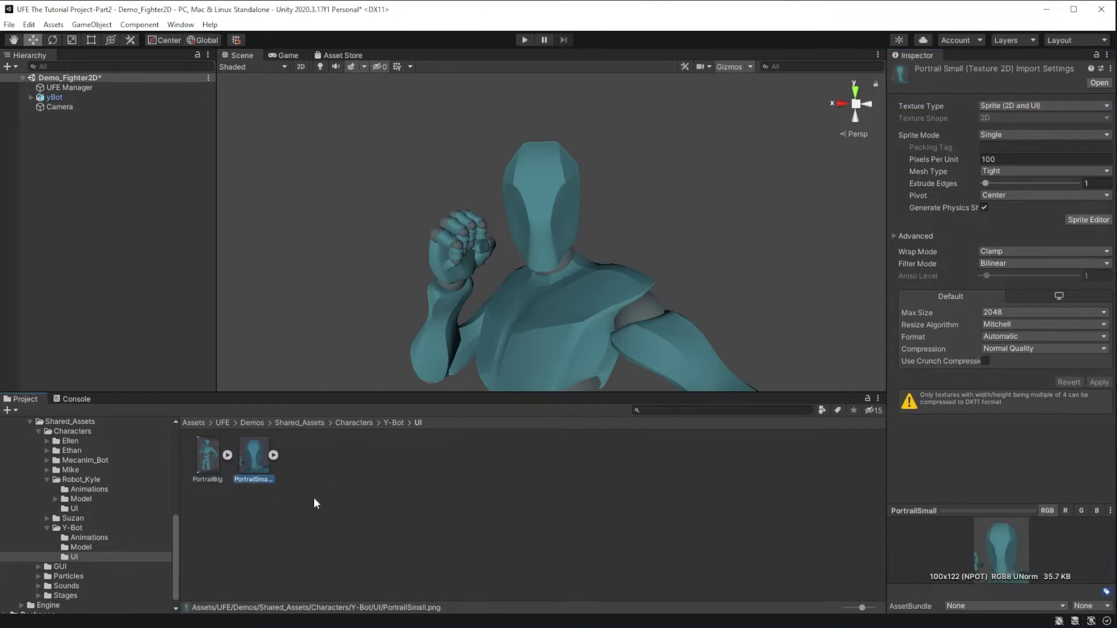
Create an original prefab of the scene's yBot in the Characters folder under Resources/_2DFighter.
{"action": "left_click", "coordinate": [253, 422]}
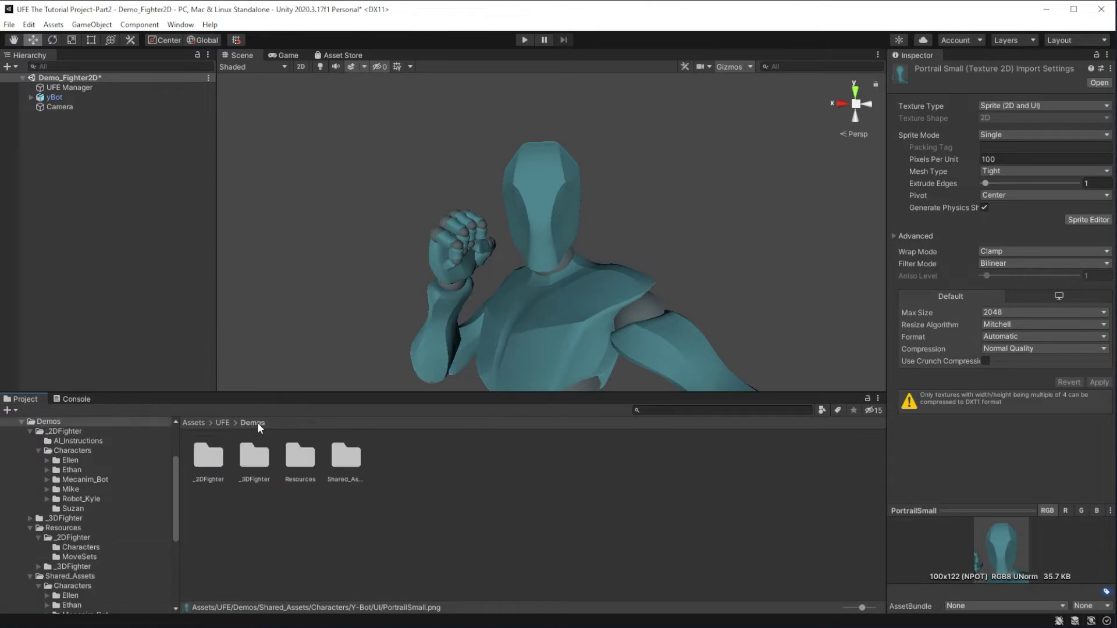
{"action": "double_click", "coordinate": [302, 462]}
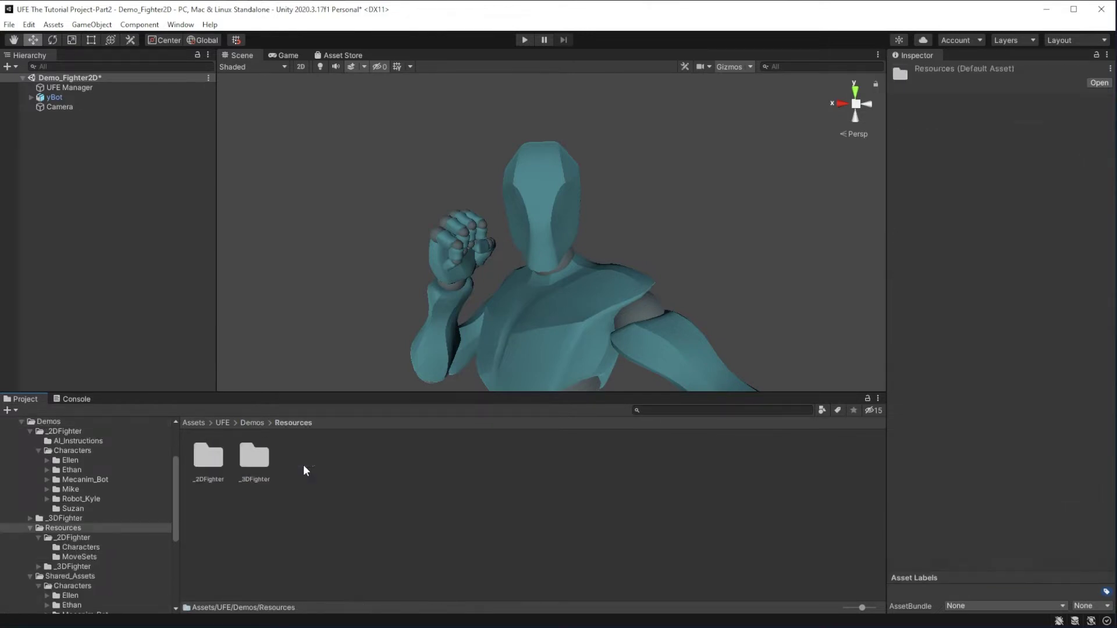
{"action": "double_click", "coordinate": [213, 464]}
{"action": "left_click", "coordinate": [213, 465]}
{"action": "double_click", "coordinate": [211, 460]}
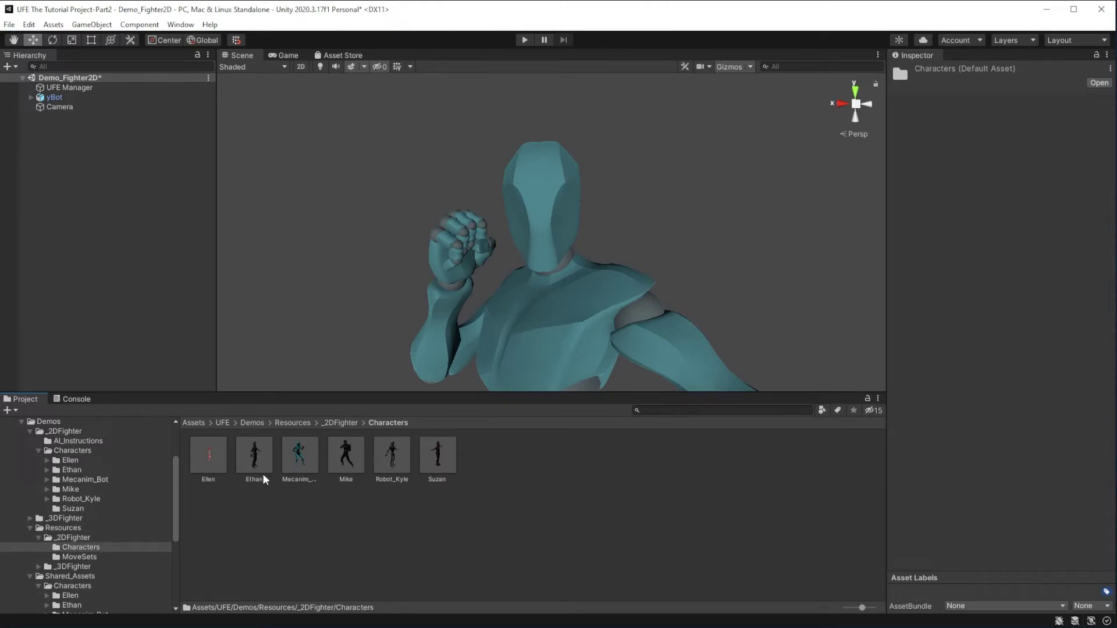
{"action": "scroll", "coordinate": [570, 344], "scroll_direction": "down", "scroll_amount": 5}
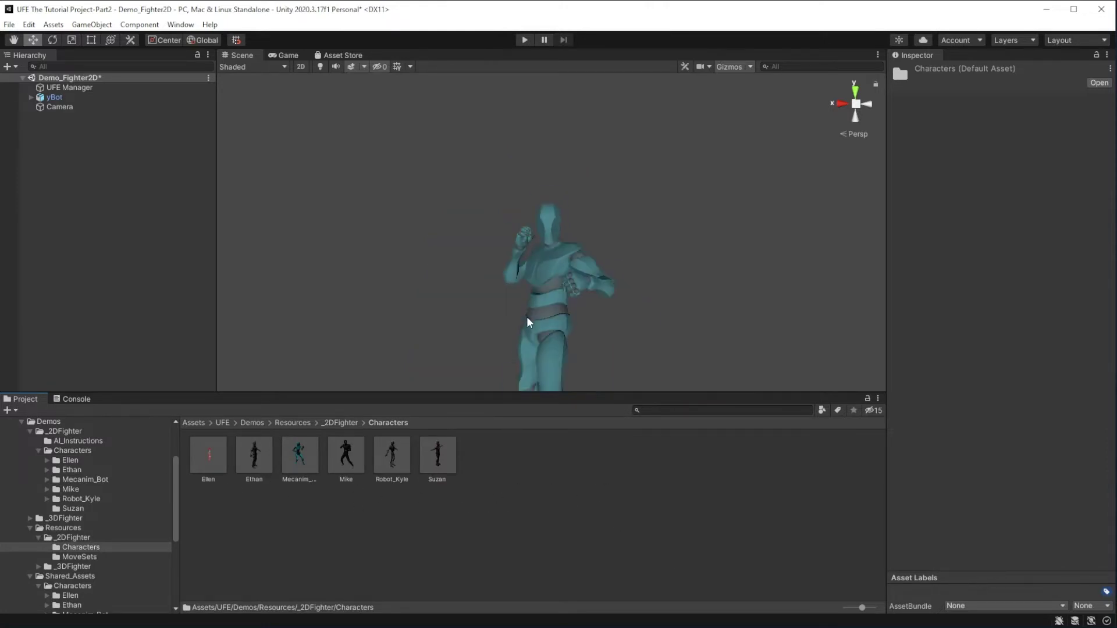
{"action": "left_click", "coordinate": [58, 97]}
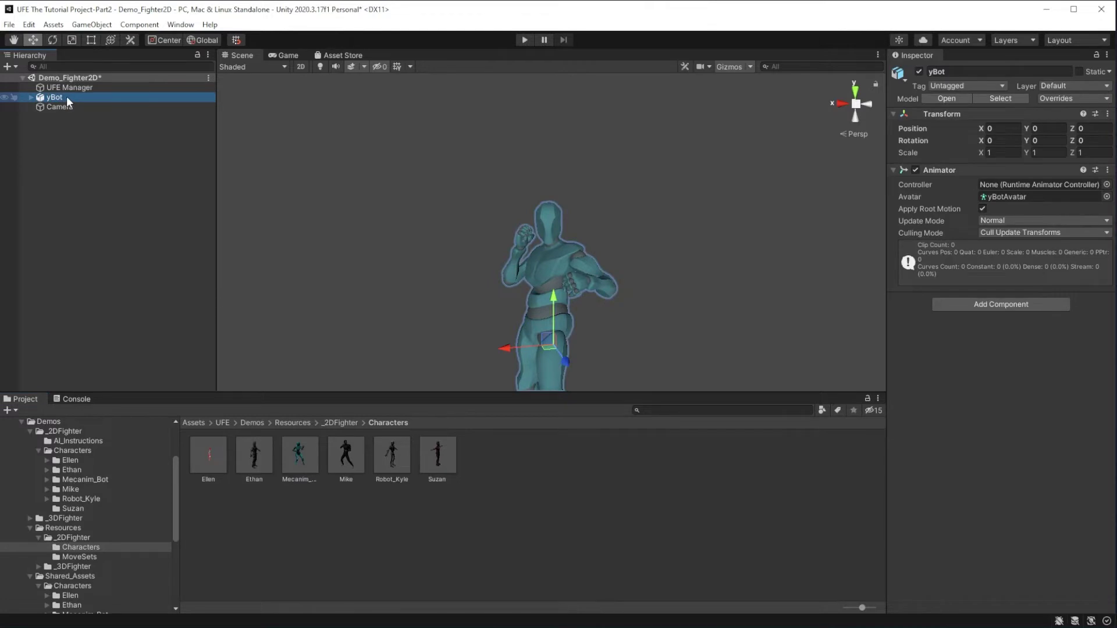
{"action": "left_click_drag", "start_coordinate": [69, 102], "coordinate": [512, 487]}
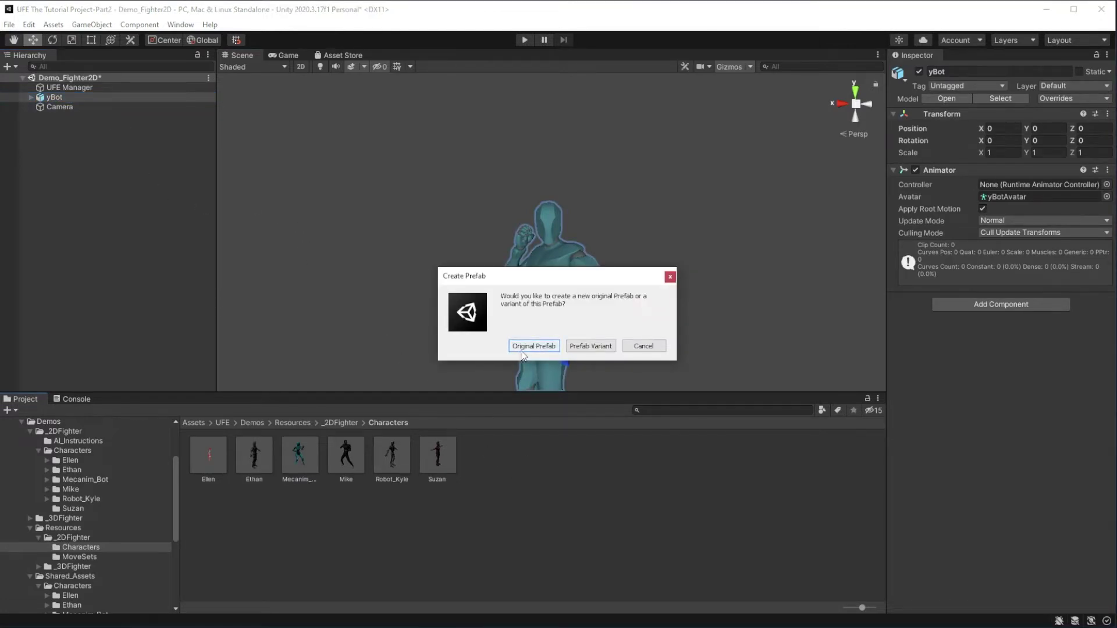
{"action": "left_click", "coordinate": [549, 347]}
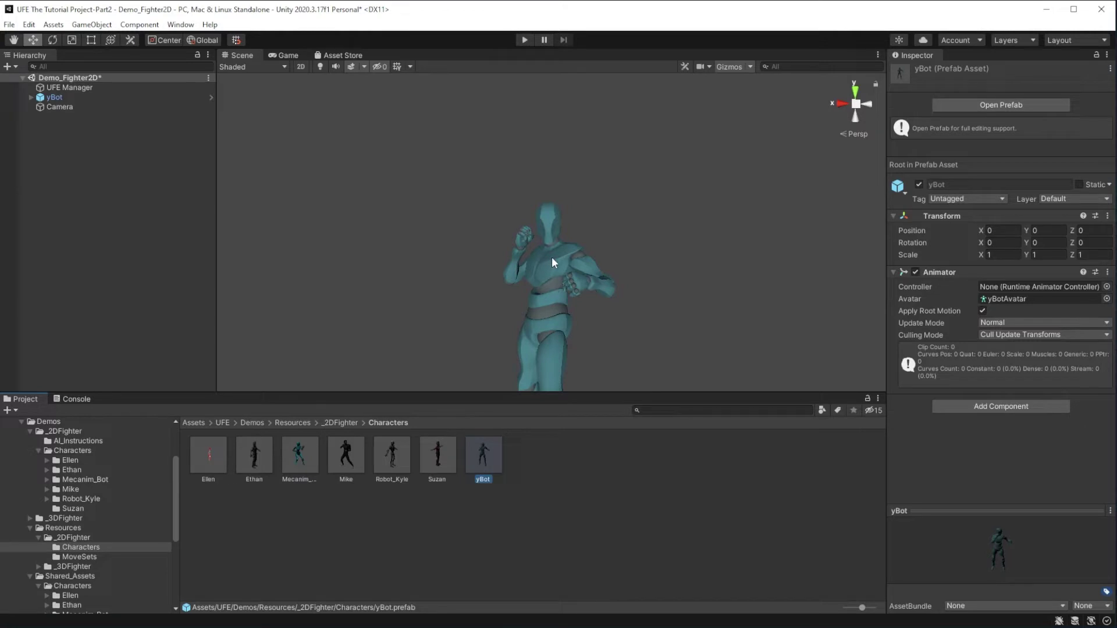
Delete the yBot object from the scene and open the yBot prefab for editing.
{"action": "left_click", "coordinate": [565, 234]}
{"action": "key", "text": "Delete"}
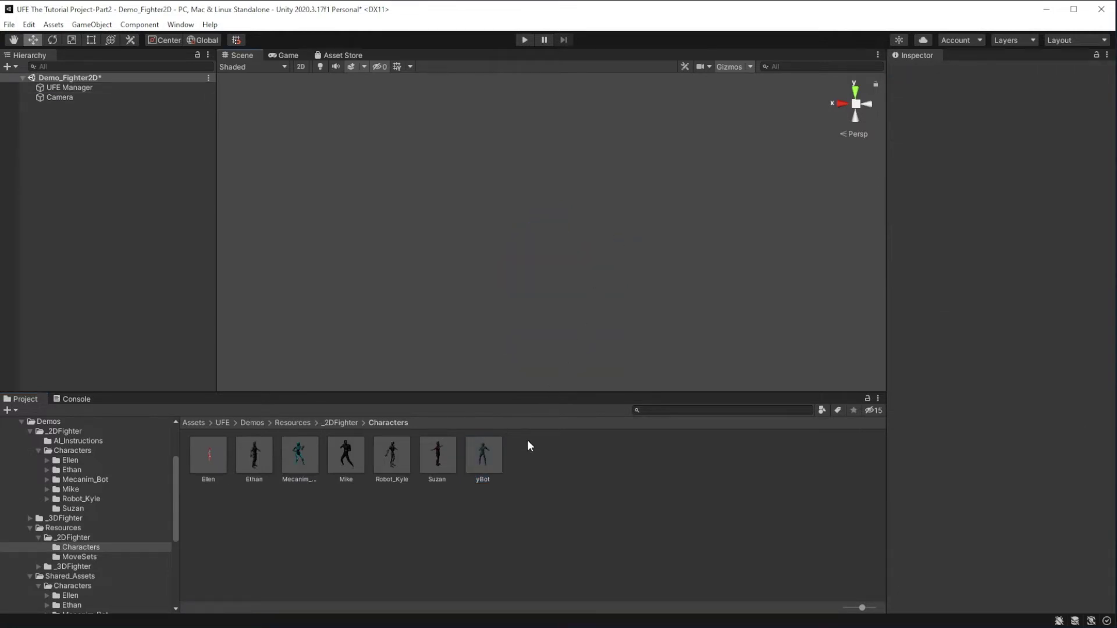
{"action": "double_click", "coordinate": [497, 453]}
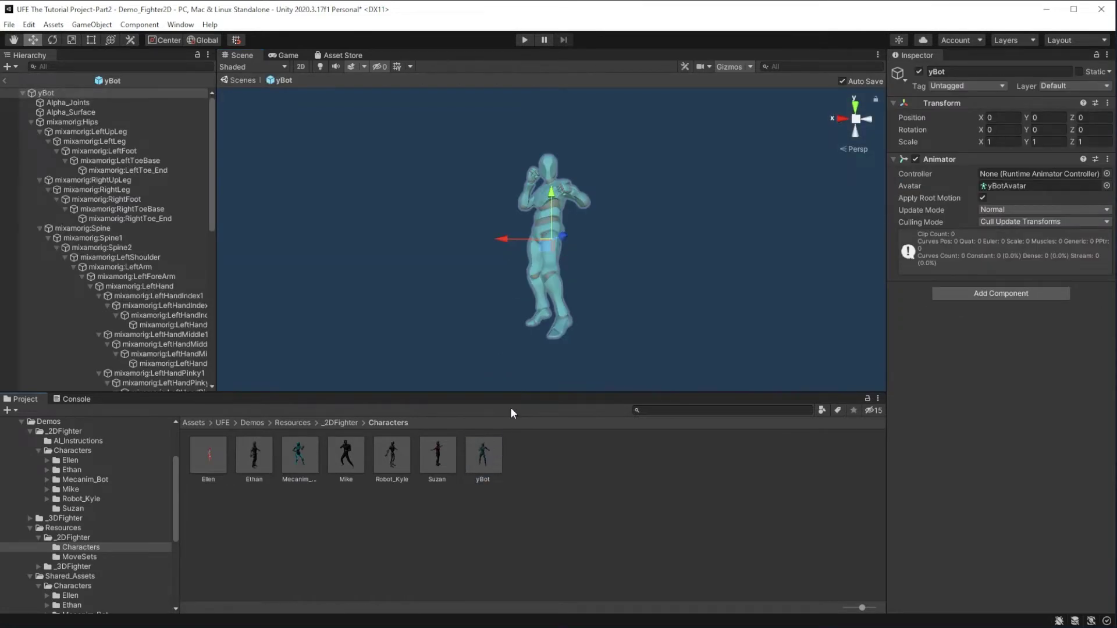
Assign MC_Controller as the Animator controller of the yBot prefab.
{"action": "left_click", "coordinate": [1107, 174]}
{"action": "left_click", "coordinate": [901, 279]}
{"action": "left_click", "coordinate": [1106, 173]}
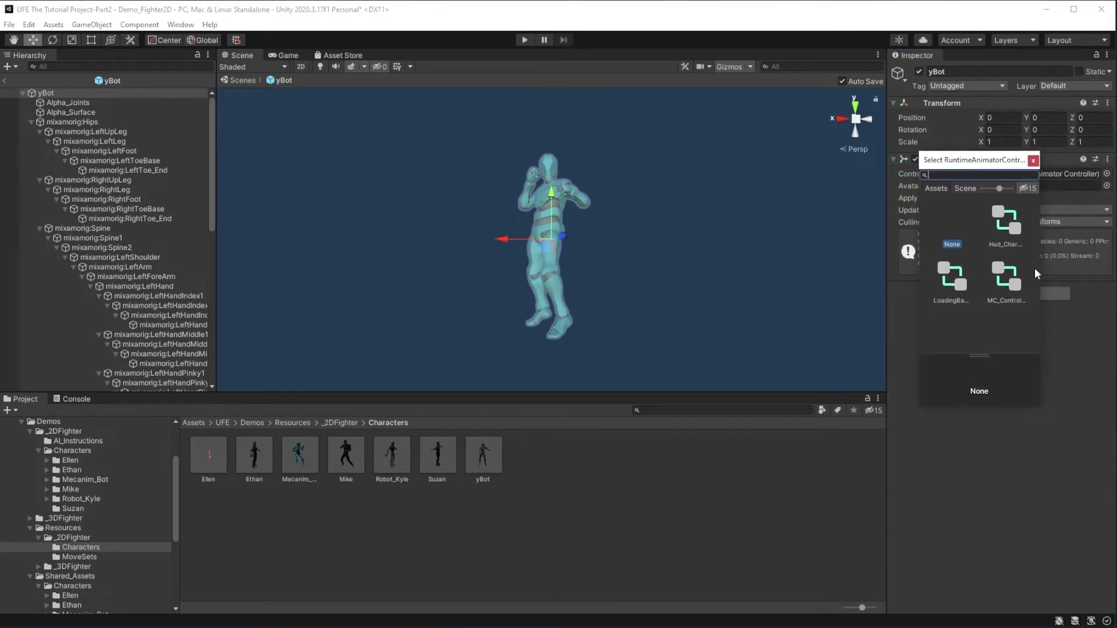
{"action": "left_click", "coordinate": [1005, 282]}
{"action": "double_click", "coordinate": [1005, 282]}
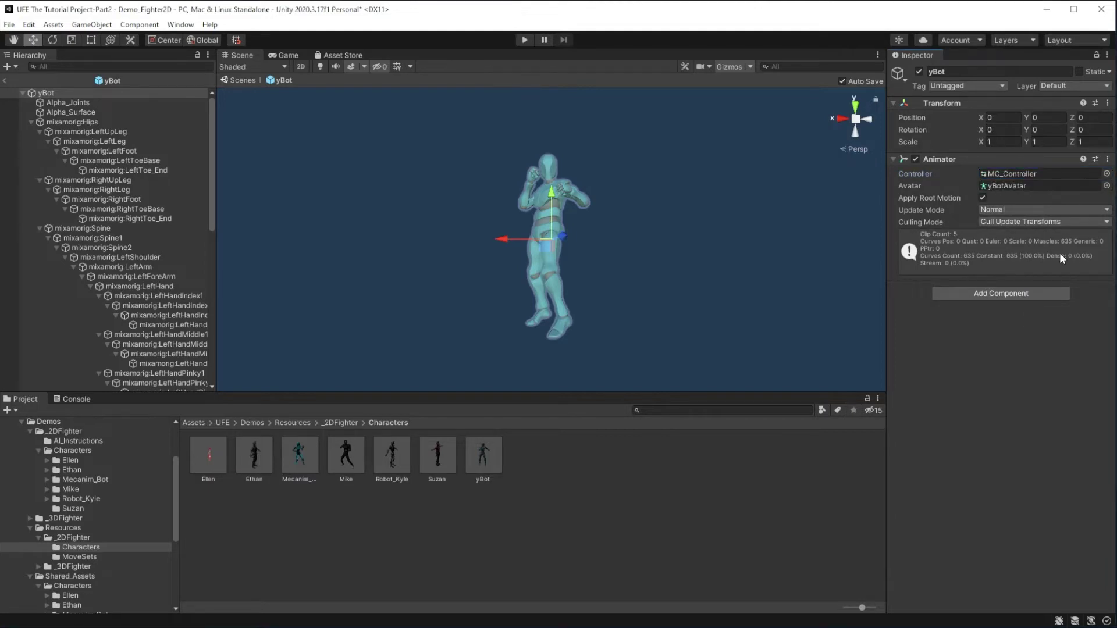
Add the Hit Boxes Script component to the yBot prefab and return to the scene.
{"action": "left_click", "coordinate": [1030, 294]}
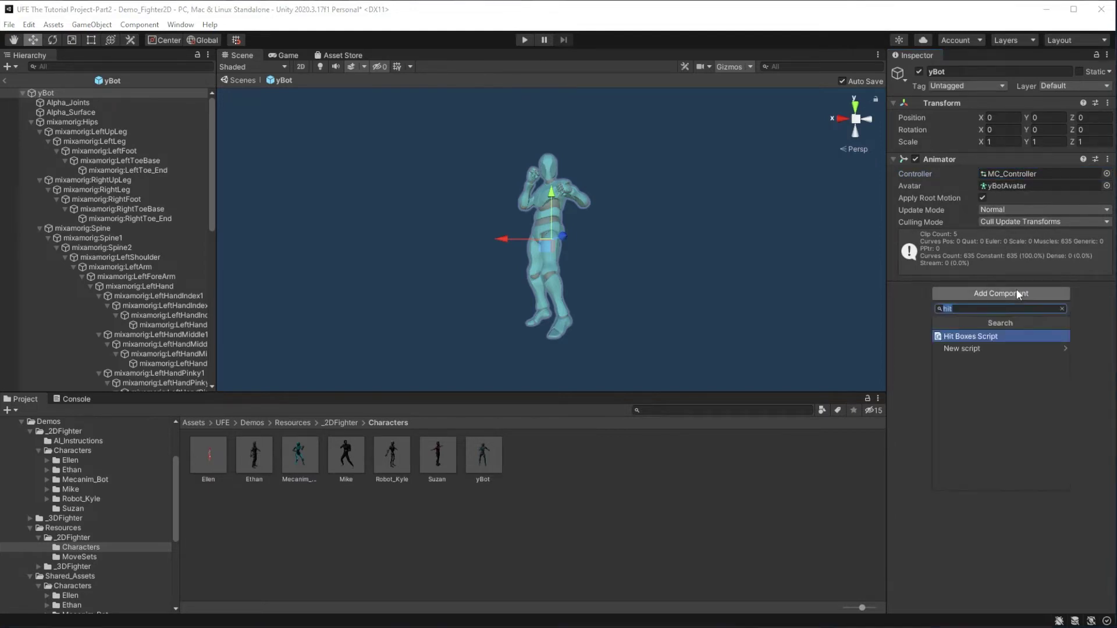
{"action": "left_click", "coordinate": [1010, 337]}
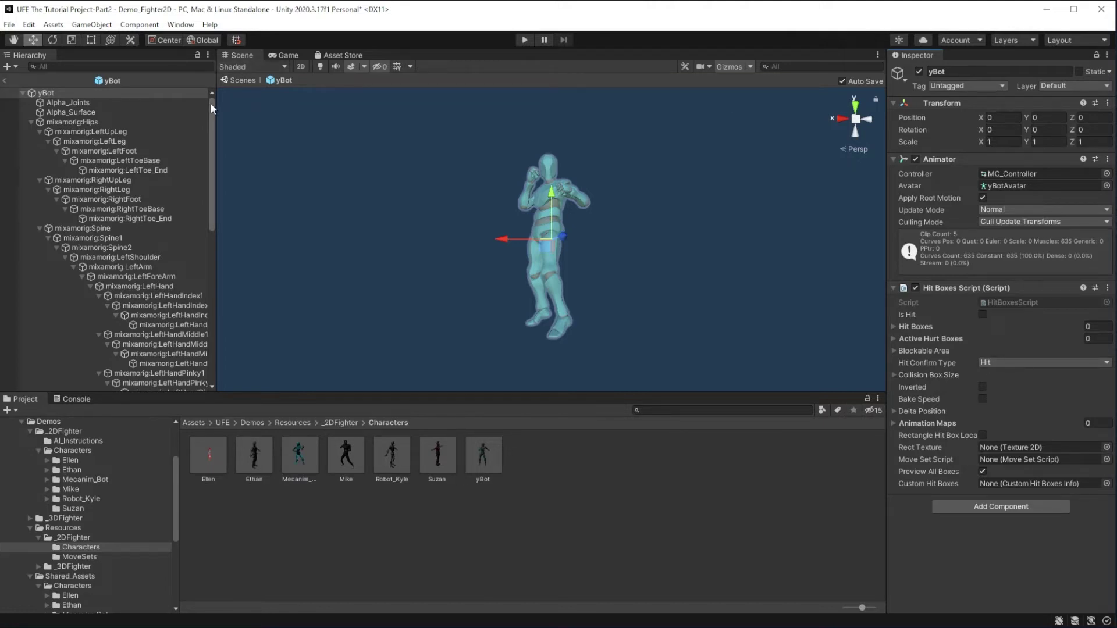
{"action": "left_click", "coordinate": [229, 78]}
Create a folder named Y-Bot in the Characters folder under UFE/Demos/_2DFighter.
{"action": "left_click", "coordinate": [224, 421]}
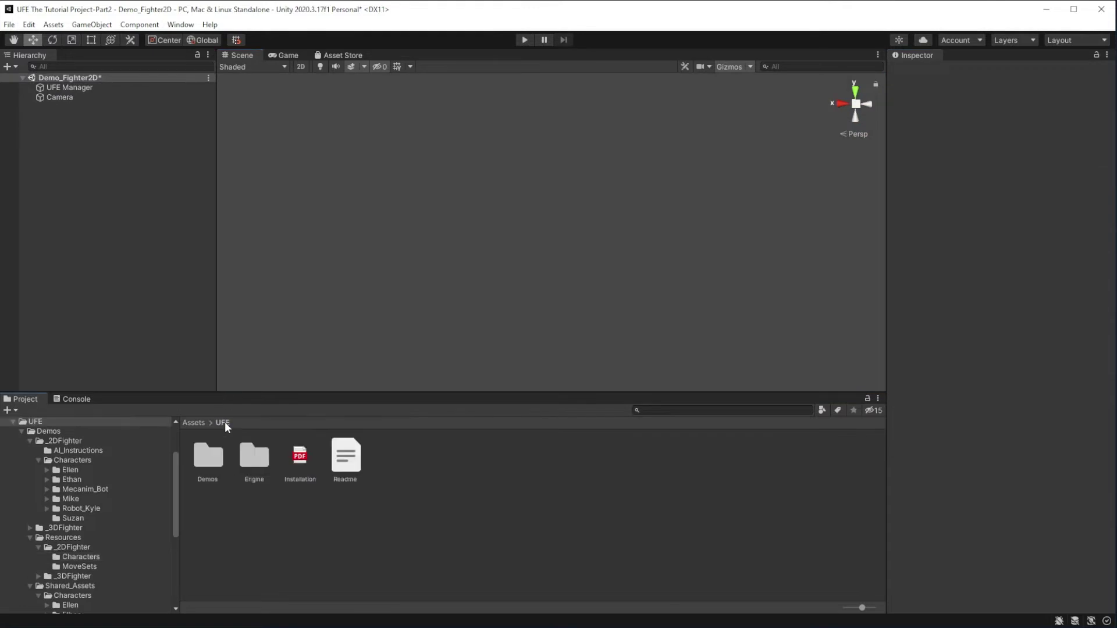
{"action": "double_click", "coordinate": [205, 474]}
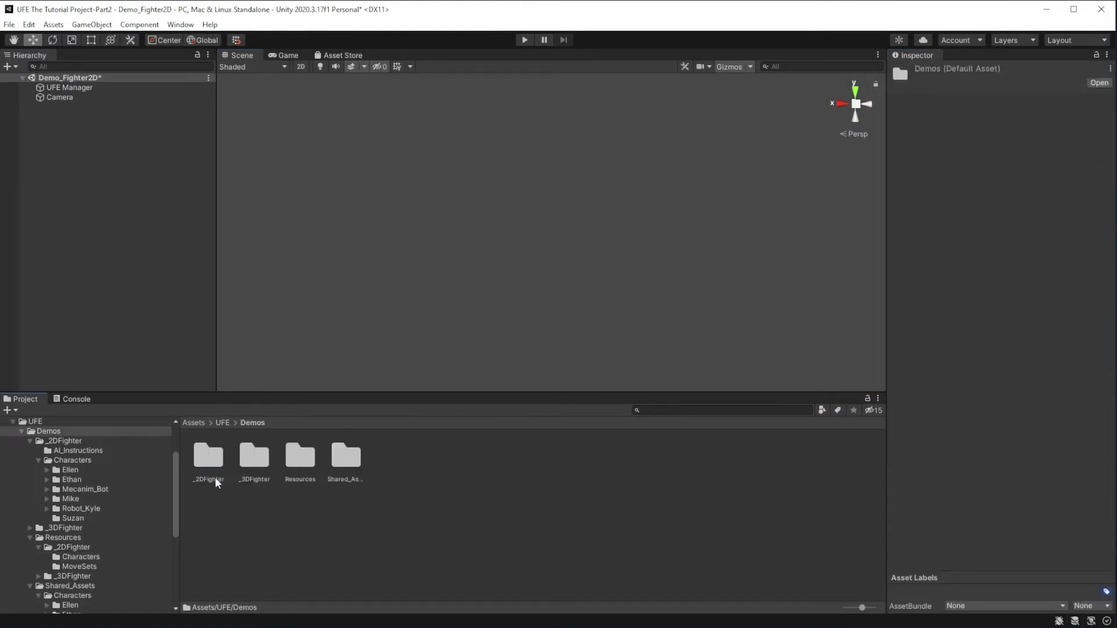
{"action": "double_click", "coordinate": [214, 476]}
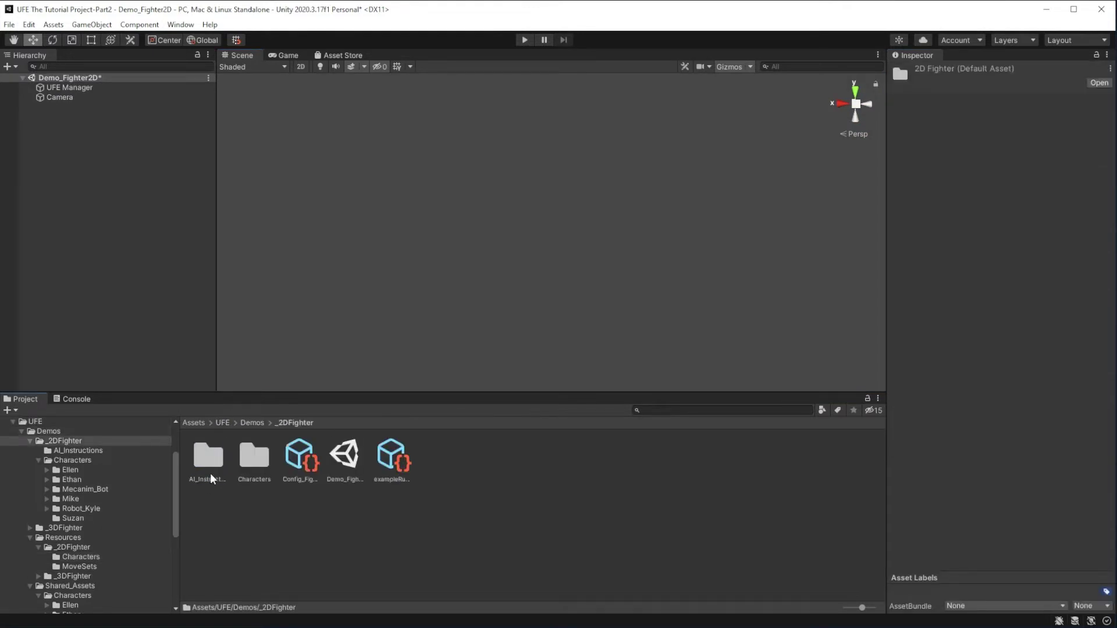
{"action": "double_click", "coordinate": [252, 457]}
{"action": "right_click", "coordinate": [490, 526]}
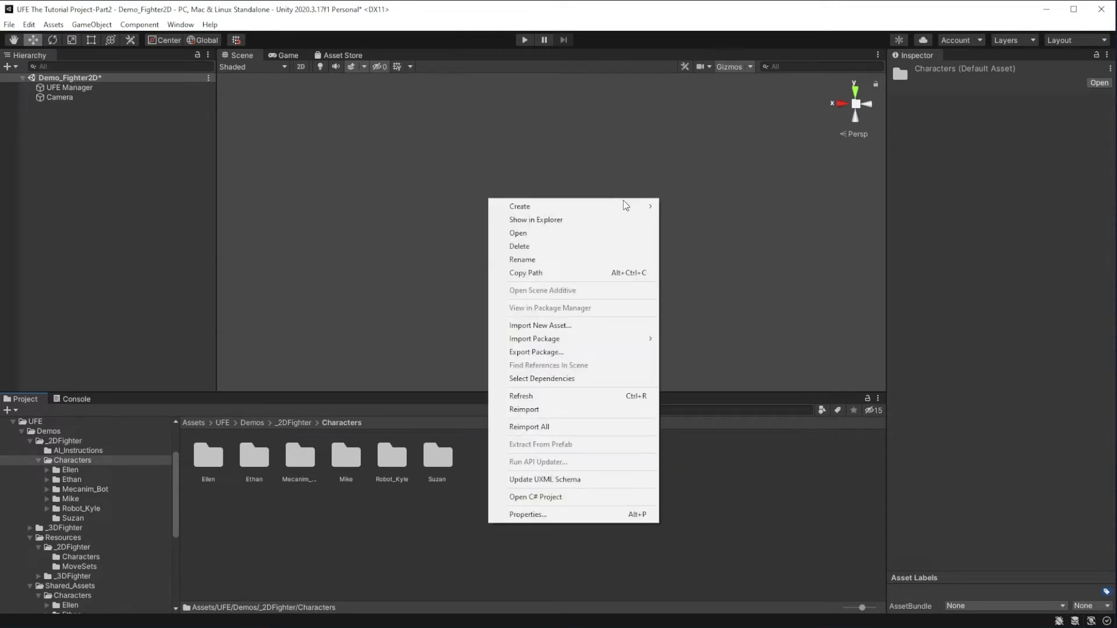
{"action": "mouse_move", "coordinate": [625, 207]}
{"action": "left_click", "coordinate": [722, 150]}
{"action": "type", "text": "Y-Bot"}
{"action": "key", "text": "Return"}
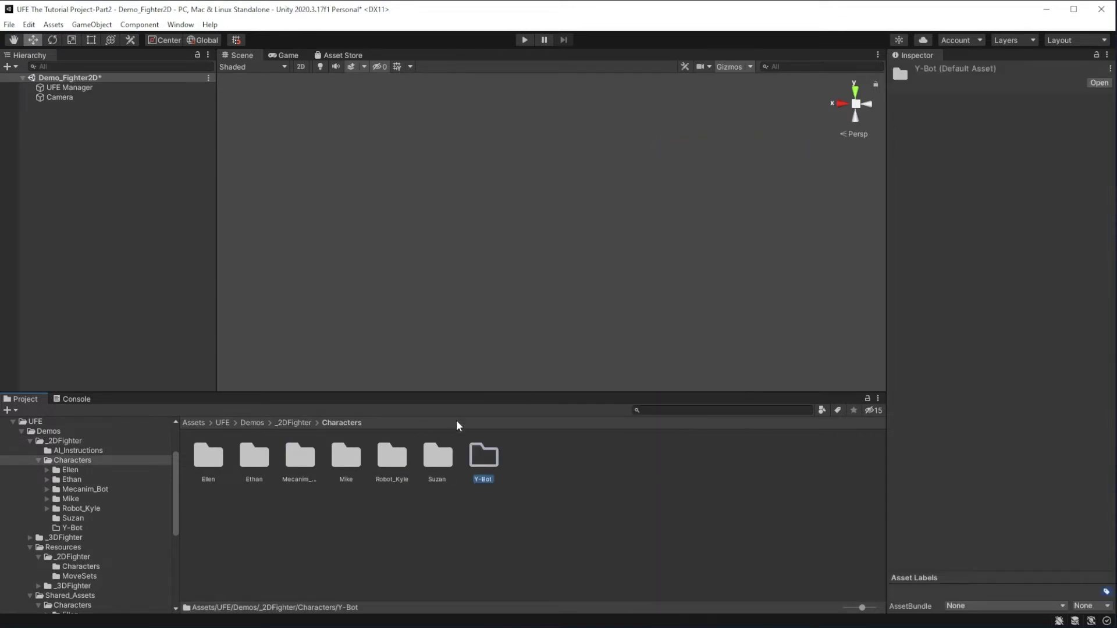
Create a UFE Character File in the Y-Bot folder, then dock its Character editor beside the Scene view and enlarge it.
{"action": "double_click", "coordinate": [481, 474]}
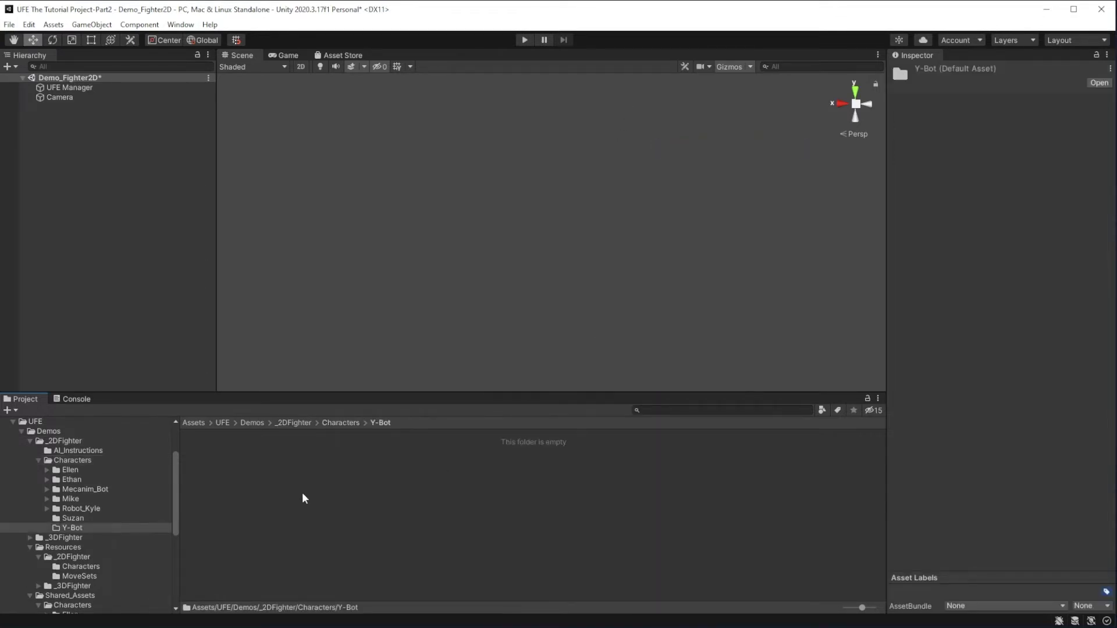
{"action": "right_click", "coordinate": [217, 472]}
{"action": "mouse_move", "coordinate": [373, 153]}
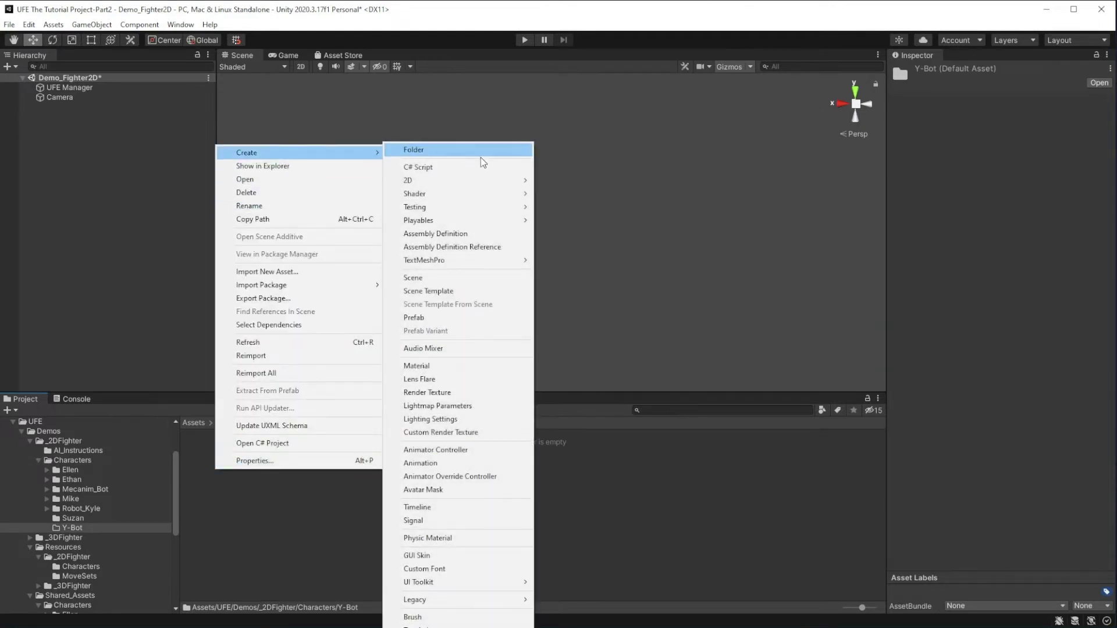
{"action": "mouse_move", "coordinate": [453, 625]}
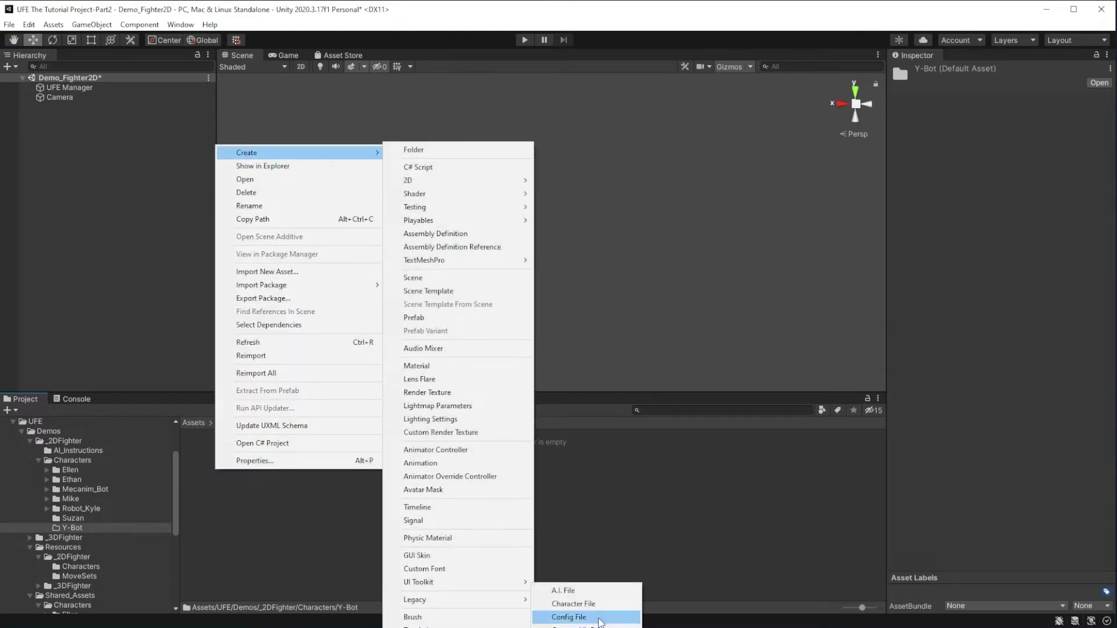
{"action": "left_click", "coordinate": [584, 604]}
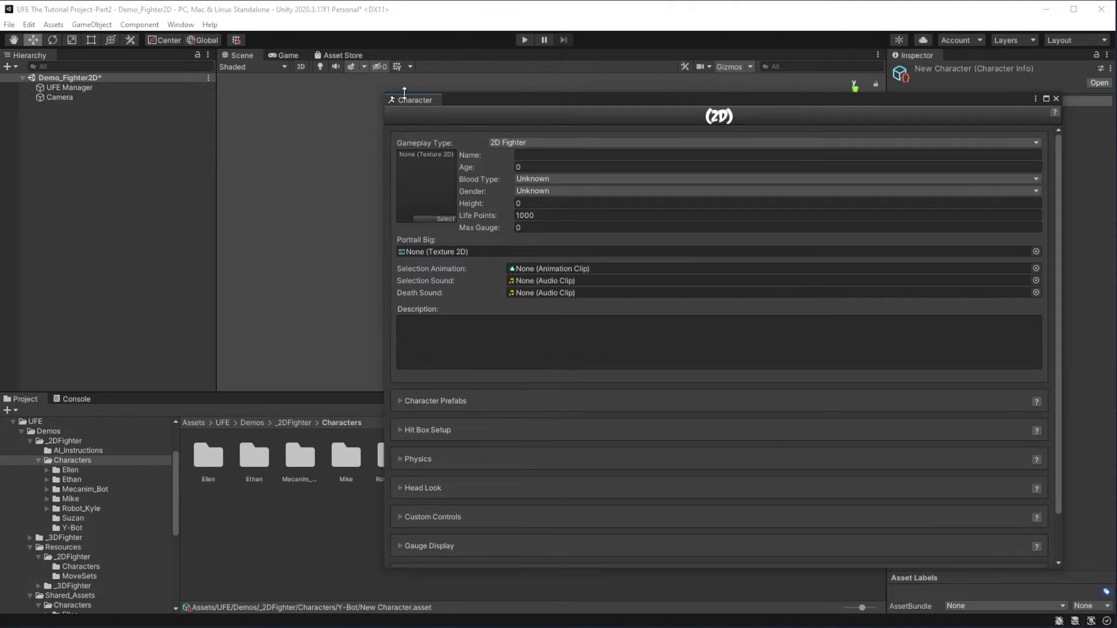
{"action": "left_click_drag", "start_coordinate": [394, 100], "coordinate": [306, 61]}
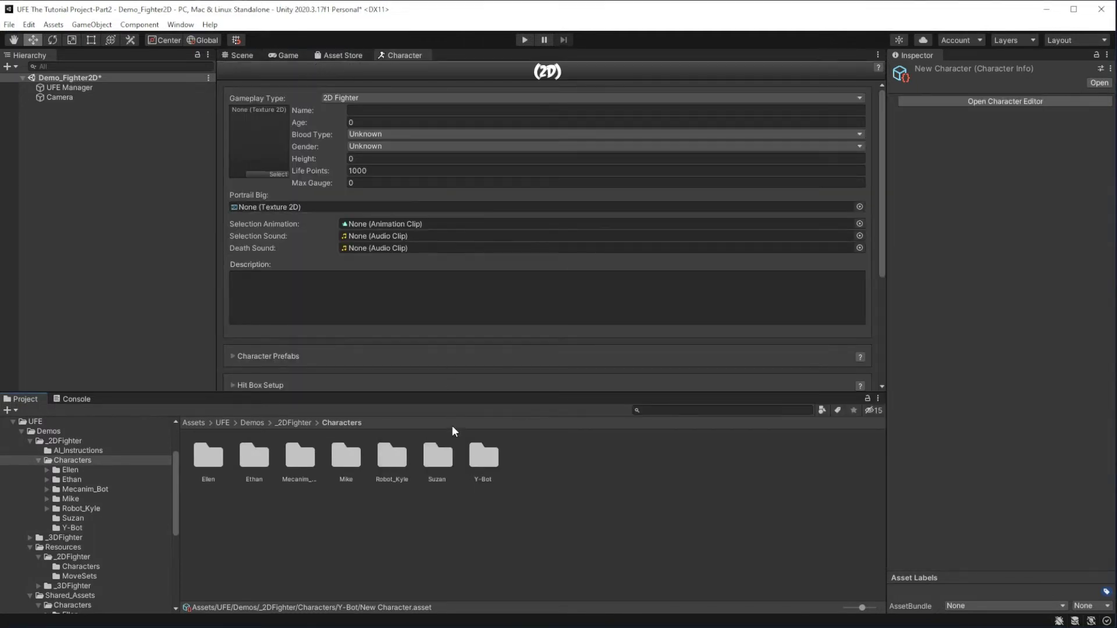
{"action": "left_click_drag", "start_coordinate": [482, 396], "coordinate": [498, 486]}
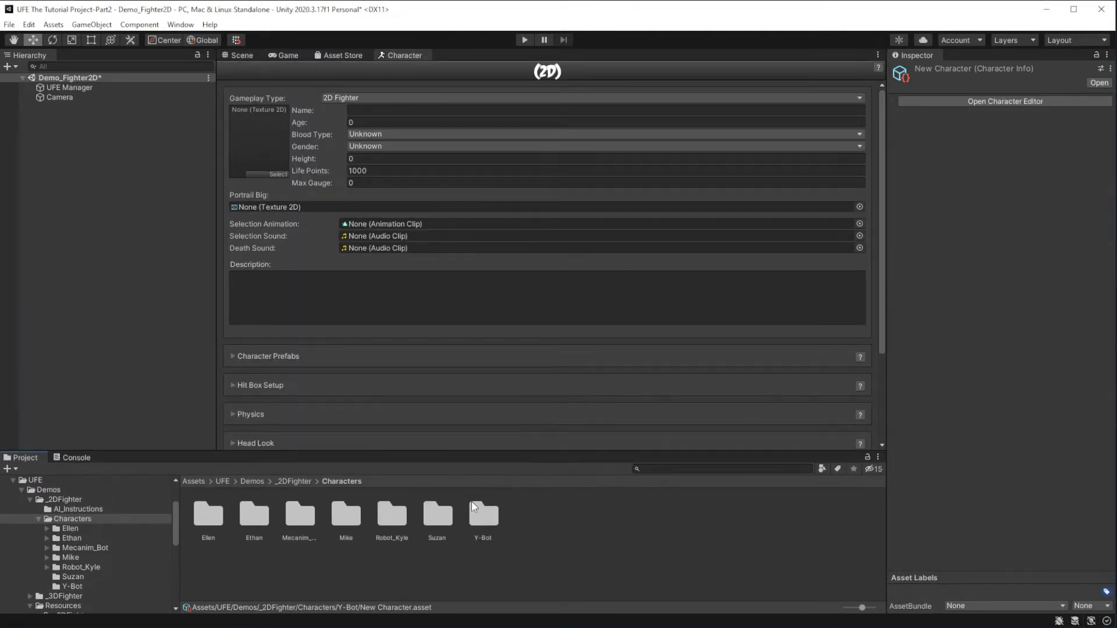
Rename the new character file in the Y-Bot folder as Ybot.
{"action": "double_click", "coordinate": [480, 527]}
{"action": "left_click", "coordinate": [216, 518]}
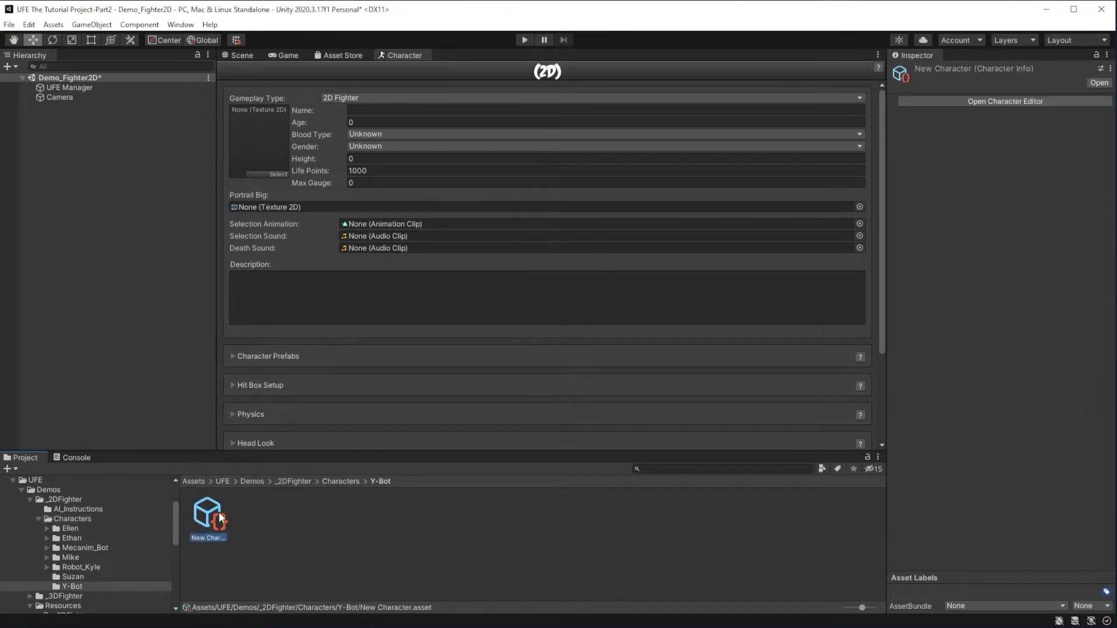
{"action": "key", "text": "F2"}
{"action": "type", "text": "Ybot"}
{"action": "key", "text": "Return"}
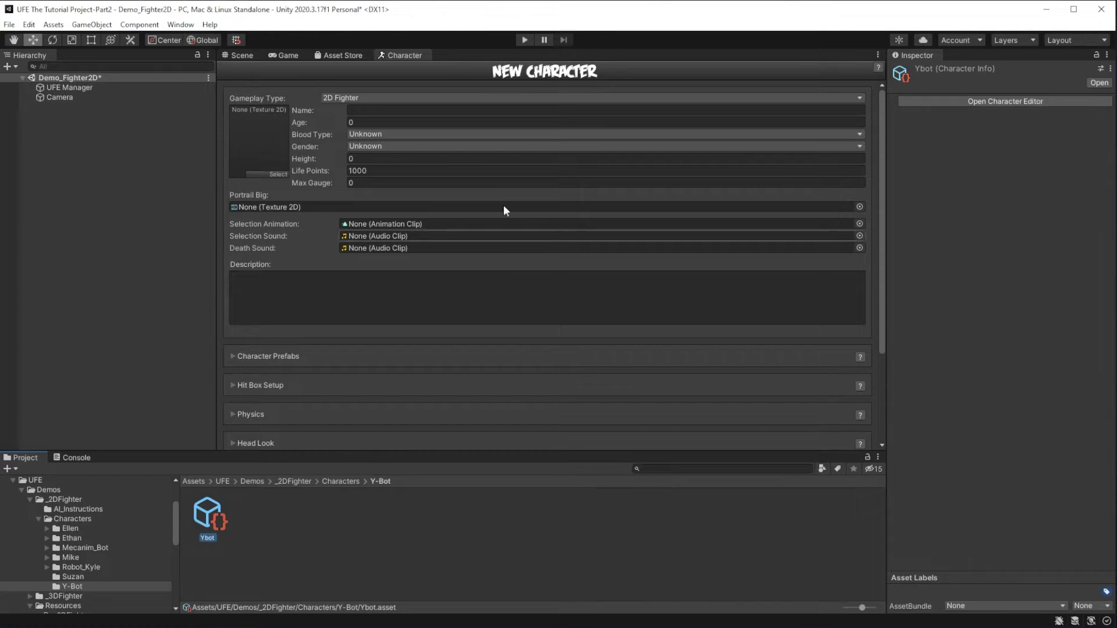
Set the character's name to Y-Bot in the Character editor.
{"action": "left_click", "coordinate": [401, 109]}
{"action": "type", "text": "Y-Bot"}
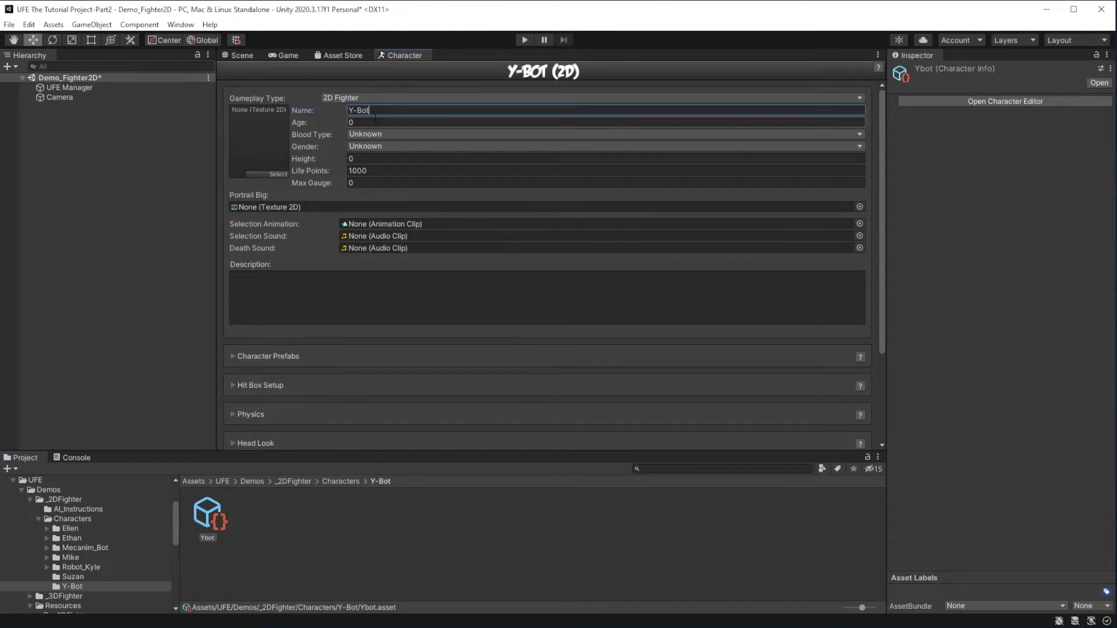
{"action": "key", "text": "Tab"}
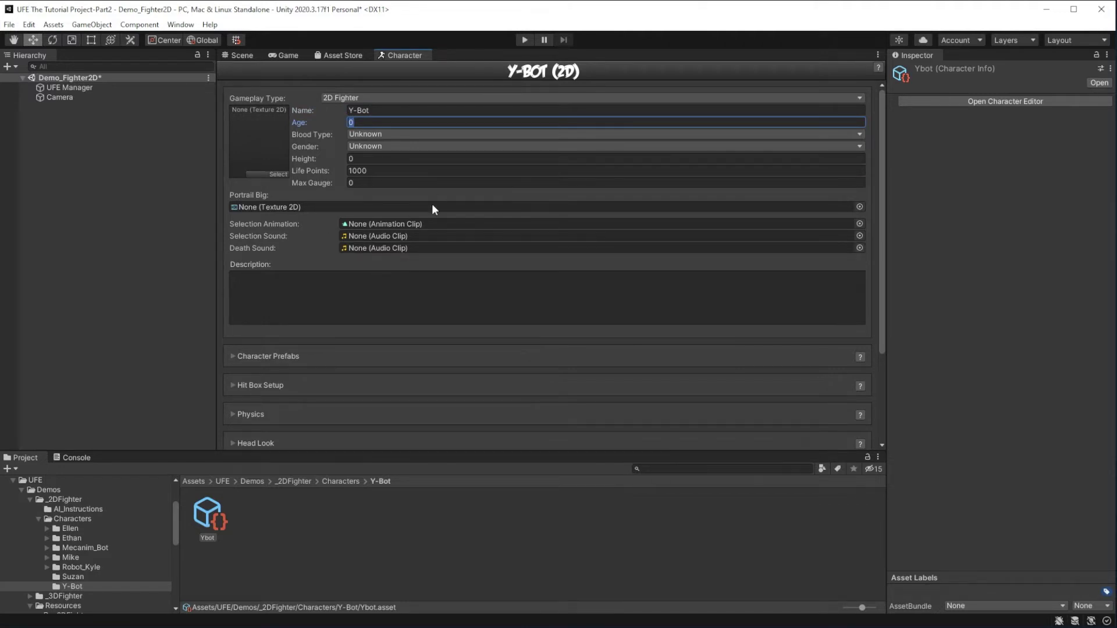
Examine the Character editor's sections, from Character Prefabs and Hit Box Setup through Head Look, Custom Controls, Gauge Display, Move Sets and AI Instructions.
{"action": "scroll", "coordinate": [432, 209], "scroll_direction": "down", "scroll_amount": 3}
{"action": "left_click", "coordinate": [232, 283]}
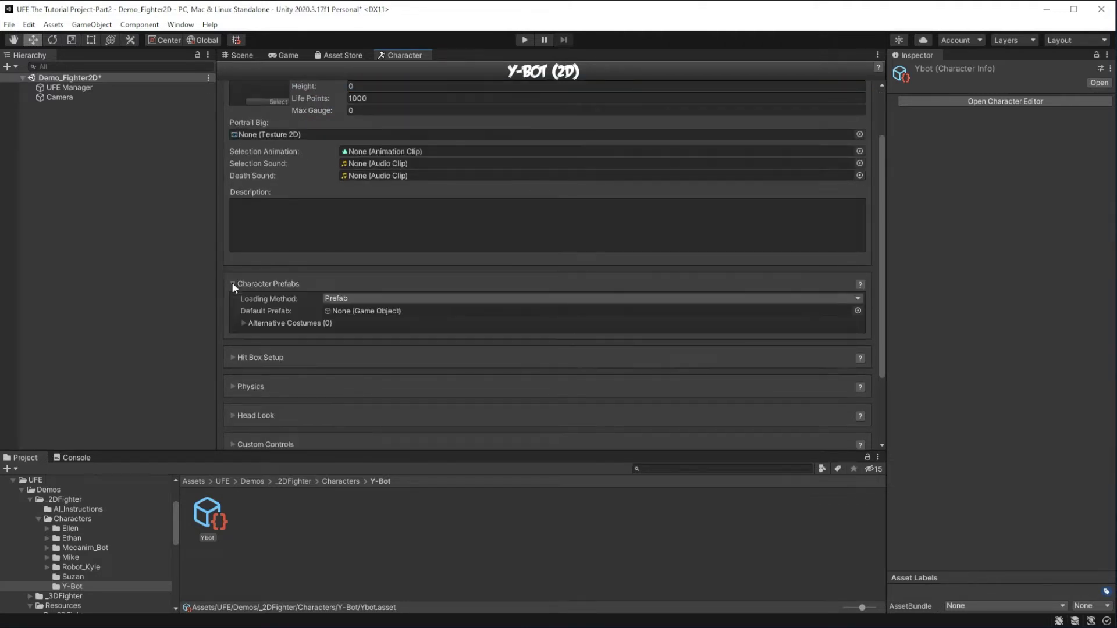
{"action": "left_click", "coordinate": [232, 283]}
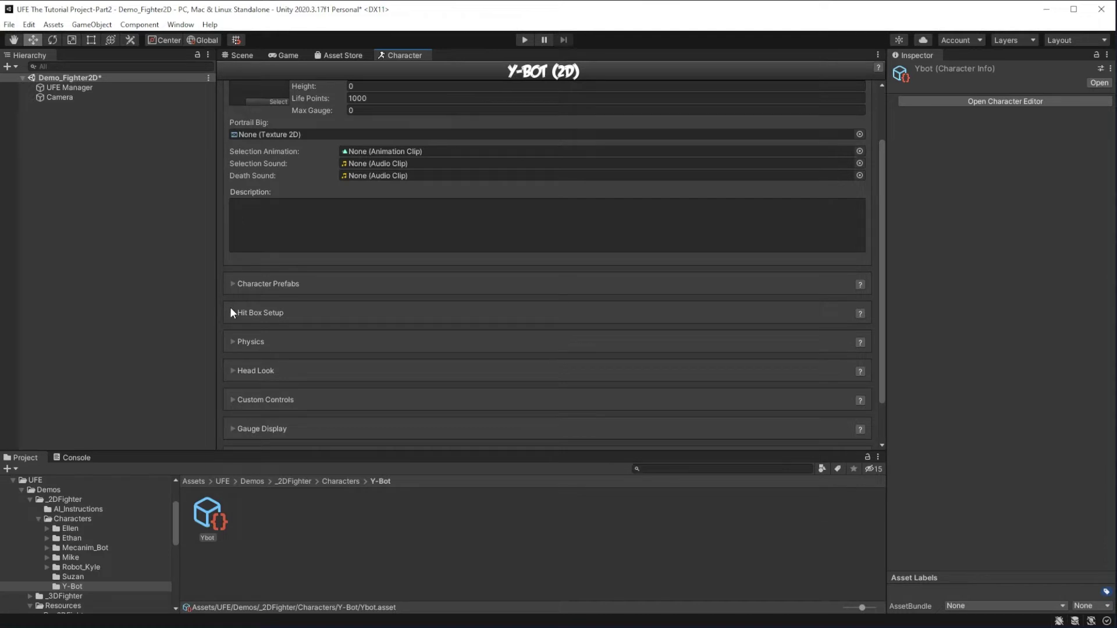
{"action": "left_click", "coordinate": [233, 342]}
{"action": "scroll", "coordinate": [244, 320], "scroll_direction": "down", "scroll_amount": 4}
{"action": "left_click", "coordinate": [230, 233]}
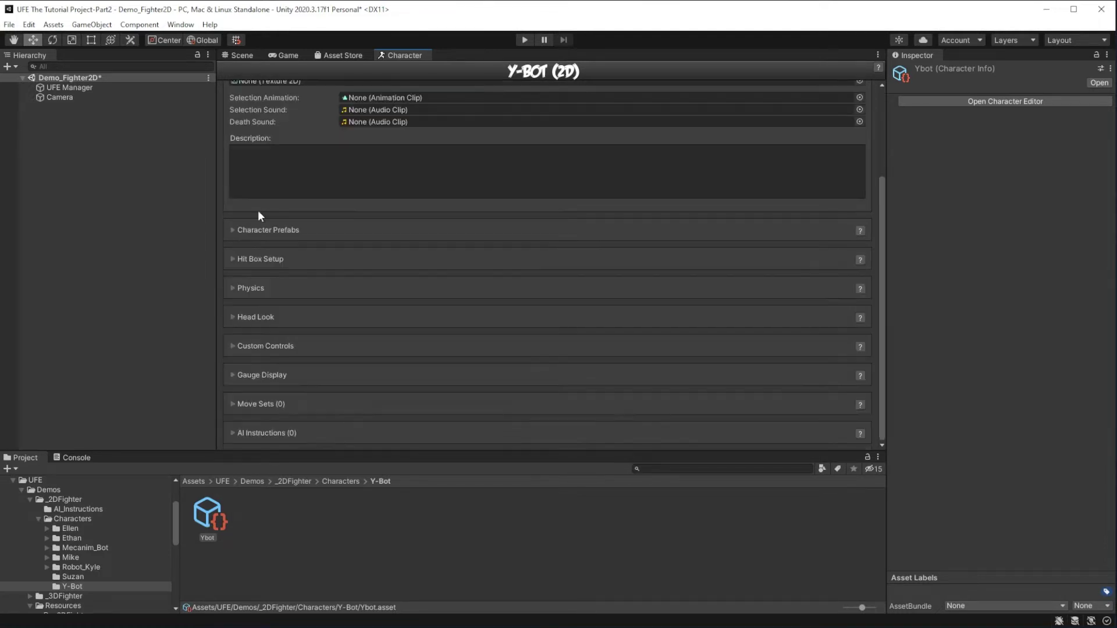
{"action": "left_click", "coordinate": [232, 317]}
{"action": "scroll", "coordinate": [254, 325], "scroll_direction": "down", "scroll_amount": 3}
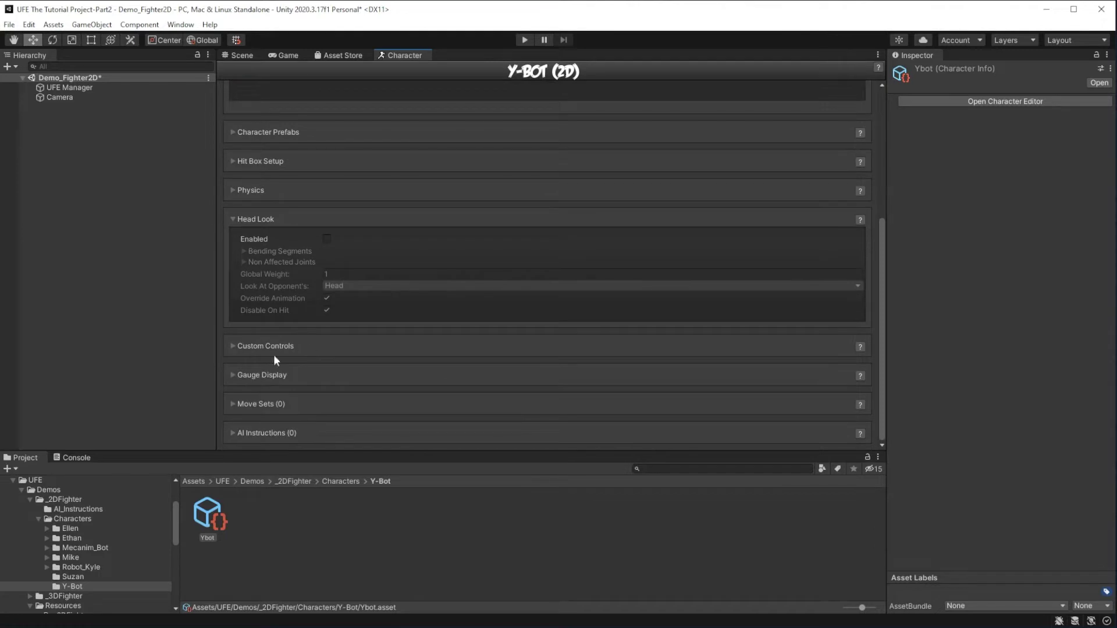
{"action": "left_click", "coordinate": [234, 346]}
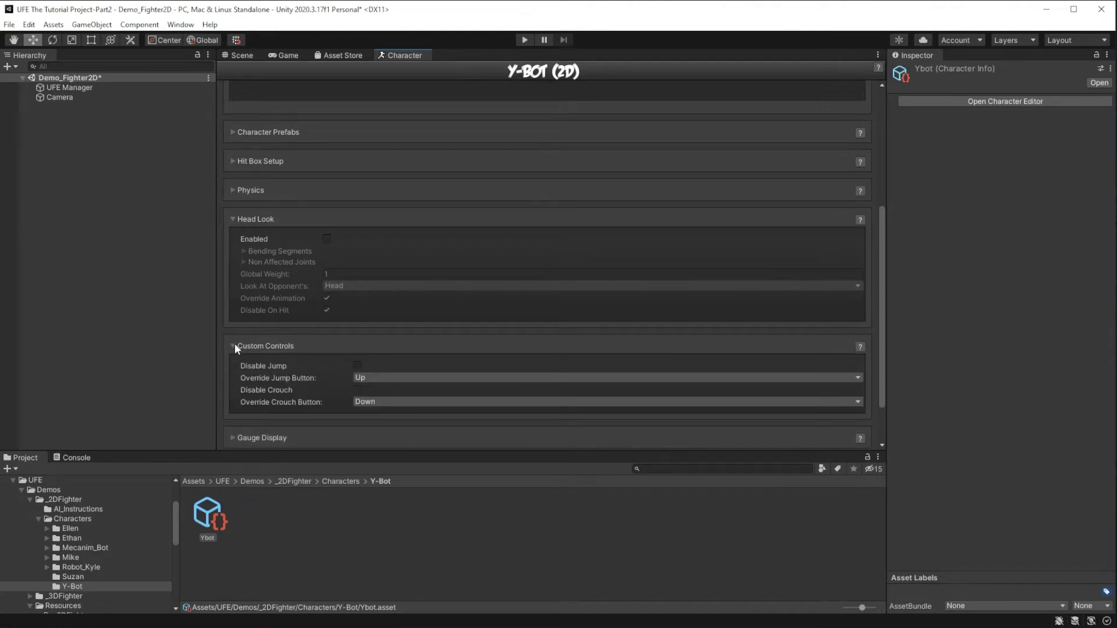
{"action": "left_click", "coordinate": [233, 347]}
{"action": "left_click", "coordinate": [233, 375]}
{"action": "left_click", "coordinate": [233, 374]}
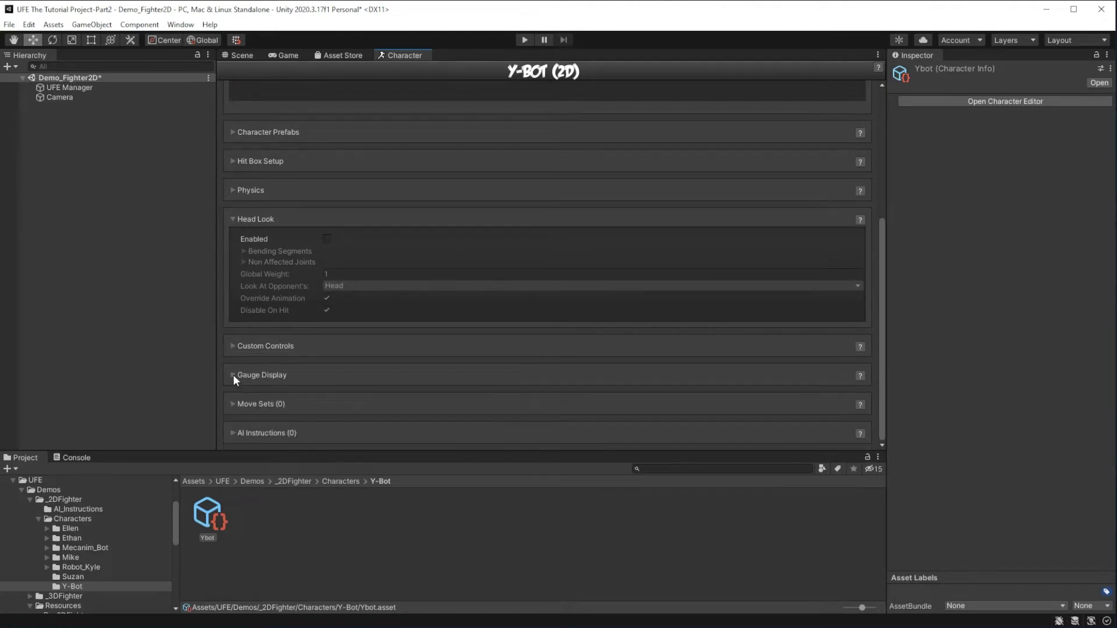
{"action": "left_click", "coordinate": [232, 403]}
{"action": "left_click", "coordinate": [234, 405]}
{"action": "left_click", "coordinate": [232, 433]}
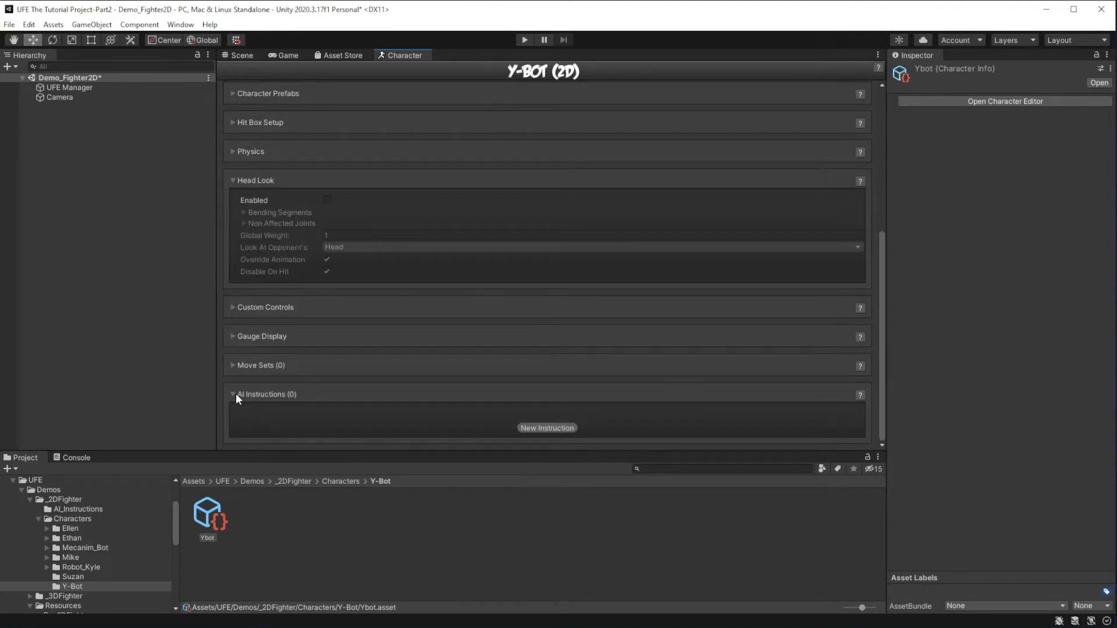
{"action": "scroll", "coordinate": [282, 277], "scroll_direction": "up", "scroll_amount": 10}
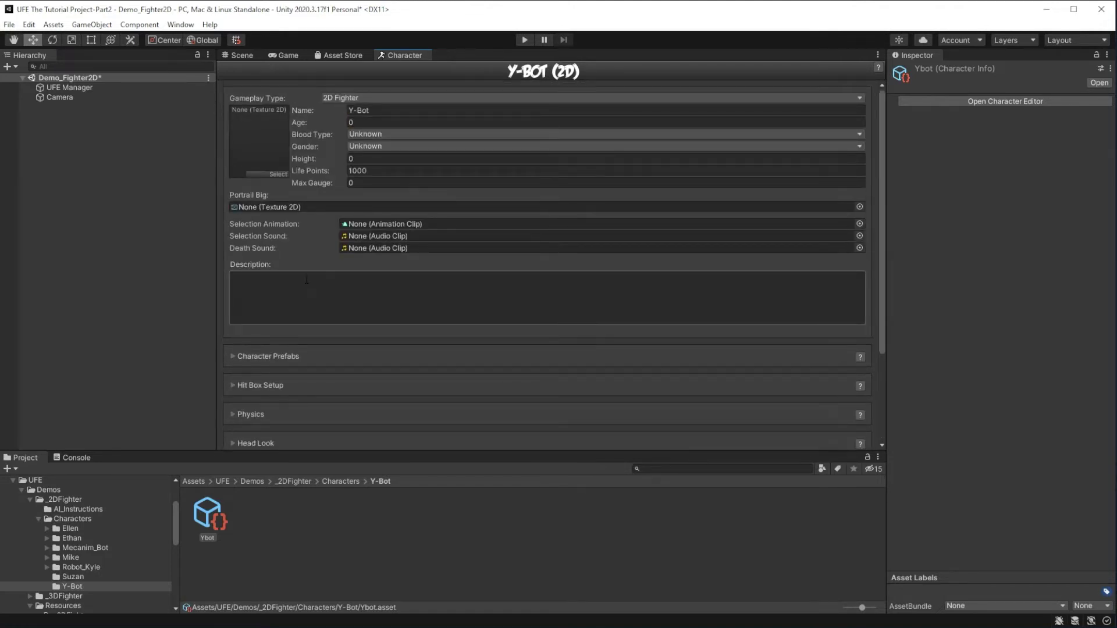
{"action": "left_click", "coordinate": [231, 357]}
{"action": "left_click", "coordinate": [229, 357]}
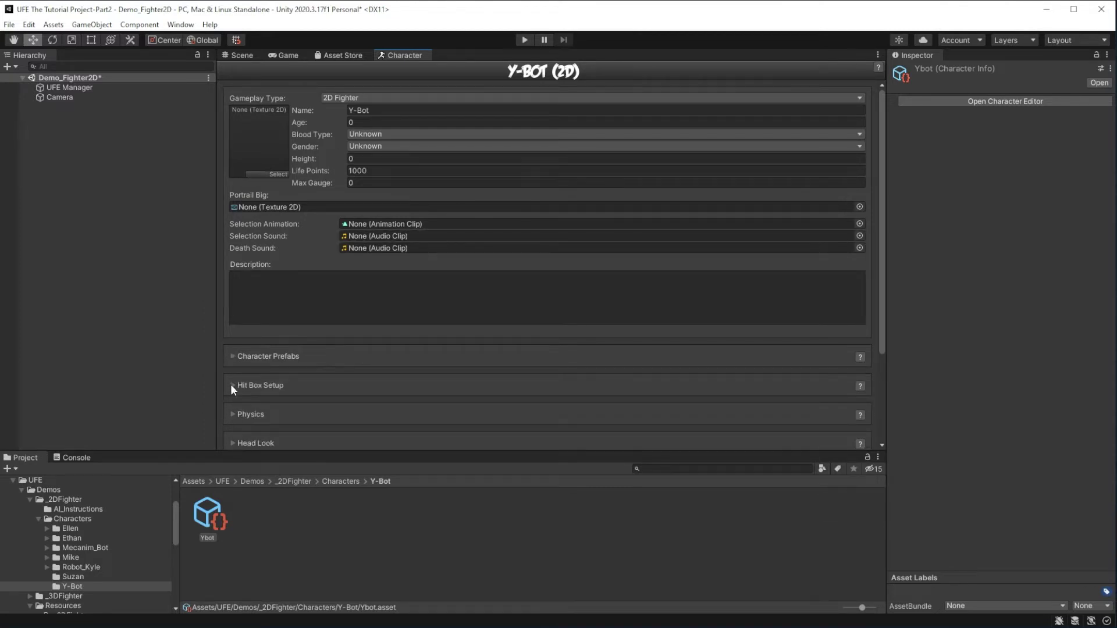
{"action": "left_click", "coordinate": [231, 385]}
{"action": "left_click", "coordinate": [231, 385]}
{"action": "scroll", "coordinate": [333, 250], "scroll_direction": "down", "scroll_amount": 4}
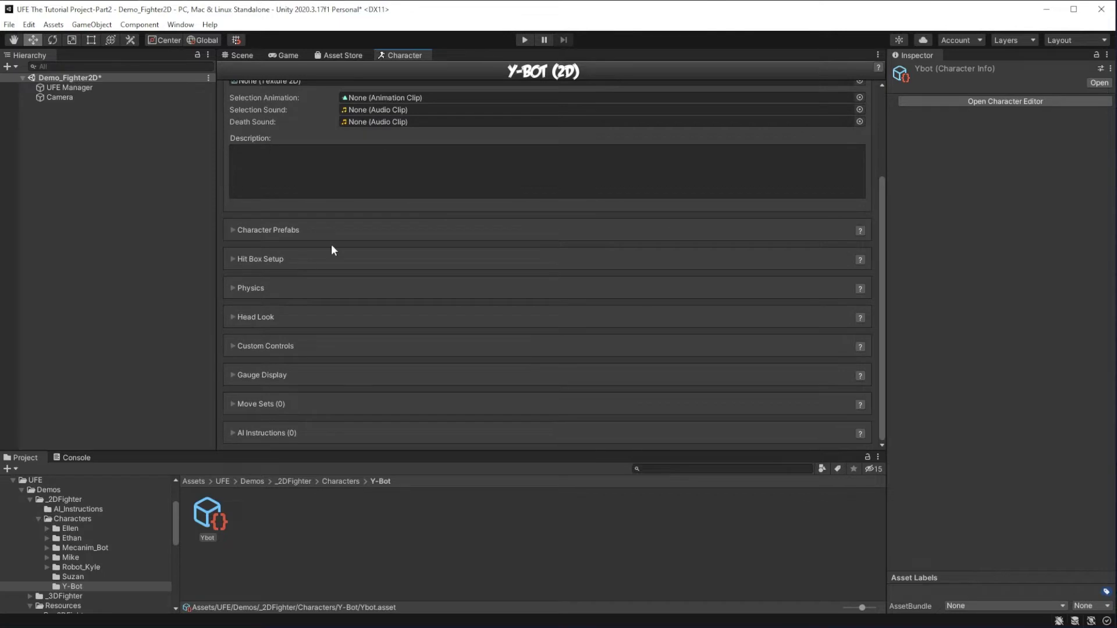
{"action": "scroll", "coordinate": [289, 270], "scroll_direction": "up", "scroll_amount": 4}
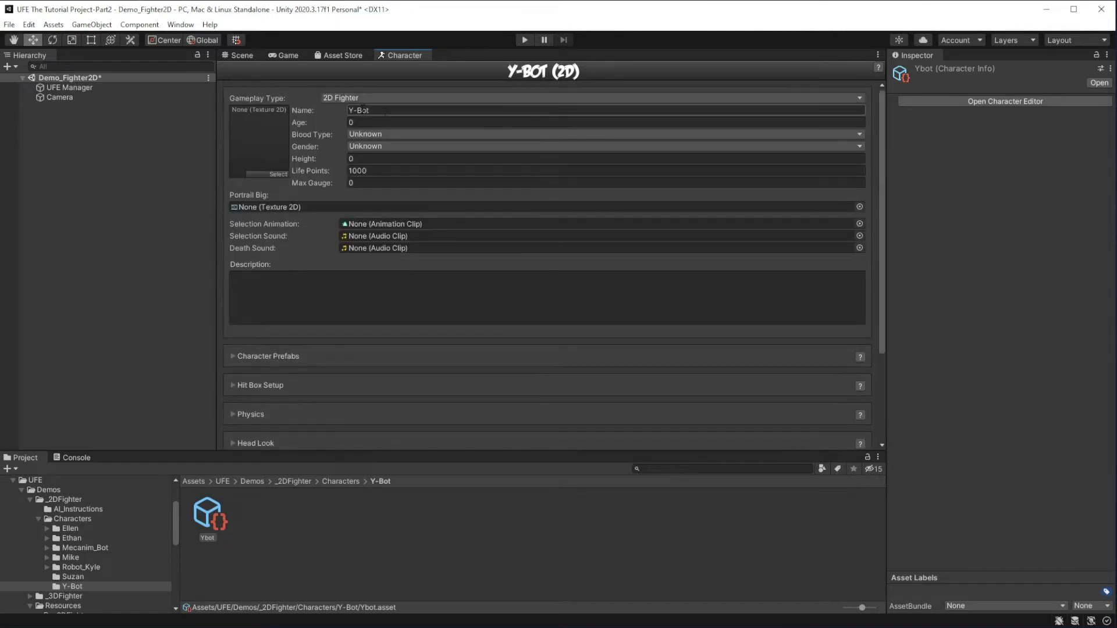
Search the textures for "portrail" and assign Y-Bot's head image as the character's small portrait.
{"action": "left_click", "coordinate": [263, 174]}
{"action": "type", "text": "portrail"}
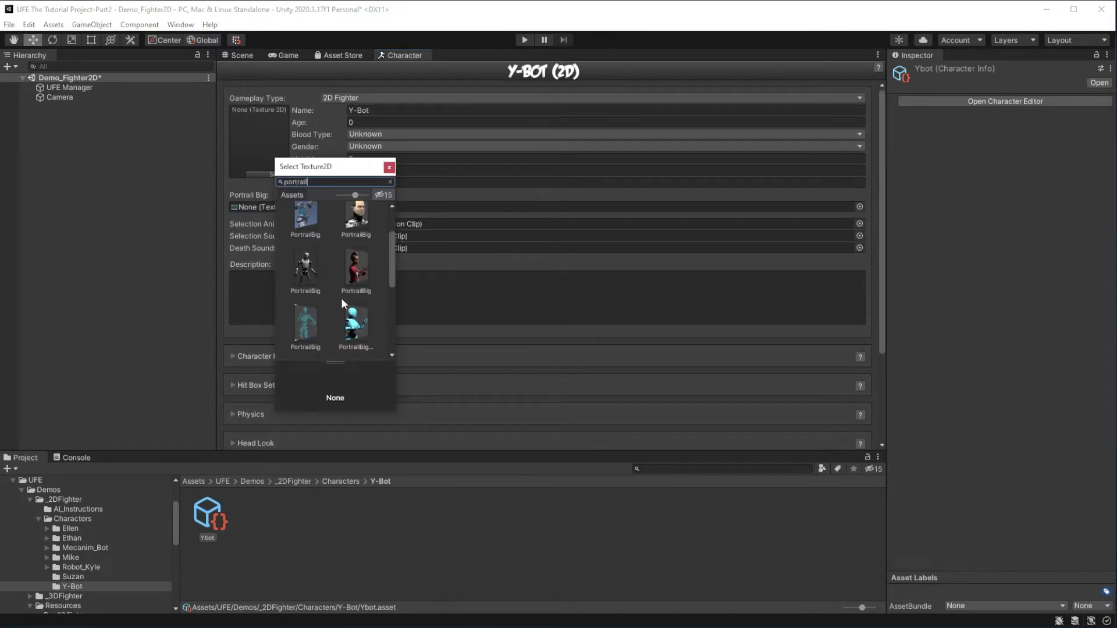
{"action": "left_click", "coordinate": [300, 333]}
{"action": "scroll", "coordinate": [303, 326], "scroll_direction": "down", "scroll_amount": 3}
{"action": "left_click", "coordinate": [317, 280]}
{"action": "left_click", "coordinate": [271, 198]}
Assign Y-Bot's PortrailBig texture as the character's big portrait.
{"action": "left_click", "coordinate": [861, 206]}
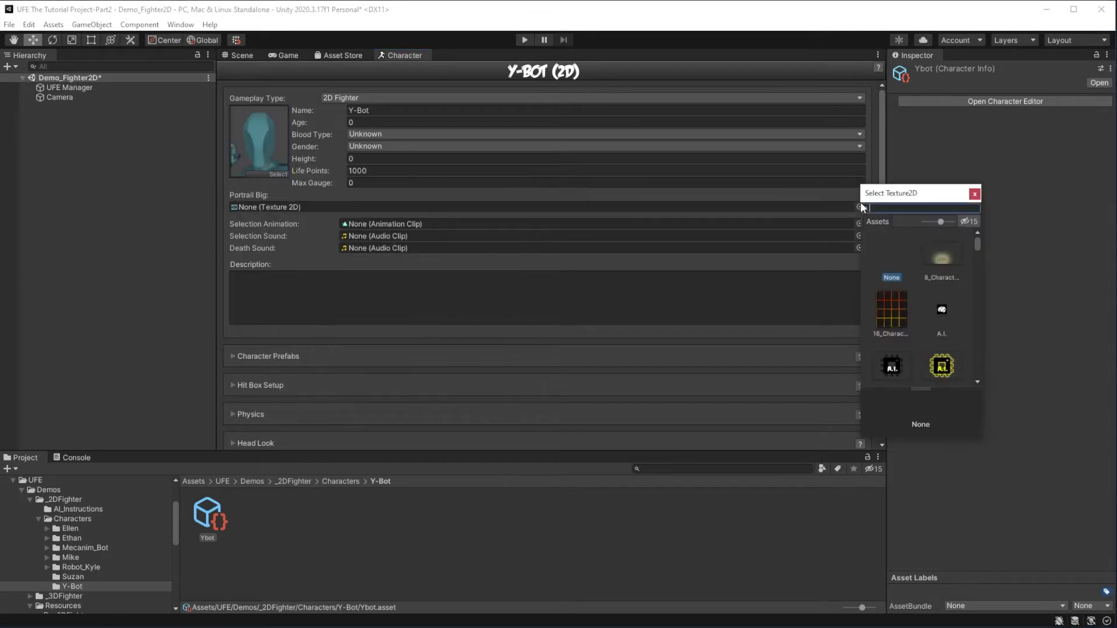
{"action": "type", "text": "portrail"}
{"action": "double_click", "coordinate": [893, 320]}
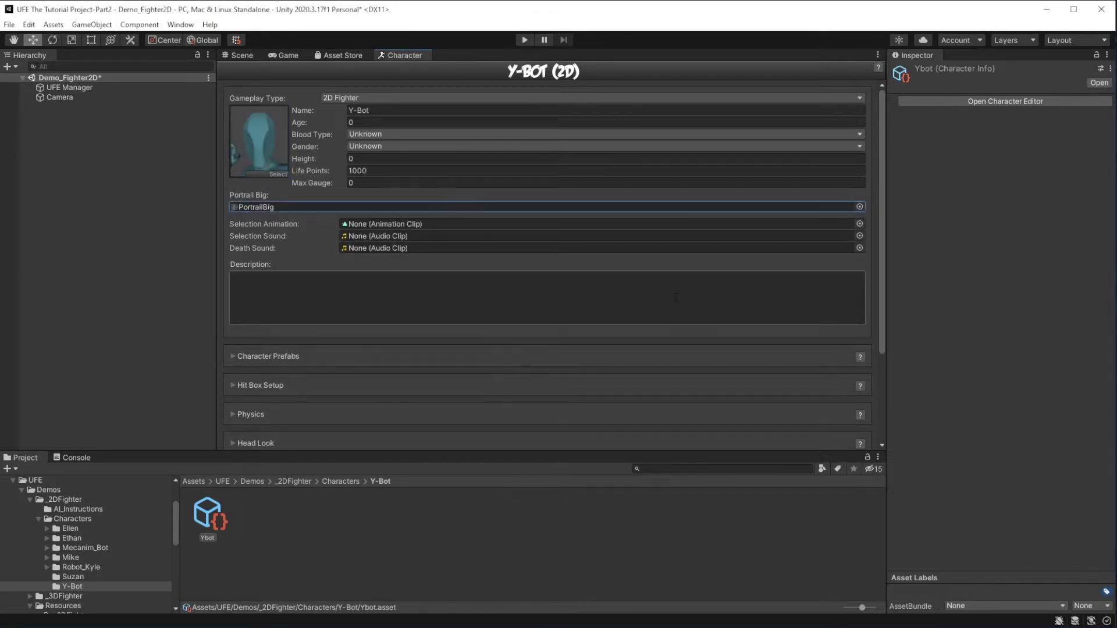
Enter the description "A Character from Adobe's Mixamo" and set the character's Max Gauge to 400.
{"action": "left_click", "coordinate": [677, 298]}
{"action": "type", "text": "A Character from Adobe's Mixamo"}
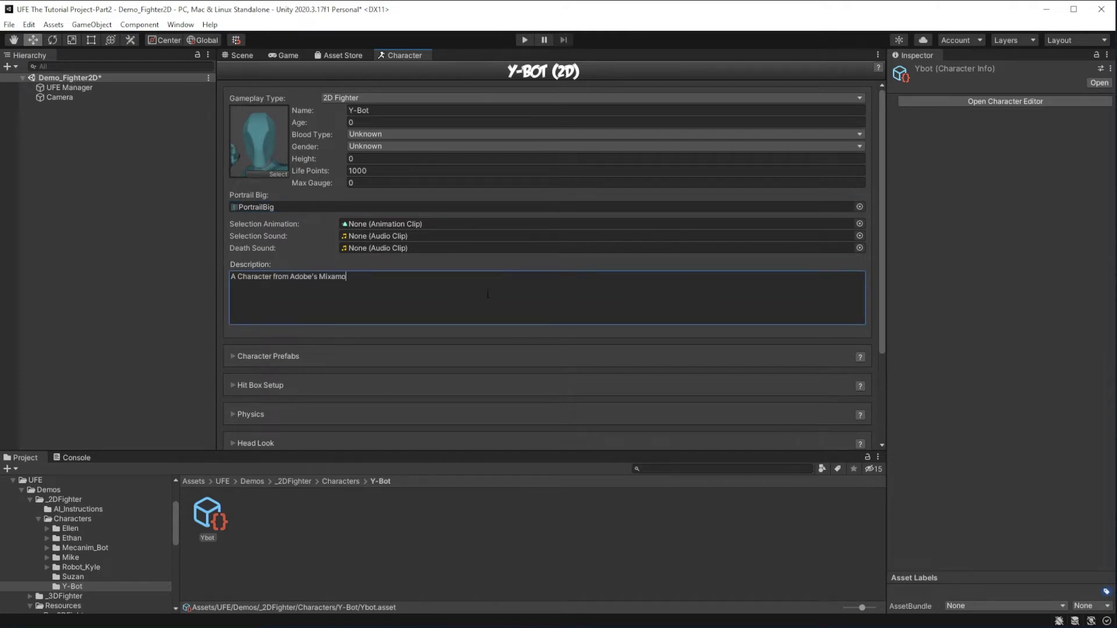
{"action": "left_click", "coordinate": [365, 185]}
{"action": "type", "text": "400"}
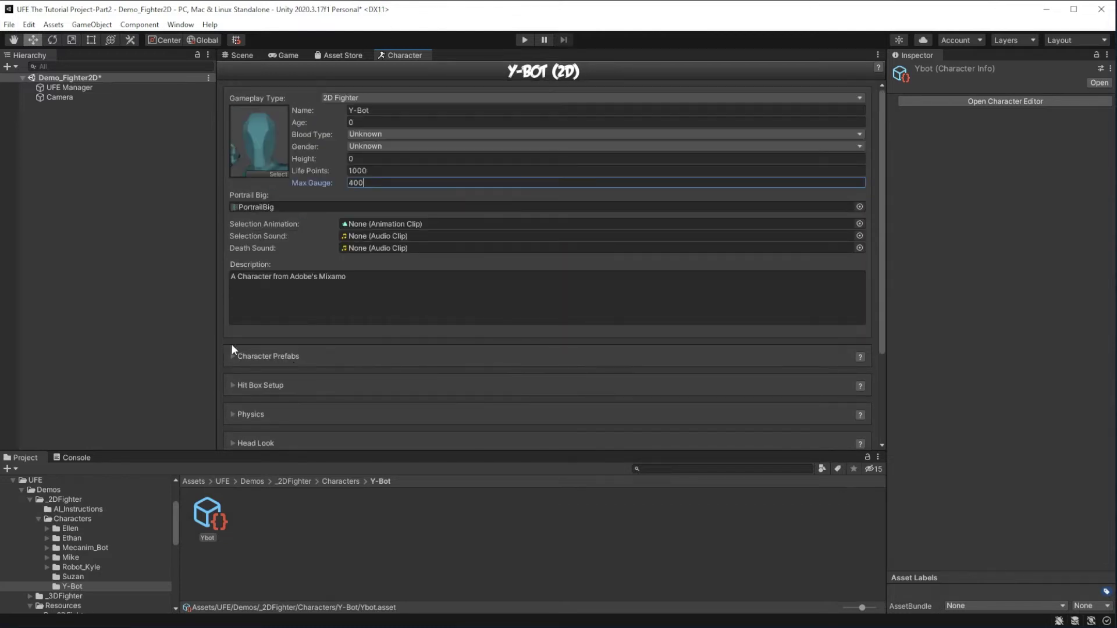
Assign the yBot prefab from the Resources _2DFighter Characters folder as the default prefab under Character Prefabs.
{"action": "left_click", "coordinate": [230, 353]}
{"action": "scroll", "coordinate": [311, 320], "scroll_direction": "down", "scroll_amount": 2}
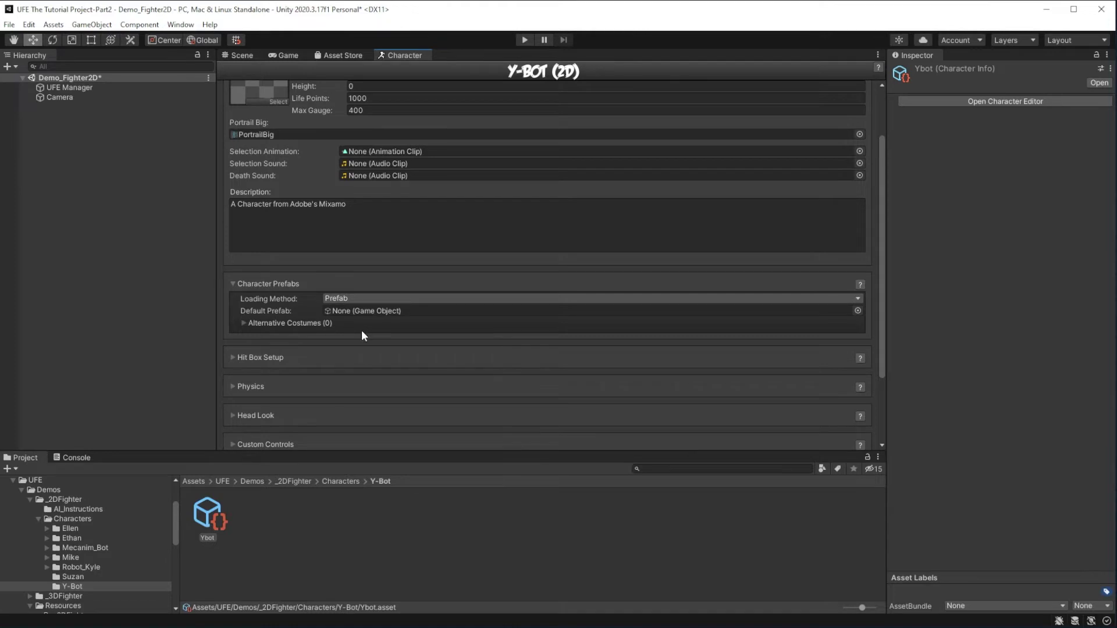
{"action": "left_click", "coordinate": [221, 481]}
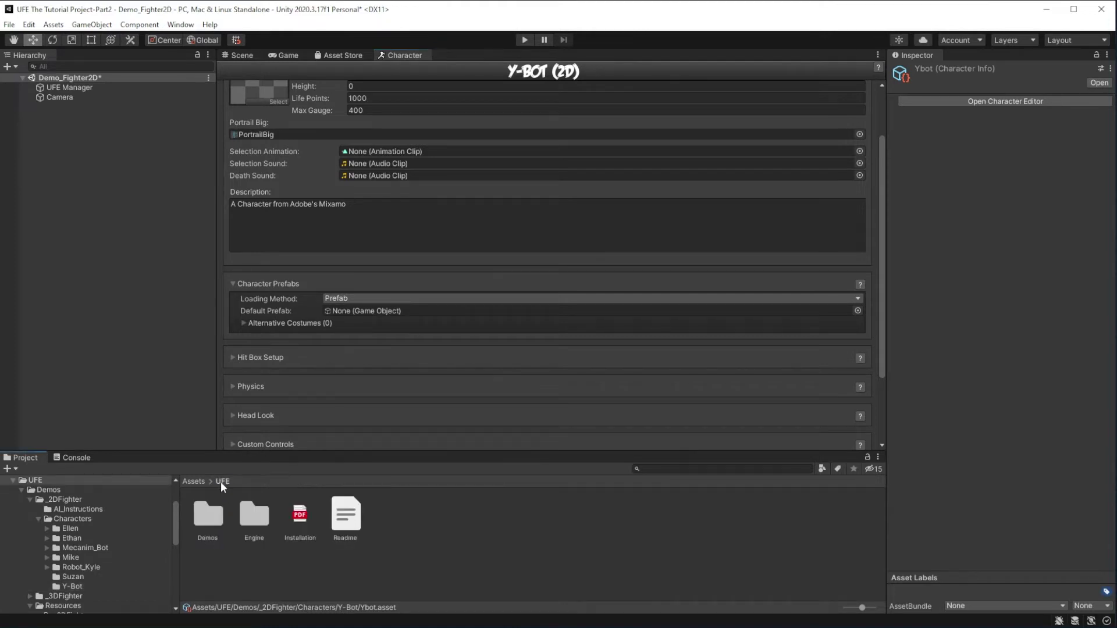
{"action": "double_click", "coordinate": [207, 515]}
{"action": "double_click", "coordinate": [300, 513]}
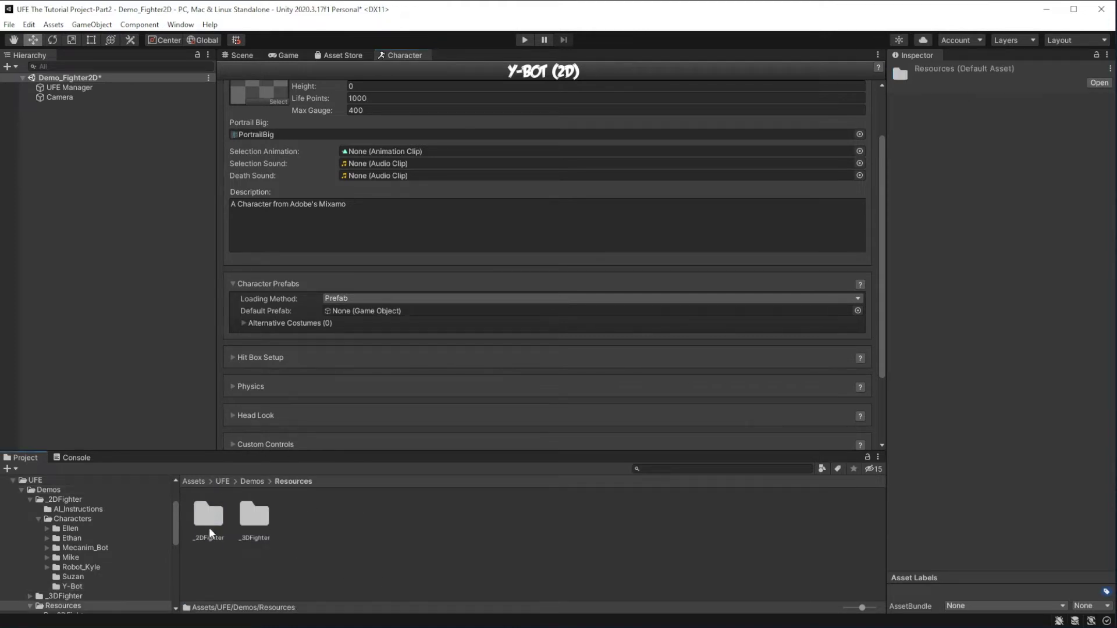
{"action": "double_click", "coordinate": [207, 516]}
{"action": "double_click", "coordinate": [210, 525]}
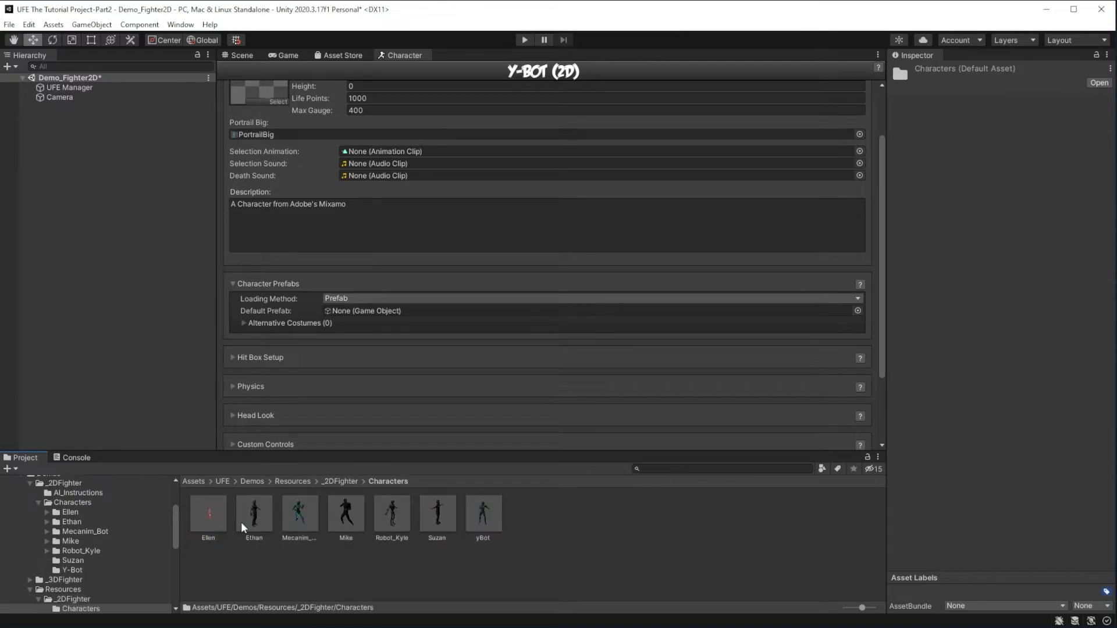
{"action": "left_click_drag", "start_coordinate": [483, 515], "coordinate": [367, 318]}
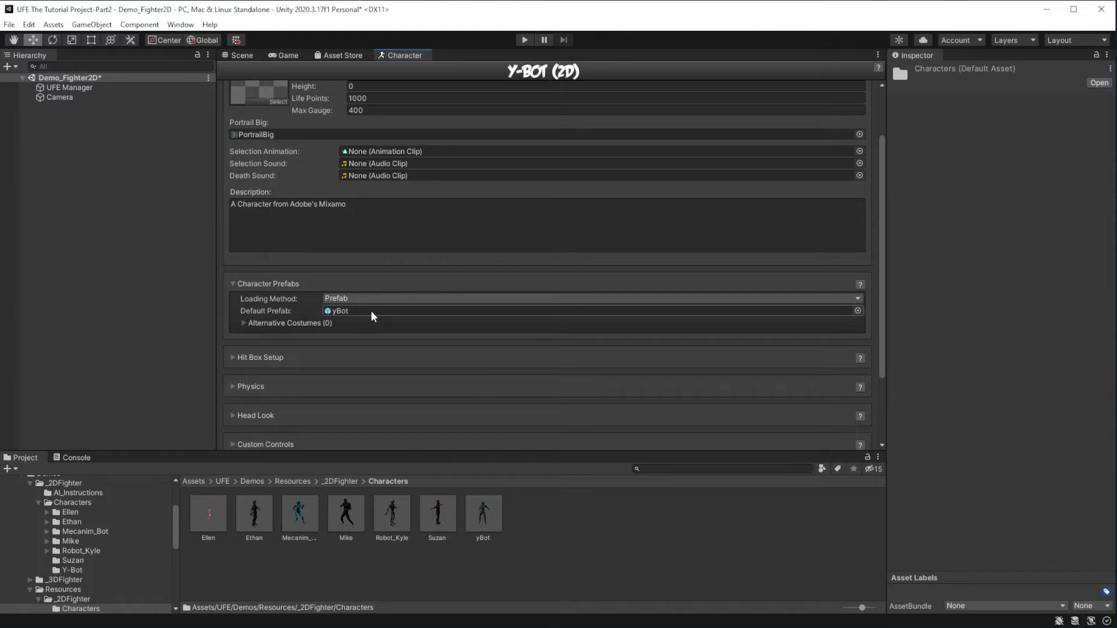
Open the character from Hit Box Setup with the Default prefab selection and inspect the model in the Scene view.
{"action": "scroll", "coordinate": [403, 314], "scroll_direction": "down", "scroll_amount": 2}
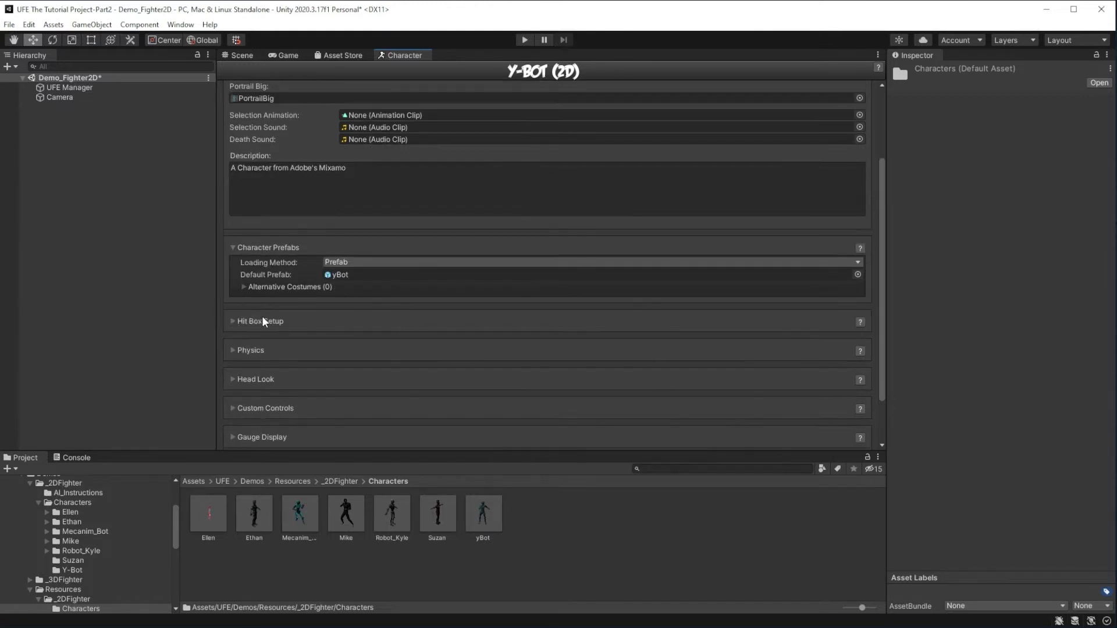
{"action": "left_click", "coordinate": [237, 323]}
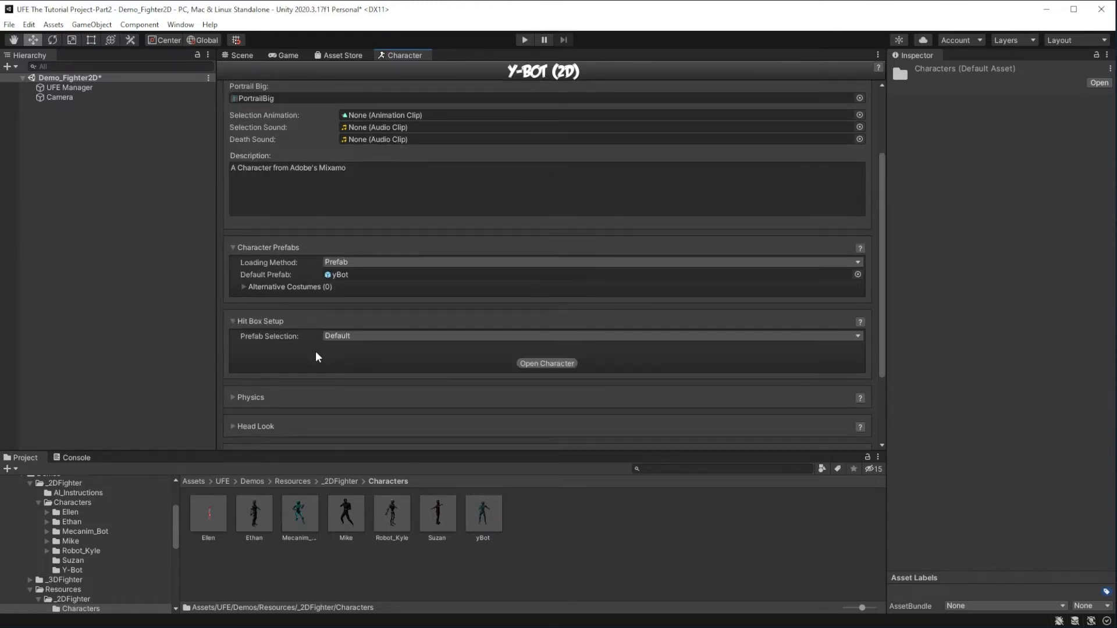
{"action": "left_click", "coordinate": [557, 365]}
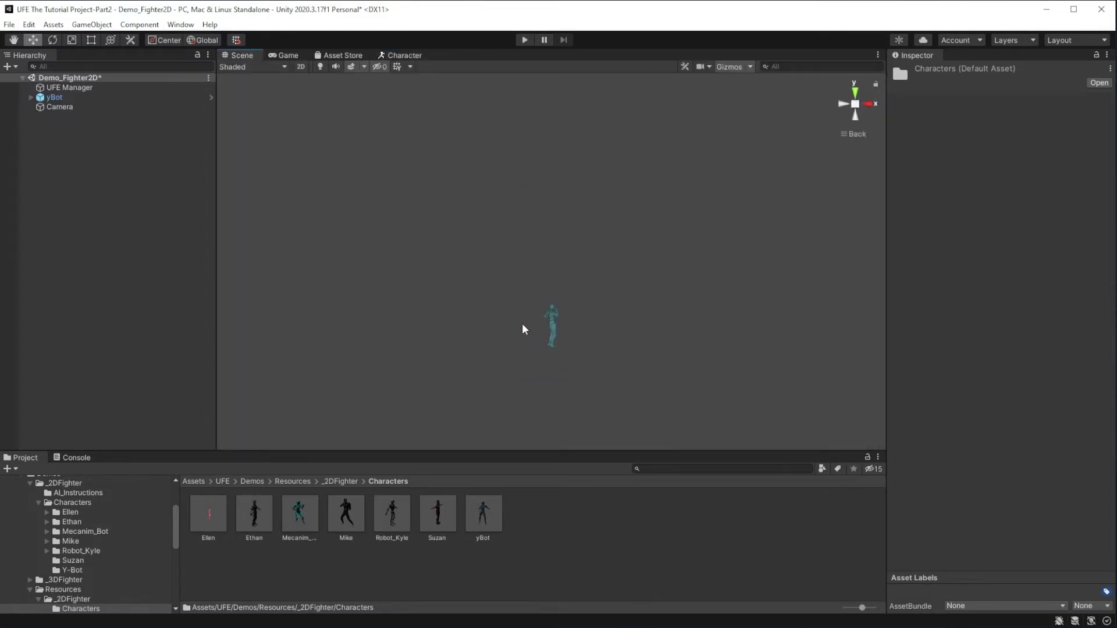
{"action": "left_click_drag", "start_coordinate": [629, 374], "coordinate": [371, 407], "text": "alt"}
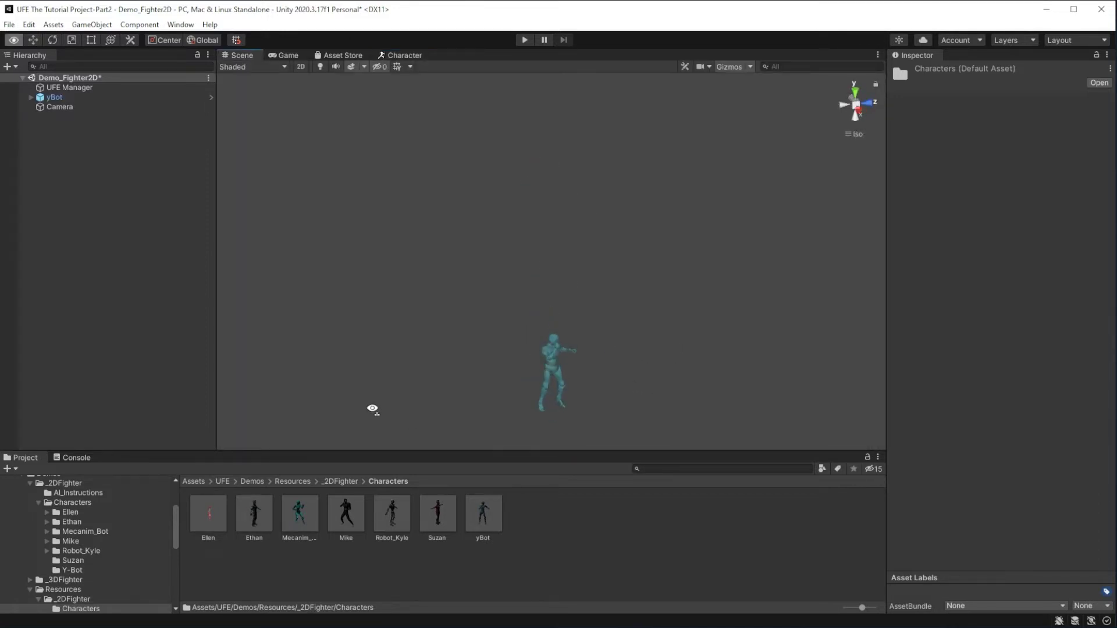
{"action": "left_click", "coordinate": [411, 56]}
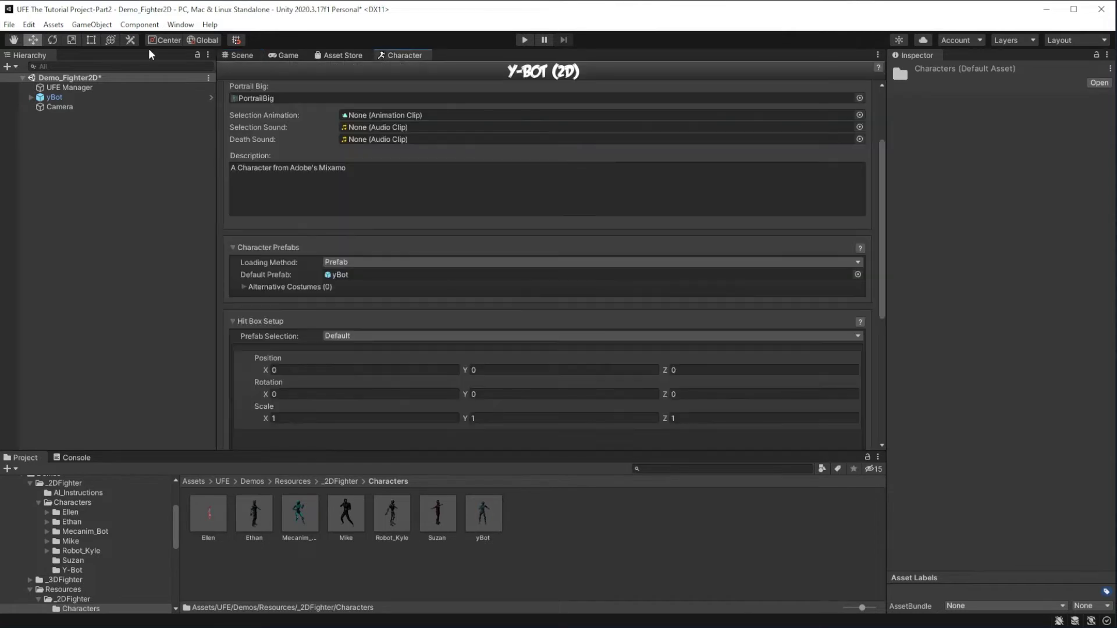
{"action": "left_click", "coordinate": [239, 59]}
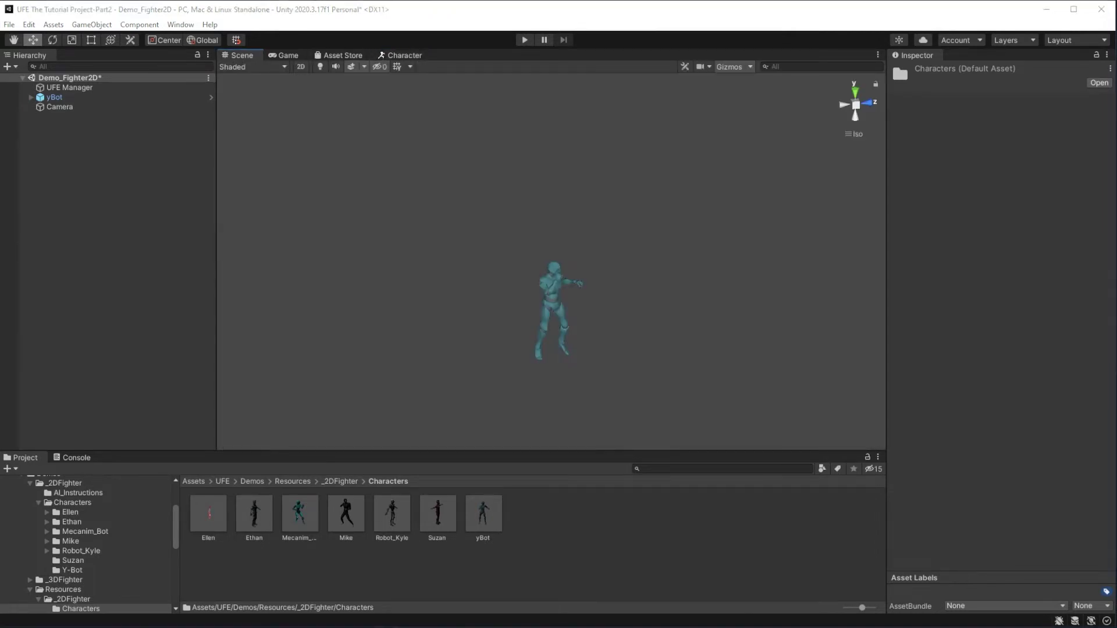
Dock the Scene and Game views in a full-height column beside the Character editor and Inspector, and close the Asset Store window.
{"action": "left_click_drag", "start_coordinate": [920, 57], "coordinate": [817, 61]}
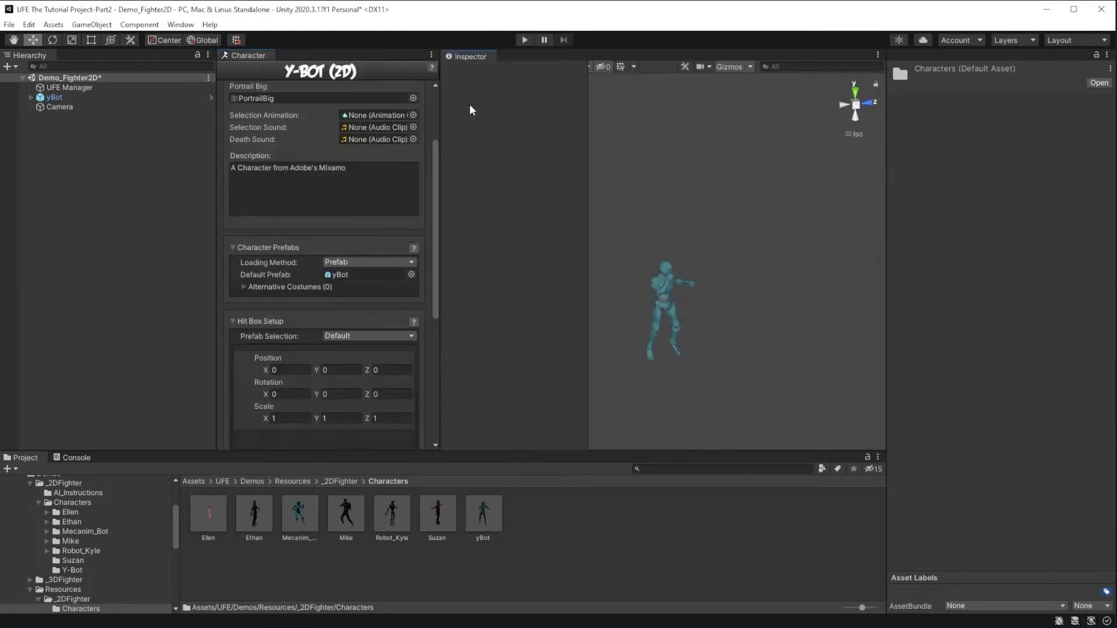
{"action": "left_click_drag", "start_coordinate": [470, 106], "coordinate": [326, 56]}
{"action": "left_click_drag", "start_coordinate": [76, 458], "coordinate": [989, 535]}
{"action": "left_click_drag", "start_coordinate": [397, 458], "coordinate": [78, 458]}
{"action": "left_click_drag", "start_coordinate": [299, 56], "coordinate": [413, 87]}
{"action": "left_click_drag", "start_coordinate": [578, 55], "coordinate": [1110, 461]}
{"action": "left_click_drag", "start_coordinate": [517, 55], "coordinate": [1065, 56]}
{"action": "right_click", "coordinate": [521, 56]}
{"action": "left_click", "coordinate": [549, 76]}
{"action": "left_click_drag", "start_coordinate": [995, 394], "coordinate": [618, 384]}
{"action": "left_click", "coordinate": [643, 55]}
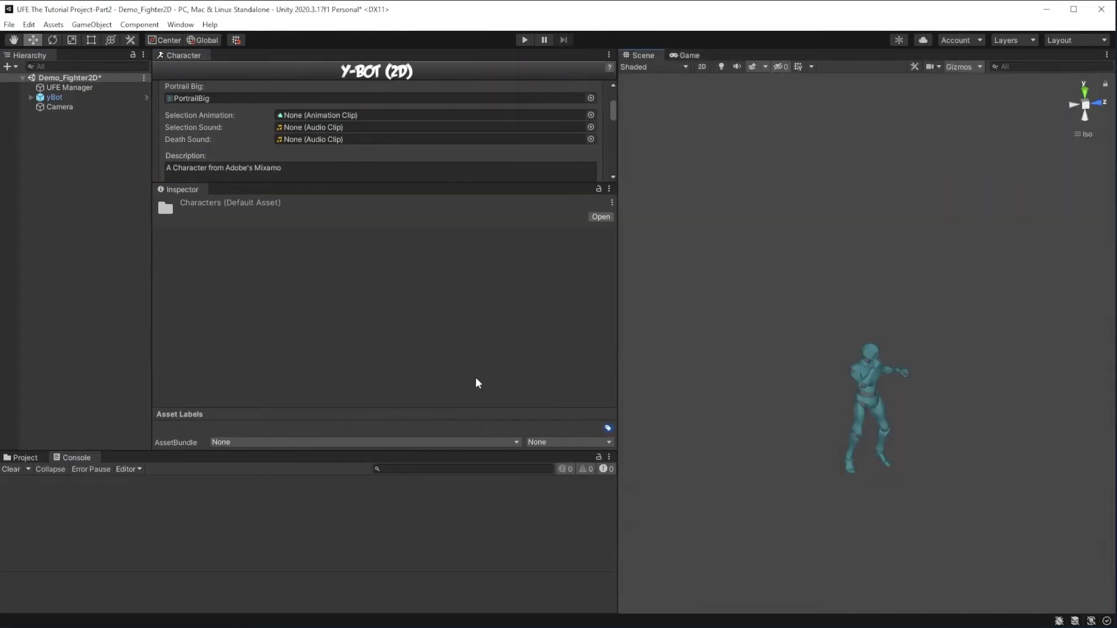
Group the Character editor and Inspector in one full-height column between the Hierarchy and the Scene view.
{"action": "left_click_drag", "start_coordinate": [182, 56], "coordinate": [640, 291]}
{"action": "left_click_drag", "start_coordinate": [649, 56], "coordinate": [175, 57]}
{"action": "left_click_drag", "start_coordinate": [152, 184], "coordinate": [238, 184]}
{"action": "left_click_drag", "start_coordinate": [785, 192], "coordinate": [552, 192]}
{"action": "left_click", "coordinate": [270, 55]}
Open the U.F.E. Hit Box, Move and Global editors and dock them alongside the Character editor and Inspector.
{"action": "left_click", "coordinate": [182, 25]}
{"action": "mouse_move", "coordinate": [252, 134]}
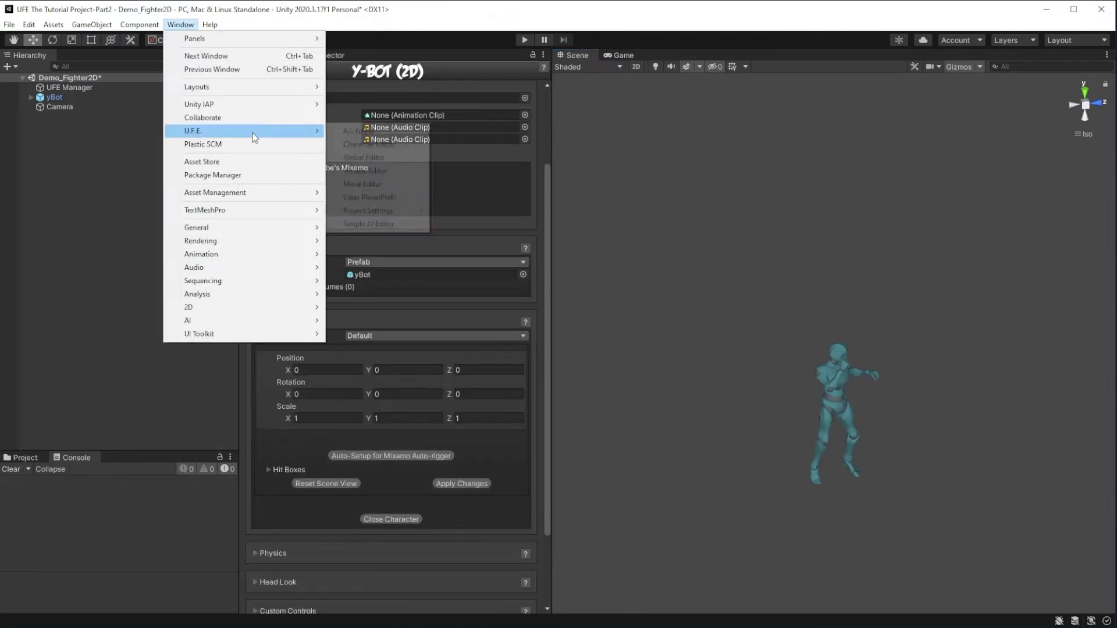
{"action": "left_click", "coordinate": [361, 169]}
{"action": "left_click_drag", "start_coordinate": [433, 181], "coordinate": [330, 68]}
{"action": "left_click", "coordinate": [181, 25]}
{"action": "mouse_move", "coordinate": [199, 130]}
{"action": "left_click", "coordinate": [375, 172]}
{"action": "left_click", "coordinate": [180, 24]}
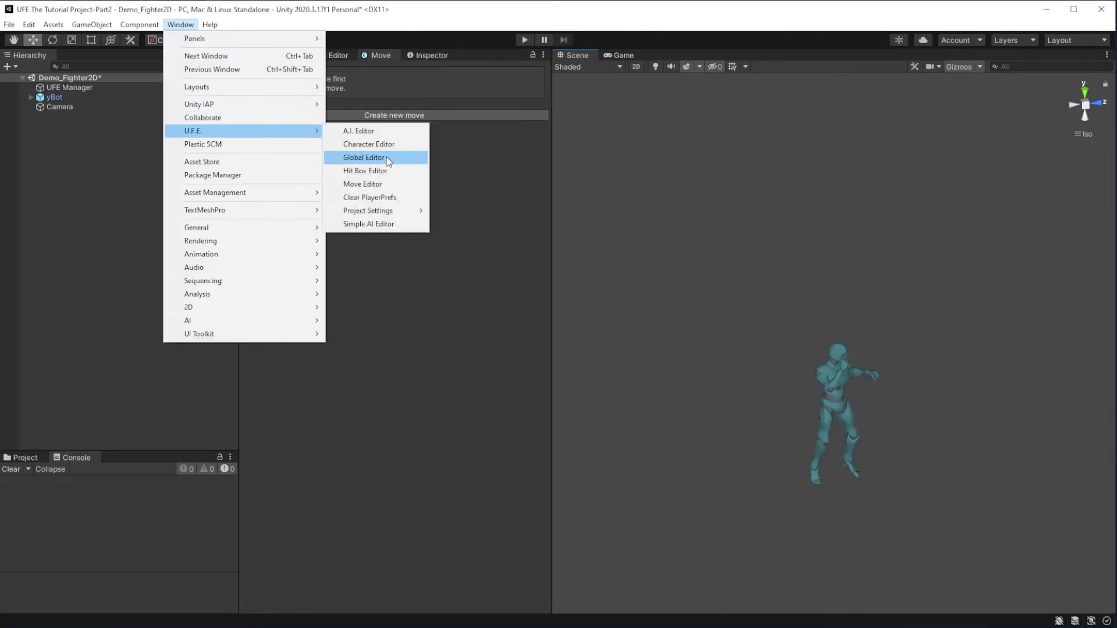
{"action": "left_click", "coordinate": [374, 157]}
Dock the Project window above the Console, group the Hierarchy with the Console, and narrow that column.
{"action": "left_click", "coordinate": [25, 458]}
{"action": "left_click_drag", "start_coordinate": [33, 457], "coordinate": [82, 57]}
{"action": "left_click_drag", "start_coordinate": [29, 55], "coordinate": [83, 458]}
{"action": "left_click_drag", "start_coordinate": [150, 249], "coordinate": [138, 250]}
{"action": "left_click_drag", "start_coordinate": [238, 250], "coordinate": [223, 250]}
Reorder the docked editors as Inspector, Character, Move, Global and Hit Box Editor, and bring the Character editor to the front.
{"action": "scroll", "coordinate": [499, 271], "scroll_direction": "up", "scroll_amount": 3}
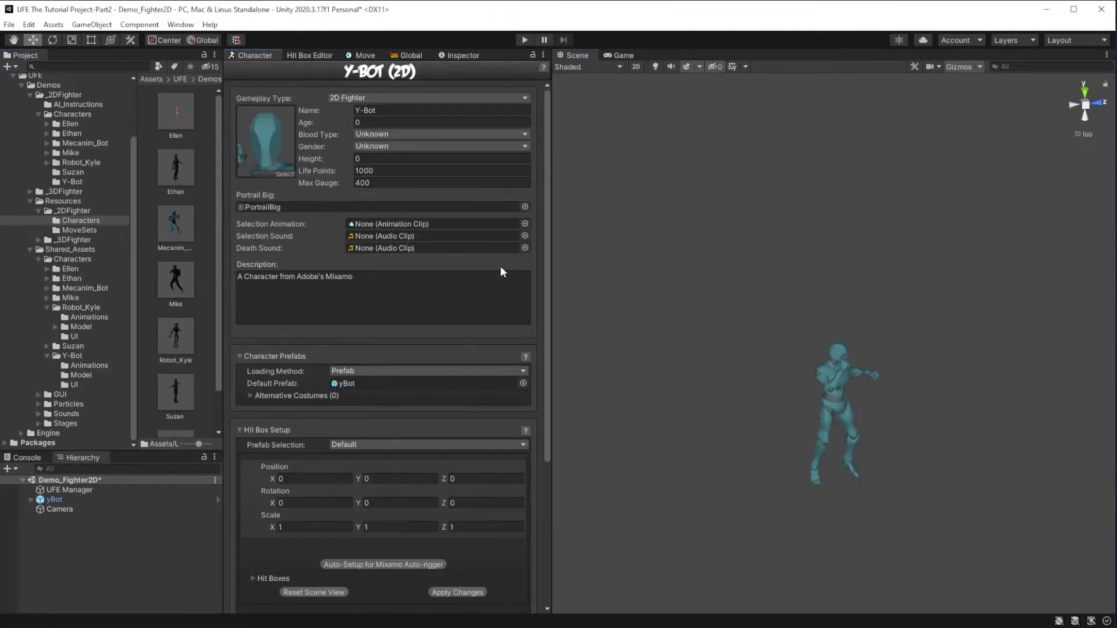
{"action": "left_click_drag", "start_coordinate": [463, 55], "coordinate": [247, 56]}
{"action": "left_click_drag", "start_coordinate": [356, 56], "coordinate": [466, 56]}
{"action": "left_click", "coordinate": [311, 56]}
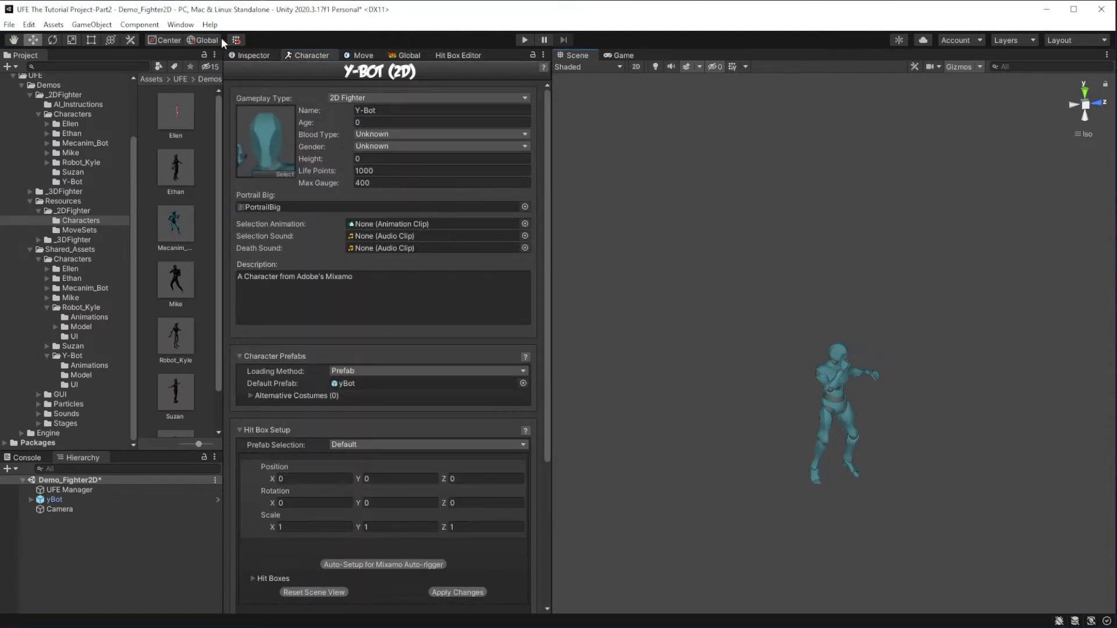
Save the current window arrangement as a layout named "UFE Editing".
{"action": "left_click", "coordinate": [181, 25]}
{"action": "mouse_move", "coordinate": [232, 88]}
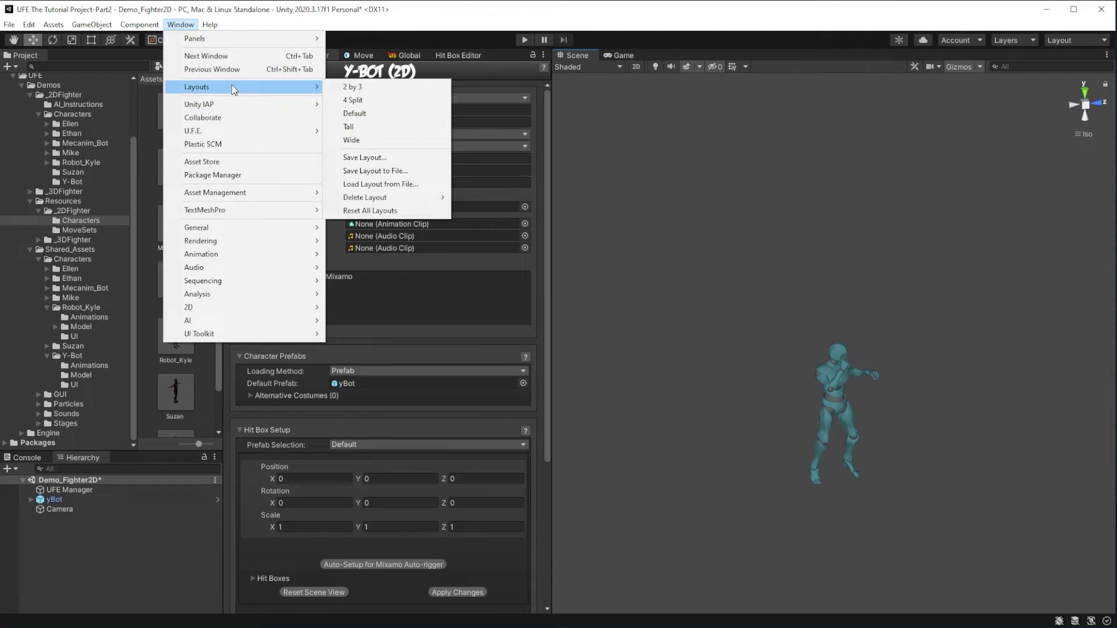
{"action": "left_click", "coordinate": [365, 158]}
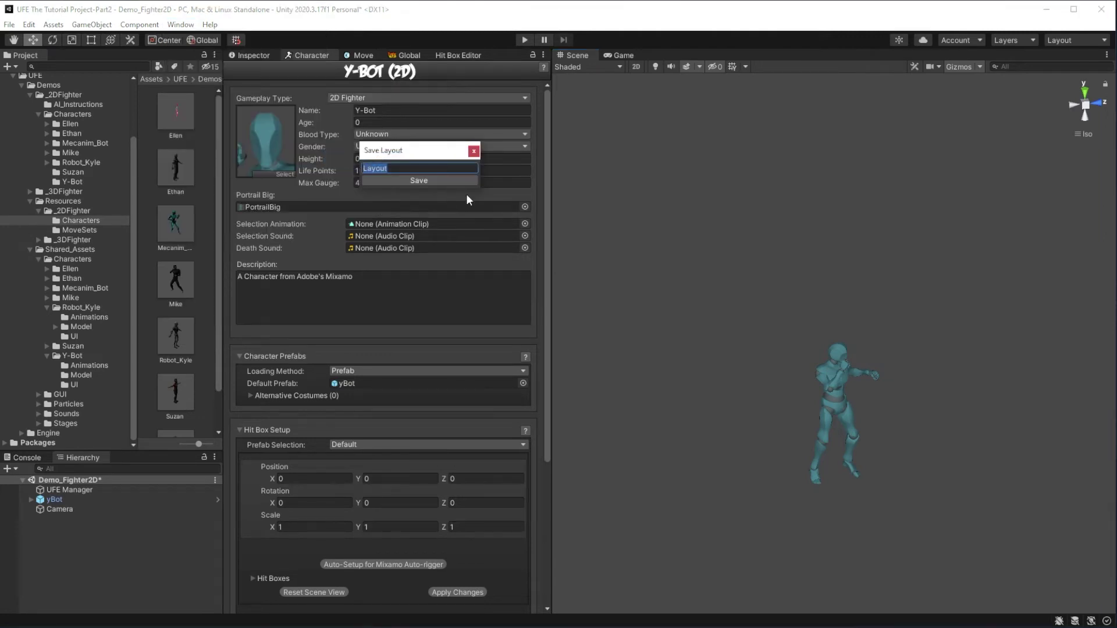
{"action": "type", "text": "UFE Editing"}
{"action": "key", "text": "Return"}
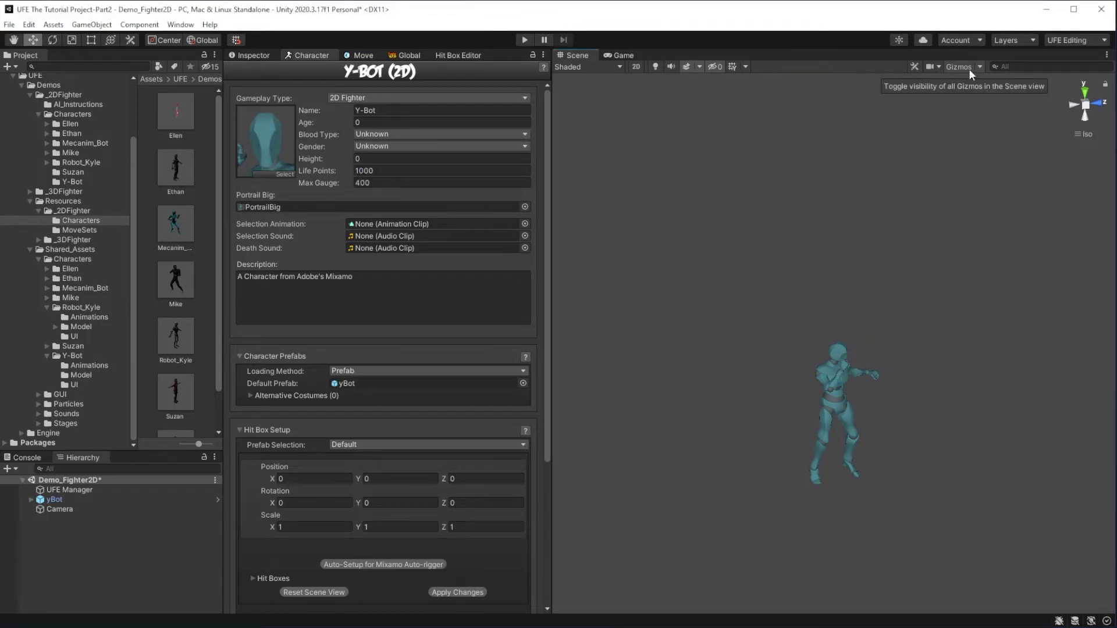
Turn off 3D Icons in the Scene view's gizmo settings and show the scene grid.
{"action": "left_click", "coordinate": [979, 68]}
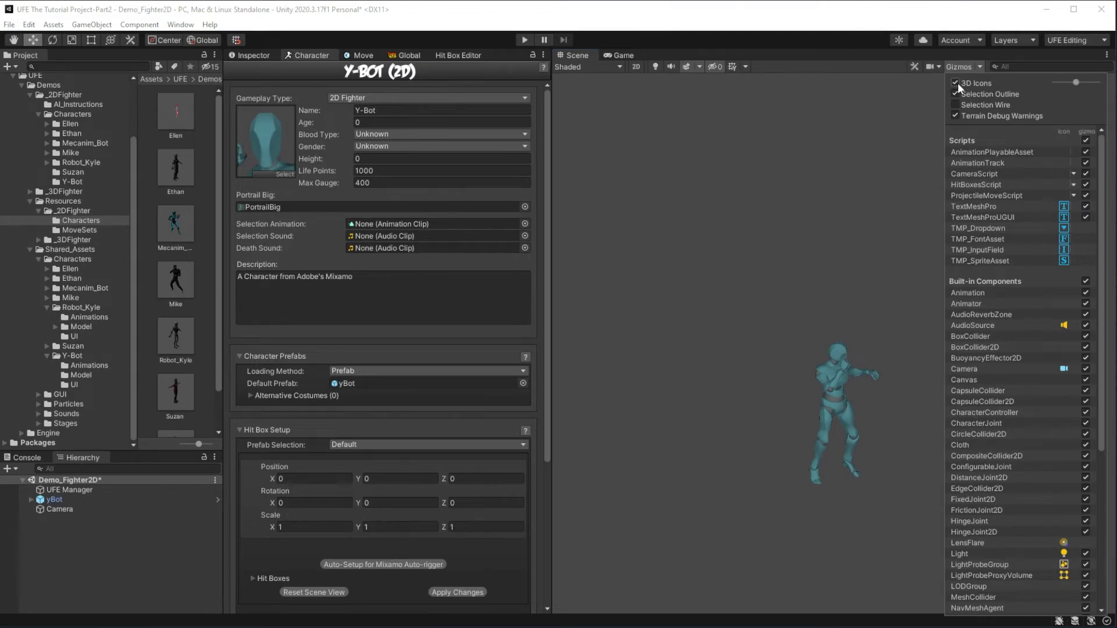
{"action": "left_click", "coordinate": [957, 83]}
{"action": "left_click", "coordinate": [898, 94]}
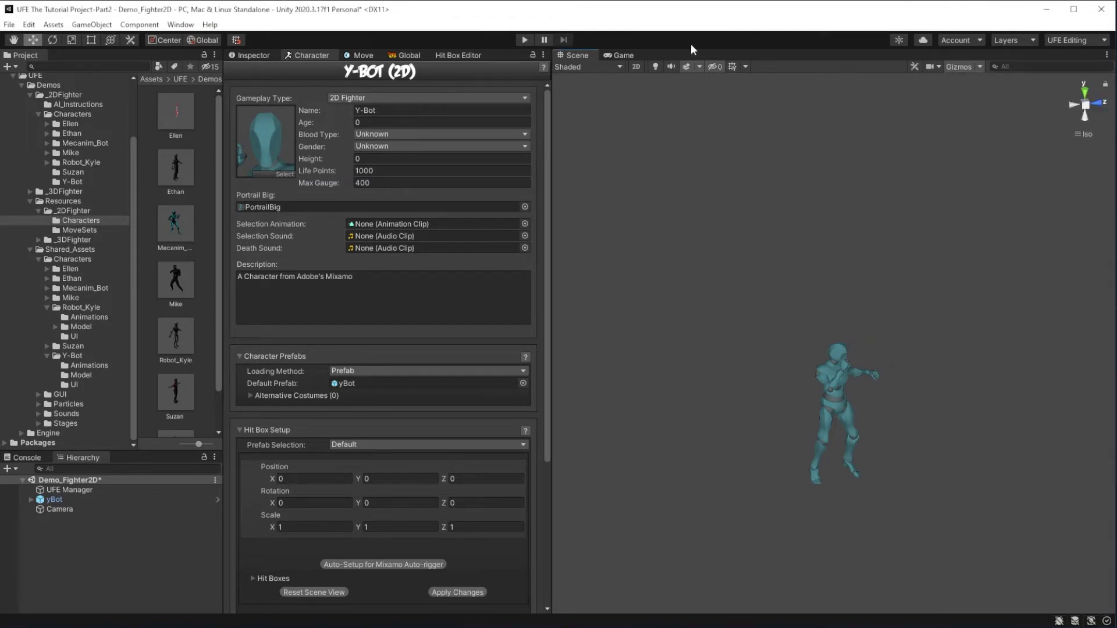
{"action": "left_click", "coordinate": [654, 66]}
{"action": "left_click", "coordinate": [654, 65]}
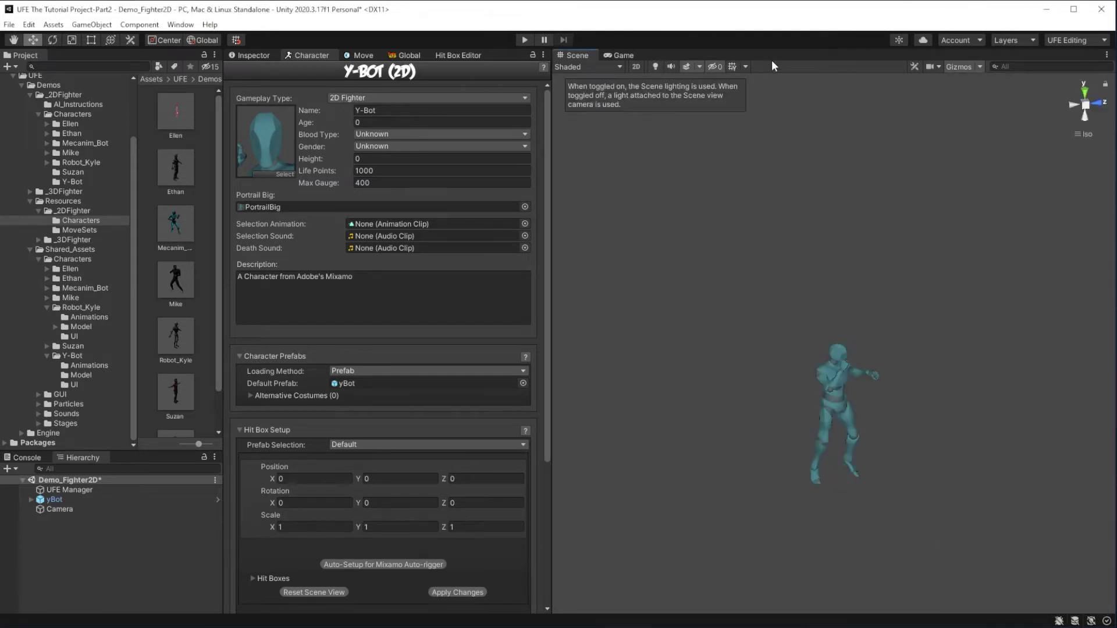
{"action": "left_click", "coordinate": [733, 66]}
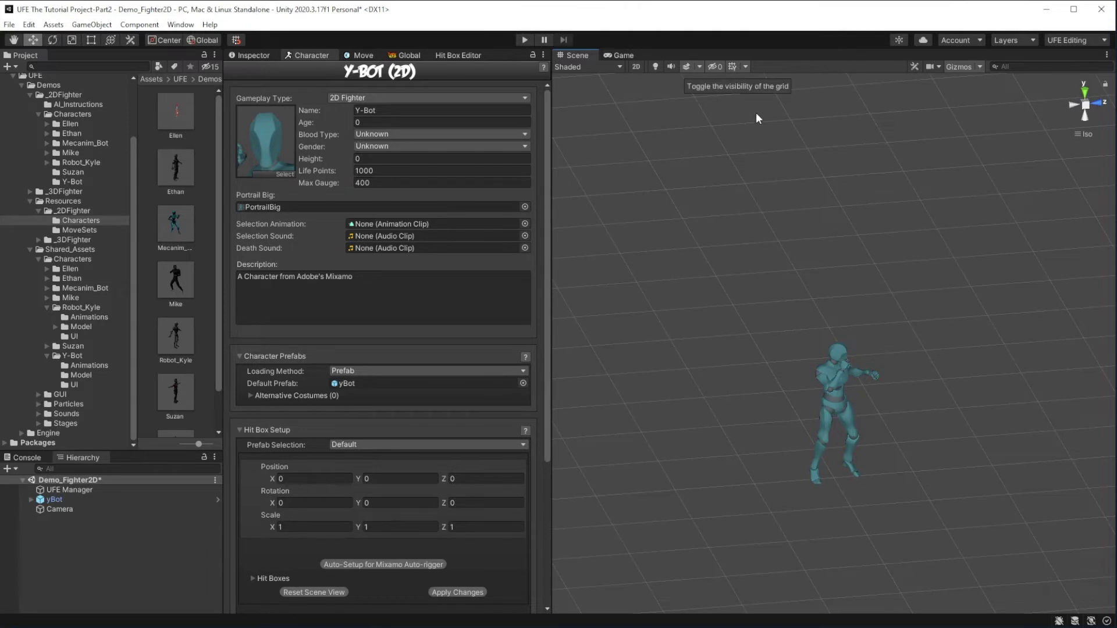
Close and reopen the Y-Bot character from Hit Box Setup, and reset the scene view.
{"action": "scroll", "coordinate": [446, 321], "scroll_direction": "down", "scroll_amount": 3}
{"action": "scroll", "coordinate": [406, 575], "scroll_direction": "down", "scroll_amount": 3}
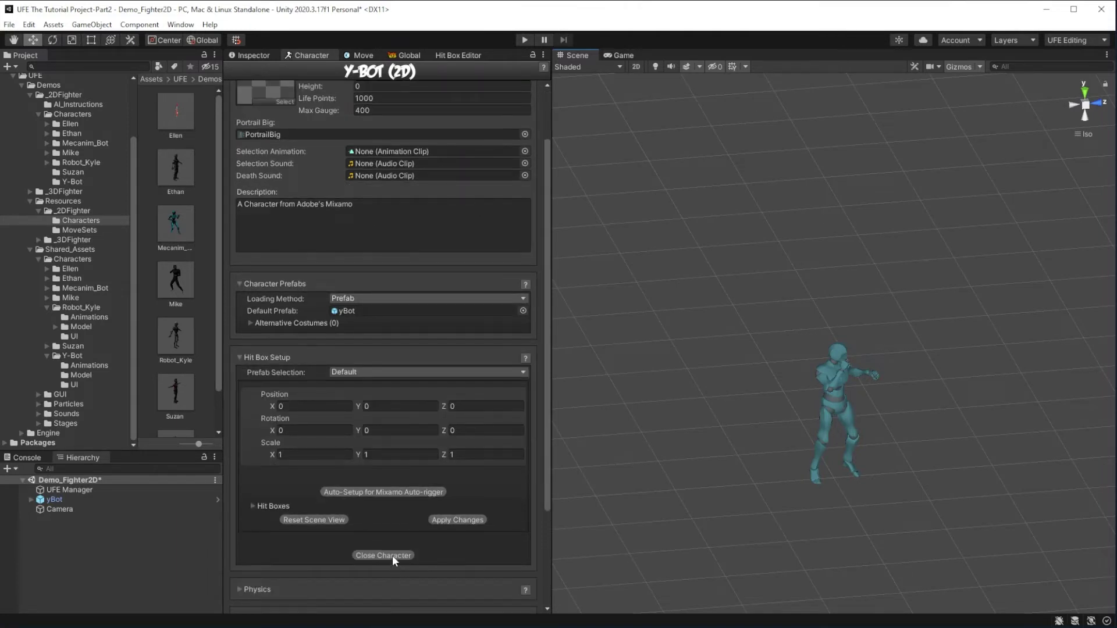
{"action": "left_click", "coordinate": [391, 555]}
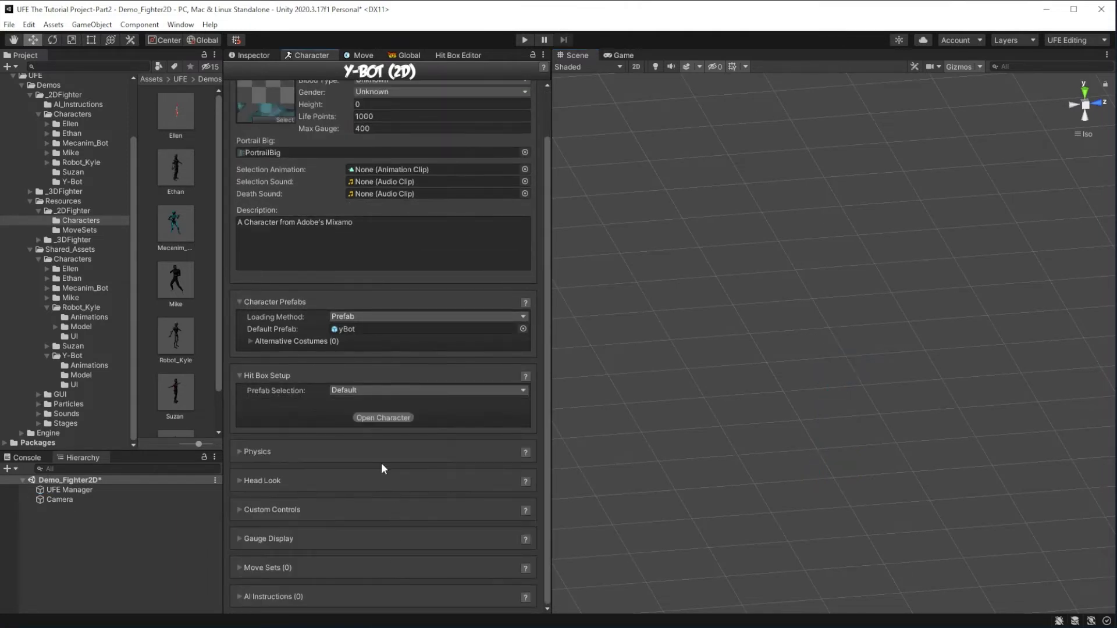
{"action": "left_click", "coordinate": [376, 417]}
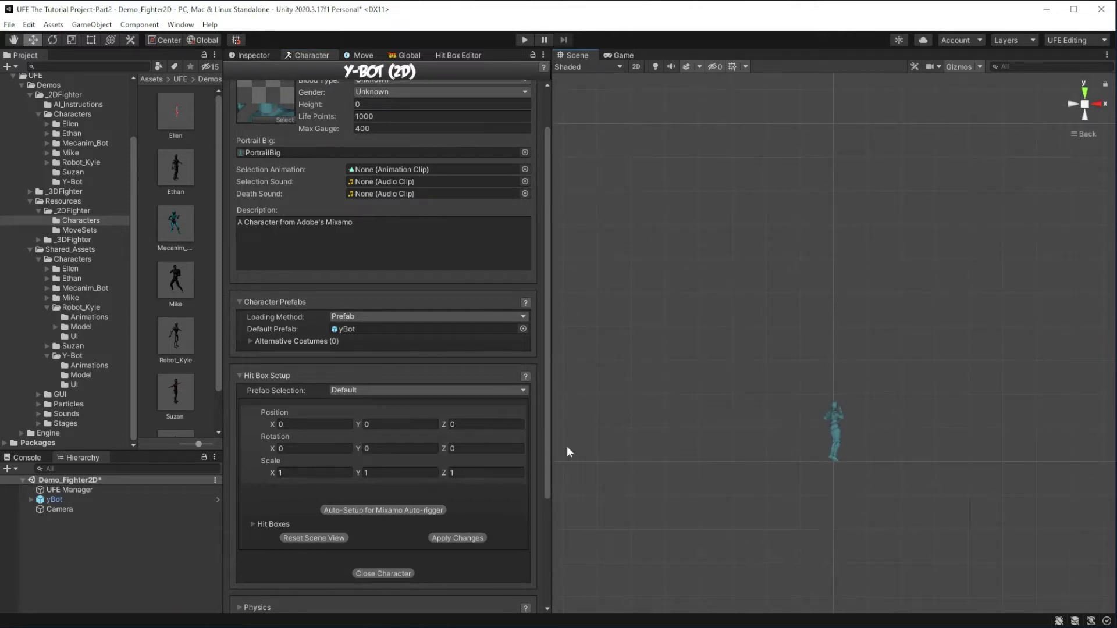
{"action": "scroll", "coordinate": [815, 424], "scroll_direction": "up", "scroll_amount": 4}
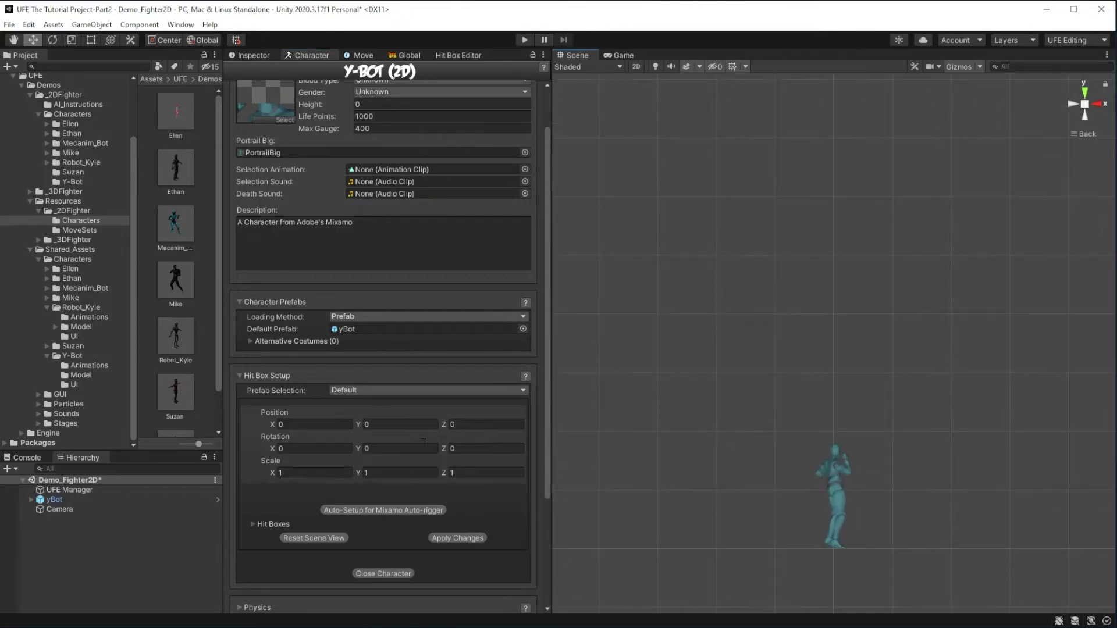
{"action": "left_click", "coordinate": [321, 538]}
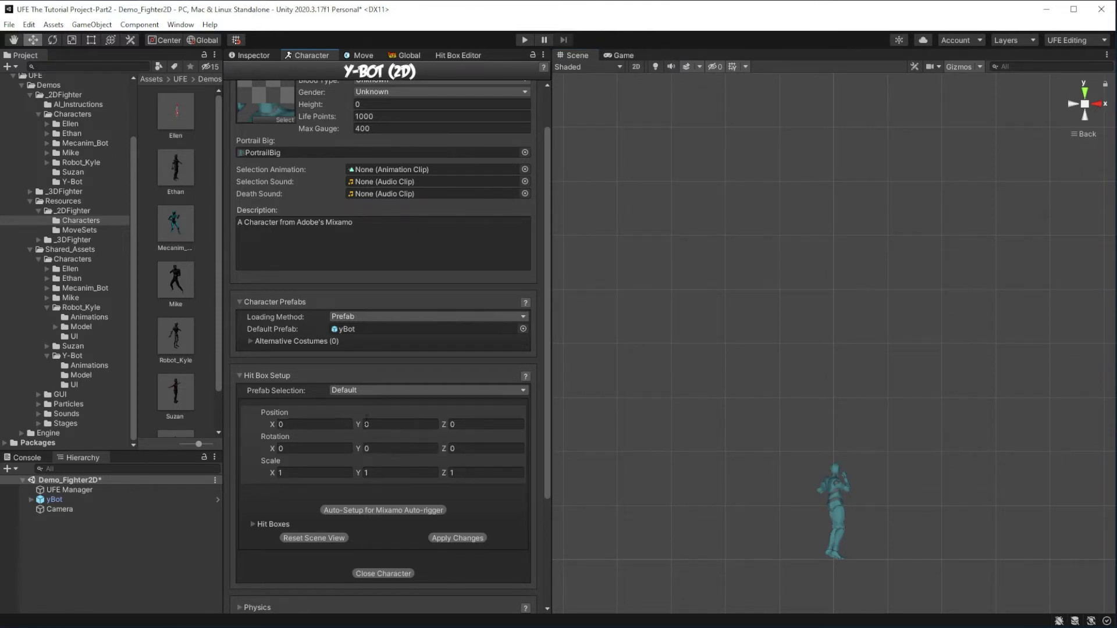
Set the character's Y rotation to 90 in Hit Box Setup.
{"action": "left_click", "coordinate": [398, 448]}
{"action": "type", "text": "9"}
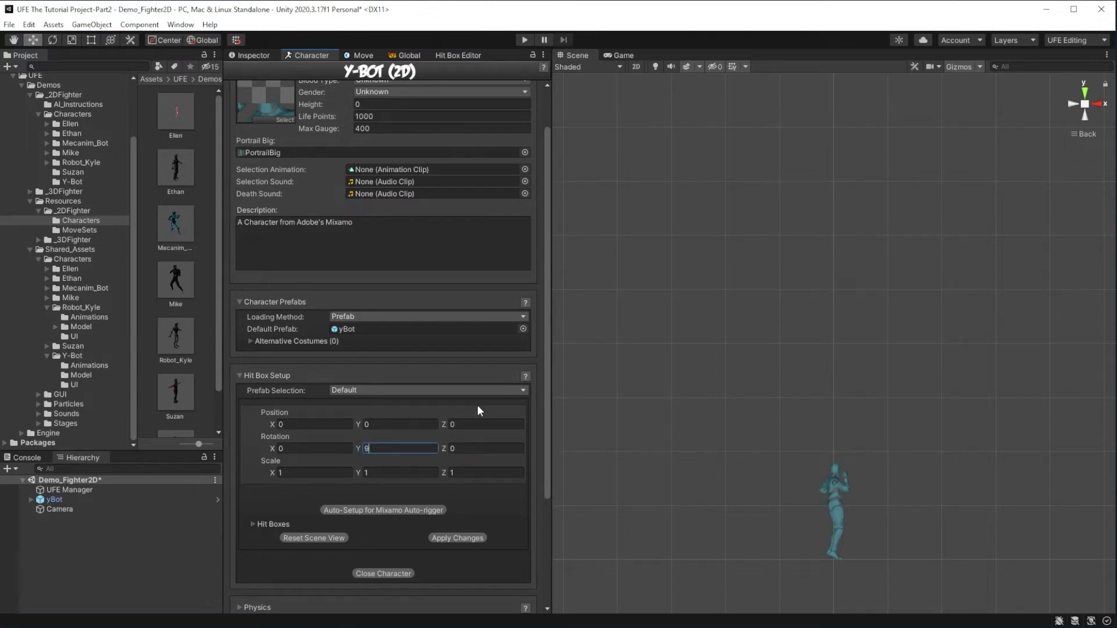
{"action": "type", "text": "0"}
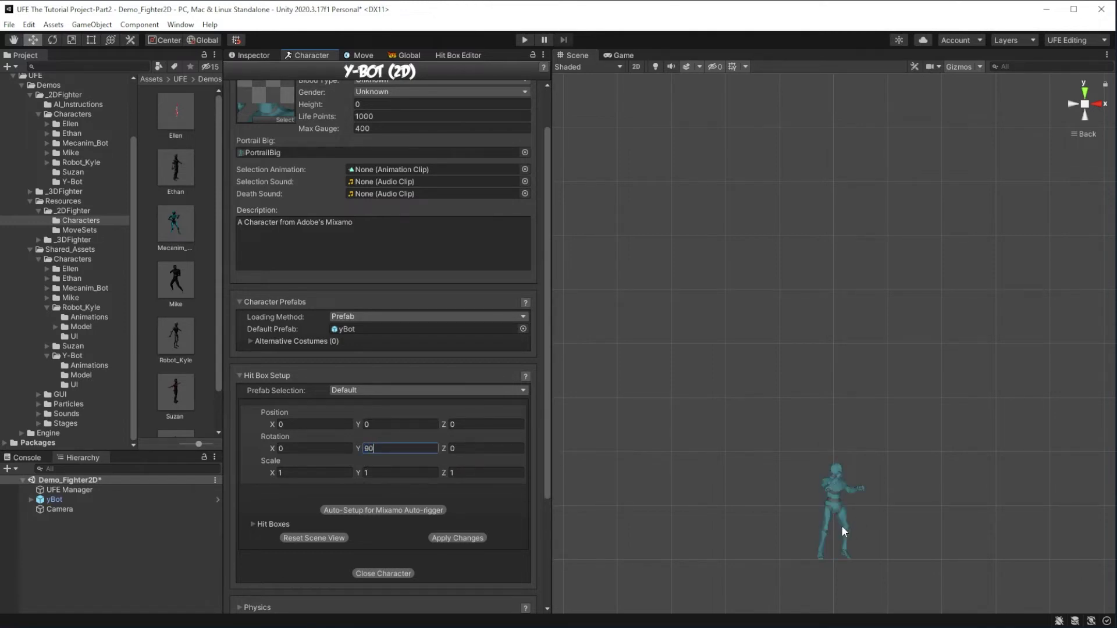
{"action": "scroll", "coordinate": [843, 542], "scroll_direction": "up", "scroll_amount": 6}
{"action": "middle_click_drag", "start_coordinate": [846, 540], "coordinate": [859, 460]}
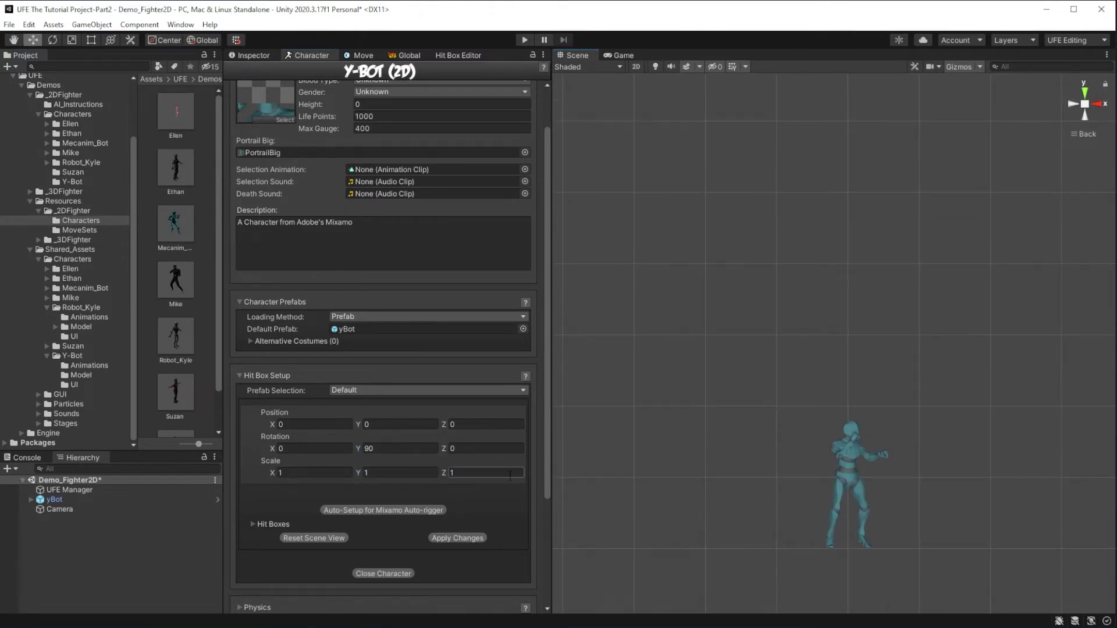
{"action": "left_click", "coordinate": [325, 473]}
{"action": "key", "text": "Return"}
Widen the Project panel and open the Robot_Kyle character in Hit Box Setup, closing Y-Bot, to examine its scale and hit boxes.
{"action": "left_click_drag", "start_coordinate": [224, 221], "coordinate": [317, 213]}
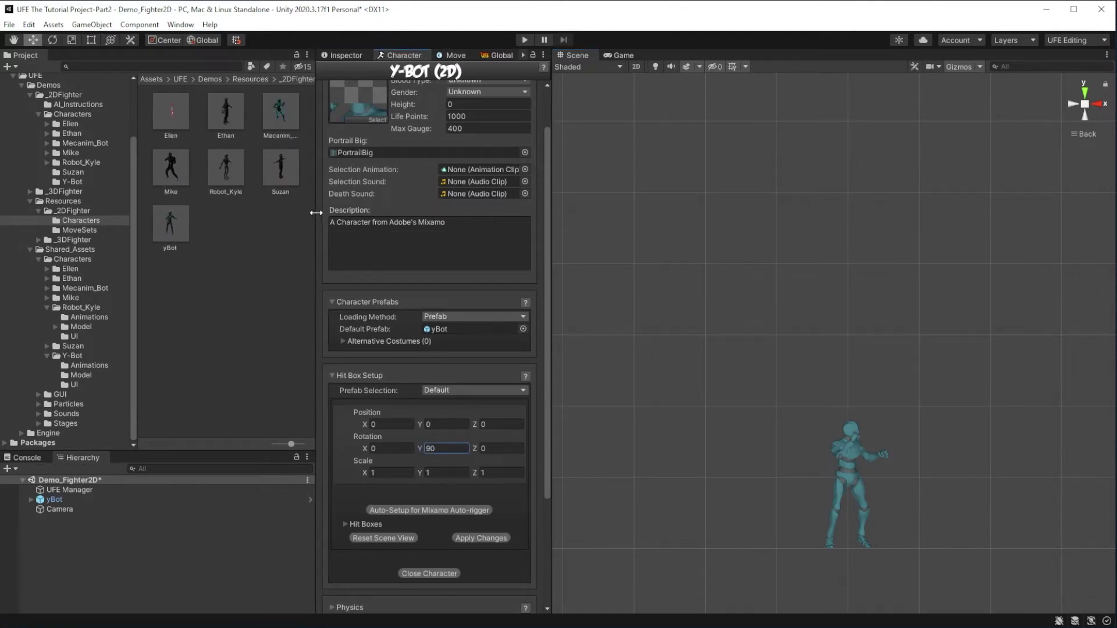
{"action": "left_click", "coordinate": [74, 160]}
{"action": "left_click", "coordinate": [268, 121]}
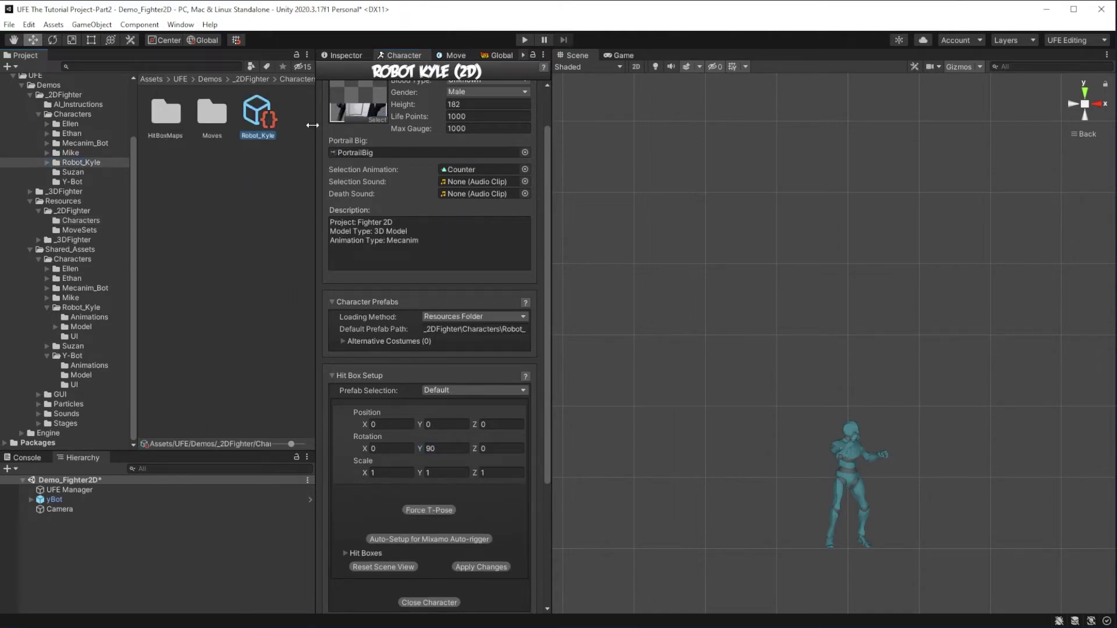
{"action": "scroll", "coordinate": [431, 497], "scroll_direction": "down", "scroll_amount": 1}
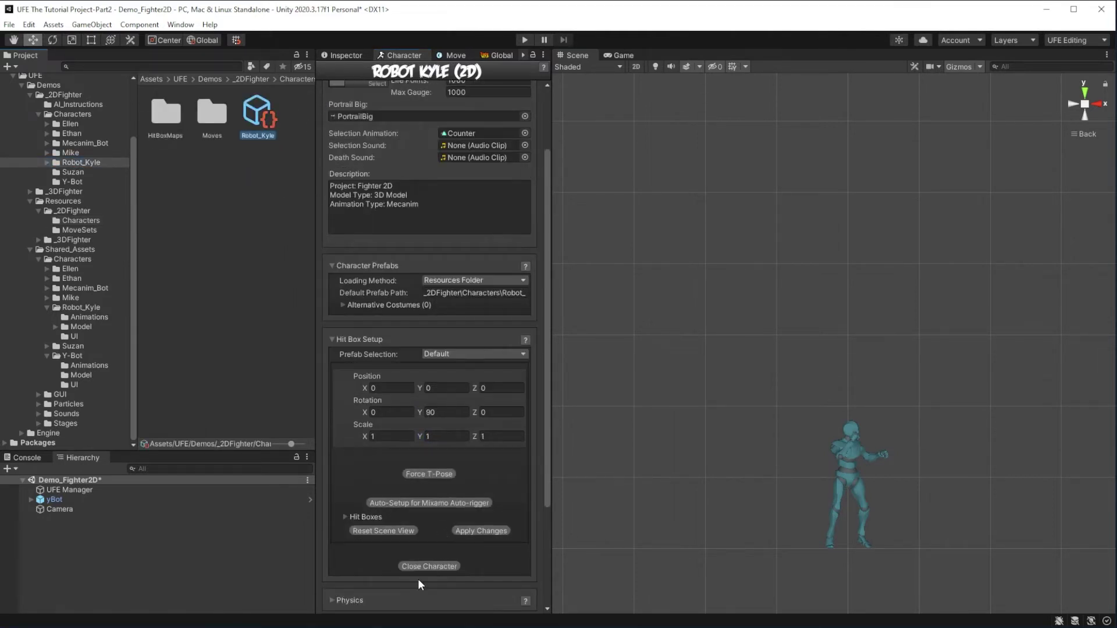
{"action": "left_click", "coordinate": [431, 565]}
{"action": "left_click", "coordinate": [418, 419]}
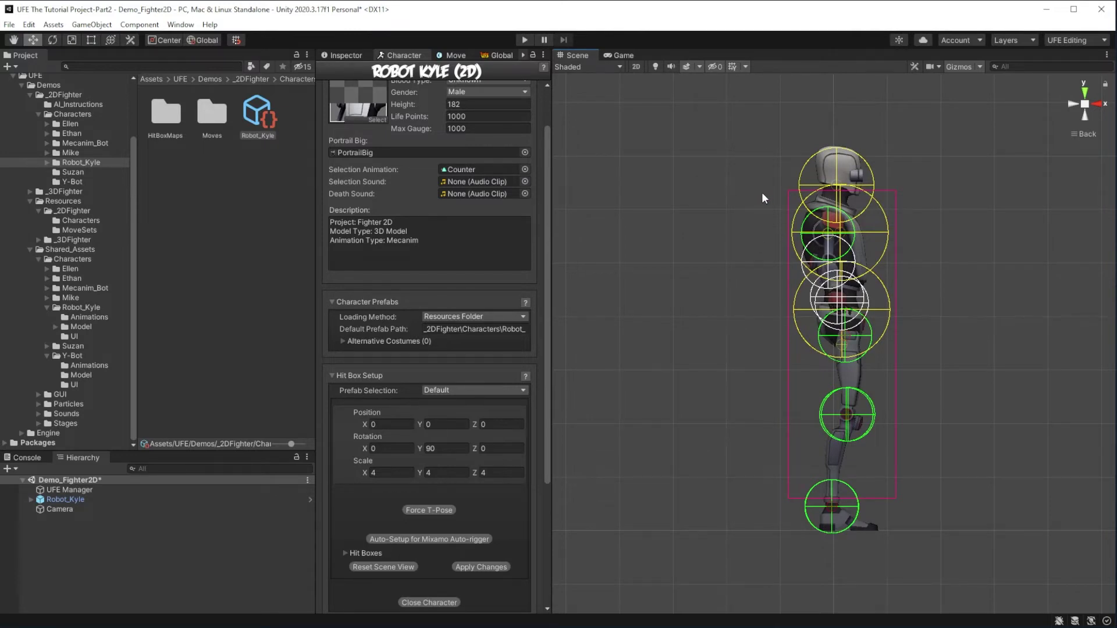
{"action": "scroll", "coordinate": [764, 198], "scroll_direction": "down", "scroll_amount": 2}
Go to the Y-Bot character folder and reopen Y-Bot in Hit Box Setup, closing Robot_Kyle.
{"action": "left_click", "coordinate": [252, 80]}
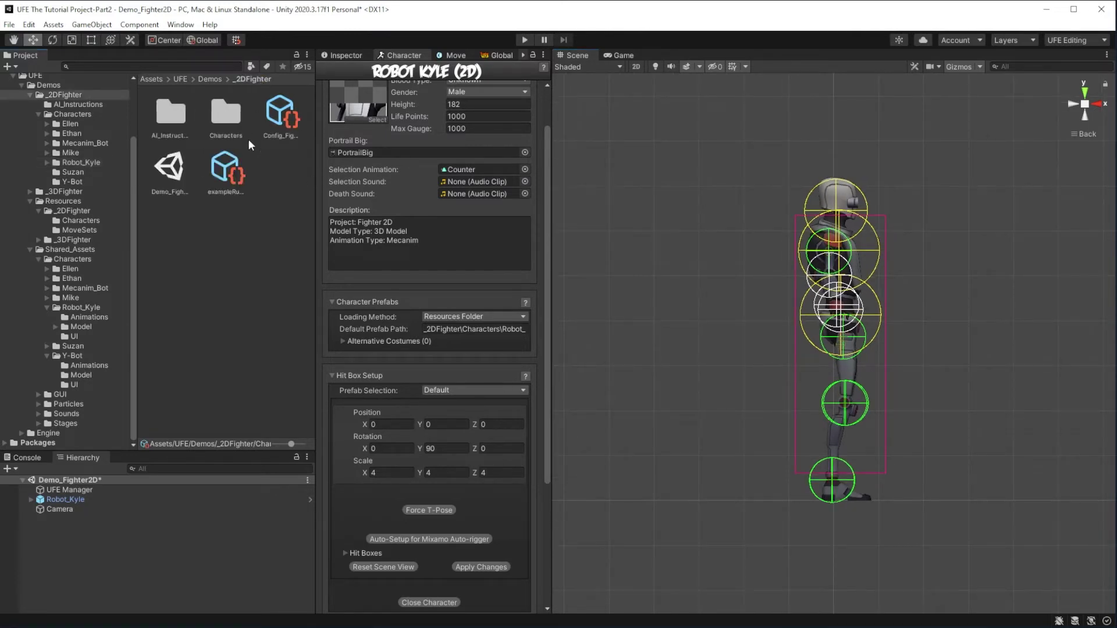
{"action": "double_click", "coordinate": [215, 121]}
{"action": "double_click", "coordinate": [167, 238]}
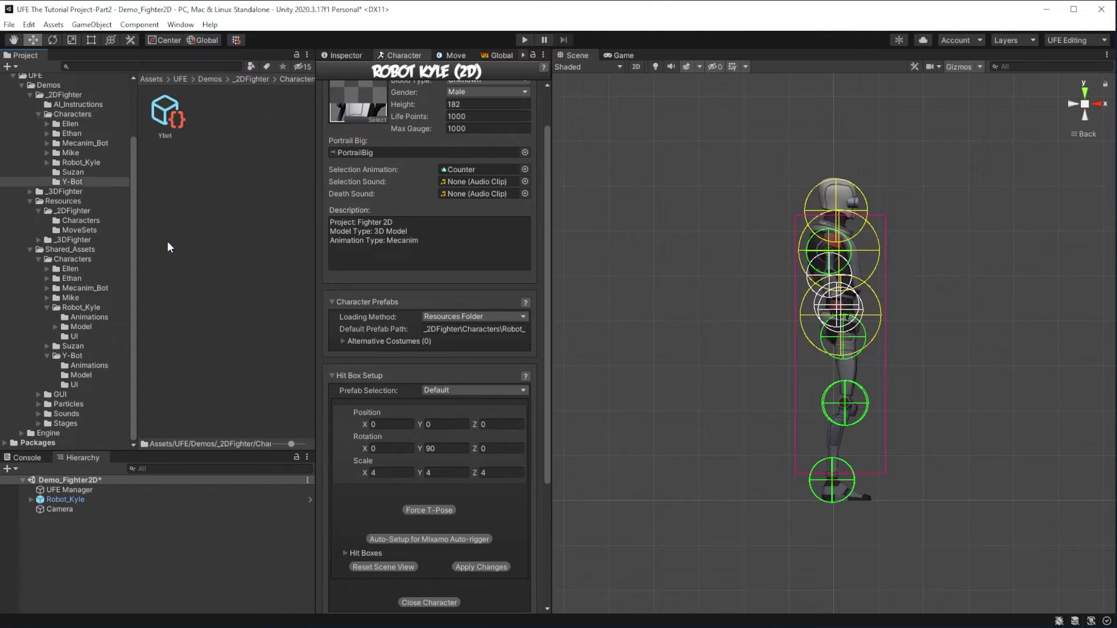
{"action": "left_click", "coordinate": [166, 119]}
{"action": "scroll", "coordinate": [465, 501], "scroll_direction": "down", "scroll_amount": 1}
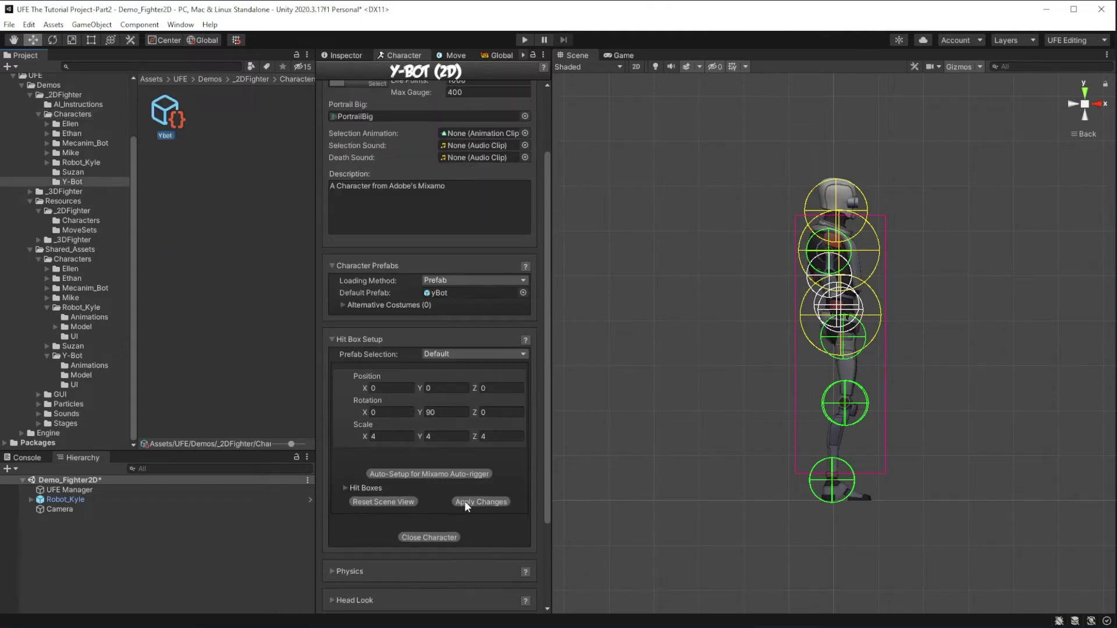
{"action": "left_click", "coordinate": [441, 537]}
{"action": "left_click", "coordinate": [420, 418]}
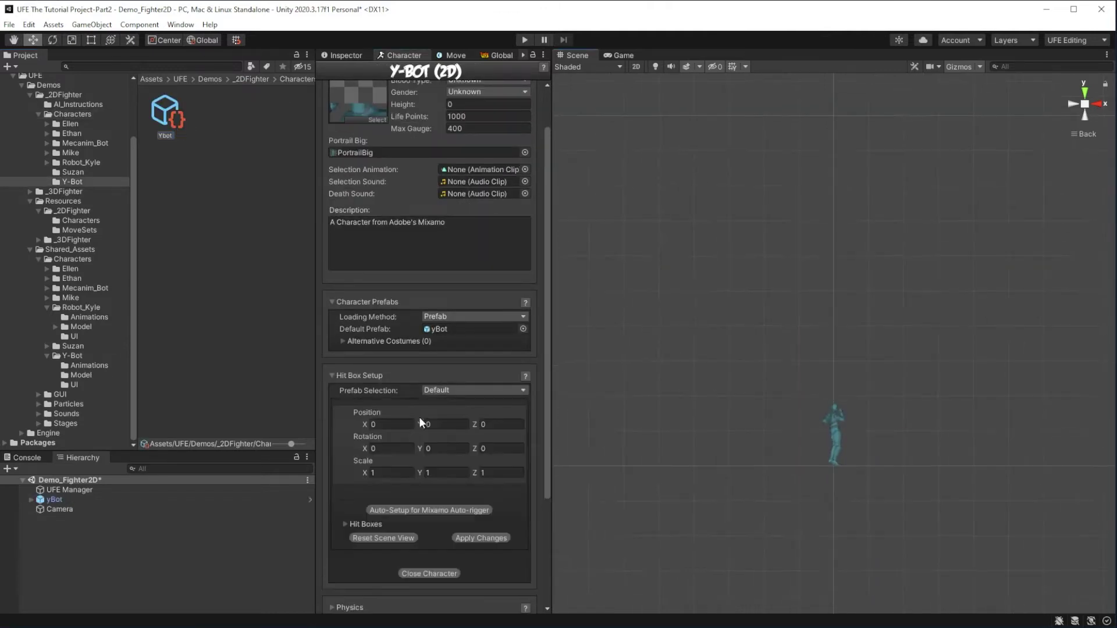
Set Y-Bot's scale to 4 on X, Y and Z in Hit Box Setup.
{"action": "left_click", "coordinate": [401, 472]}
{"action": "type", "text": "4"}
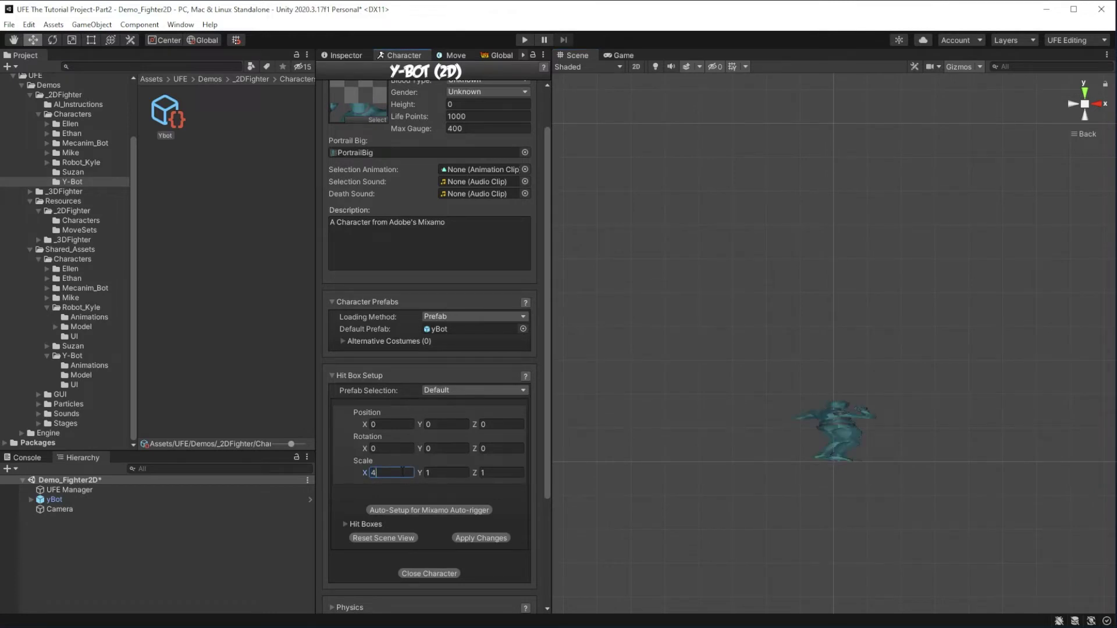
{"action": "key", "text": "Tab"}
{"action": "type", "text": "4"}
{"action": "key", "text": "Tab"}
{"action": "type", "text": "4"}
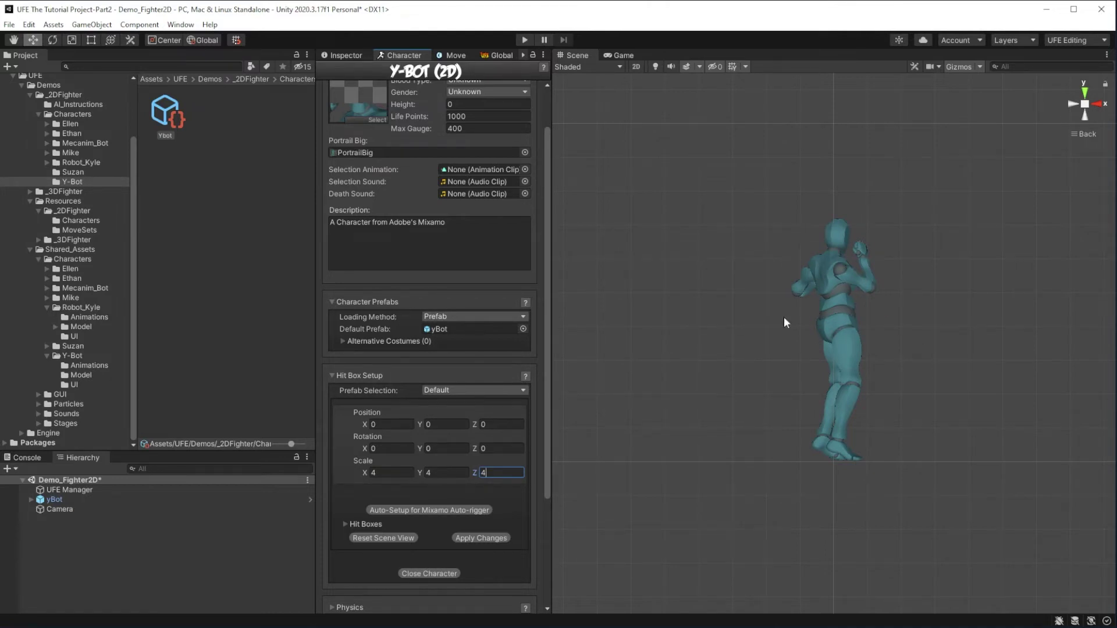
Set Y-Bot's Y rotation to 90 in Hit Box Setup and apply the changes.
{"action": "scroll", "coordinate": [452, 194], "scroll_direction": "up", "scroll_amount": 1}
{"action": "scroll", "coordinate": [434, 127], "scroll_direction": "down", "scroll_amount": 2}
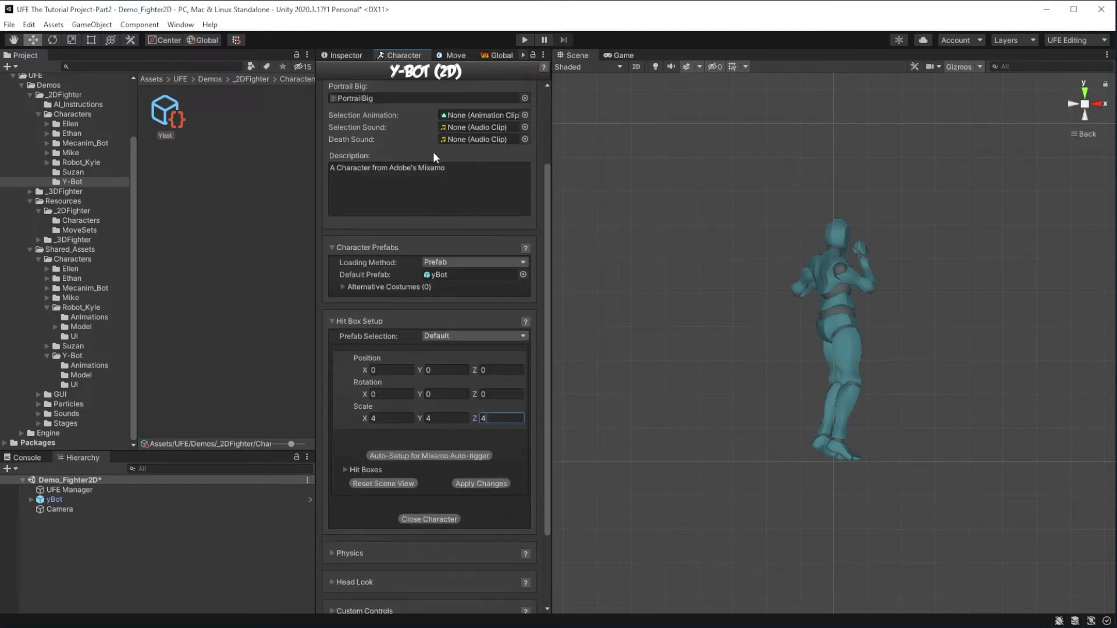
{"action": "scroll", "coordinate": [437, 233], "scroll_direction": "up", "scroll_amount": 3}
{"action": "scroll", "coordinate": [425, 273], "scroll_direction": "down", "scroll_amount": 4}
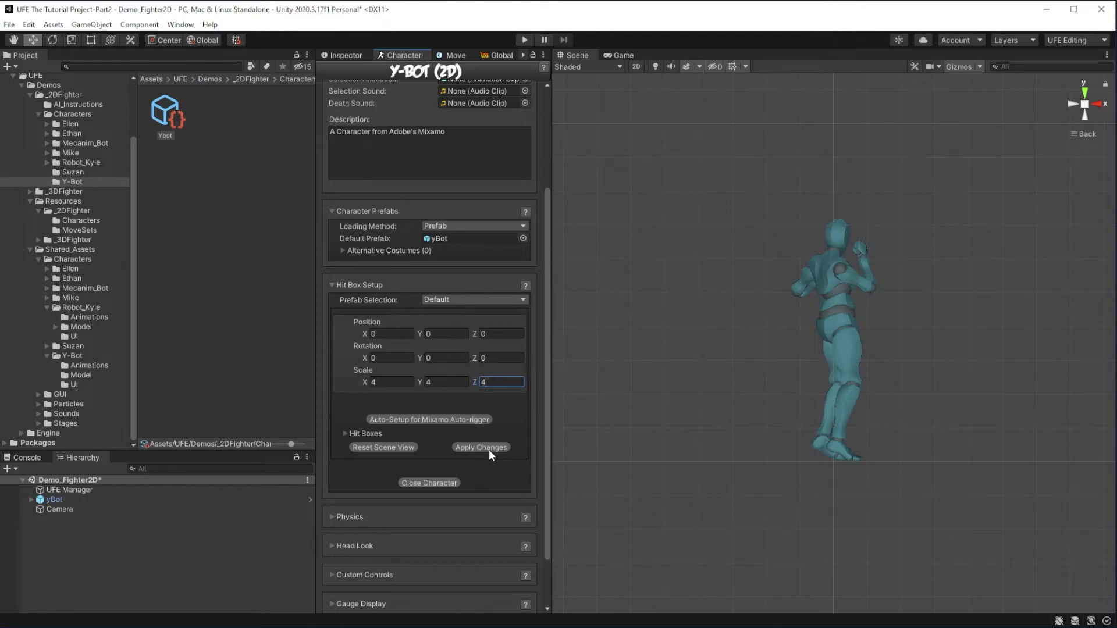
{"action": "left_click", "coordinate": [443, 358]}
{"action": "type", "text": "90"}
{"action": "middle_click_drag", "start_coordinate": [983, 300], "coordinate": [927, 318]}
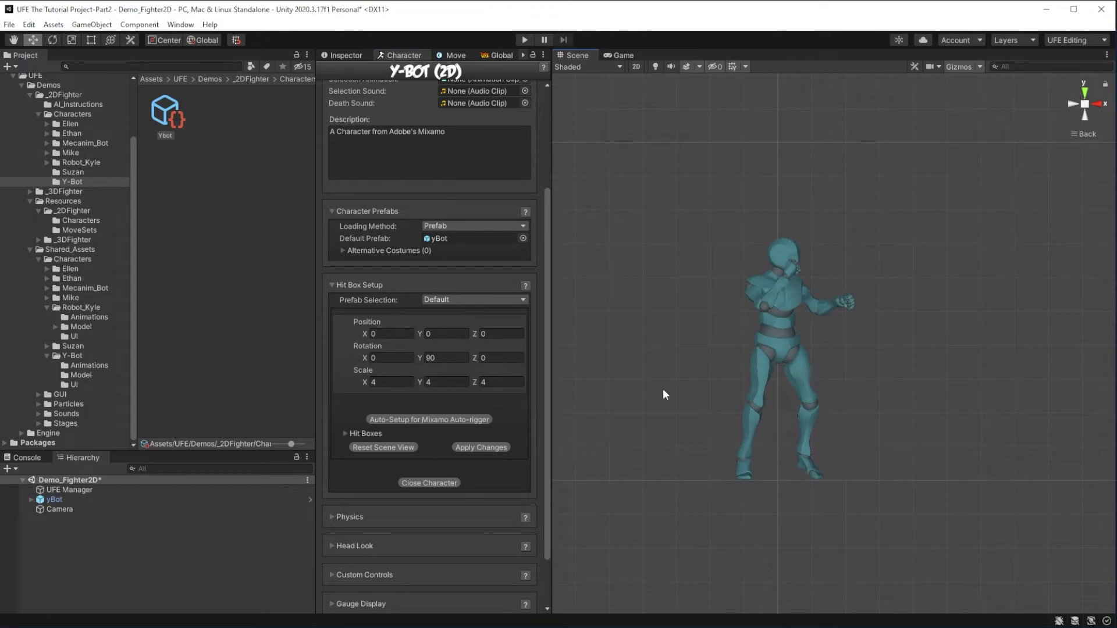
{"action": "left_click", "coordinate": [489, 447]}
Widen the character editor and add a new hit box with its body part set to Head.
{"action": "left_click_drag", "start_coordinate": [316, 341], "coordinate": [200, 343]}
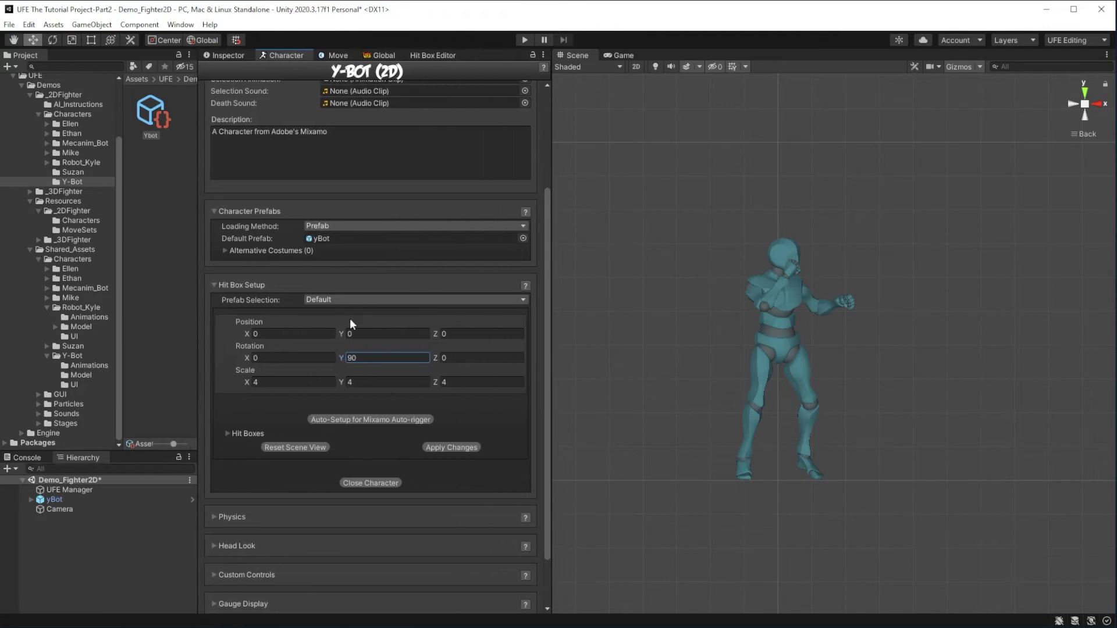
{"action": "scroll", "coordinate": [469, 397], "scroll_direction": "down", "scroll_amount": 1}
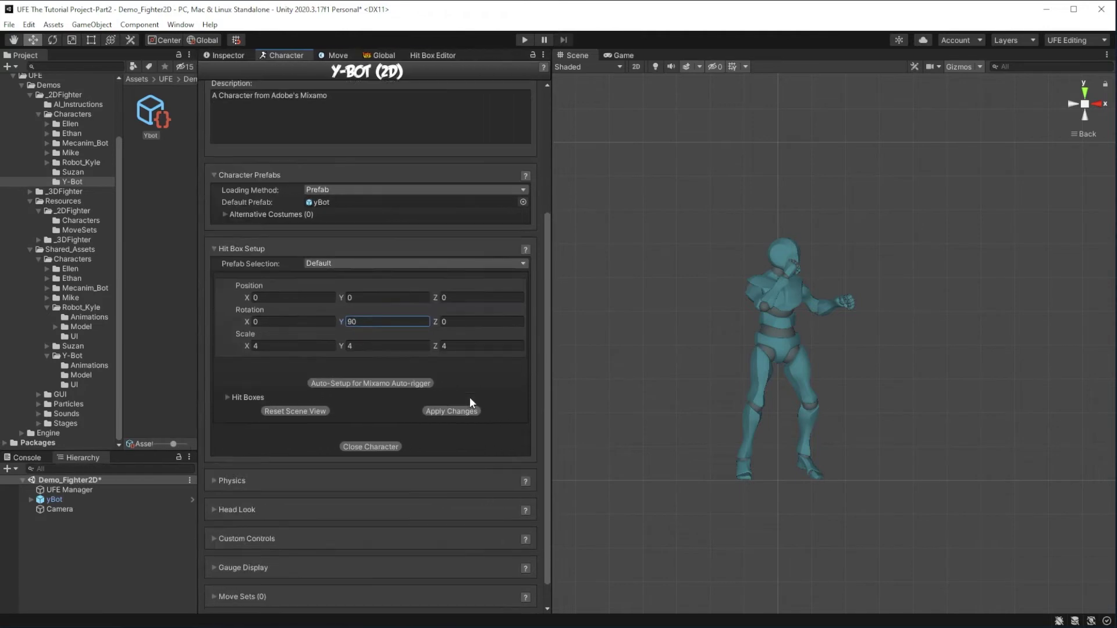
{"action": "left_click", "coordinate": [229, 396]}
{"action": "scroll", "coordinate": [387, 399], "scroll_direction": "down", "scroll_amount": 1}
{"action": "left_click", "coordinate": [367, 362]}
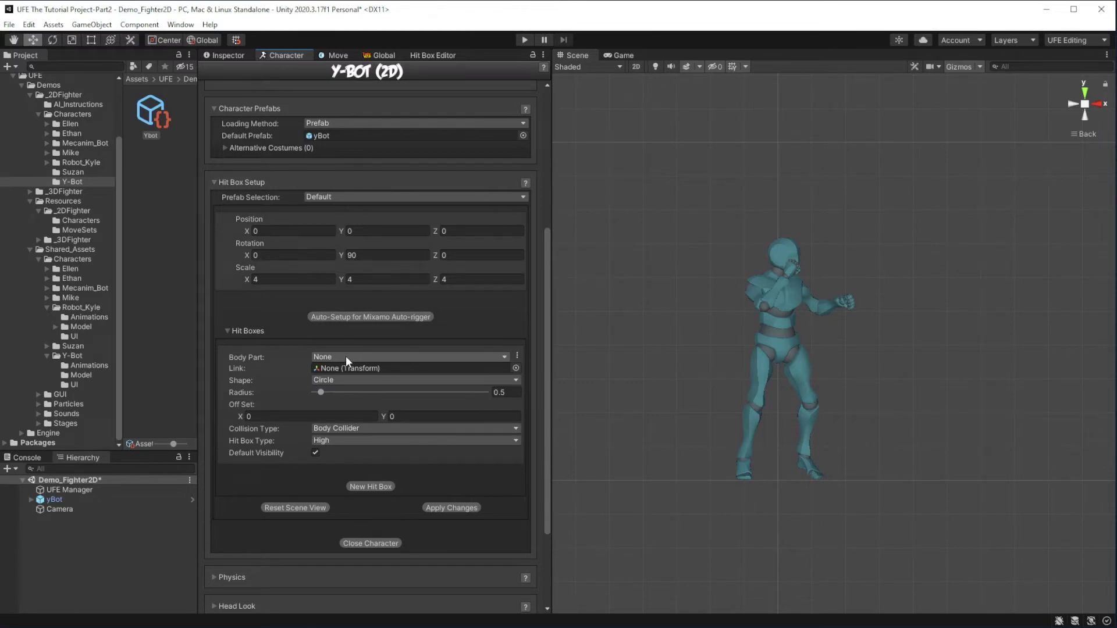
{"action": "left_click", "coordinate": [345, 356]}
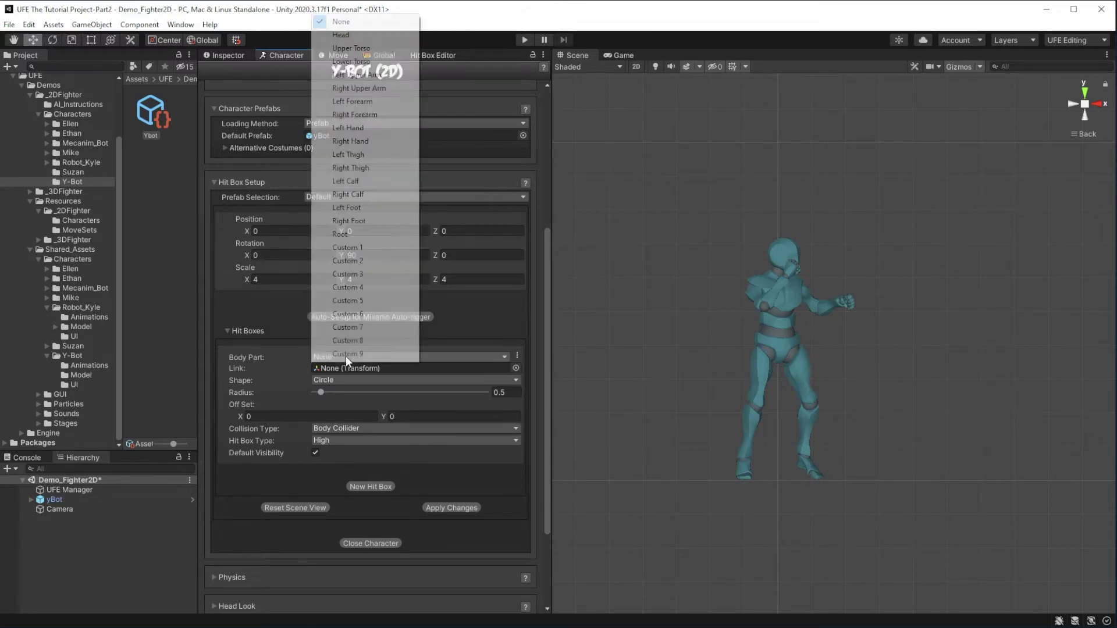
{"action": "left_click", "coordinate": [394, 34]}
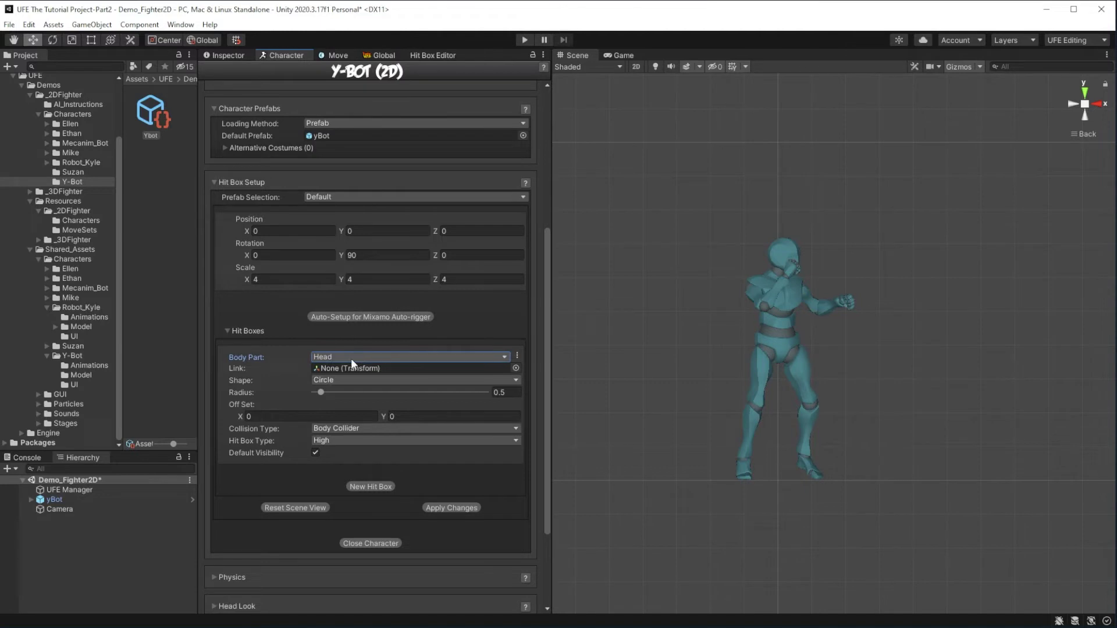
Link the Head hit box to the mixamorig:Head transform.
{"action": "left_click", "coordinate": [515, 369]}
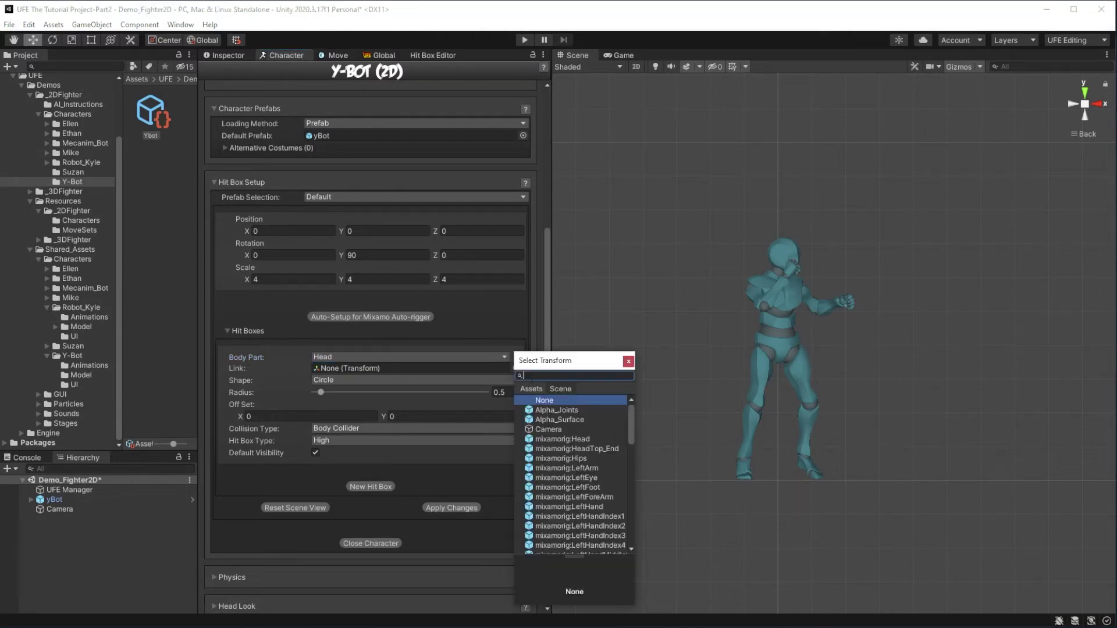
{"action": "type", "text": "head"}
{"action": "left_click", "coordinate": [586, 410]}
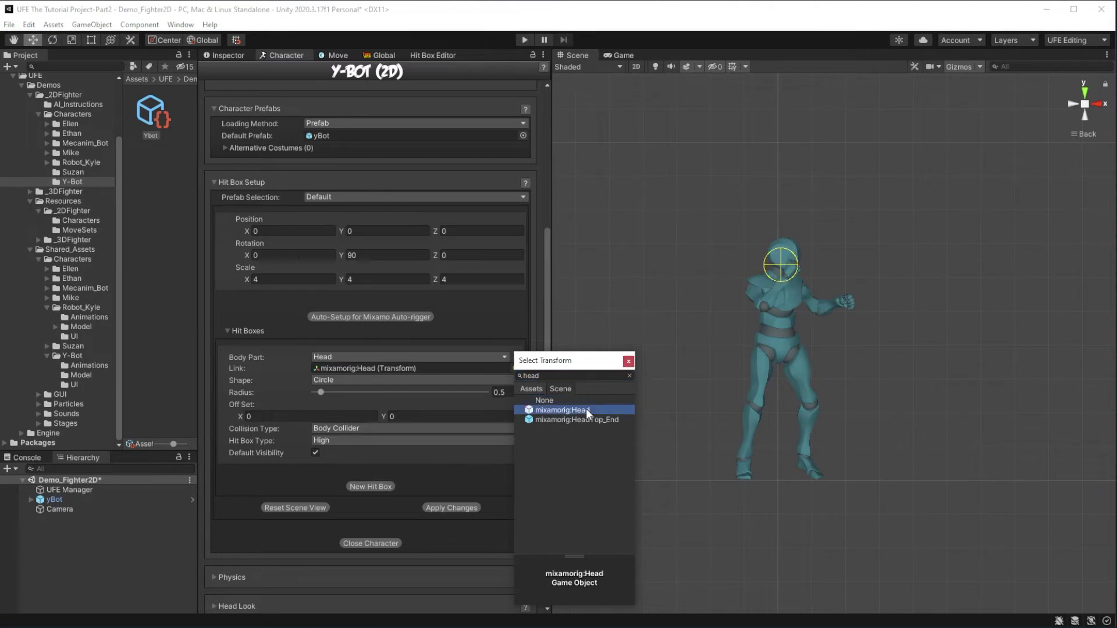
{"action": "left_click", "coordinate": [586, 410]}
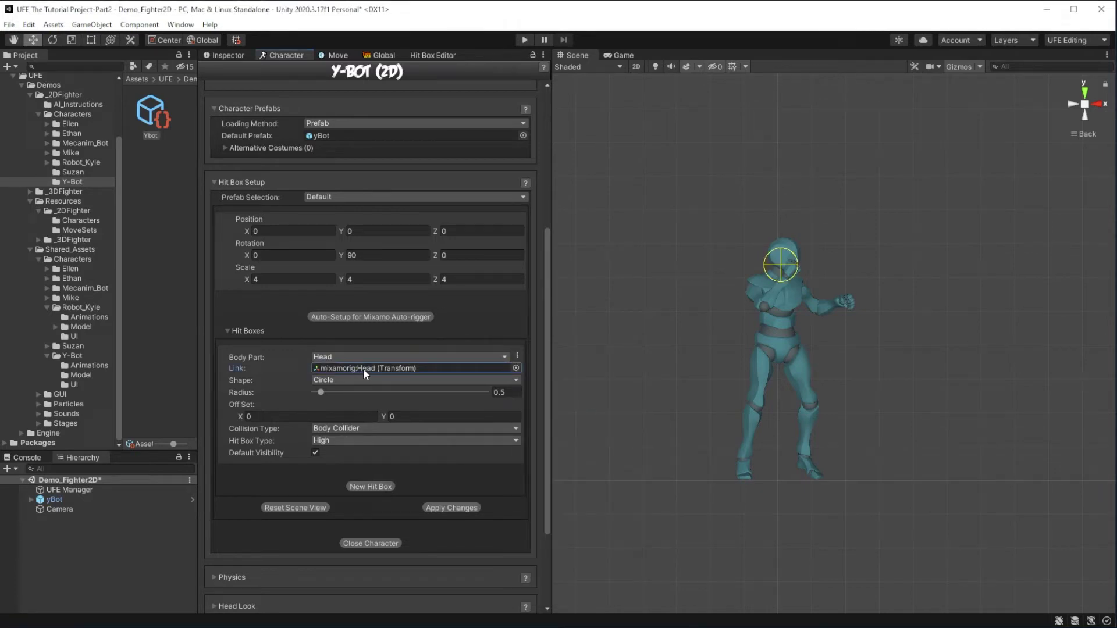
Try the Rectangle shape on the Head hit box and switch it back to Circle.
{"action": "scroll", "coordinate": [745, 221], "scroll_direction": "up", "scroll_amount": 2}
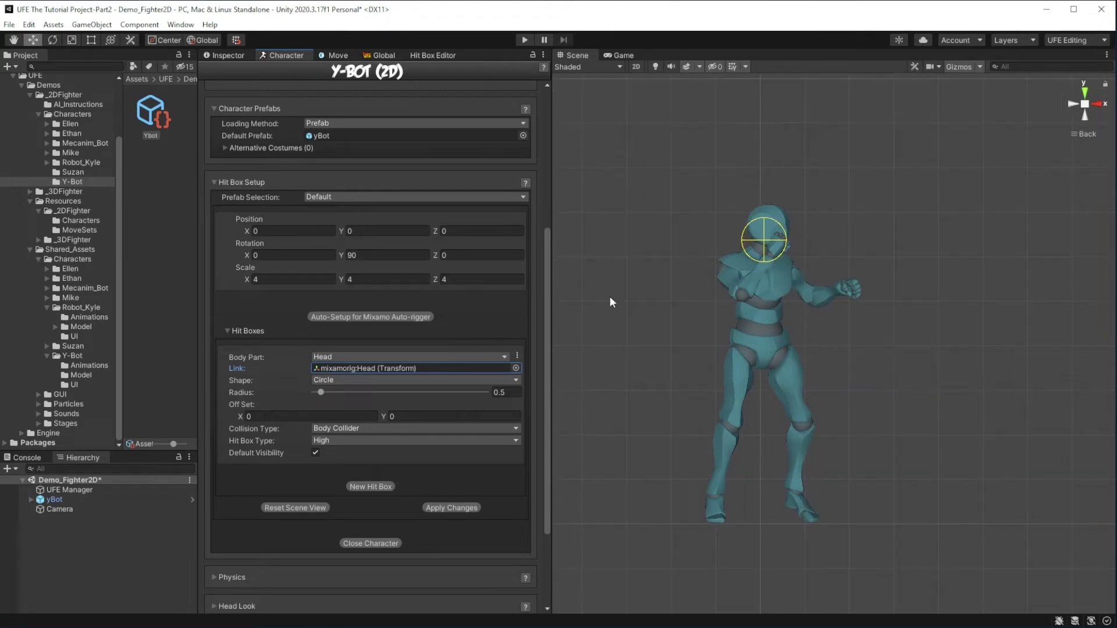
{"action": "left_click", "coordinate": [340, 379]}
{"action": "left_click", "coordinate": [329, 407]}
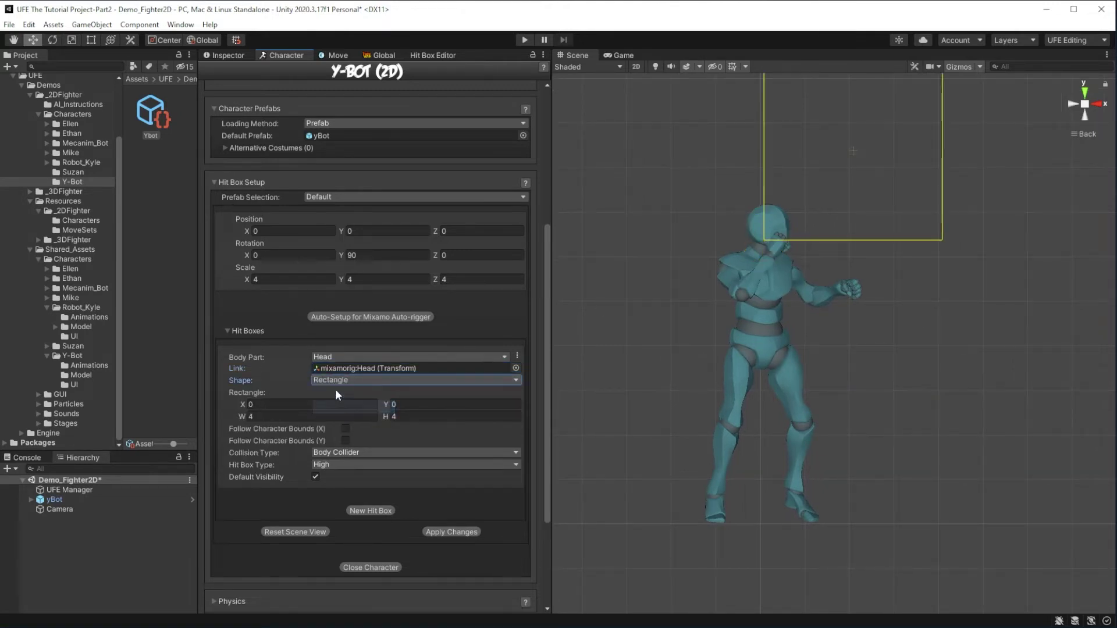
{"action": "left_click", "coordinate": [341, 379]}
{"action": "left_click", "coordinate": [336, 395]}
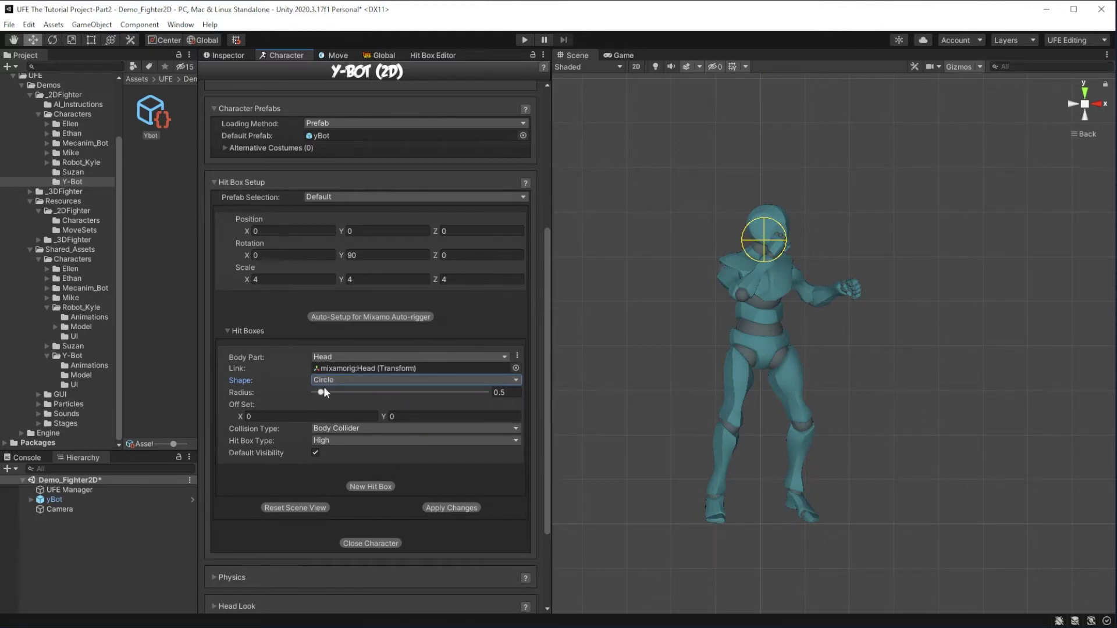
Set the Head hit box's radius to 0.57 and its offset to X 0.03, Y 0.23.
{"action": "left_click_drag", "start_coordinate": [320, 391], "coordinate": [324, 395]}
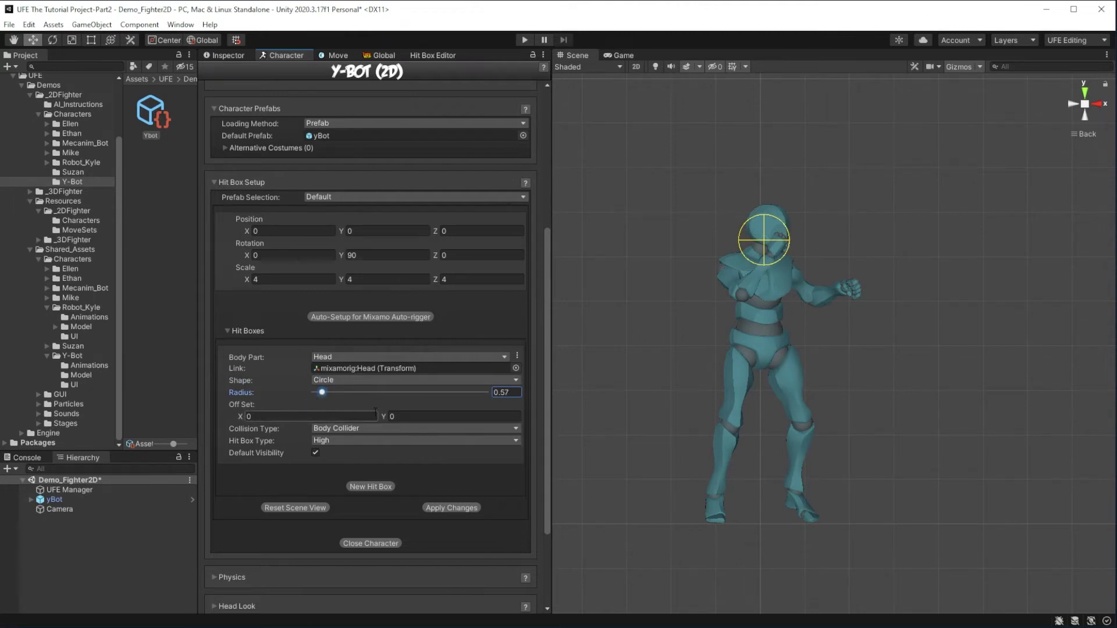
{"action": "mouse_move", "coordinate": [383, 417]}
{"action": "left_mouse_down"}
{"action": "mouse_move", "coordinate": [369, 413]}
{"action": "mouse_move", "coordinate": [384, 410]}
{"action": "left_mouse_up"}
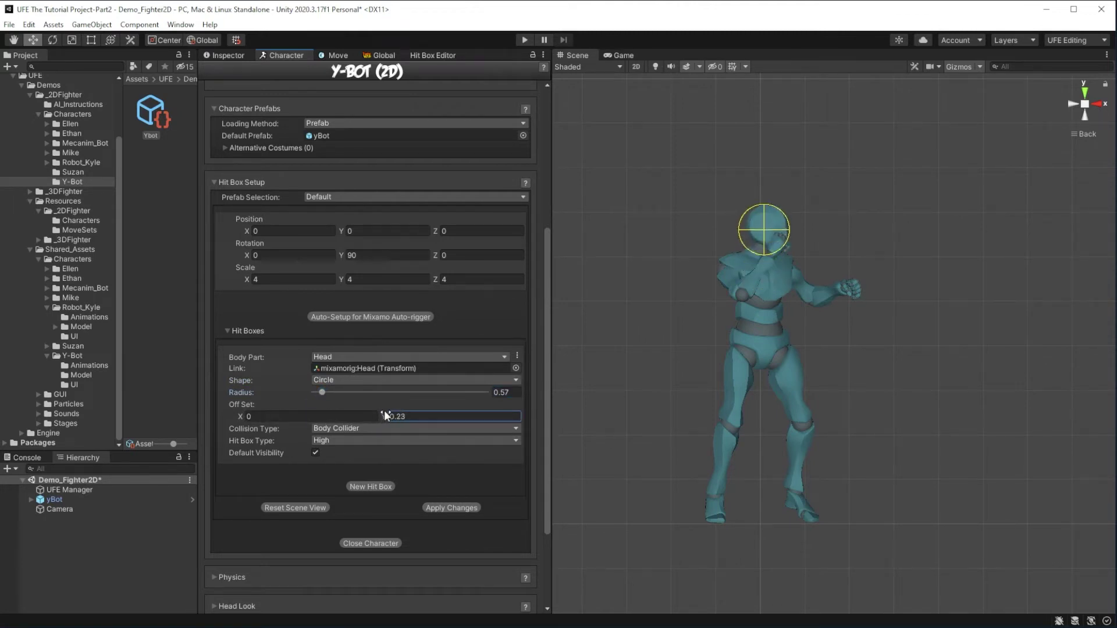
{"action": "left_click_drag", "start_coordinate": [240, 418], "coordinate": [312, 408]}
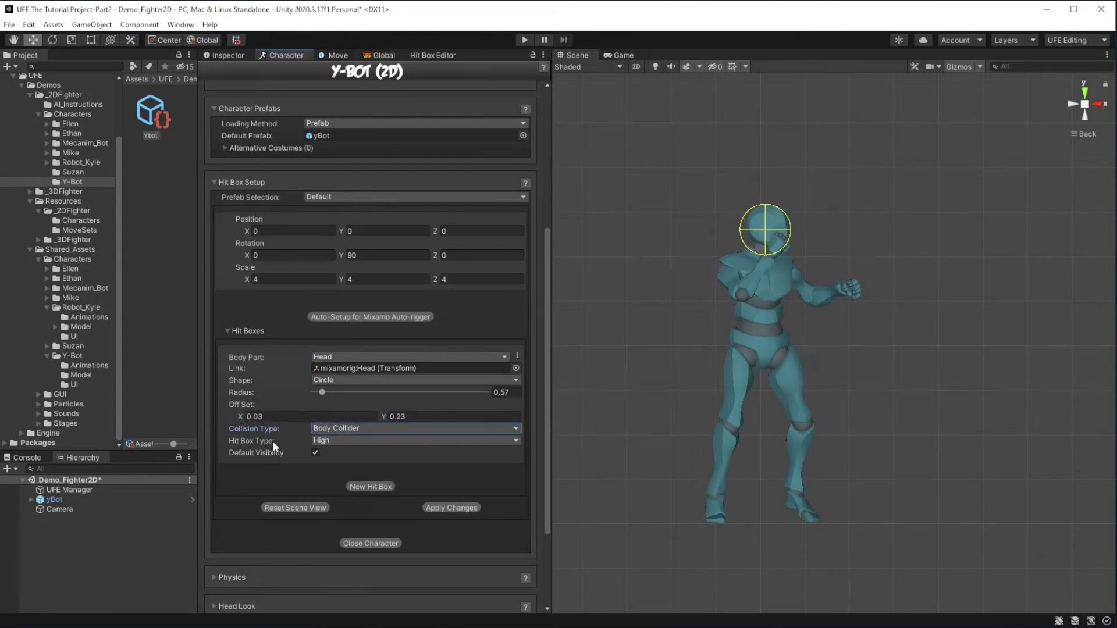
Review the Head hit box's type and collision options, keeping High and Body Collider.
{"action": "left_click", "coordinate": [345, 440]}
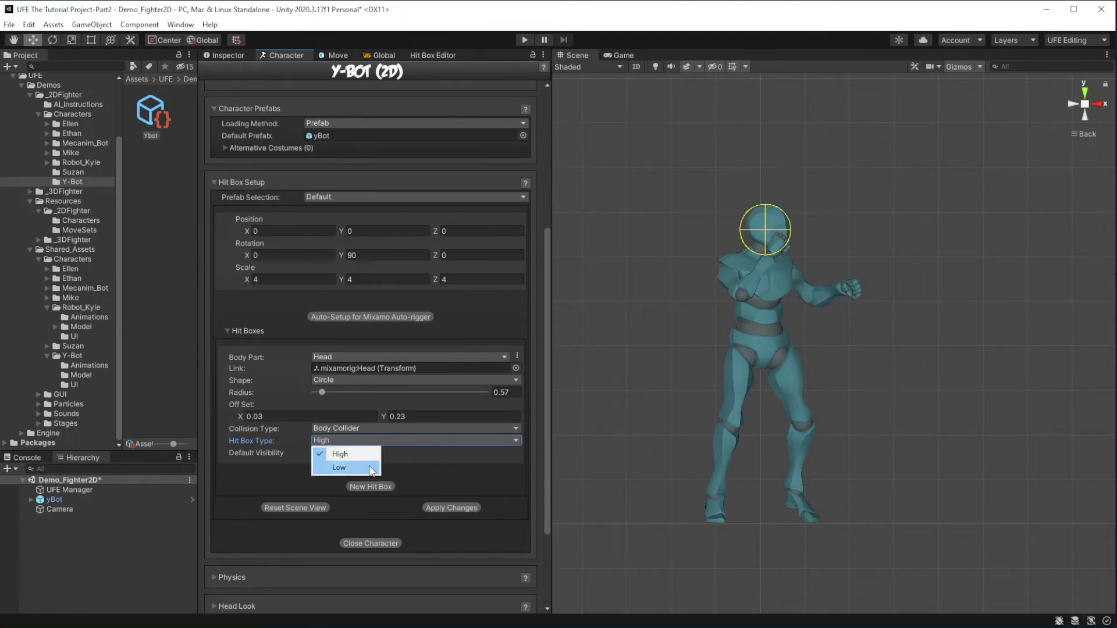
{"action": "left_click", "coordinate": [343, 455]}
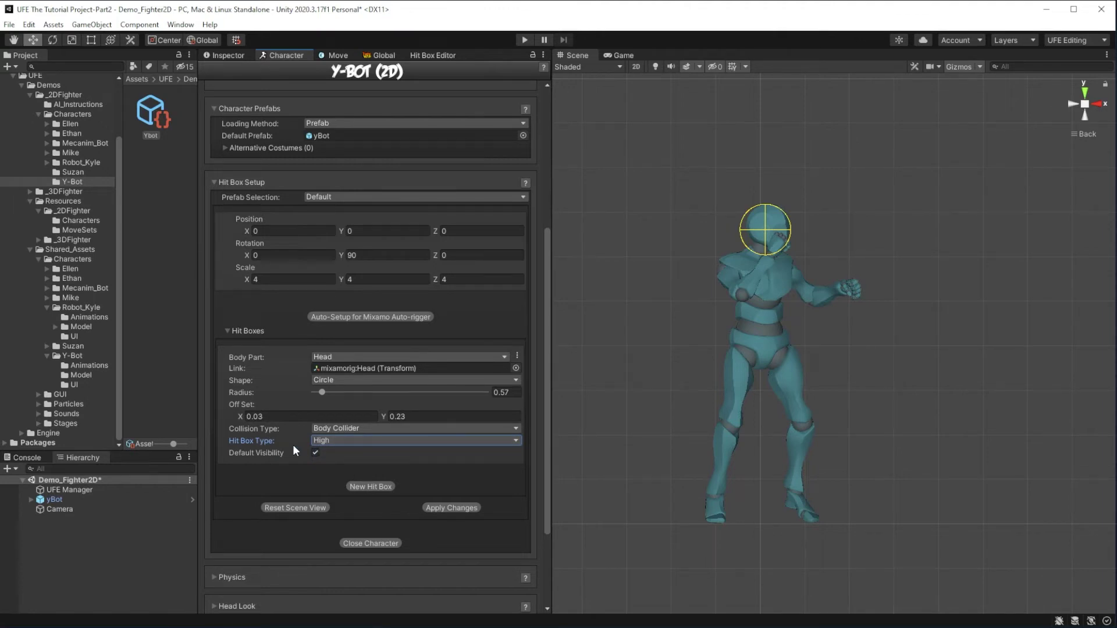
{"action": "left_click", "coordinate": [335, 429]}
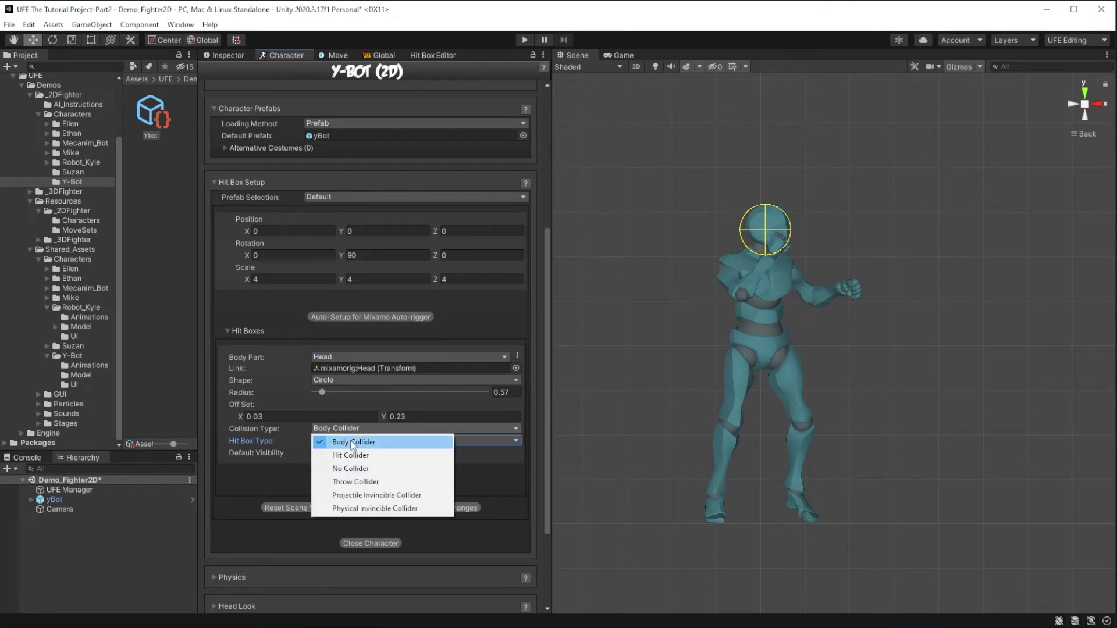
{"action": "left_click", "coordinate": [353, 444]}
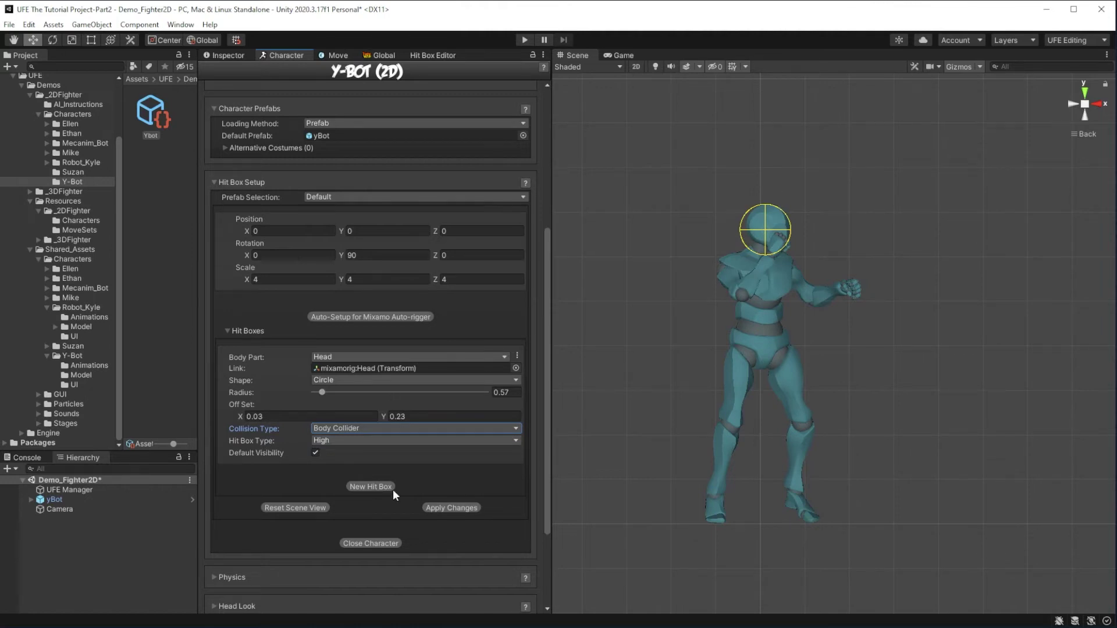
Add a second hit box for the Upper Torso and link it to the mixamorig:Spine2 transform.
{"action": "left_click", "coordinate": [370, 486]}
{"action": "left_click", "coordinate": [490, 410]}
{"action": "left_click", "coordinate": [349, 91]}
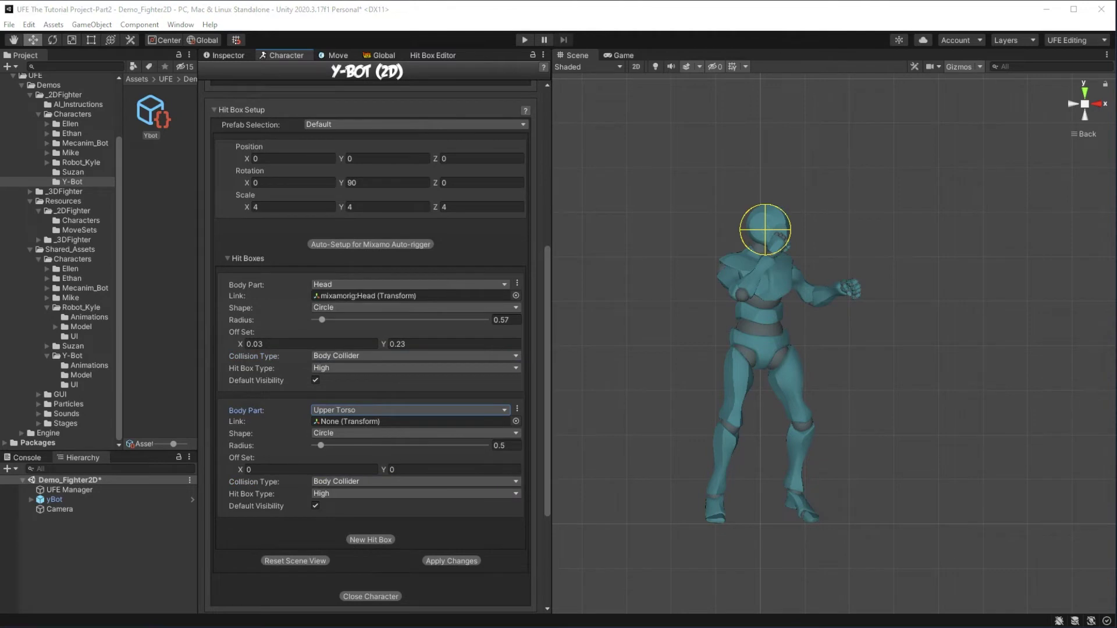
{"action": "left_click", "coordinate": [516, 421]}
{"action": "type", "text": "spine"}
{"action": "key", "text": "Down"}
{"action": "key", "text": "Down"}
{"action": "key", "text": "Down"}
Change the Upper Torso hit box's shape to Rectangle, trying a size of 2 by 2 before setting width 1 and height 1.
{"action": "left_click", "coordinate": [355, 434]}
{"action": "left_click", "coordinate": [343, 458]}
{"action": "left_click", "coordinate": [315, 470]}
{"action": "type", "text": "2"}
{"action": "key", "text": "Tab"}
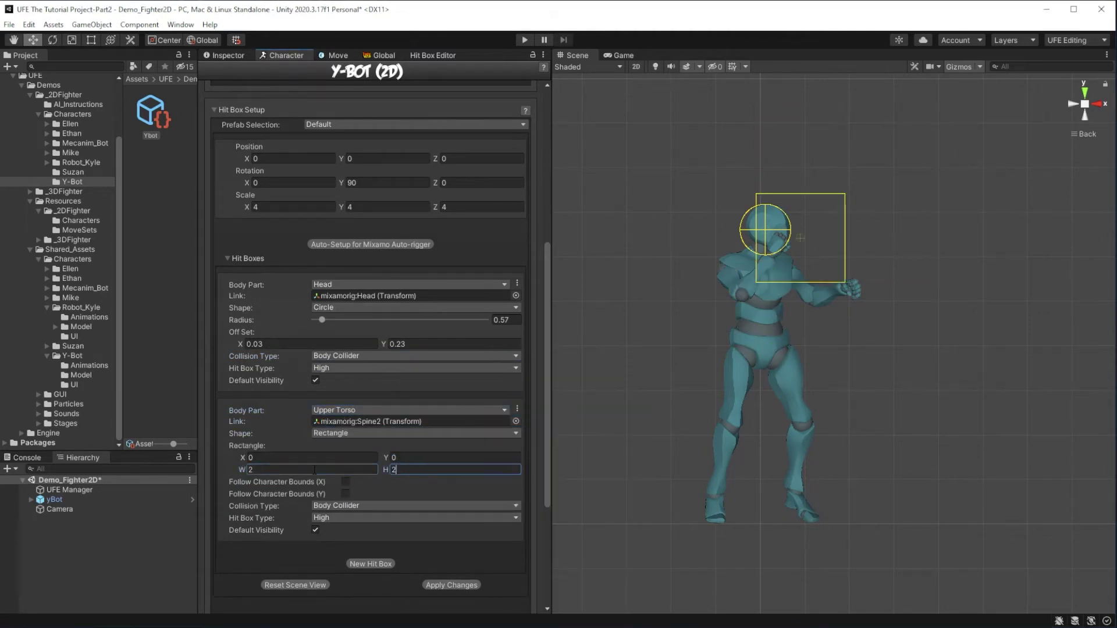
{"action": "left_click", "coordinate": [315, 470]}
{"action": "type", "text": "1"}
{"action": "key", "text": "Tab"}
{"action": "type", "text": "1"}
Fit the Upper Torso rectangle over the chest with X -0.47, Y -0.39, width 1.31 and height 1.12.
{"action": "left_click_drag", "start_coordinate": [243, 459], "coordinate": [236, 459]}
{"action": "left_click_drag", "start_coordinate": [385, 458], "coordinate": [380, 460]}
{"action": "left_click", "coordinate": [244, 458]}
{"action": "left_click_drag", "start_coordinate": [242, 469], "coordinate": [240, 458]}
{"action": "left_click_drag", "start_coordinate": [386, 458], "coordinate": [389, 469]}
{"action": "left_click_drag", "start_coordinate": [386, 459], "coordinate": [379, 459]}
Add a third hit box for the Lower Torso and link it to the mixamorig:Spine1 transform.
{"action": "left_click", "coordinate": [370, 564]}
{"action": "scroll", "coordinate": [371, 559], "scroll_direction": "down", "scroll_amount": 2}
{"action": "left_click", "coordinate": [360, 488]}
{"action": "left_click", "coordinate": [349, 192]}
{"action": "left_click", "coordinate": [515, 499]}
{"action": "type", "text": "spine"}
{"action": "key", "text": "Down"}
{"action": "key", "text": "Down"}
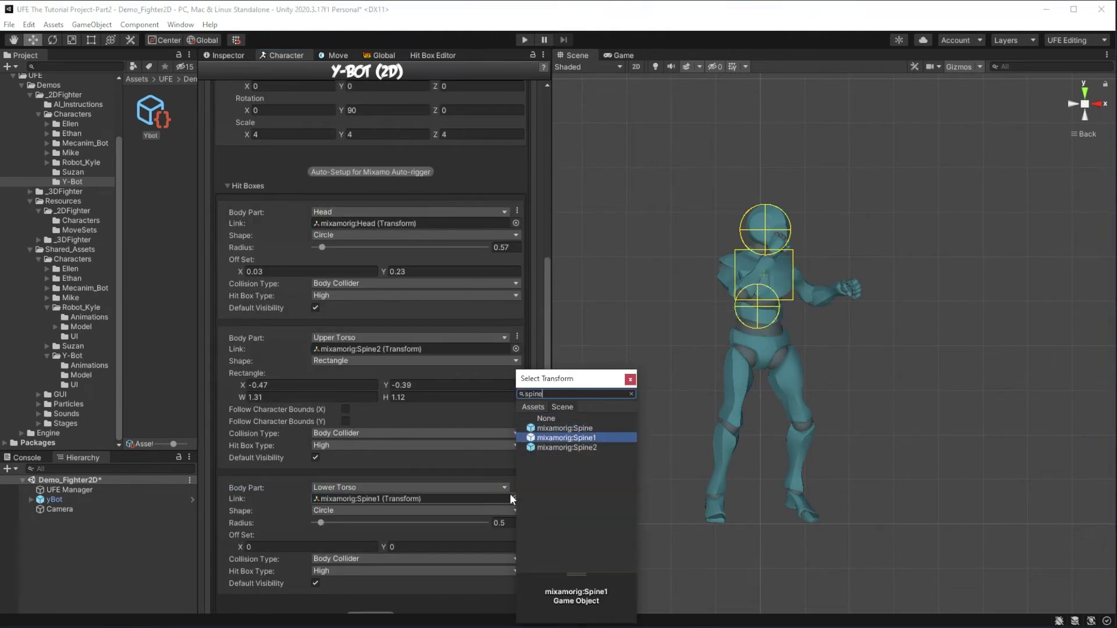
Change the Lower Torso hit box's shape to Rectangle with width 1 and height 1.12.
{"action": "left_click", "coordinate": [407, 510]}
{"action": "left_click", "coordinate": [392, 534]}
{"action": "scroll", "coordinate": [392, 486], "scroll_direction": "down", "scroll_amount": 1}
{"action": "left_click", "coordinate": [325, 511]}
{"action": "type", "text": "1"}
{"action": "key", "text": "Tab"}
{"action": "type", "text": "1.12"}
Fit the Lower Torso rectangle over the hips with X -0.58, Y -1.24 and width 1.53.
{"action": "left_click_drag", "start_coordinate": [243, 498], "coordinate": [230, 499]}
{"action": "left_click_drag", "start_coordinate": [385, 499], "coordinate": [369, 500]}
{"action": "left_click_drag", "start_coordinate": [242, 510], "coordinate": [250, 511]}
{"action": "left_click_drag", "start_coordinate": [386, 499], "coordinate": [379, 499]}
{"action": "left_click_drag", "start_coordinate": [244, 500], "coordinate": [240, 499]}
{"action": "left_click_drag", "start_coordinate": [244, 511], "coordinate": [251, 510]}
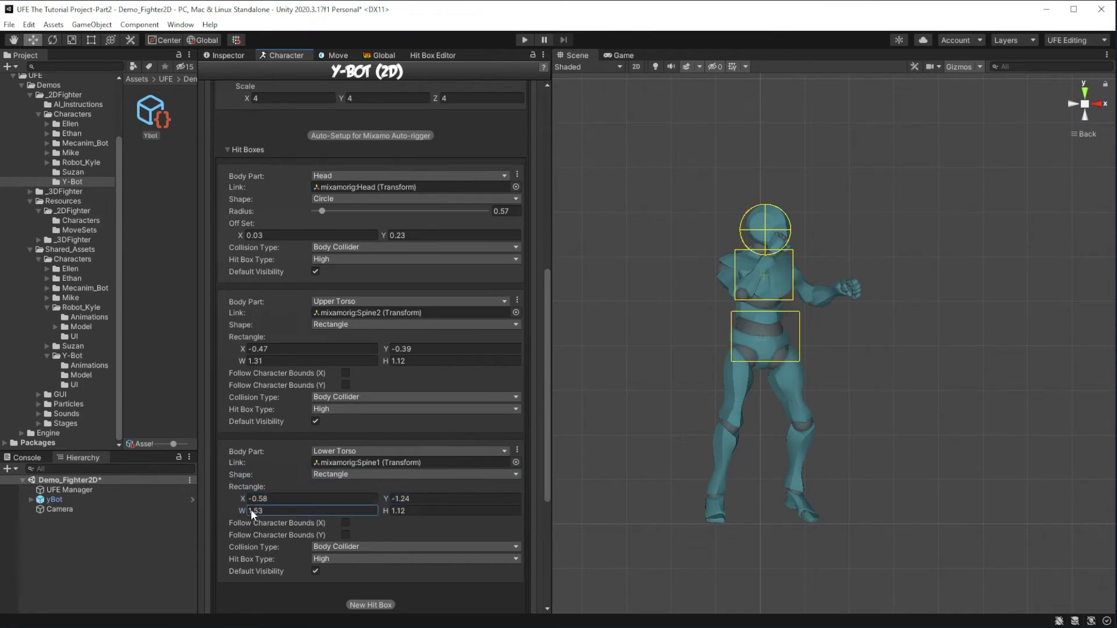
Set the Lower Torso rectangle to width 1.35 and height 1.43, and the Upper Torso rectangle to X -0.67 and width 1.56.
{"action": "left_click_drag", "start_coordinate": [385, 510], "coordinate": [392, 511]}
{"action": "left_click_drag", "start_coordinate": [242, 511], "coordinate": [237, 511]}
{"action": "left_click_drag", "start_coordinate": [243, 362], "coordinate": [249, 360]}
{"action": "left_click_drag", "start_coordinate": [243, 349], "coordinate": [237, 348]}
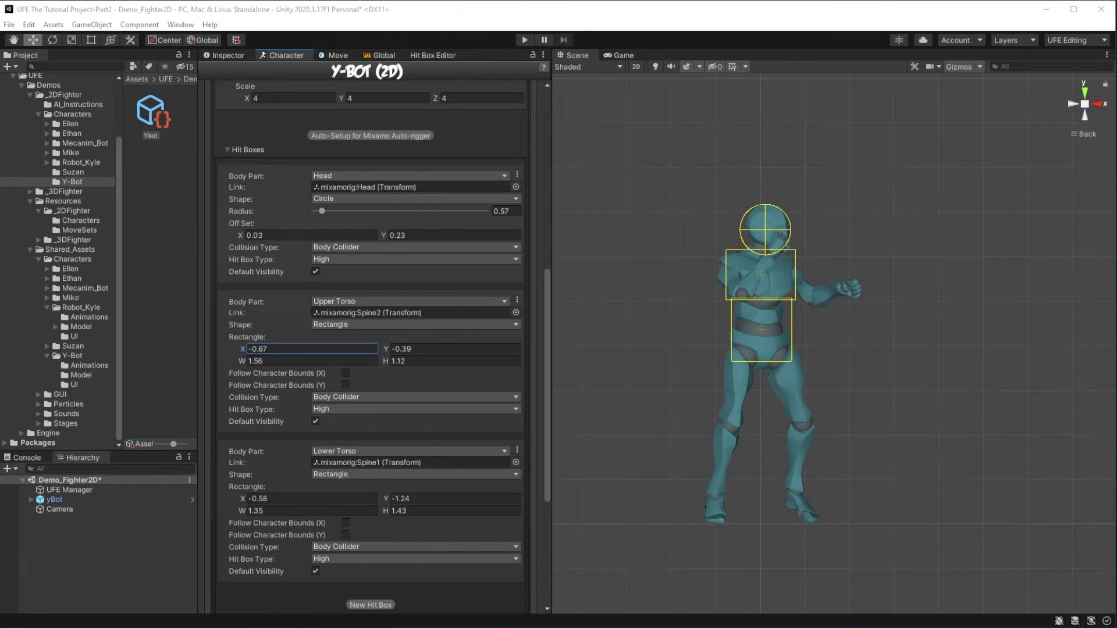
{"action": "left_click", "coordinate": [386, 510]}
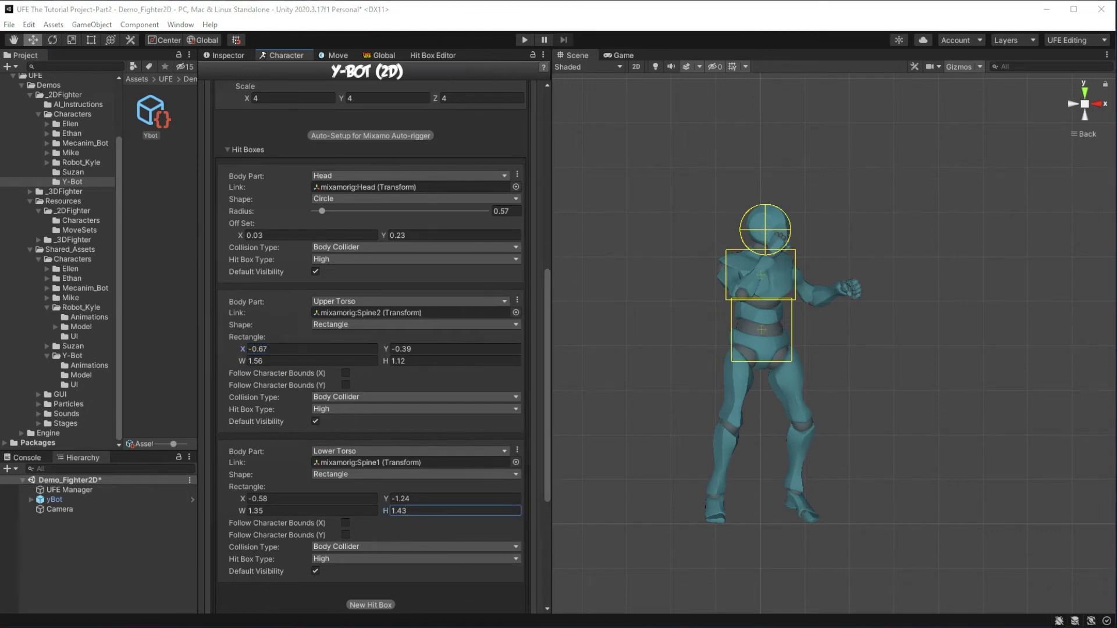
Add a Left Upper Arm hit box linked to mixamorig:LeftArm with the Hit Collider collision type.
{"action": "left_click", "coordinate": [371, 605]}
{"action": "scroll", "coordinate": [373, 599], "scroll_direction": "down", "scroll_amount": 5}
{"action": "left_click", "coordinate": [409, 456]}
{"action": "left_click", "coordinate": [377, 174]}
{"action": "left_click", "coordinate": [516, 468]}
{"action": "type", "text": "left"}
{"action": "key", "text": "Down"}
{"action": "key", "text": "Return"}
{"action": "left_click", "coordinate": [361, 528]}
{"action": "left_click", "coordinate": [349, 554]}
Add a Left Forearm hit box linked to mixamorig:LeftForeArm as a Hit Collider.
{"action": "left_click", "coordinate": [371, 585]}
{"action": "scroll", "coordinate": [370, 582], "scroll_direction": "down", "scroll_amount": 1}
{"action": "left_click", "coordinate": [372, 545]}
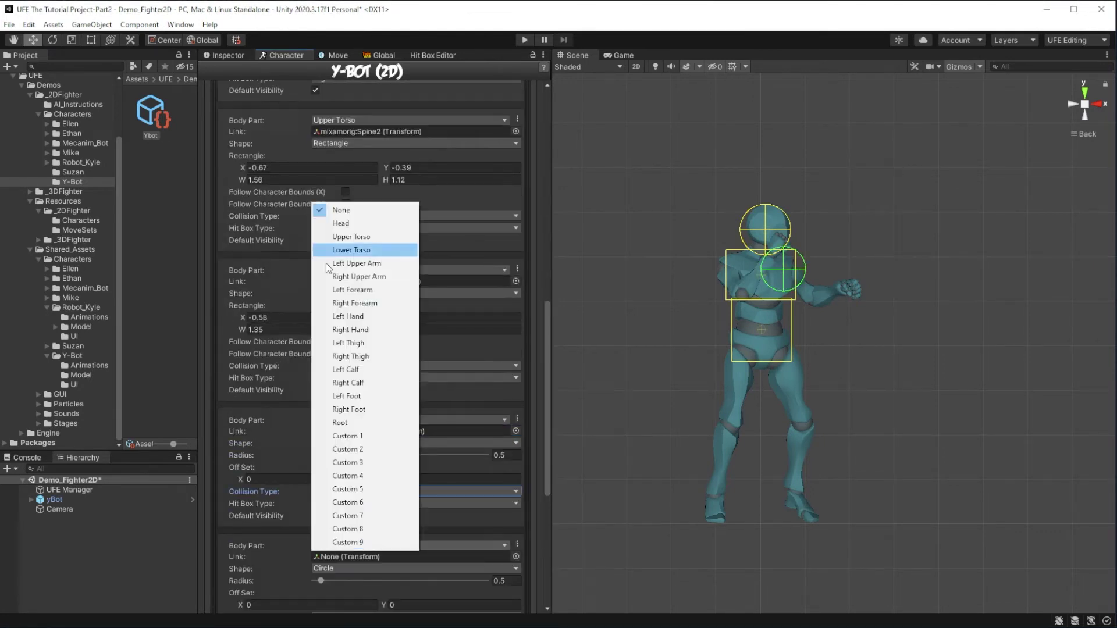
{"action": "left_click", "coordinate": [343, 289]}
{"action": "left_click", "coordinate": [516, 484]}
Set the hit box type to Low for the torso and left arm hit boxes.
{"action": "scroll", "coordinate": [479, 446], "scroll_direction": "up", "scroll_amount": 6}
{"action": "left_click", "coordinate": [373, 374]}
{"action": "left_click", "coordinate": [372, 399]}
{"action": "scroll", "coordinate": [375, 407], "scroll_direction": "down", "scroll_amount": 8}
{"action": "left_click", "coordinate": [376, 484]}
{"action": "left_click", "coordinate": [376, 509]}
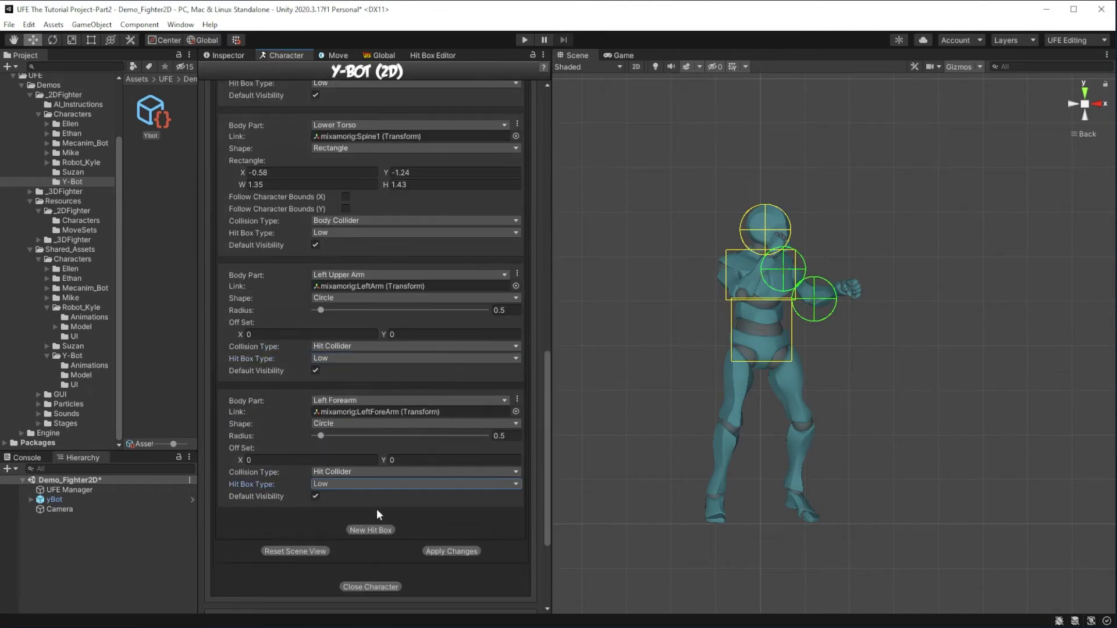
Add a Right Upper Arm hit box linked to mixamorig:RightArm, using Hit Collider and the Low type.
{"action": "left_click", "coordinate": [362, 527]}
{"action": "left_click", "coordinate": [364, 527]}
{"action": "left_click", "coordinate": [359, 257]}
{"action": "scroll", "coordinate": [373, 407], "scroll_direction": "down", "scroll_amount": 2}
{"action": "left_click", "coordinate": [515, 468]}
{"action": "type", "text": "right"}
Add a Right Forearm hit box linked to mixamorig:RightForeArm, using Hit Collider and the Low type.
{"action": "left_click", "coordinate": [371, 584]}
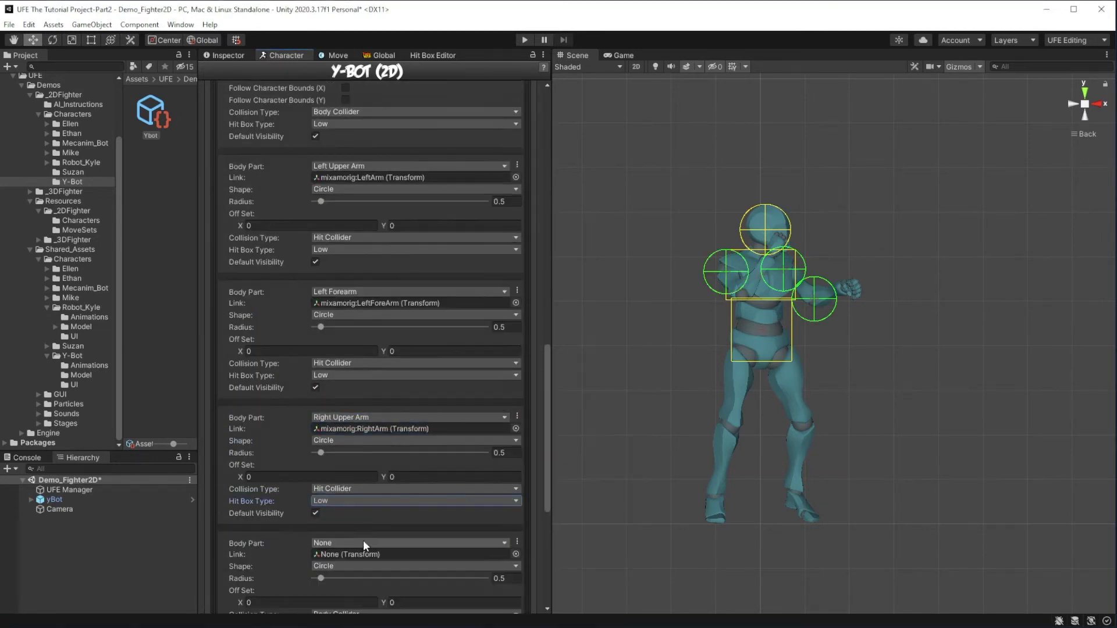
{"action": "left_click", "coordinate": [515, 554]}
{"action": "left_click", "coordinate": [367, 542]}
{"action": "left_click", "coordinate": [357, 567]}
{"action": "left_click", "coordinate": [365, 555]}
{"action": "left_click", "coordinate": [361, 579]}
Add a Left Thigh hit box linked to mixamorig:LeftUpLeg, using Hit Collider and the Low type.
{"action": "left_click", "coordinate": [371, 600]}
{"action": "left_click", "coordinate": [363, 451]}
{"action": "left_click", "coordinate": [349, 249]}
{"action": "left_click", "coordinate": [516, 463]}
{"action": "type", "text": "left"}
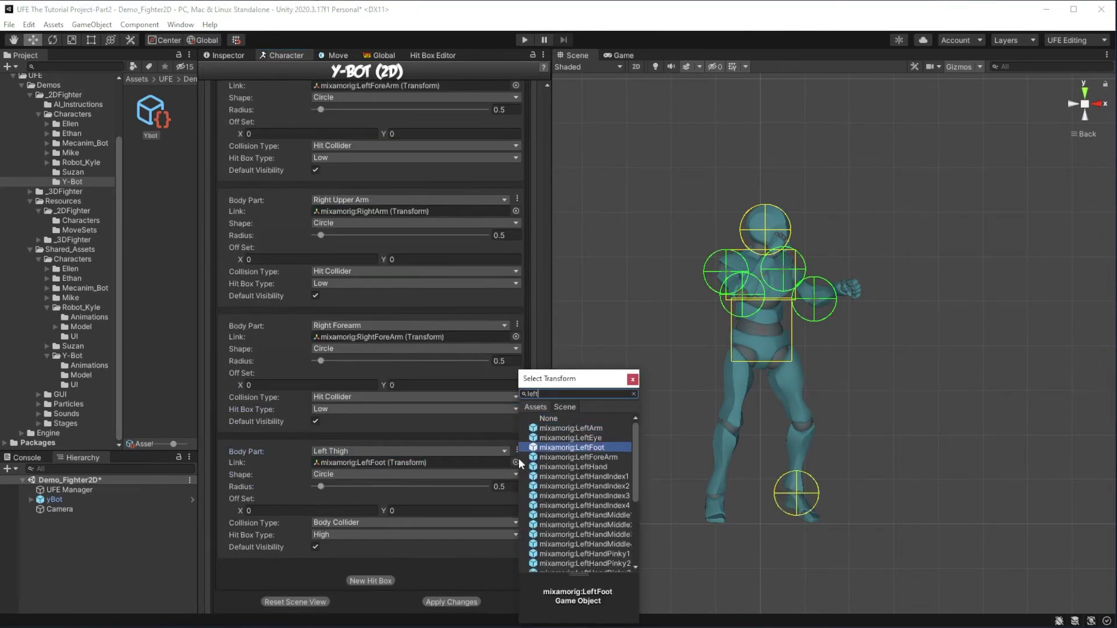
{"action": "double_click", "coordinate": [608, 566]}
{"action": "scroll", "coordinate": [373, 500], "scroll_direction": "down", "scroll_amount": 2}
Add a Left Calf hit box and link it to the mixamorig:LeftLeg transform.
{"action": "left_click", "coordinate": [367, 508]}
{"action": "left_click", "coordinate": [365, 504]}
{"action": "left_click", "coordinate": [355, 326]}
{"action": "left_click", "coordinate": [516, 515]}
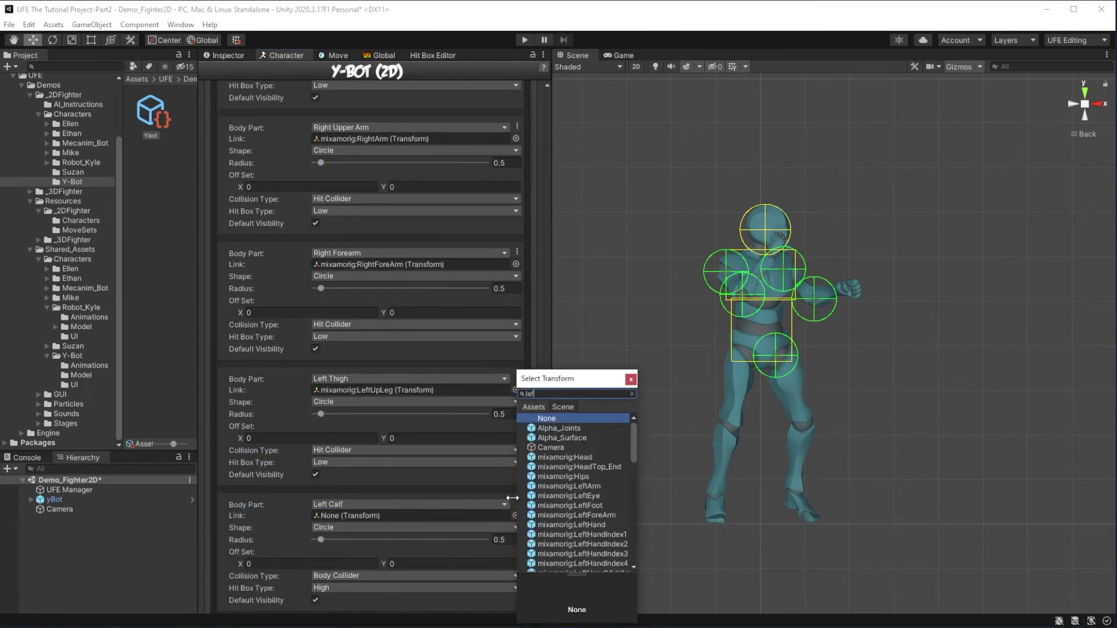
{"action": "double_click", "coordinate": [567, 506]}
Add a Left Foot hit box linked to mixamorig:LeftFoot with radius 0.53, and make it and the Left Calf Hit Colliders.
{"action": "left_click", "coordinate": [368, 489]}
{"action": "left_click", "coordinate": [372, 485]}
{"action": "left_click", "coordinate": [516, 497]}
{"action": "scroll", "coordinate": [373, 465], "scroll_direction": "down", "scroll_amount": 2}
{"action": "left_click_drag", "start_coordinate": [320, 447], "coordinate": [324, 447]}
{"action": "left_click", "coordinate": [361, 483]}
{"action": "left_click", "coordinate": [360, 357]}
{"action": "scroll", "coordinate": [349, 372], "scroll_direction": "up", "scroll_amount": 2}
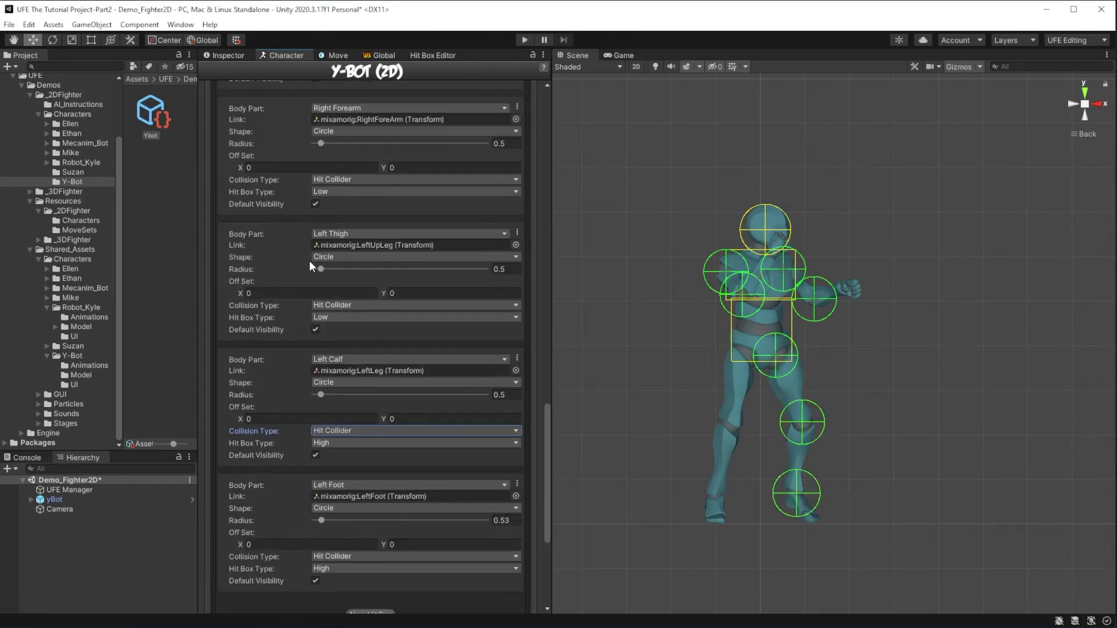
Change the Left Thigh hit box to a Rectangle with X -0.11, Y -1.59 and height 1.72.
{"action": "left_click", "coordinate": [349, 256]}
{"action": "mouse_move", "coordinate": [385, 281]}
{"action": "left_mouse_down"}
{"action": "mouse_move", "coordinate": [368, 296]}
{"action": "mouse_move", "coordinate": [393, 292]}
{"action": "left_mouse_up"}
{"action": "left_click_drag", "start_coordinate": [242, 282], "coordinate": [246, 281]}
{"action": "left_click_drag", "start_coordinate": [385, 282], "coordinate": [382, 286]}
{"action": "left_click_drag", "start_coordinate": [386, 294], "coordinate": [390, 295]}
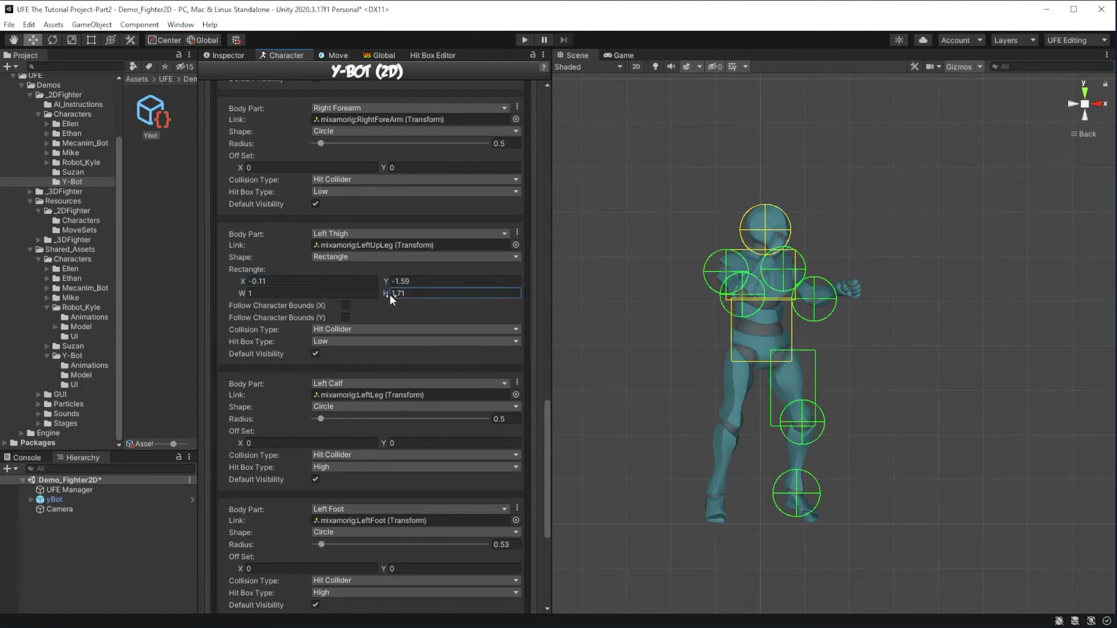
Change the Left Calf hit box to a Rectangle with X -0.62, Y -1.76 and height 1.83.
{"action": "left_click", "coordinate": [360, 407]}
{"action": "left_click", "coordinate": [349, 429]}
{"action": "scroll", "coordinate": [360, 419], "scroll_direction": "down", "scroll_amount": 1}
{"action": "mouse_move", "coordinate": [385, 395]}
{"action": "left_mouse_down"}
{"action": "mouse_move", "coordinate": [375, 406]}
{"action": "mouse_move", "coordinate": [395, 409]}
{"action": "left_mouse_up"}
Fit the Left Foot circle over the foot with radius 0.6 and offset X 0.19, Y -0.28.
{"action": "scroll", "coordinate": [378, 431], "scroll_direction": "down", "scroll_amount": 2}
{"action": "left_click_drag", "start_coordinate": [321, 459], "coordinate": [323, 459]}
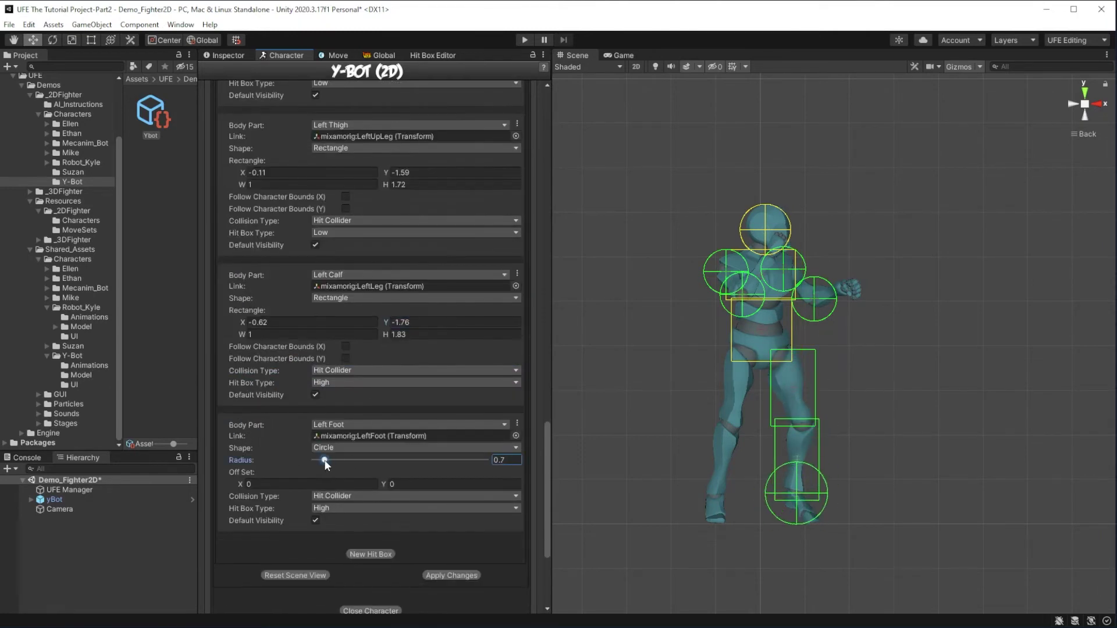
{"action": "left_click_drag", "start_coordinate": [240, 484], "coordinate": [245, 485]}
{"action": "left_click_drag", "start_coordinate": [384, 484], "coordinate": [376, 486]}
Add a Right Thigh hit box and choose its link among the right-side transforms.
{"action": "left_click", "coordinate": [370, 553]}
{"action": "scroll", "coordinate": [373, 541], "scroll_direction": "down", "scroll_amount": 1}
{"action": "left_click", "coordinate": [375, 515]}
{"action": "left_click", "coordinate": [352, 326]}
{"action": "left_click", "coordinate": [516, 525]}
{"action": "type", "text": "right"}
{"action": "key", "text": "Down"}
{"action": "key", "text": "Down"}
{"action": "key", "text": "Down"}
{"action": "key", "text": "Down"}
{"action": "key", "text": "Down"}
{"action": "key", "text": "Down"}
{"action": "key", "text": "Down"}
{"action": "key", "text": "Down"}
{"action": "key", "text": "Down"}
{"action": "key", "text": "Down"}
{"action": "key", "text": "Down"}
{"action": "key", "text": "Down"}
{"action": "key", "text": "Down"}
{"action": "key", "text": "Down"}
{"action": "key", "text": "Down"}
{"action": "key", "text": "Down"}
{"action": "key", "text": "Down"}
{"action": "key", "text": "Down"}
{"action": "key", "text": "Down"}
{"action": "key", "text": "Down"}
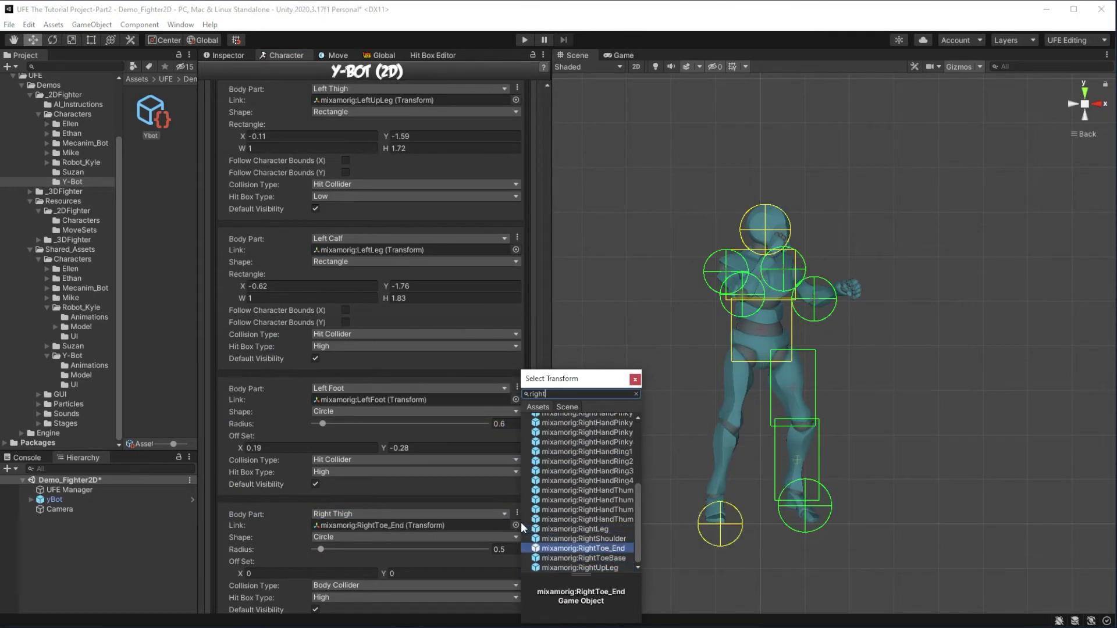
{"action": "scroll", "coordinate": [395, 466], "scroll_direction": "down", "scroll_amount": 2}
{"action": "left_click", "coordinate": [372, 463]}
{"action": "left_click", "coordinate": [361, 477]}
Give the Right Thigh hit box the Left Thigh's settings, link it to mixamorig:RightUpLeg and set X to -0.68.
{"action": "scroll", "coordinate": [394, 271], "scroll_direction": "down", "scroll_amount": 3}
{"action": "left_click", "coordinate": [517, 332]}
{"action": "left_click", "coordinate": [418, 332]}
{"action": "left_click", "coordinate": [372, 144]}
{"action": "left_click", "coordinate": [516, 344]}
{"action": "type", "text": "right"}
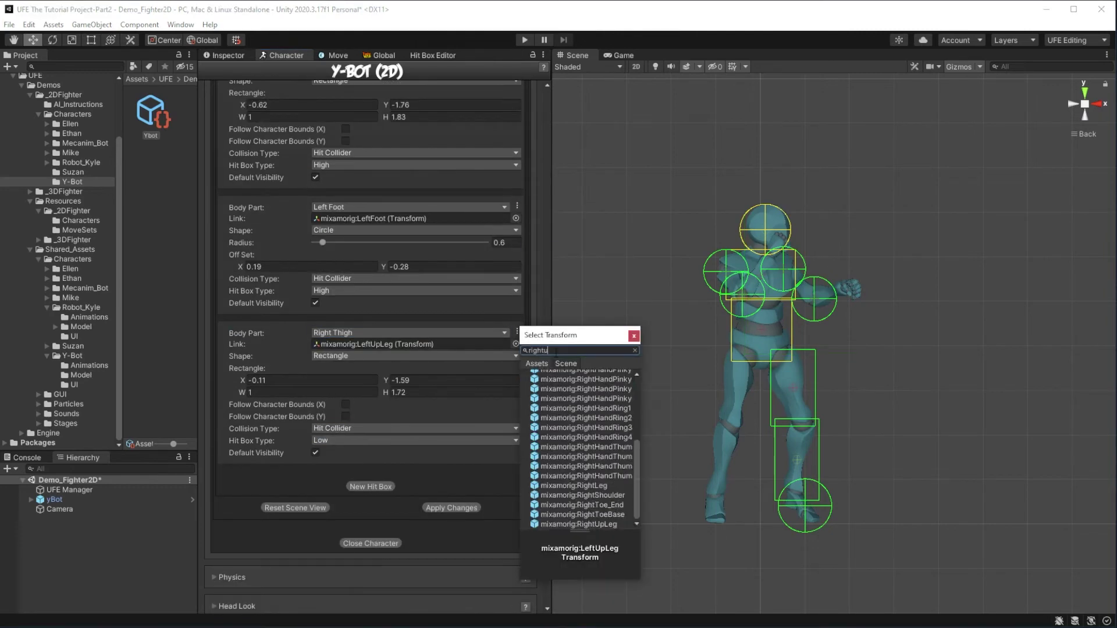
{"action": "double_click", "coordinate": [586, 524]}
{"action": "left_click_drag", "start_coordinate": [242, 381], "coordinate": [233, 382]}
Turn a copy of the Left Calf hit box into the Right Calf, linked to mixamorig:RightLeg.
{"action": "scroll", "coordinate": [427, 374], "scroll_direction": "down", "scroll_amount": 1}
{"action": "left_click", "coordinate": [341, 374]}
{"action": "left_click", "coordinate": [349, 212]}
{"action": "left_click", "coordinate": [516, 384]}
{"action": "type", "text": "rightl"}
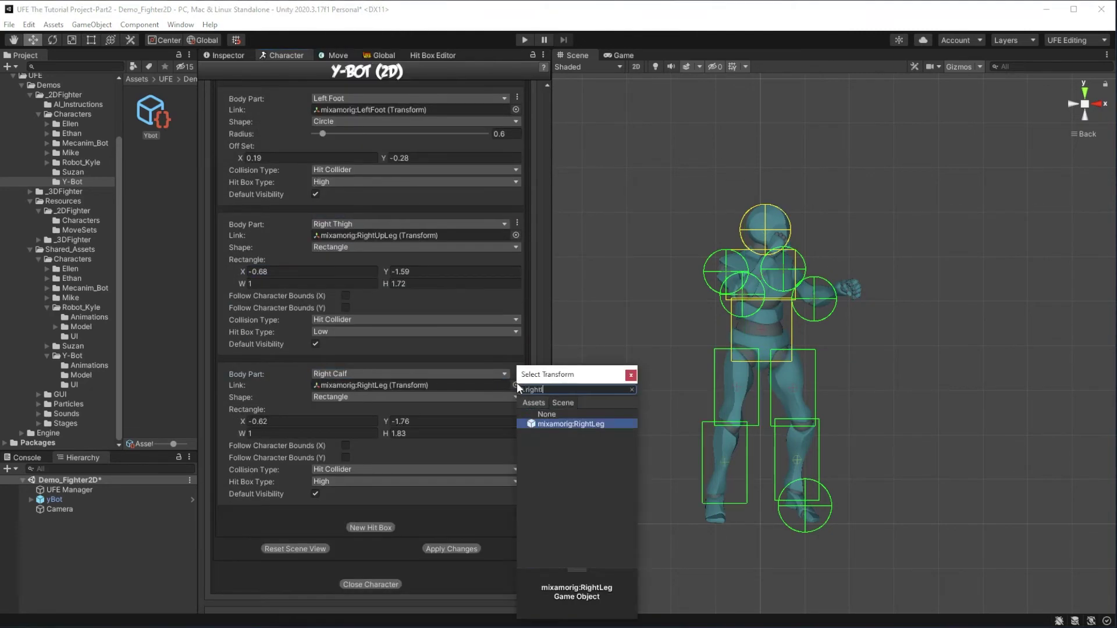
Copy the Left Foot hit box into one for the Right Foot and link it to mixamorig:RightFoot.
{"action": "scroll", "coordinate": [512, 372], "scroll_direction": "up", "scroll_amount": 3}
{"action": "left_click", "coordinate": [517, 207]}
{"action": "left_click", "coordinate": [550, 306]}
{"action": "left_click", "coordinate": [367, 379]}
{"action": "left_click", "coordinate": [350, 243]}
{"action": "left_click", "coordinate": [516, 391]}
{"action": "type", "text": "right"}
{"action": "double_click", "coordinate": [582, 448]}
Set the Right Foot circle's offset to X 0 and Y -0.16.
{"action": "left_click", "coordinate": [262, 438]}
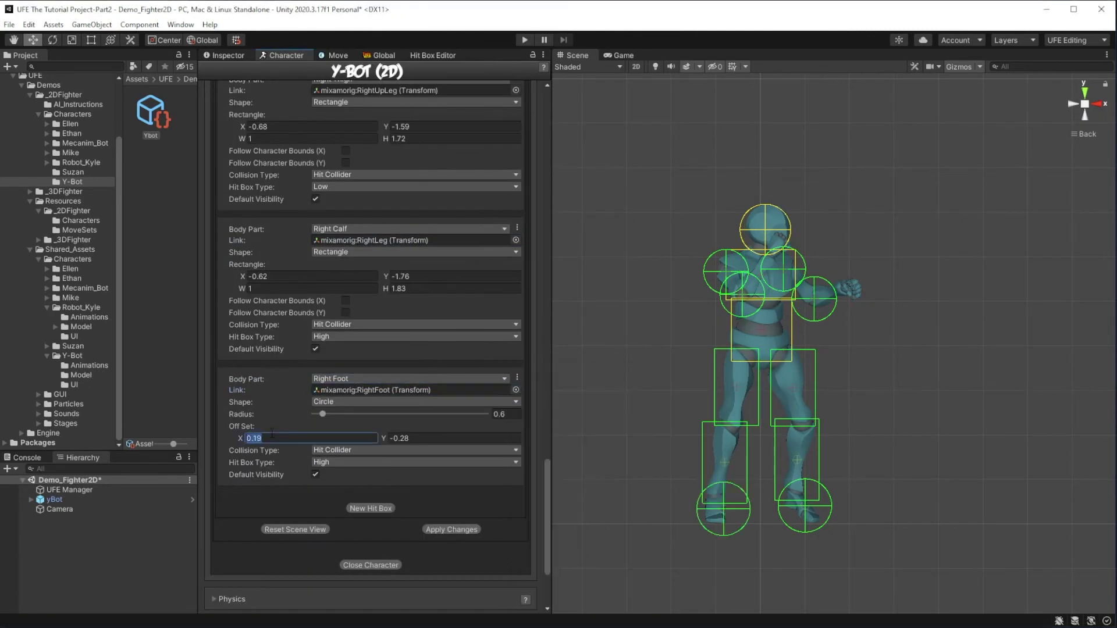
{"action": "type", "text": "0"}
{"action": "left_click_drag", "start_coordinate": [383, 438], "coordinate": [387, 438]}
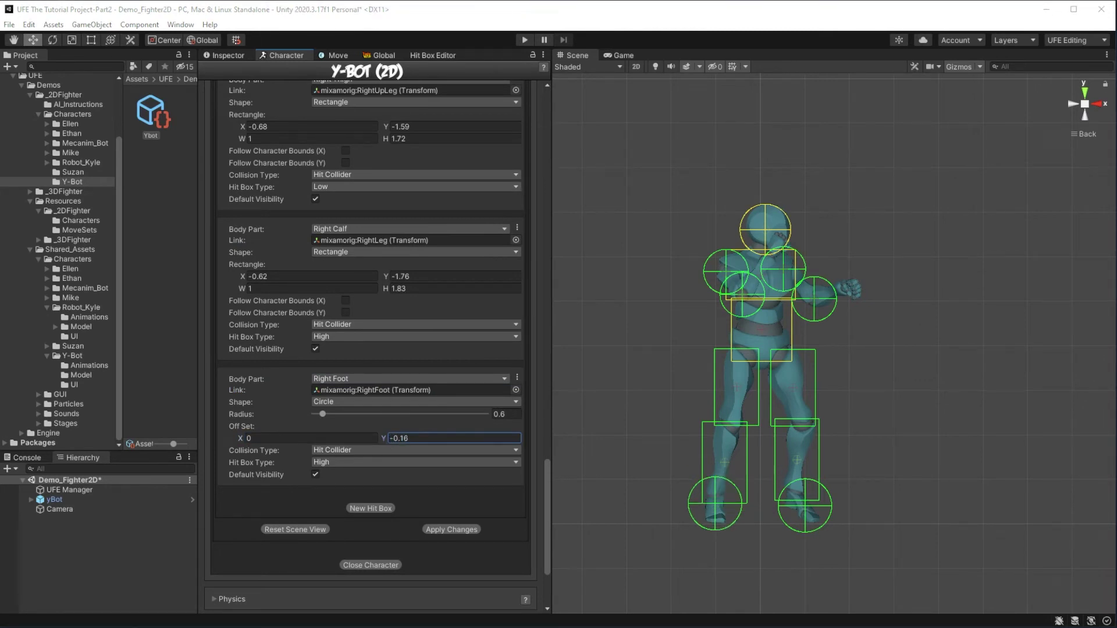
Add a Right Hand hit box linked to mixamorig:RightHand with radius 0.43.
{"action": "left_click", "coordinate": [356, 509]}
{"action": "left_click", "coordinate": [330, 505]}
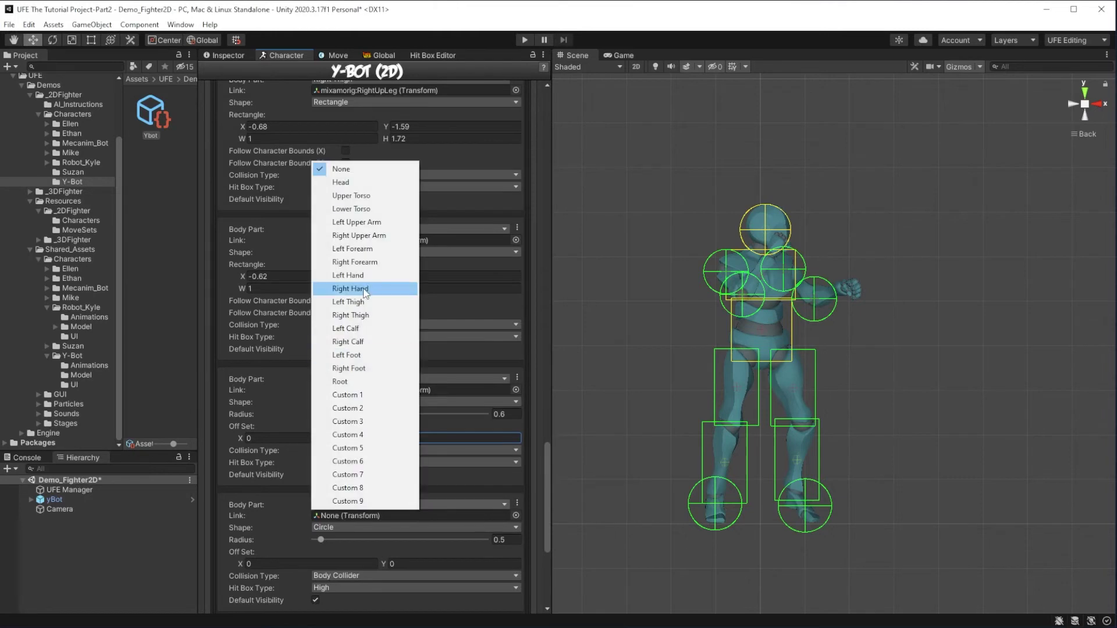
{"action": "left_click", "coordinate": [335, 289]}
{"action": "scroll", "coordinate": [330, 418], "scroll_direction": "down", "scroll_amount": 3}
{"action": "left_click", "coordinate": [516, 407]}
{"action": "type", "text": "right"}
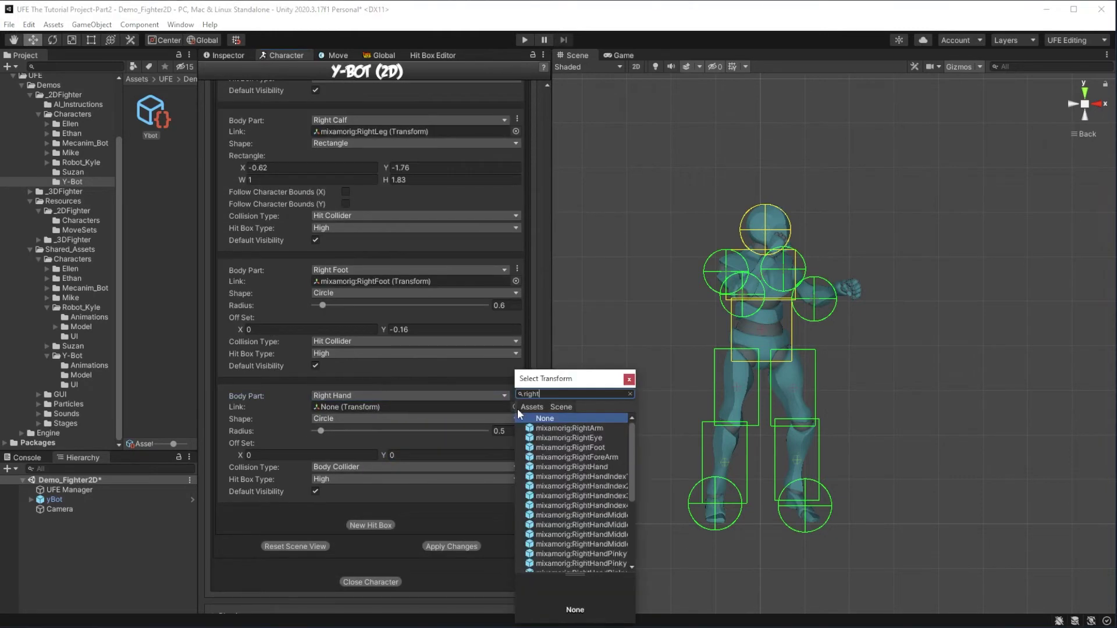
{"action": "key", "text": "Down"}
{"action": "key", "text": "Down"}
{"action": "key", "text": "Down"}
{"action": "key", "text": "Down"}
{"action": "key", "text": "Down"}
{"action": "key", "text": "Return"}
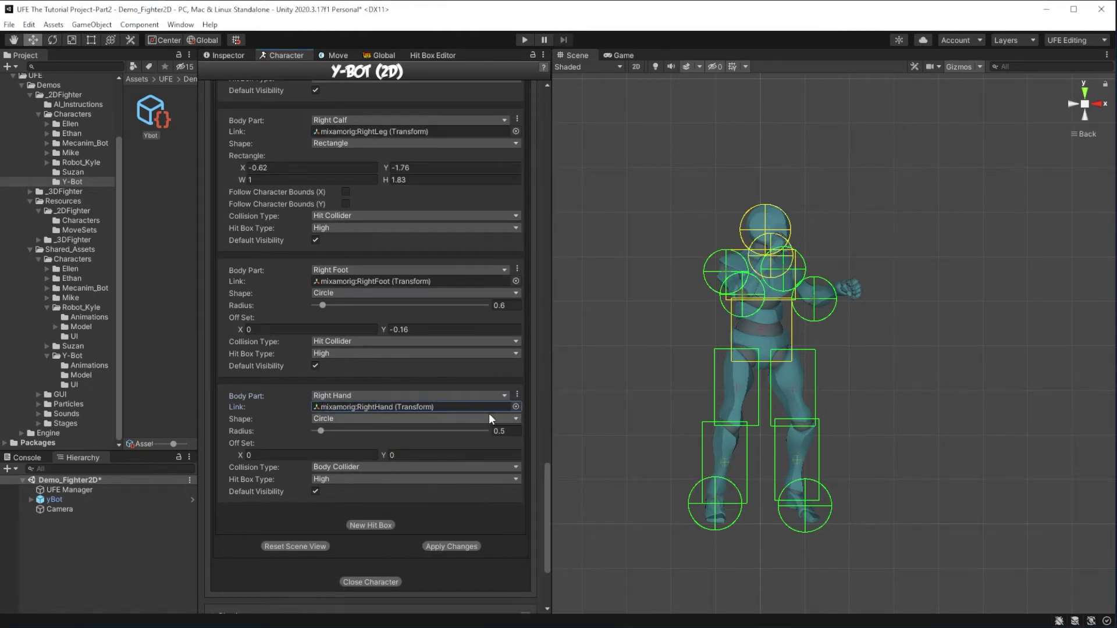
{"action": "left_click", "coordinate": [322, 430]}
{"action": "left_click_drag", "start_coordinate": [321, 431], "coordinate": [320, 431]}
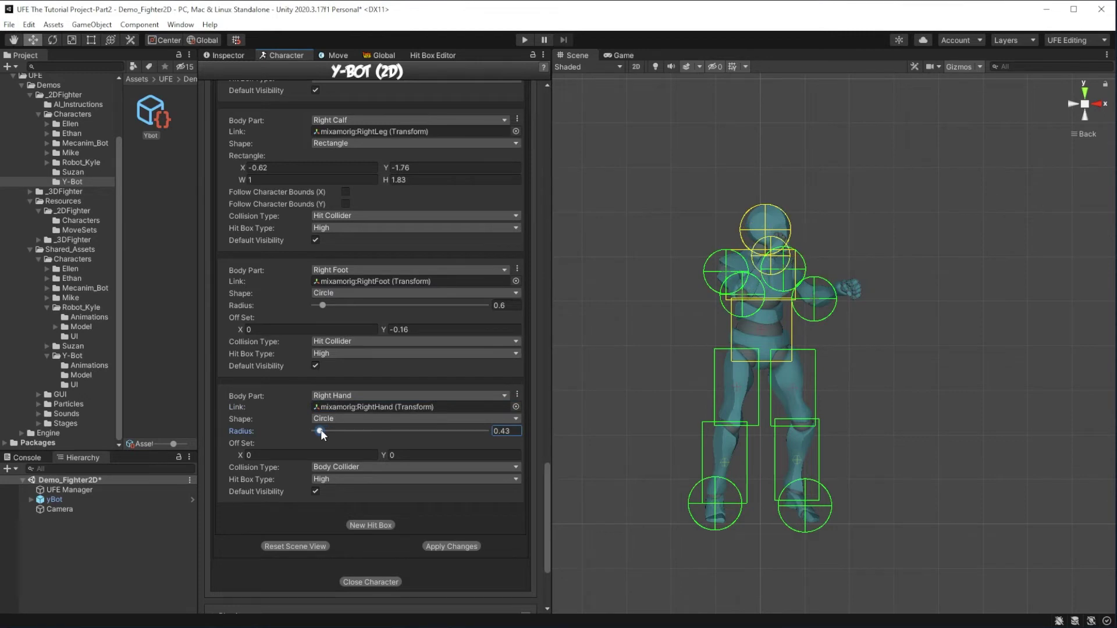
Set the hit box type of the Right Hand, Right Foot and Right Calf to Low.
{"action": "left_click", "coordinate": [333, 479]}
{"action": "left_click", "coordinate": [326, 504]}
{"action": "left_click", "coordinate": [315, 353]}
{"action": "left_click", "coordinate": [326, 379]}
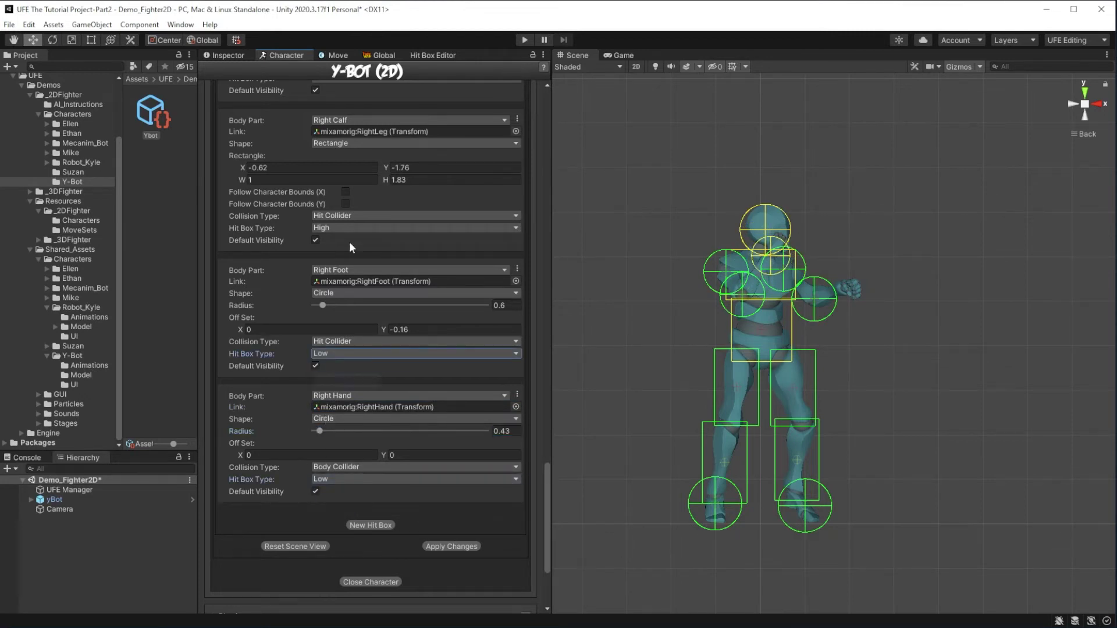
{"action": "left_click", "coordinate": [348, 227]}
{"action": "left_click", "coordinate": [346, 252]}
Offset the Right Hand circle by X 0.27 and Y 0.27 and set its collision type to No Collider.
{"action": "scroll", "coordinate": [344, 291], "scroll_direction": "down", "scroll_amount": 4}
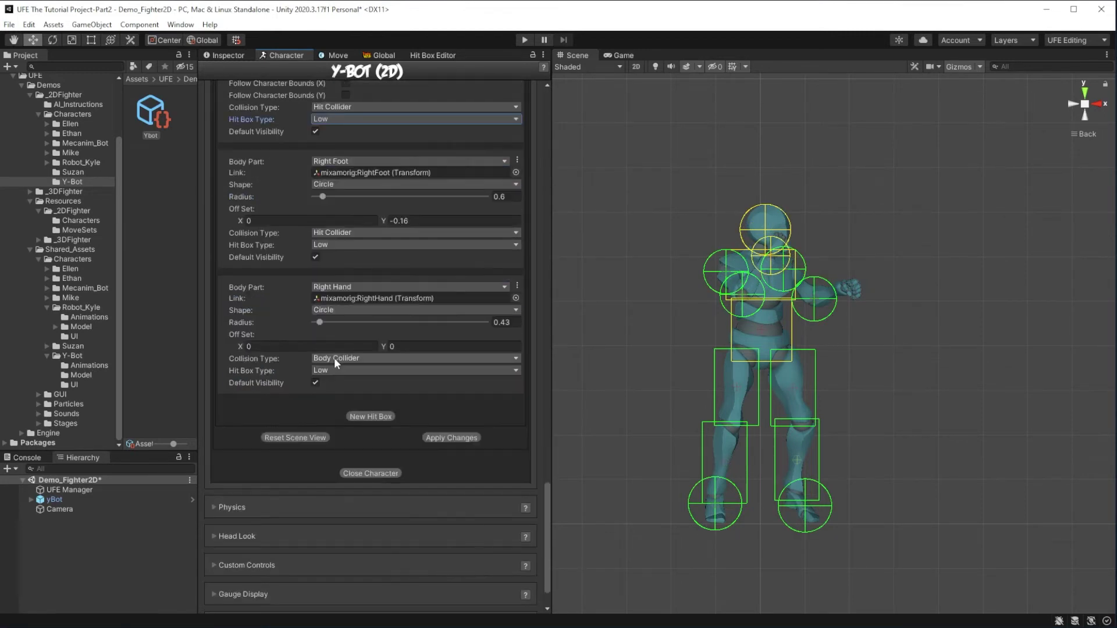
{"action": "left_click", "coordinate": [319, 319]}
{"action": "left_click", "coordinate": [244, 347]}
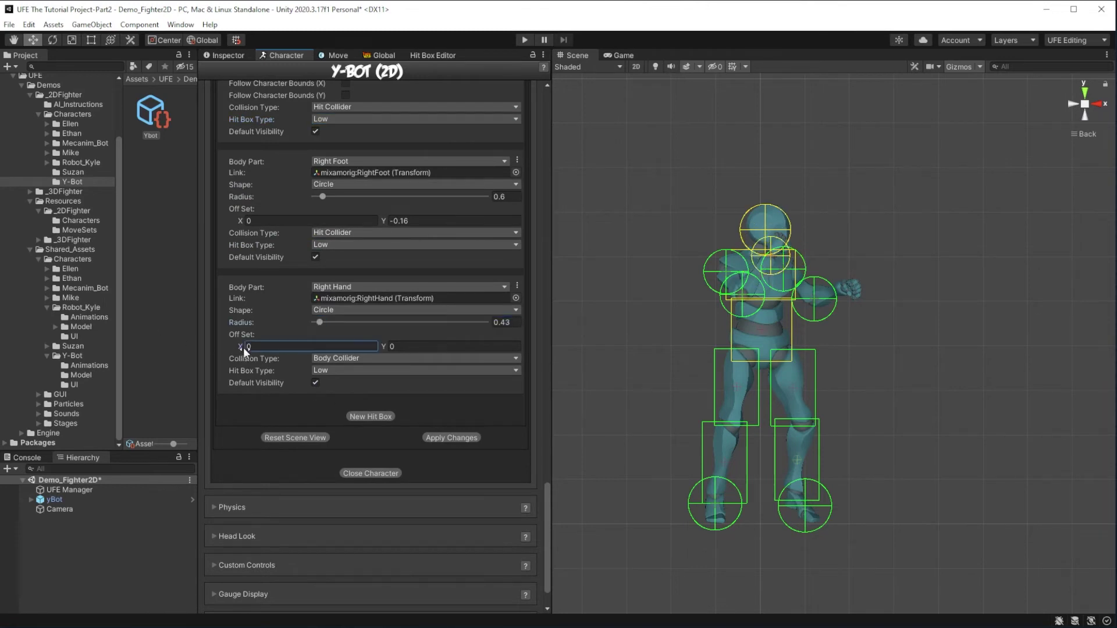
{"action": "left_click_drag", "start_coordinate": [243, 348], "coordinate": [249, 348]}
{"action": "left_click_drag", "start_coordinate": [383, 346], "coordinate": [389, 345]}
{"action": "left_click", "coordinate": [324, 359]}
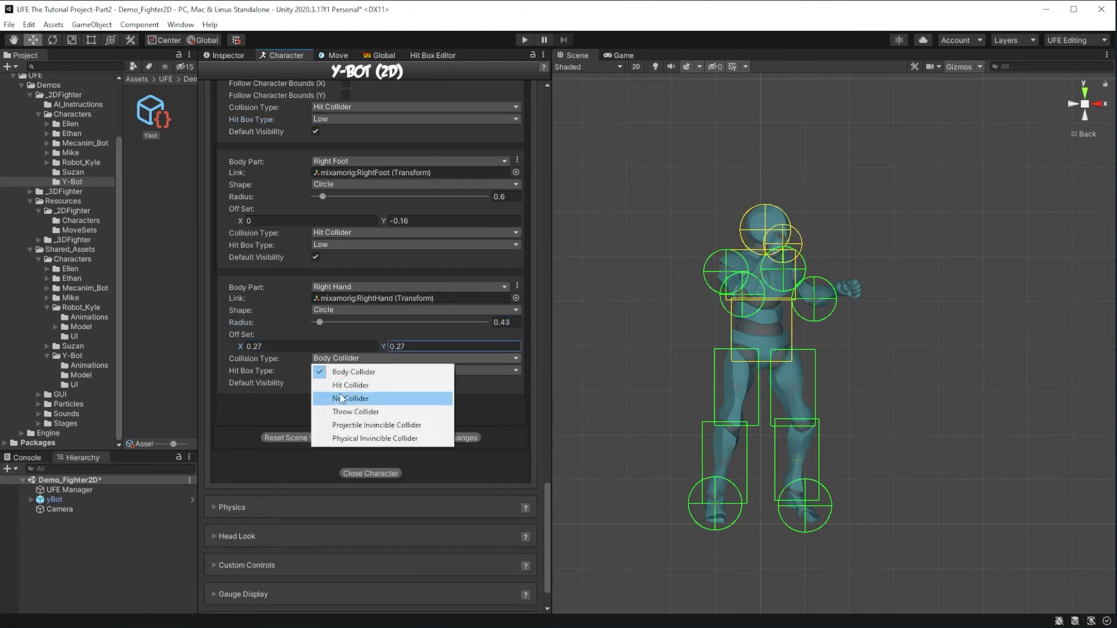
{"action": "left_click", "coordinate": [341, 399]}
Duplicate the Right Hand hit box as the Left Hand and link it to mixamorig:LeftHand.
{"action": "left_click", "coordinate": [517, 285]}
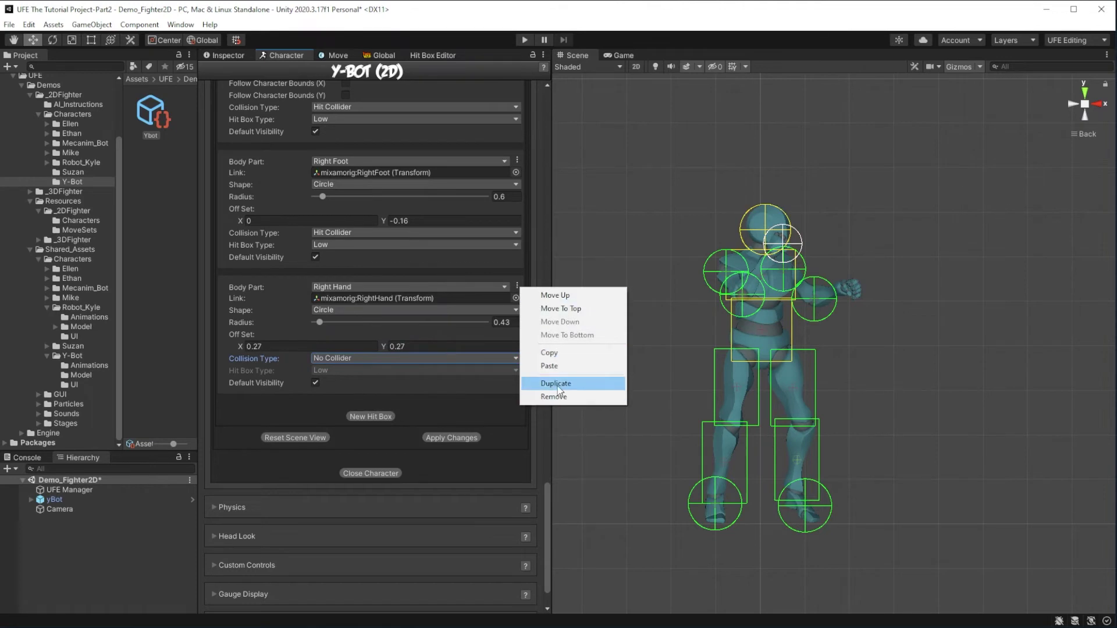
{"action": "left_click", "coordinate": [556, 383]}
{"action": "left_click", "coordinate": [395, 412]}
{"action": "left_click", "coordinate": [355, 182]}
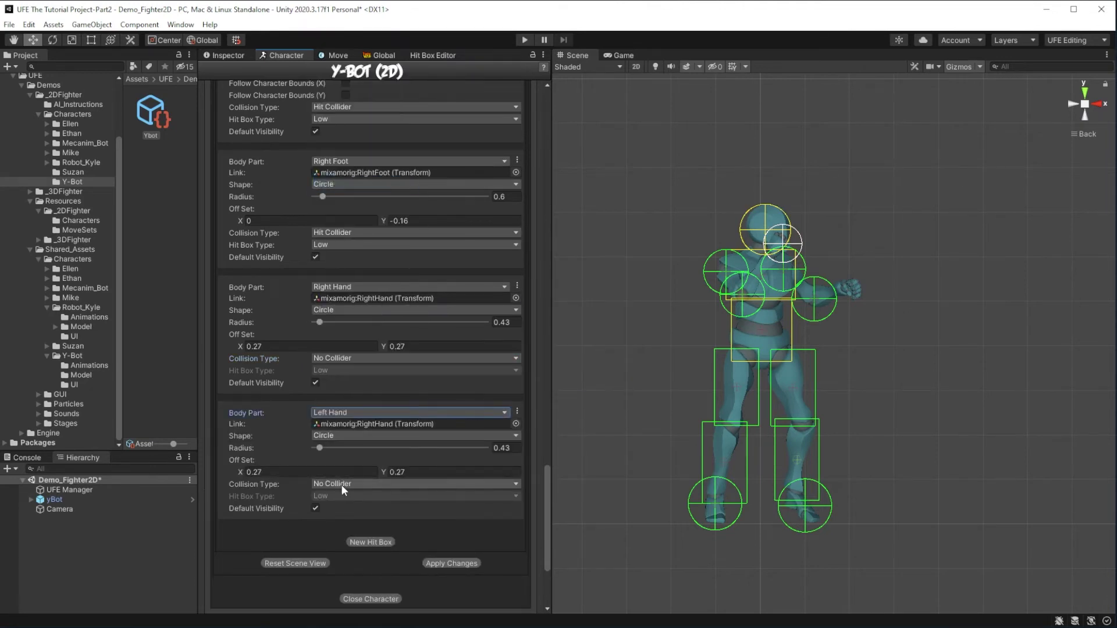
{"action": "left_click", "coordinate": [516, 423]}
{"action": "type", "text": "left"}
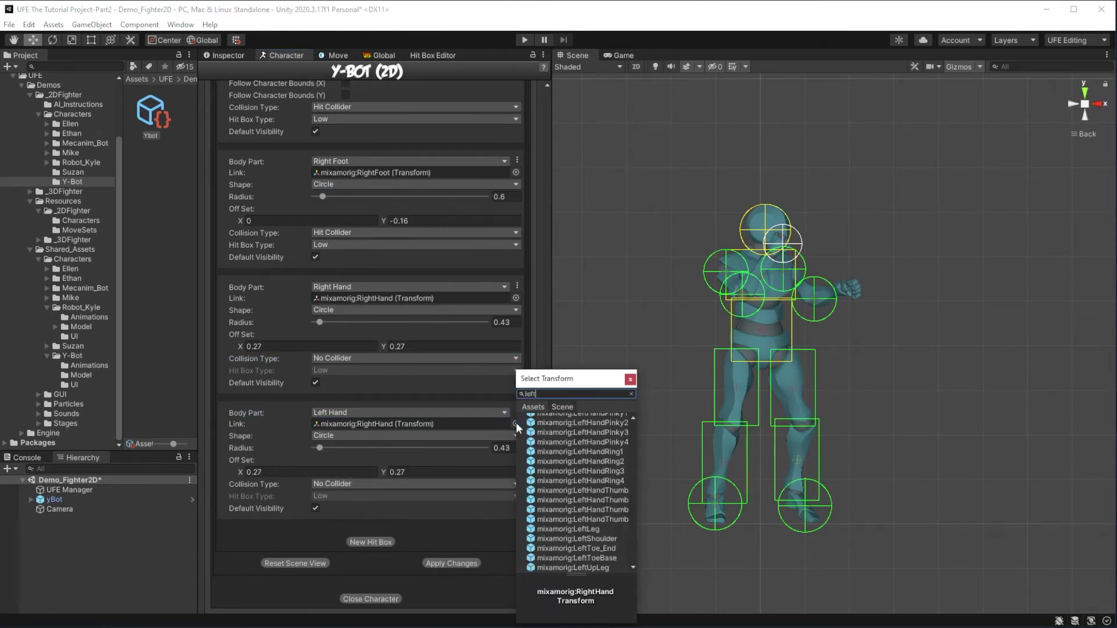
{"action": "type", "text": "hand"}
{"action": "scroll", "coordinate": [567, 425], "scroll_direction": "up", "scroll_amount": 3}
{"action": "double_click", "coordinate": [577, 429]}
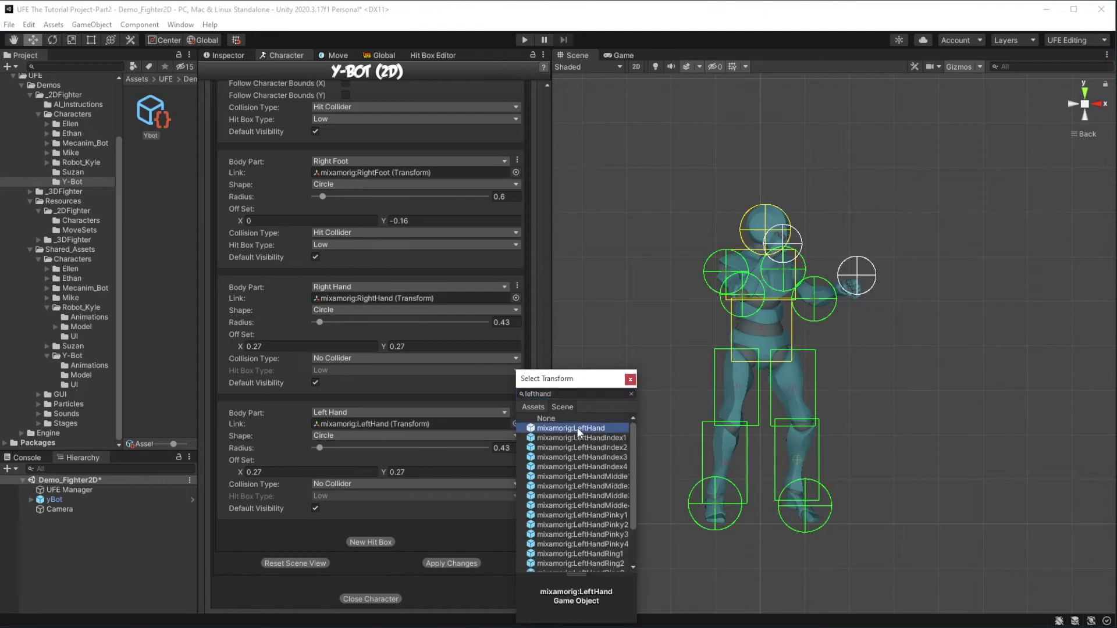
Set the circle offsets of both the Right Hand and Left Hand hit boxes to X 0.1 and Y 0.1.
{"action": "left_click", "coordinate": [279, 346]}
{"action": "type", "text": "0.1"}
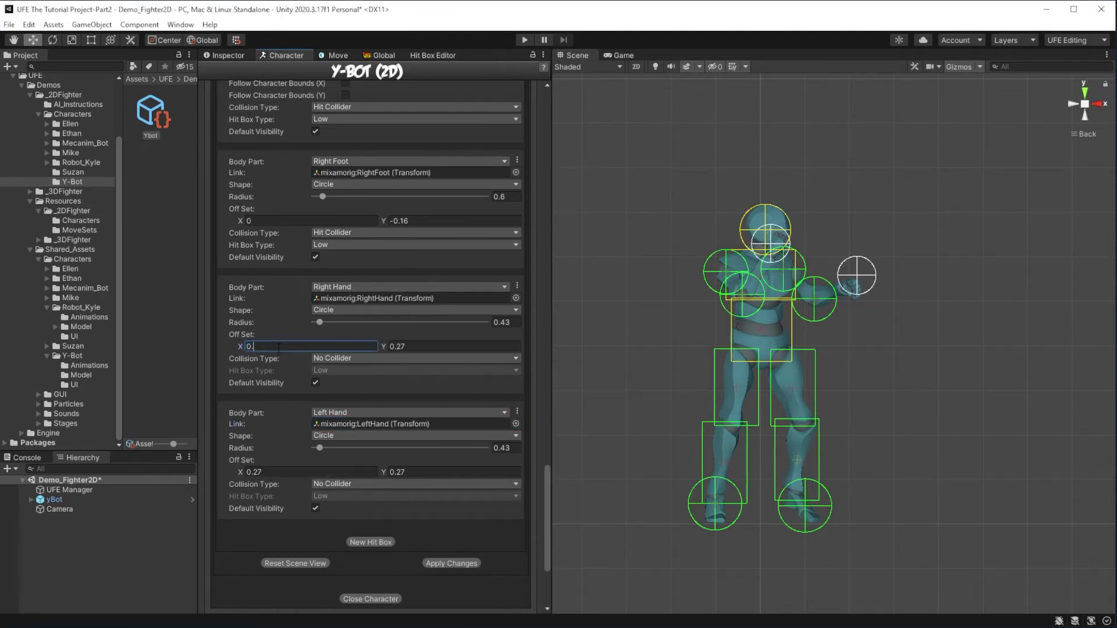
{"action": "key", "text": "Tab"}
{"action": "type", "text": "0.1"}
{"action": "left_click", "coordinate": [276, 471]}
{"action": "type", "text": "0.1"}
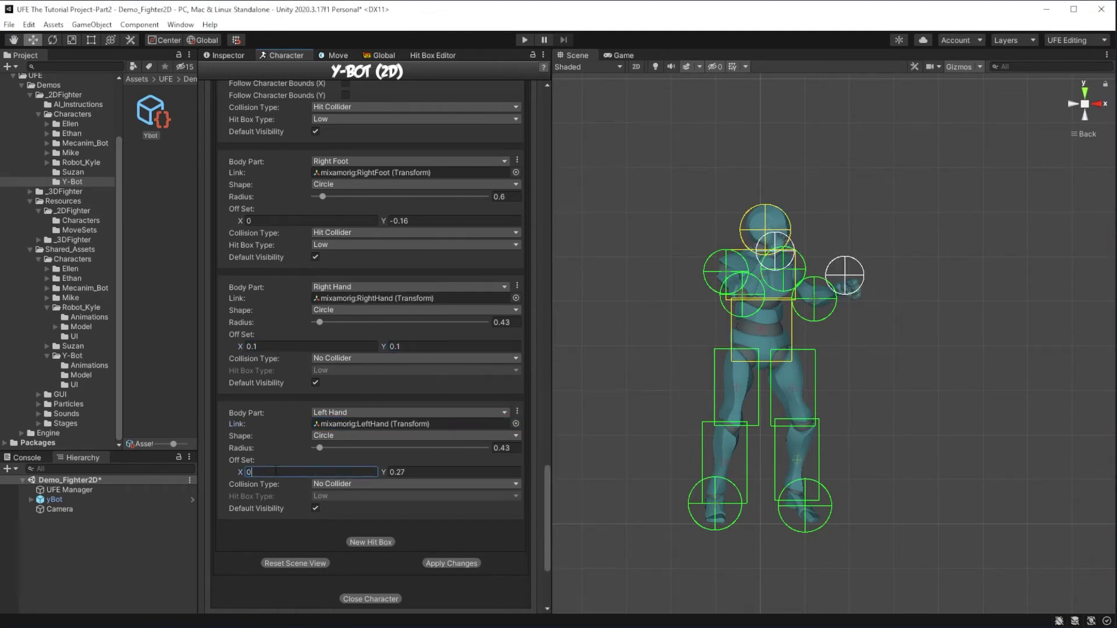
{"action": "key", "text": "Tab"}
{"action": "type", "text": "0.1"}
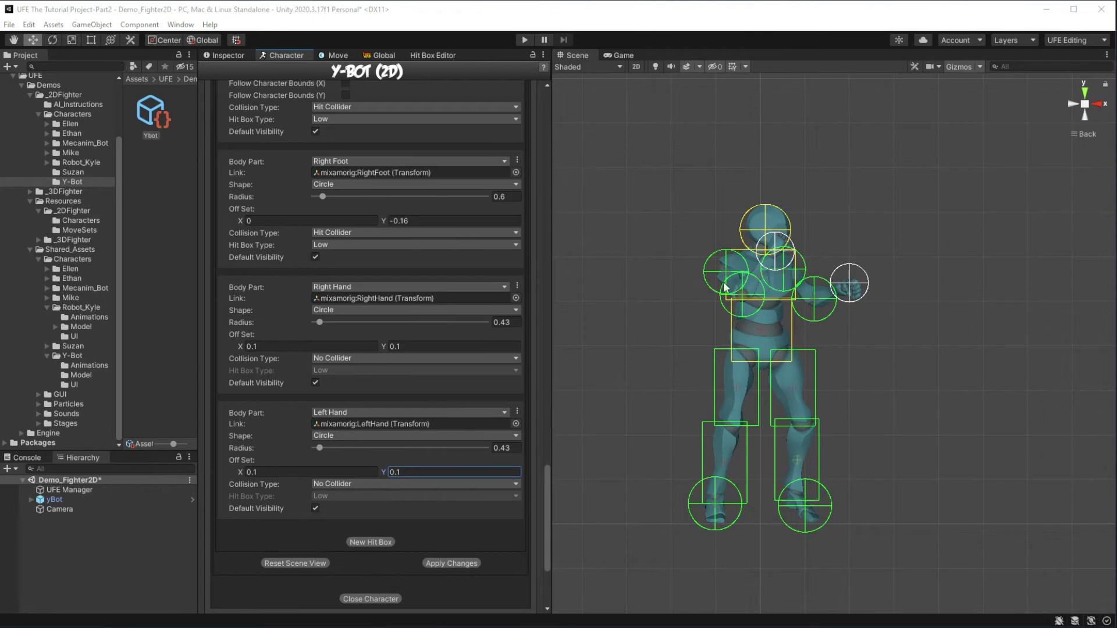
Add a rectangular hit box for the Root body part and link it to mixamorig:Spine.
{"action": "scroll", "coordinate": [376, 435], "scroll_direction": "down", "scroll_amount": 4}
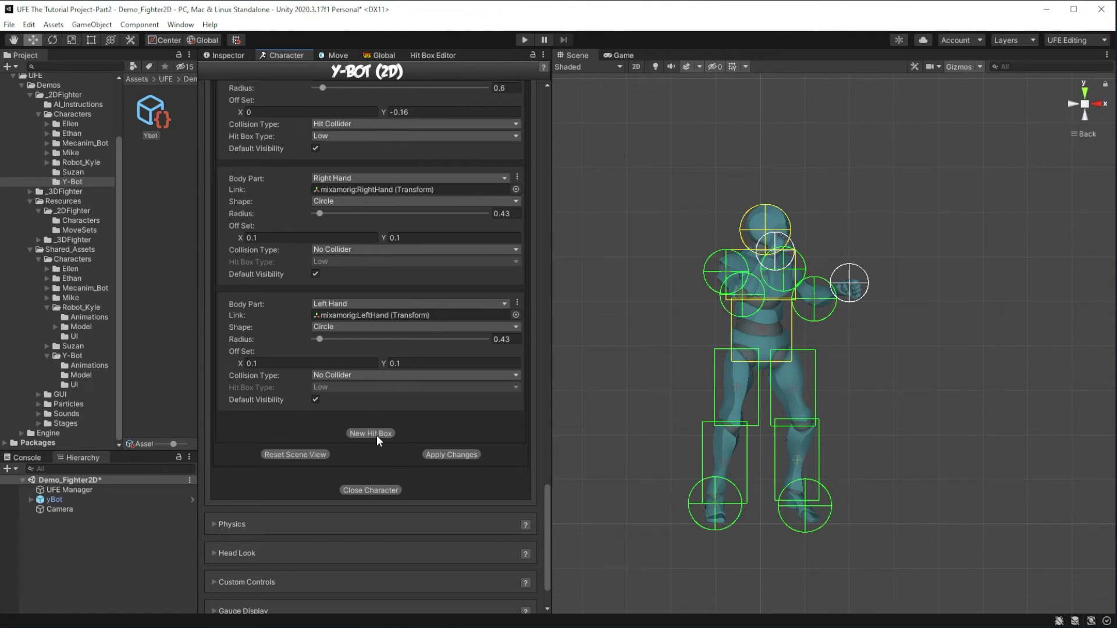
{"action": "left_click", "coordinate": [376, 436]}
{"action": "left_click", "coordinate": [368, 431]}
{"action": "left_click", "coordinate": [358, 417]}
{"action": "left_click", "coordinate": [343, 453]}
{"action": "left_click", "coordinate": [340, 478]}
{"action": "left_click", "coordinate": [515, 441]}
{"action": "type", "text": "spine"}
{"action": "left_click", "coordinate": [560, 441]}
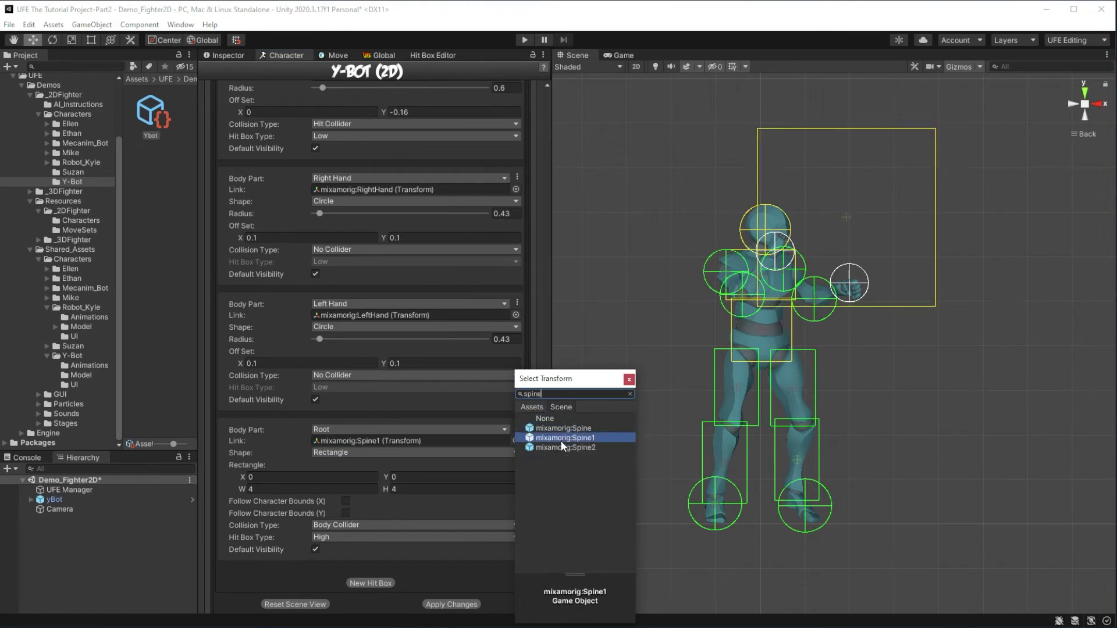
{"action": "double_click", "coordinate": [560, 429]}
Make the Root hit box a Throw Collider with its rectangle at about X -0.68, Y -2.27, width 2.15 and height 4.
{"action": "left_click", "coordinate": [291, 490]}
{"action": "type", "text": "2"}
{"action": "left_click_drag", "start_coordinate": [243, 477], "coordinate": [227, 477]}
{"action": "left_click_drag", "start_coordinate": [386, 478], "coordinate": [338, 491]}
{"action": "left_click_drag", "start_coordinate": [244, 488], "coordinate": [249, 487]}
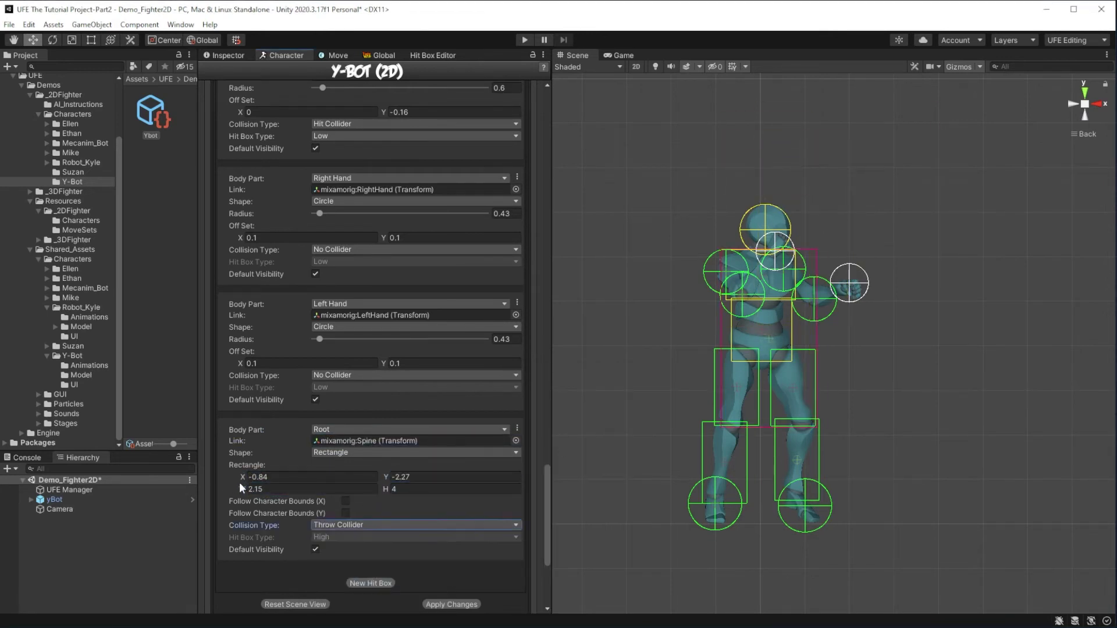
{"action": "left_click", "coordinate": [366, 547]}
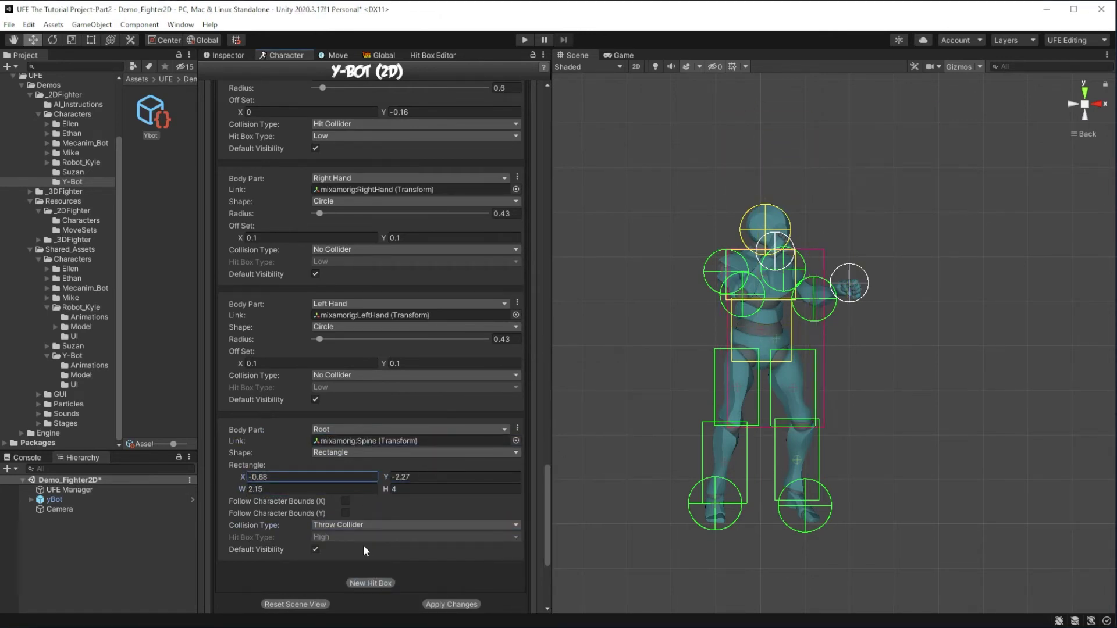
Add a resource stance entry with the path _2DFighter\MoveSets\Mecanim_Bot to the move sets, then load its stance file and close it again.
{"action": "scroll", "coordinate": [382, 452], "scroll_direction": "down", "scroll_amount": 4}
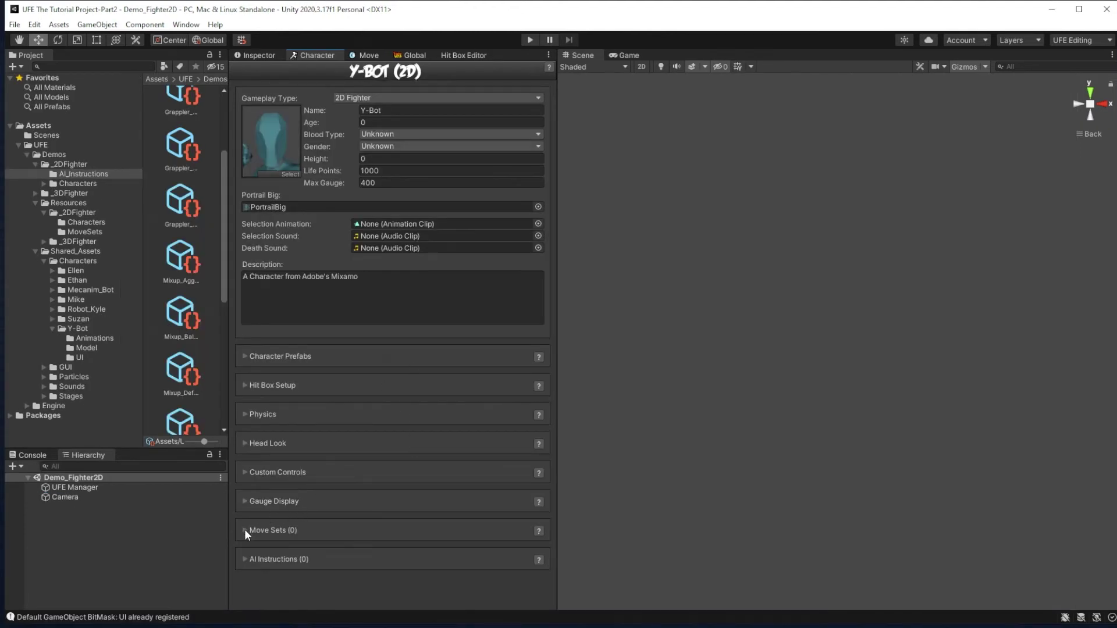
{"action": "left_click", "coordinate": [244, 530]}
{"action": "scroll", "coordinate": [274, 500], "scroll_direction": "down", "scroll_amount": 3}
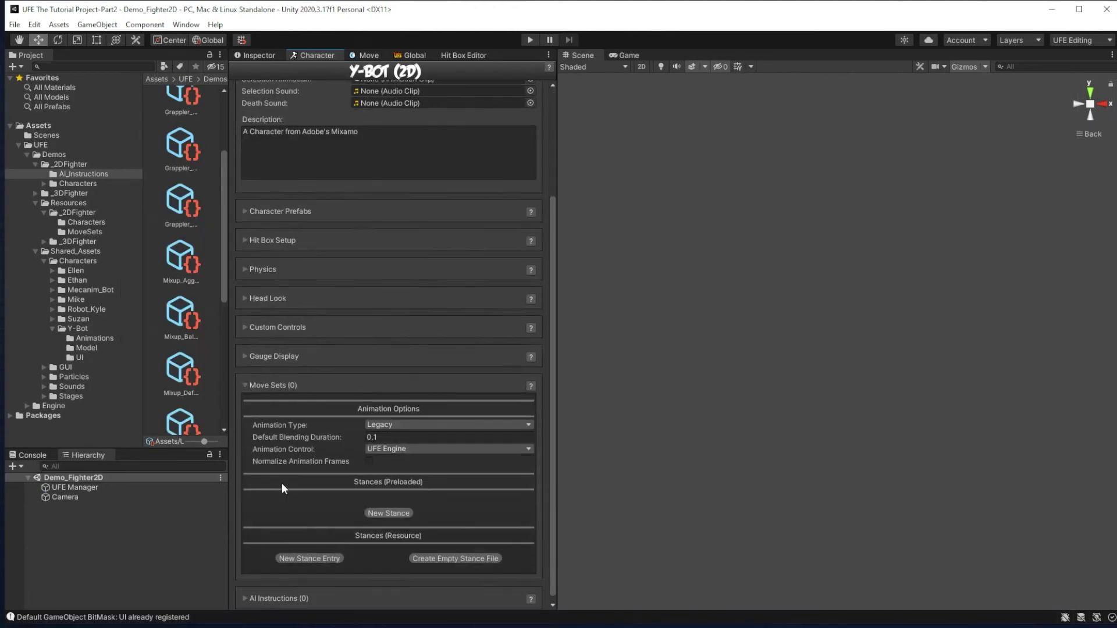
{"action": "left_click", "coordinate": [309, 553]}
{"action": "left_click", "coordinate": [408, 490]}
{"action": "type", "text": "_2DFighter\\MoveSets\\Mecanim_Bot"}
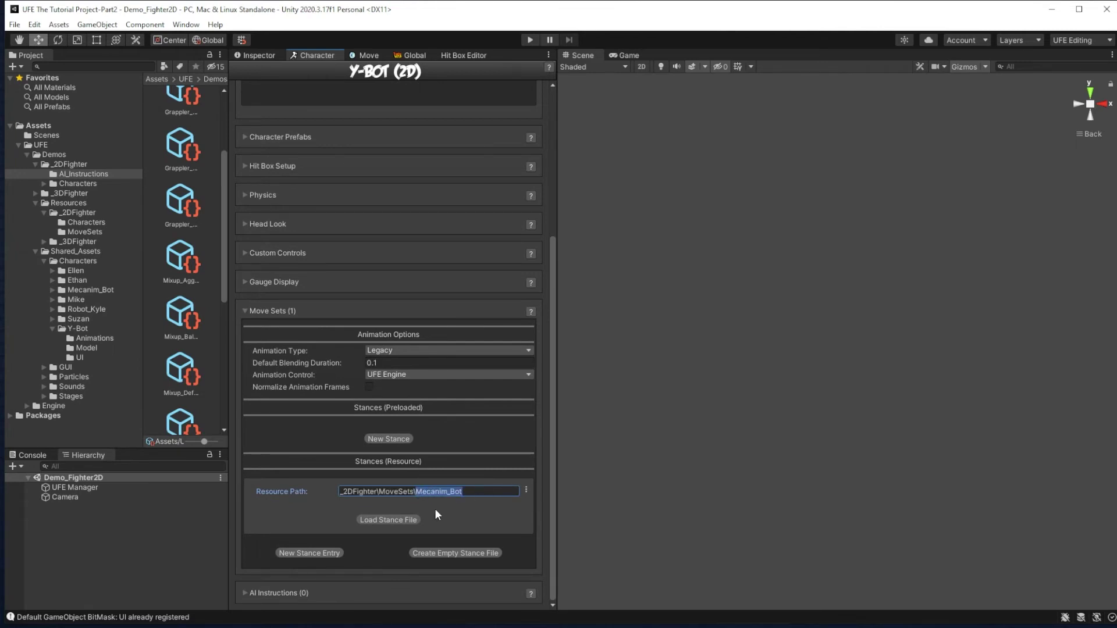
{"action": "left_click", "coordinate": [393, 516]}
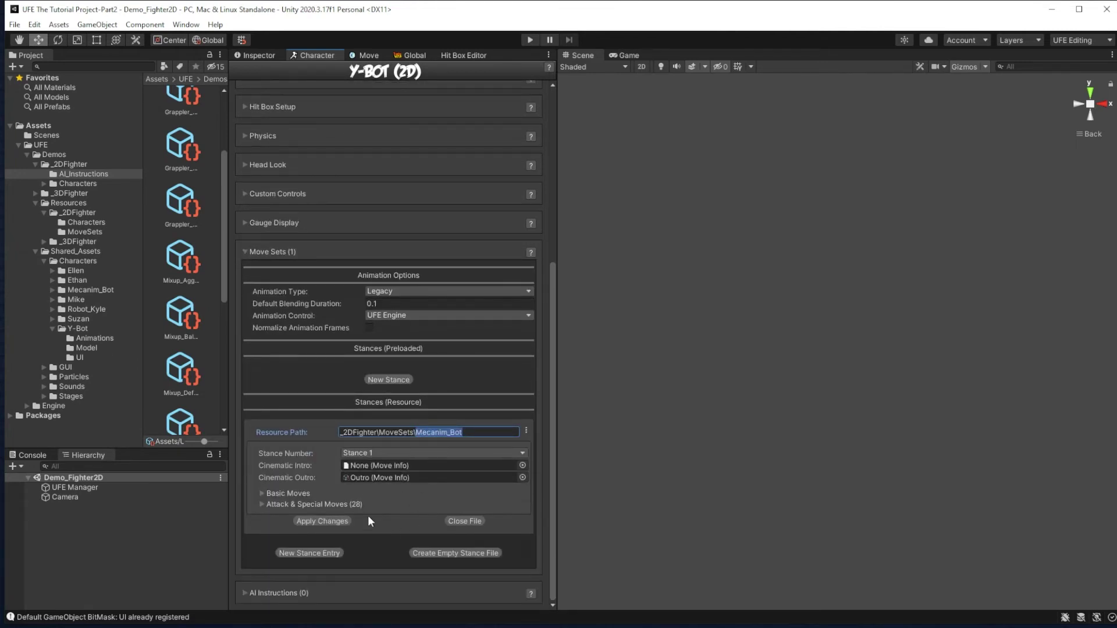
{"action": "left_click", "coordinate": [464, 521]}
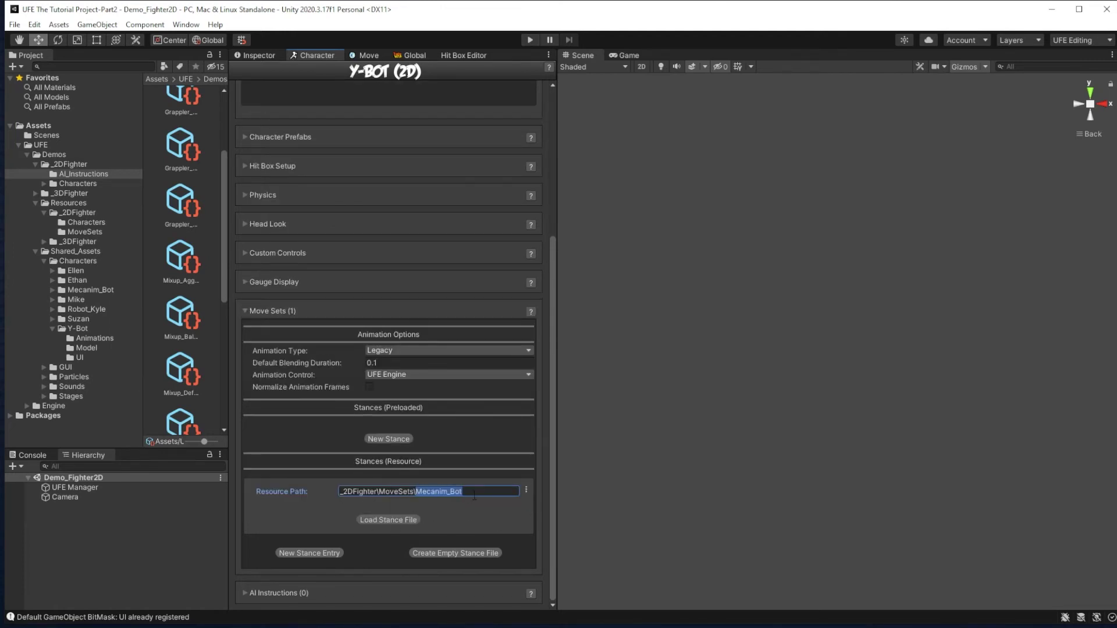
Set the move sets' animation type to Mecanim 3D and assign yBotAvatar as the avatar.
{"action": "left_click", "coordinate": [452, 352]}
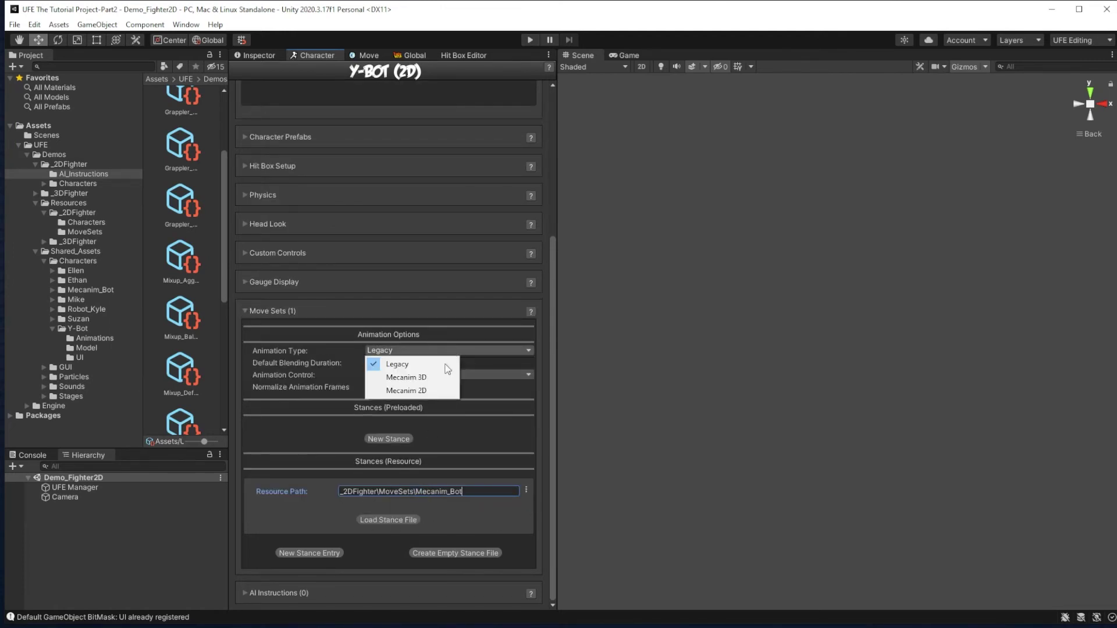
{"action": "left_click", "coordinate": [408, 377]}
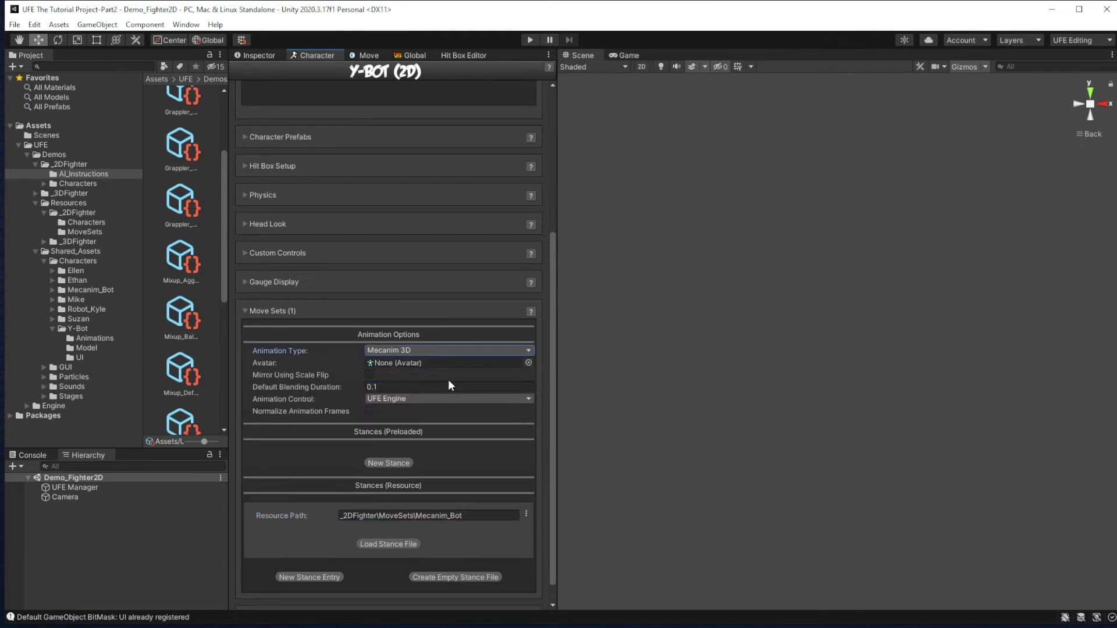
{"action": "left_click", "coordinate": [527, 363]}
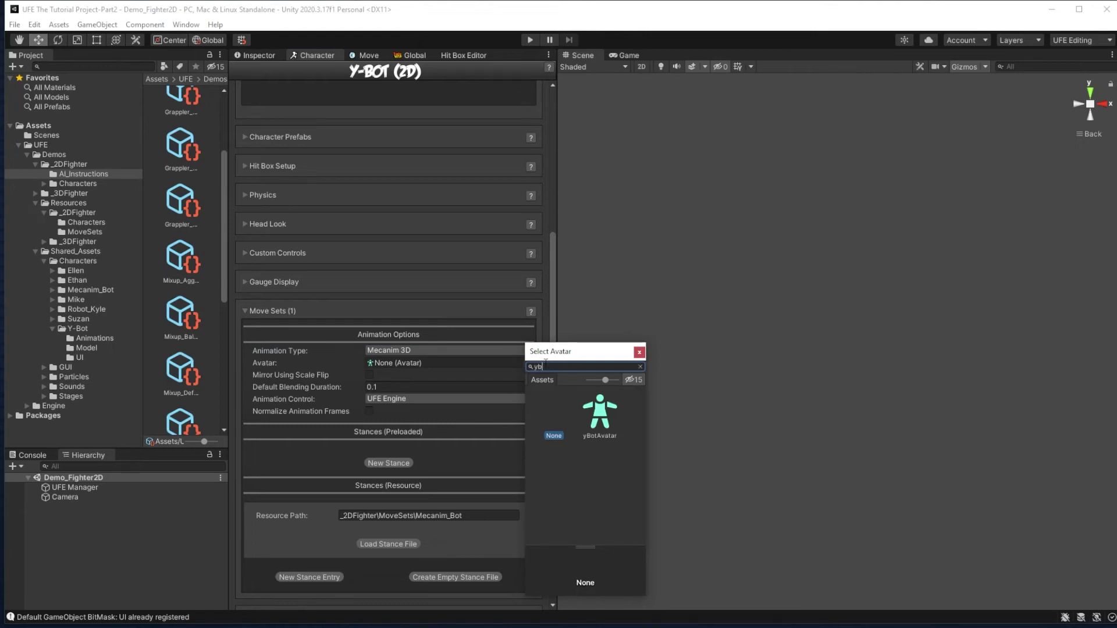
{"action": "left_click", "coordinate": [589, 433]}
{"action": "double_click", "coordinate": [590, 432]}
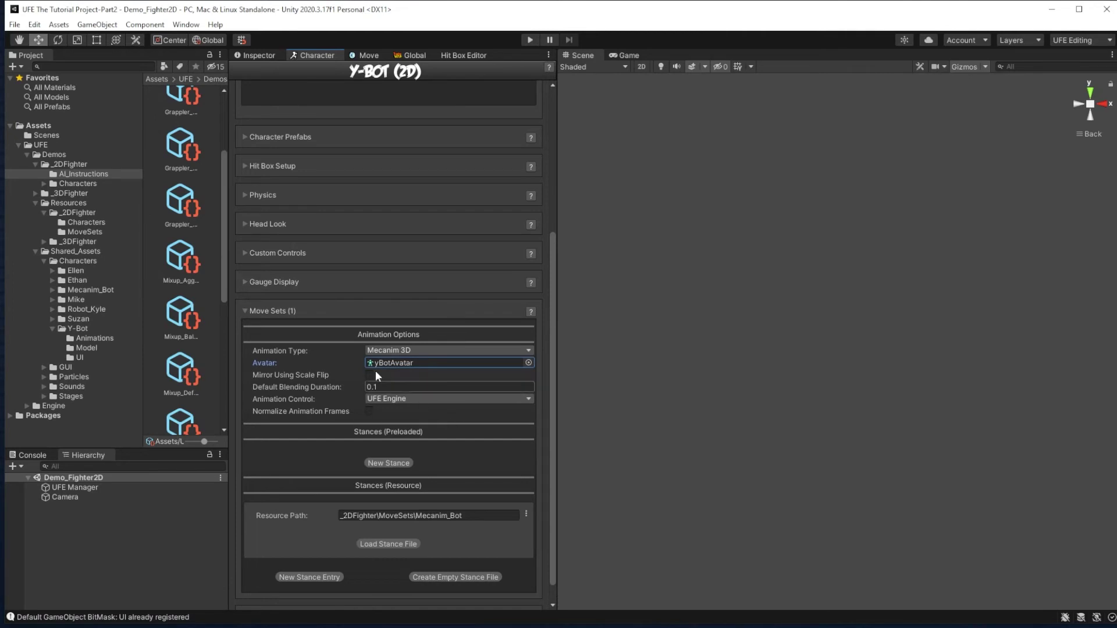
{"action": "left_click", "coordinate": [244, 311]}
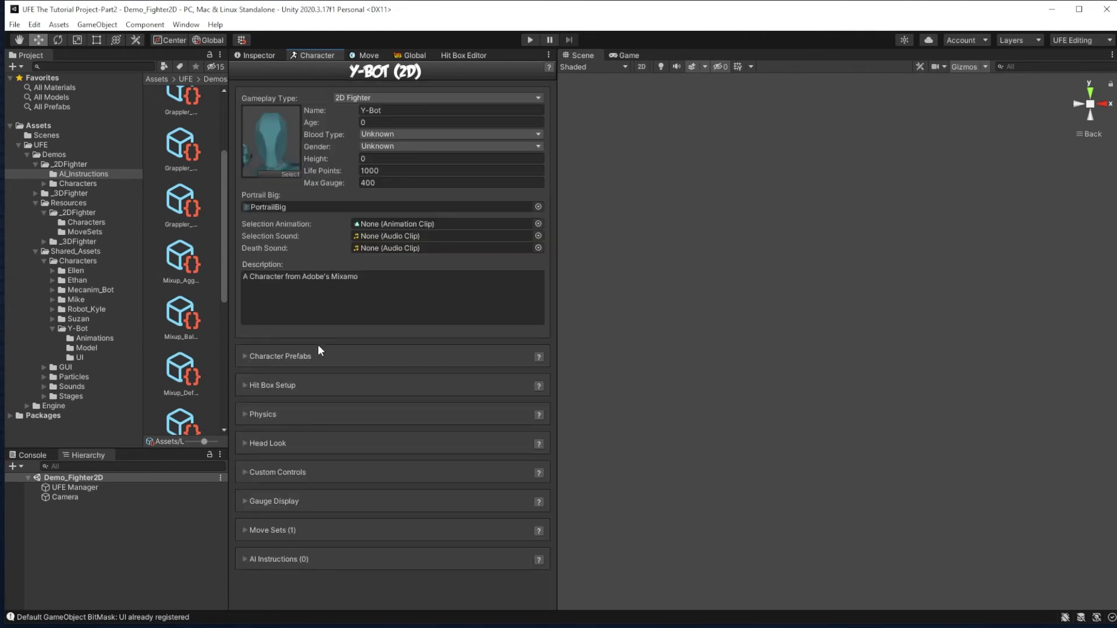
Add an AI instruction that uses the Mixup_Aggressive file from the _2DFighter AI_Instructions folder.
{"action": "left_click", "coordinate": [240, 560]}
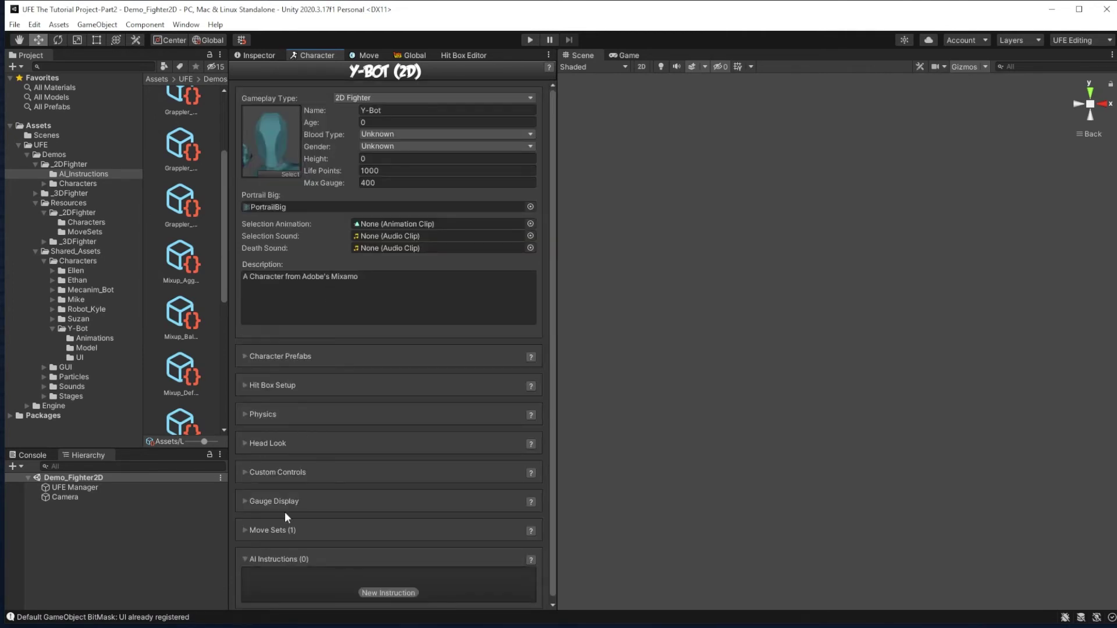
{"action": "left_click", "coordinate": [388, 588]}
{"action": "scroll", "coordinate": [385, 523], "scroll_direction": "down", "scroll_amount": 2}
{"action": "left_click", "coordinate": [524, 548]}
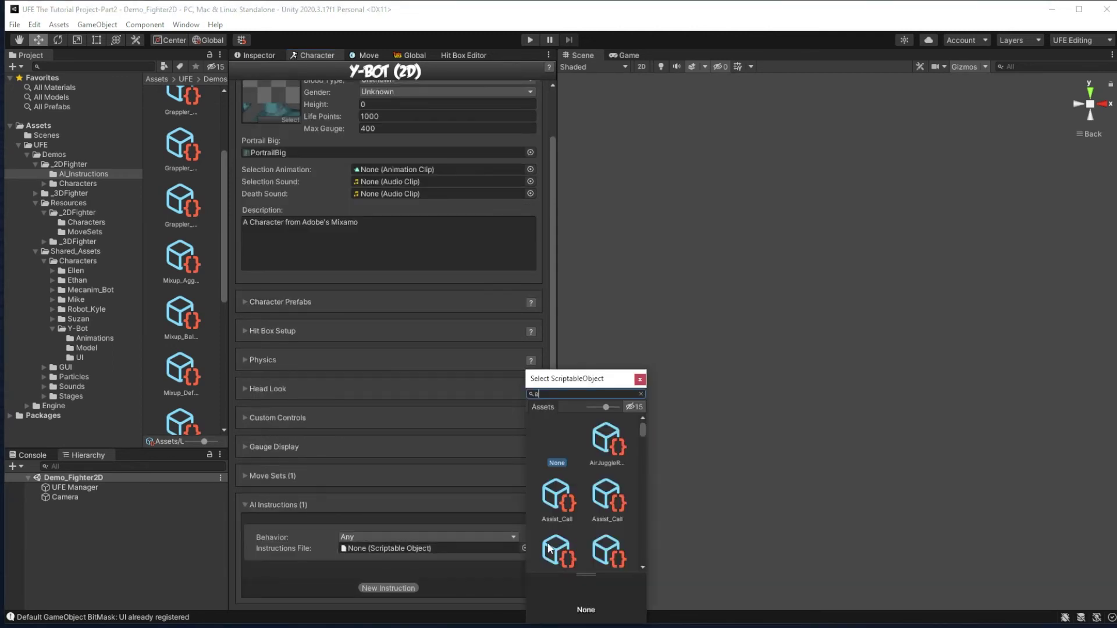
{"action": "type", "text": "aggre"}
{"action": "left_click", "coordinate": [605, 501]}
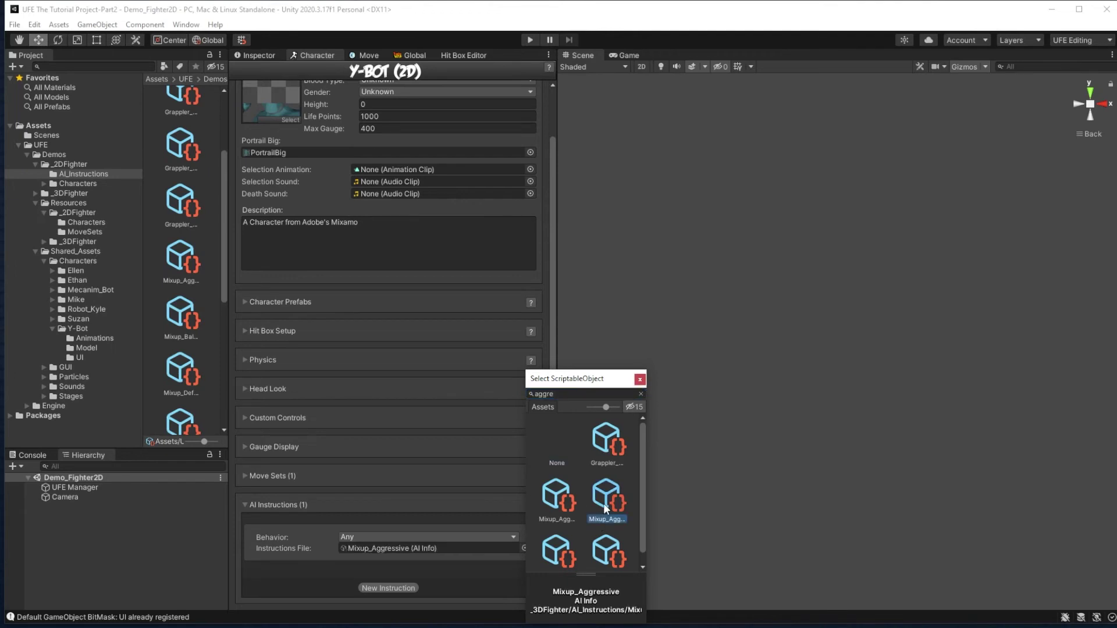
{"action": "key", "text": "Left"}
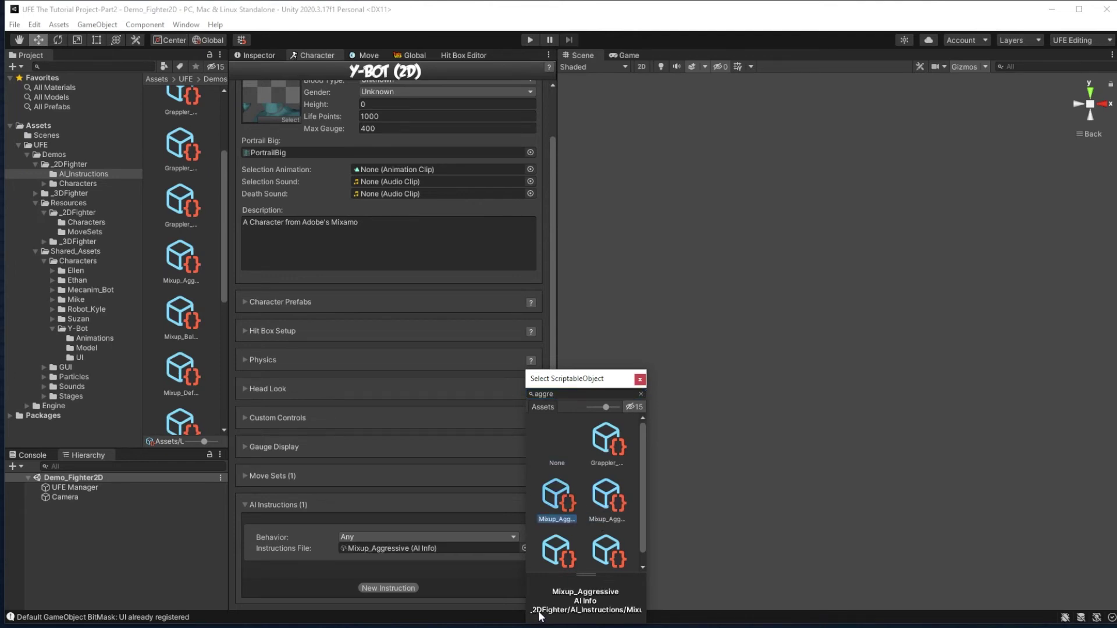
{"action": "key", "text": "Right"}
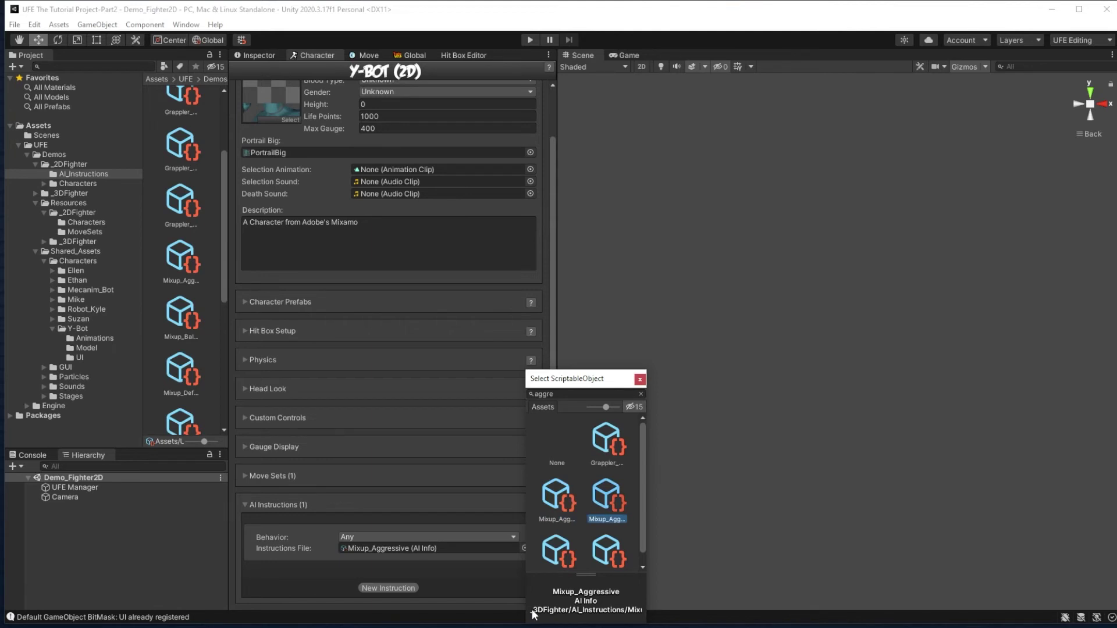
{"action": "key", "text": "Left"}
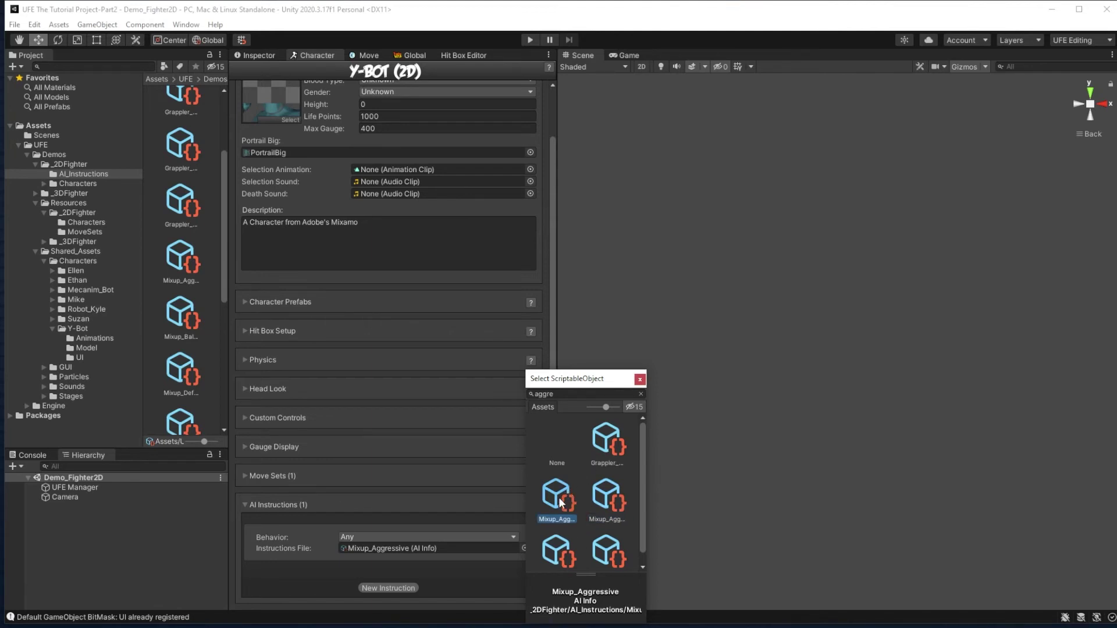
{"action": "double_click", "coordinate": [559, 501]}
{"action": "left_click", "coordinate": [246, 504]}
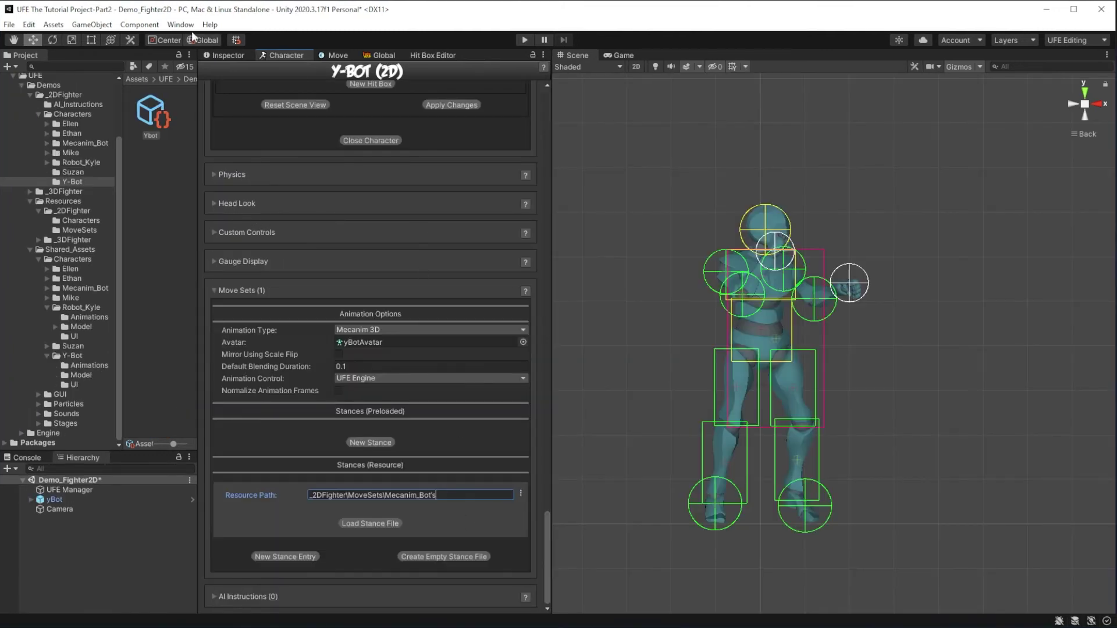
Switch to the Default editor layout and open the UFE Manager's exampleRules config in the global config editor.
{"action": "left_click", "coordinate": [180, 25]}
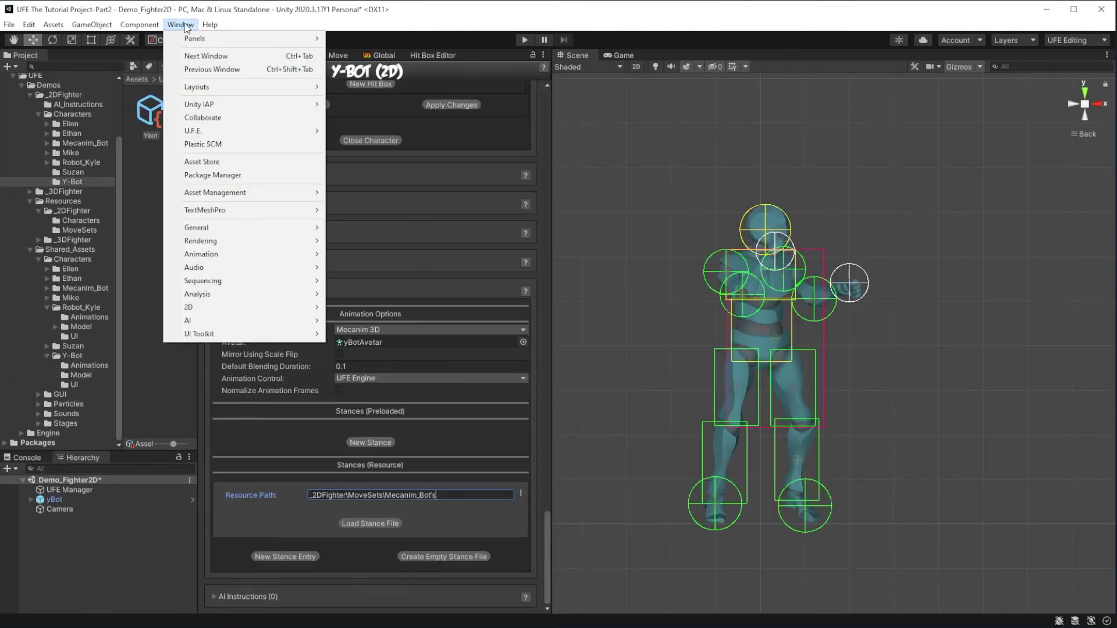
{"action": "mouse_move", "coordinate": [209, 24]}
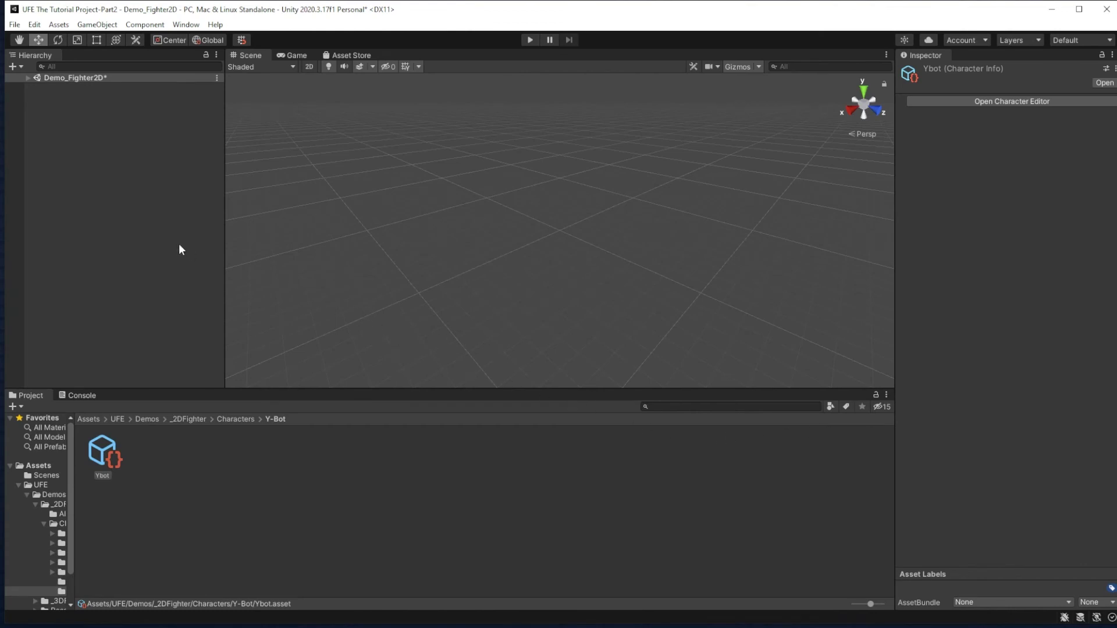
{"action": "left_click", "coordinate": [27, 77]}
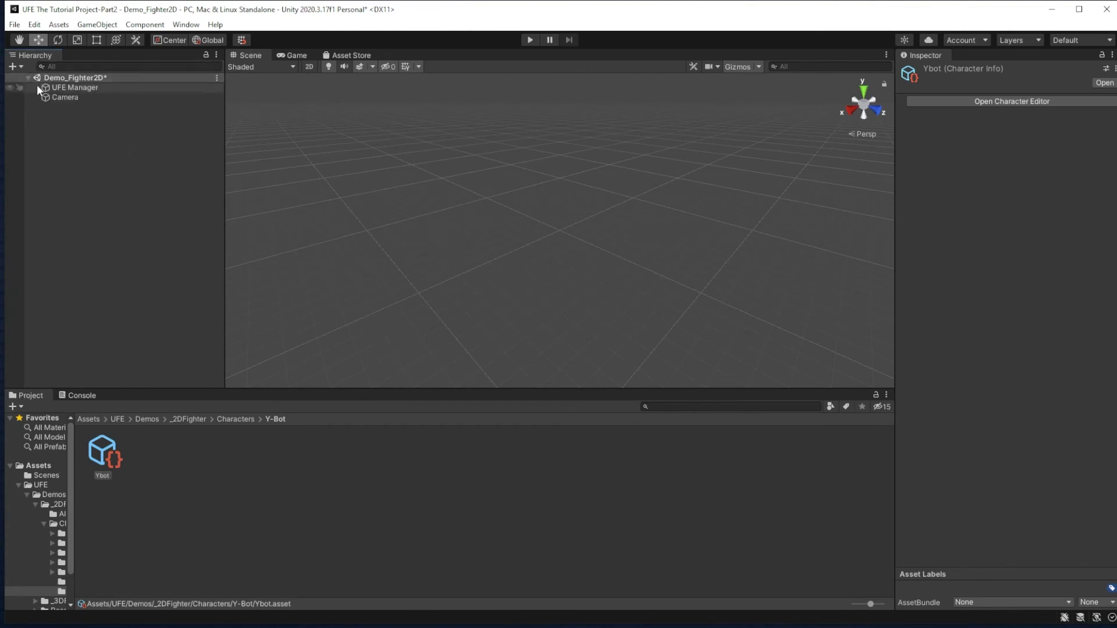
{"action": "left_click", "coordinate": [67, 88]}
{"action": "left_click", "coordinate": [1049, 187]}
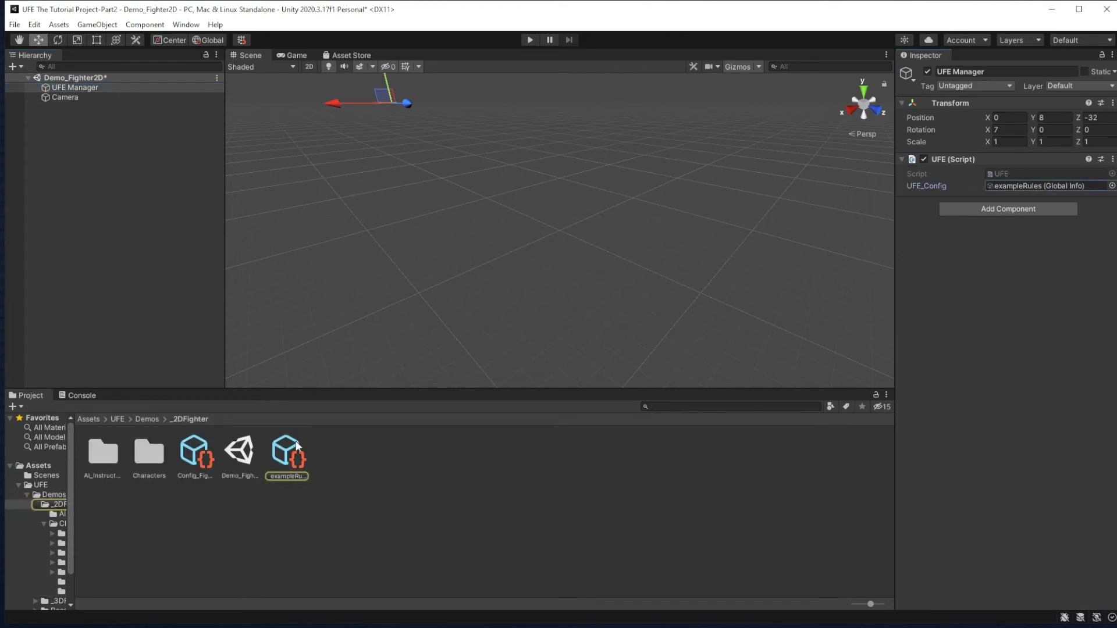
{"action": "double_click", "coordinate": [1049, 187]}
{"action": "left_click", "coordinate": [1008, 101]}
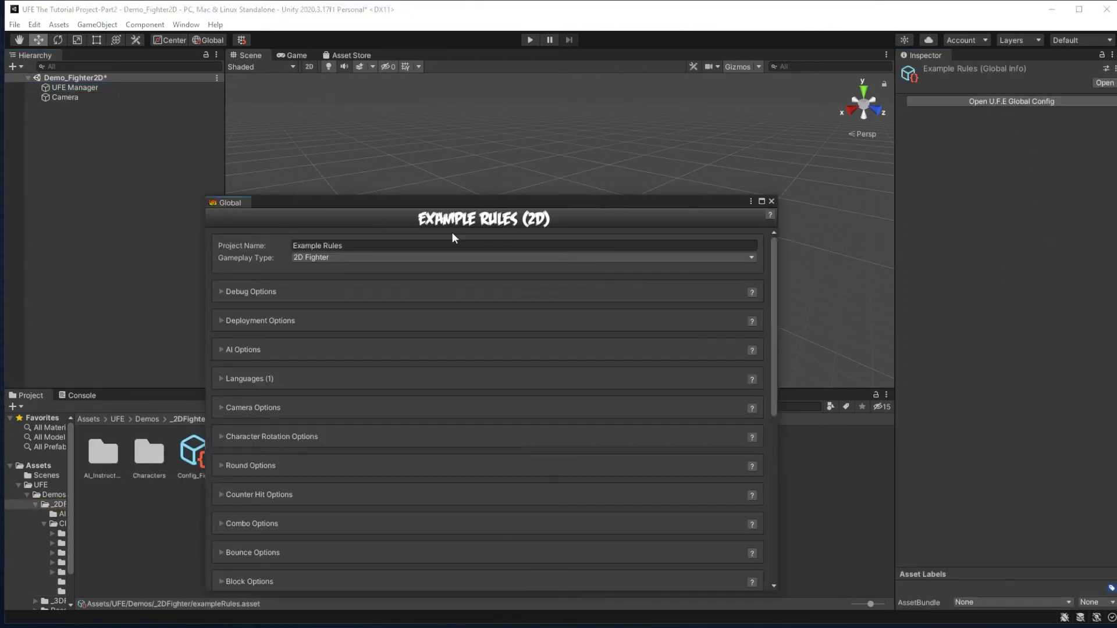
{"action": "left_click_drag", "start_coordinate": [428, 206], "coordinate": [605, 89]}
Add a new entry to the global config's characters and assign the Ybot character file to it.
{"action": "scroll", "coordinate": [406, 284], "scroll_direction": "down", "scroll_amount": 4}
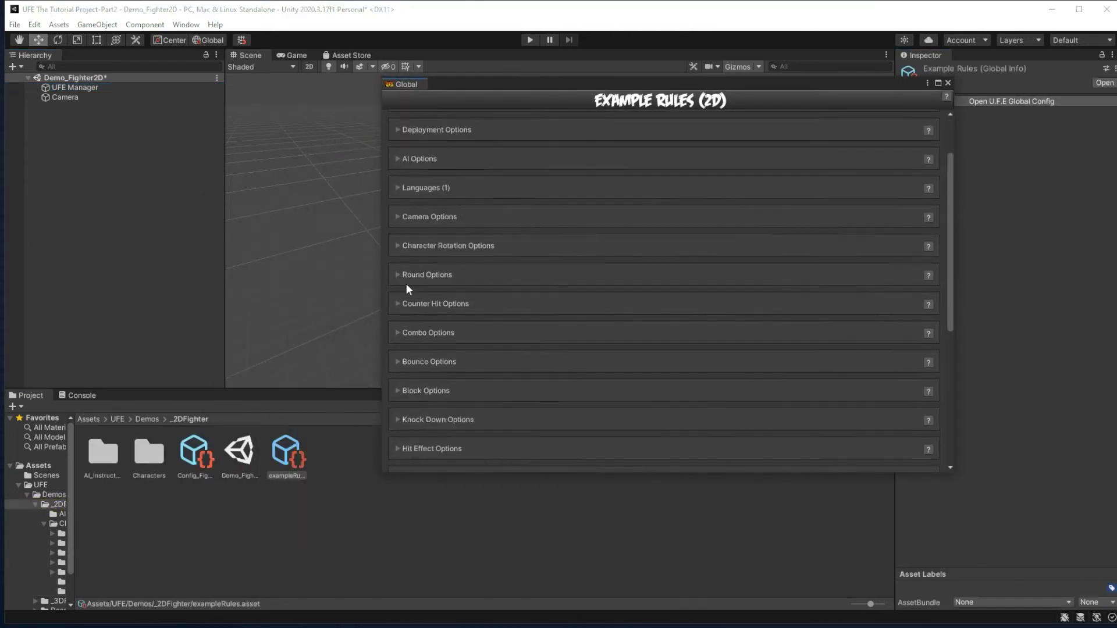
{"action": "scroll", "coordinate": [428, 349], "scroll_direction": "down", "scroll_amount": 3}
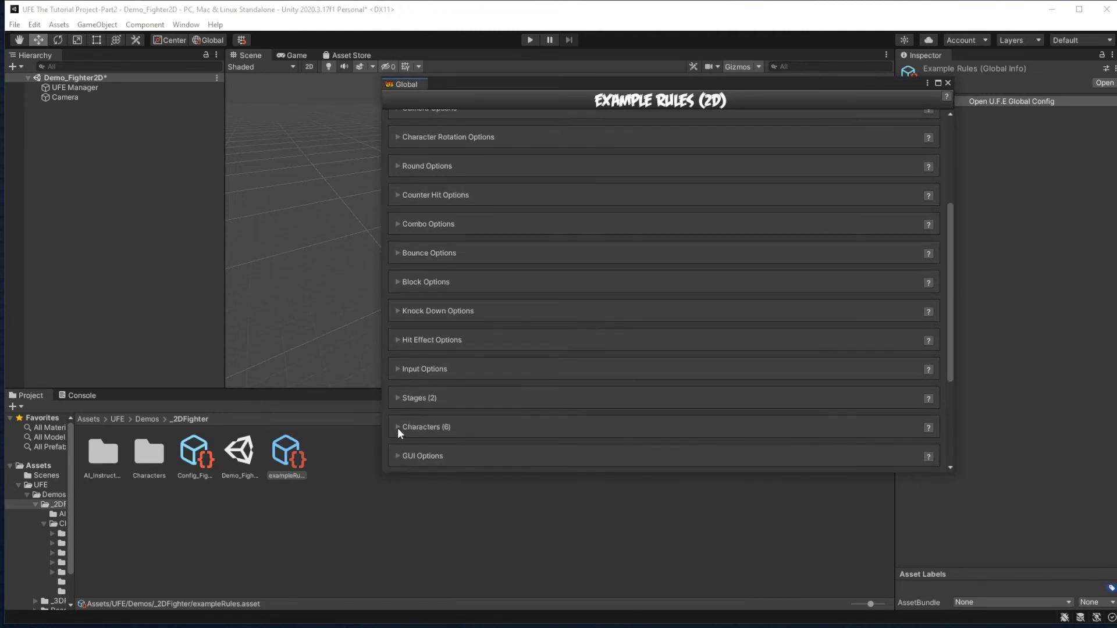
{"action": "left_click", "coordinate": [397, 426]}
{"action": "scroll", "coordinate": [617, 327], "scroll_direction": "down", "scroll_amount": 4}
{"action": "scroll", "coordinate": [617, 331], "scroll_direction": "down", "scroll_amount": 3}
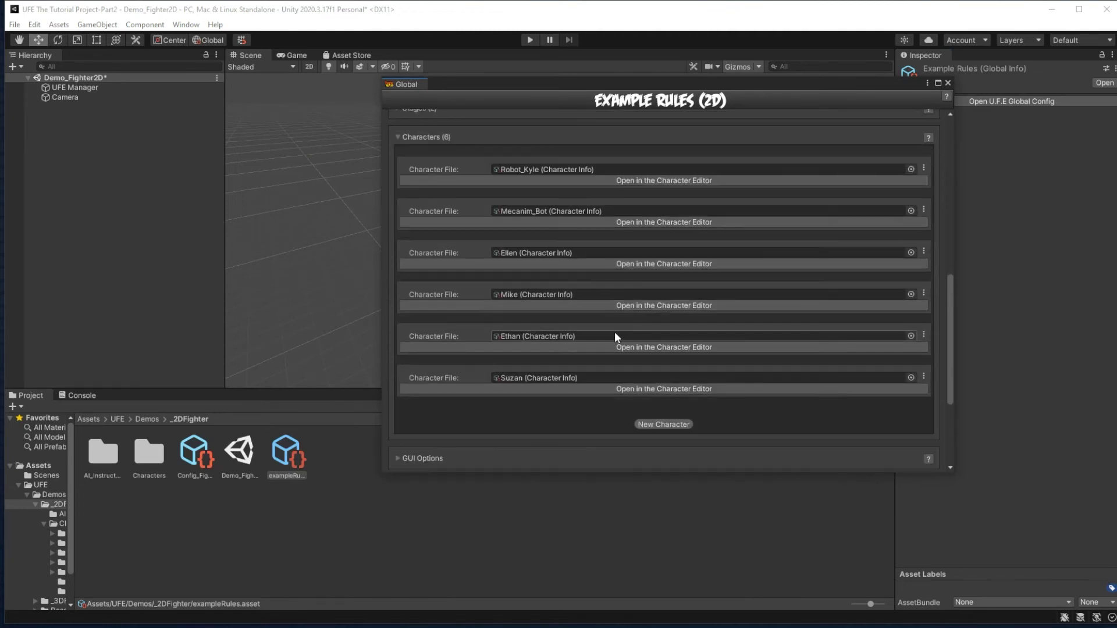
{"action": "left_click", "coordinate": [646, 424]}
{"action": "left_click", "coordinate": [557, 378]}
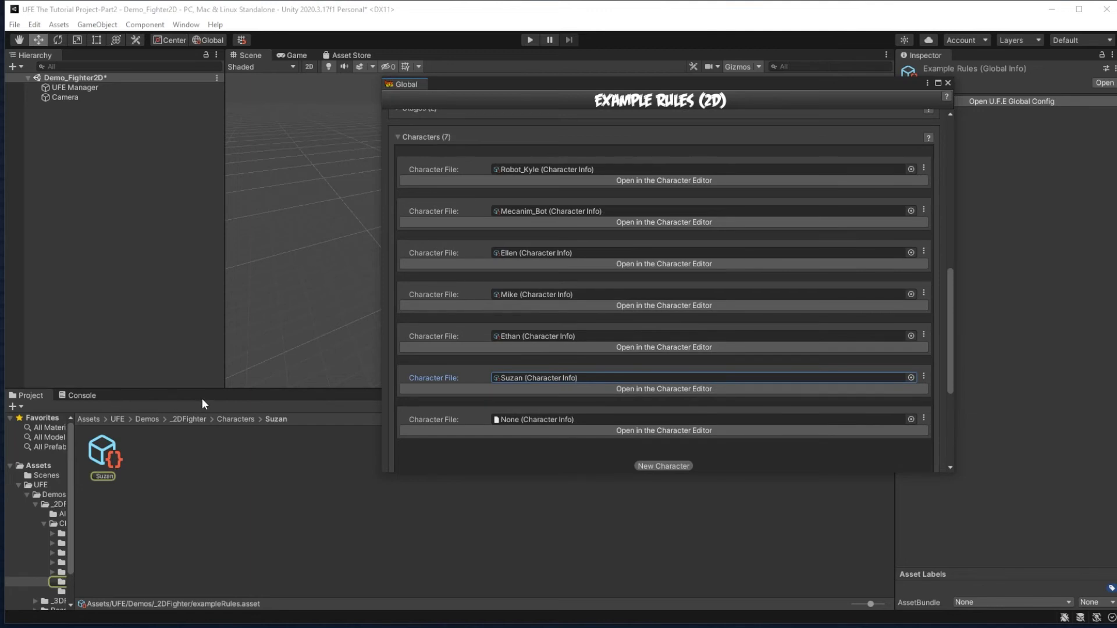
{"action": "left_click", "coordinate": [232, 417]}
{"action": "double_click", "coordinate": [366, 465]}
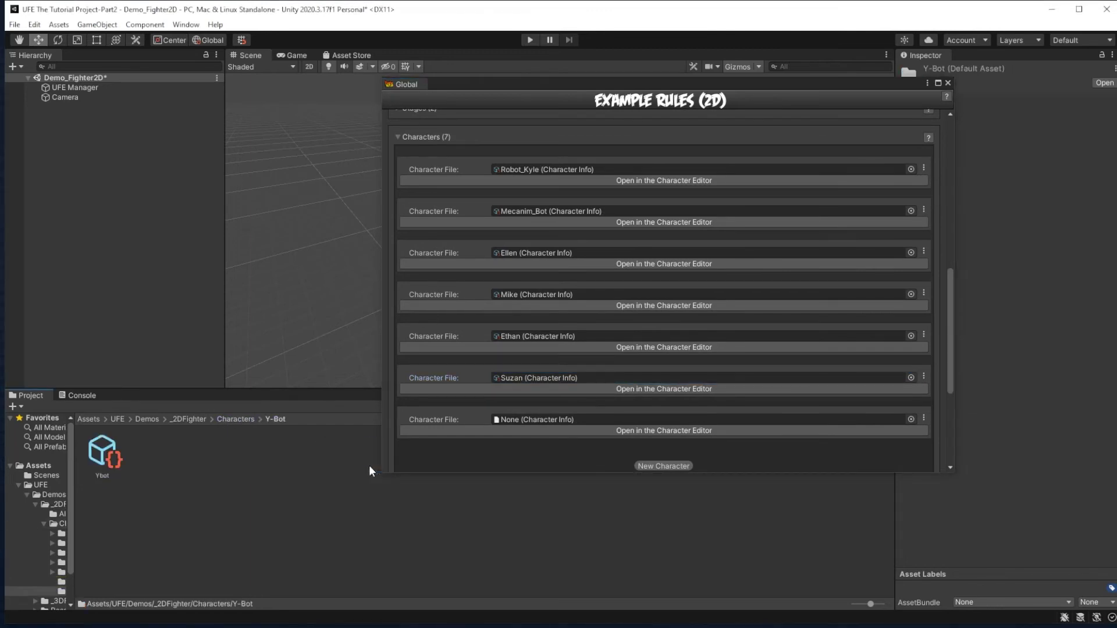
{"action": "left_click_drag", "start_coordinate": [228, 502], "coordinate": [541, 401]}
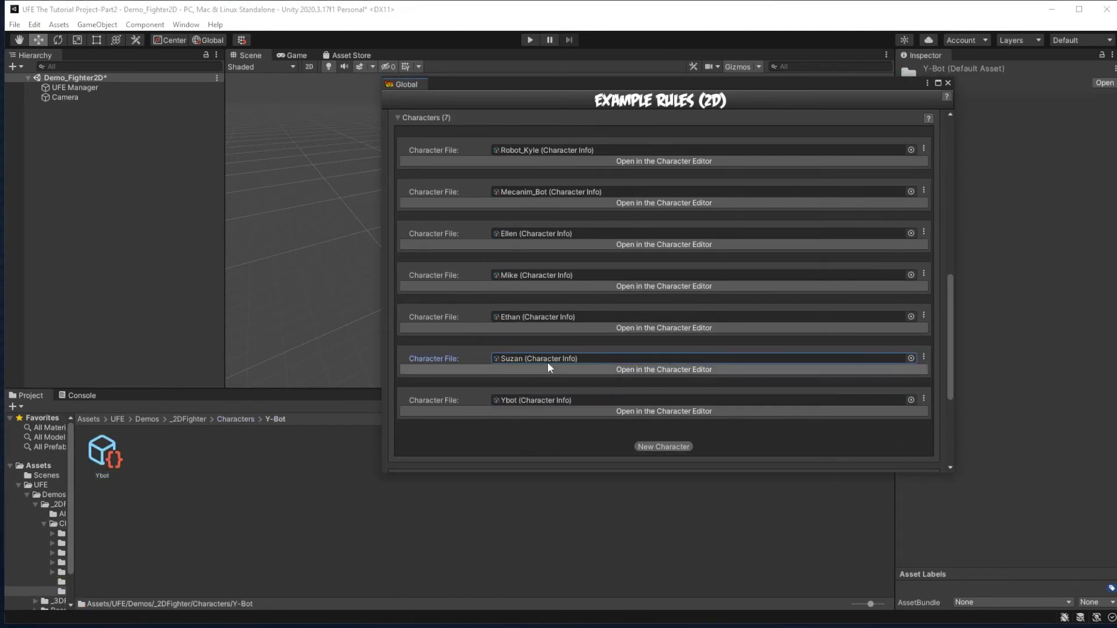
Run the game and start a CPU vs CPU match to test Y-Bot.
{"action": "left_click_drag", "start_coordinate": [590, 85], "coordinate": [433, 470]}
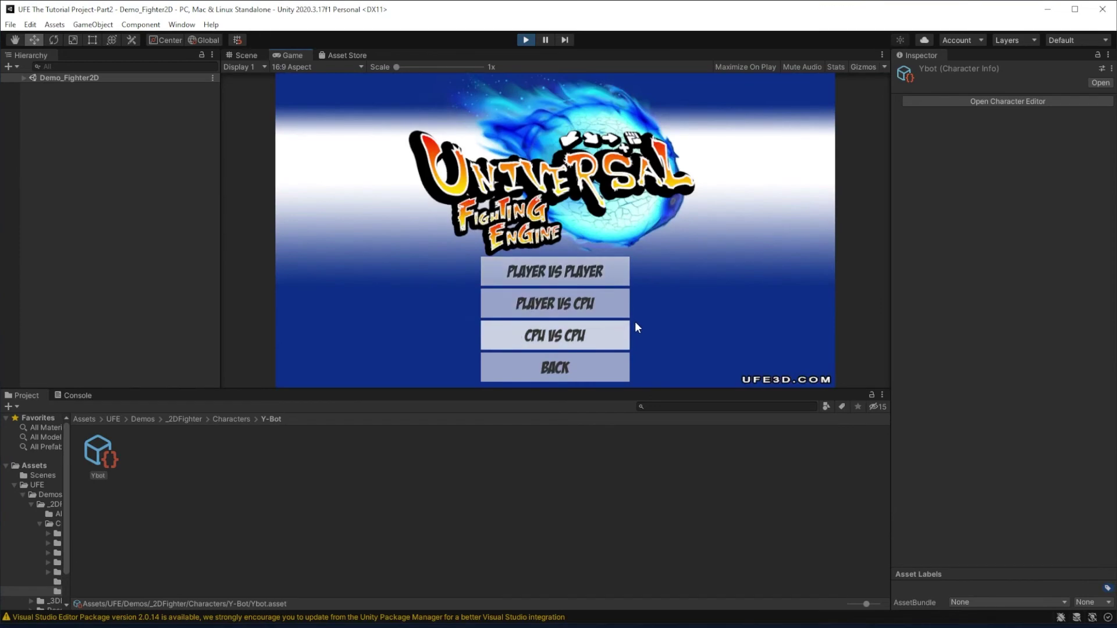
{"action": "left_click", "coordinate": [623, 327]}
{"action": "left_click", "coordinate": [570, 344]}
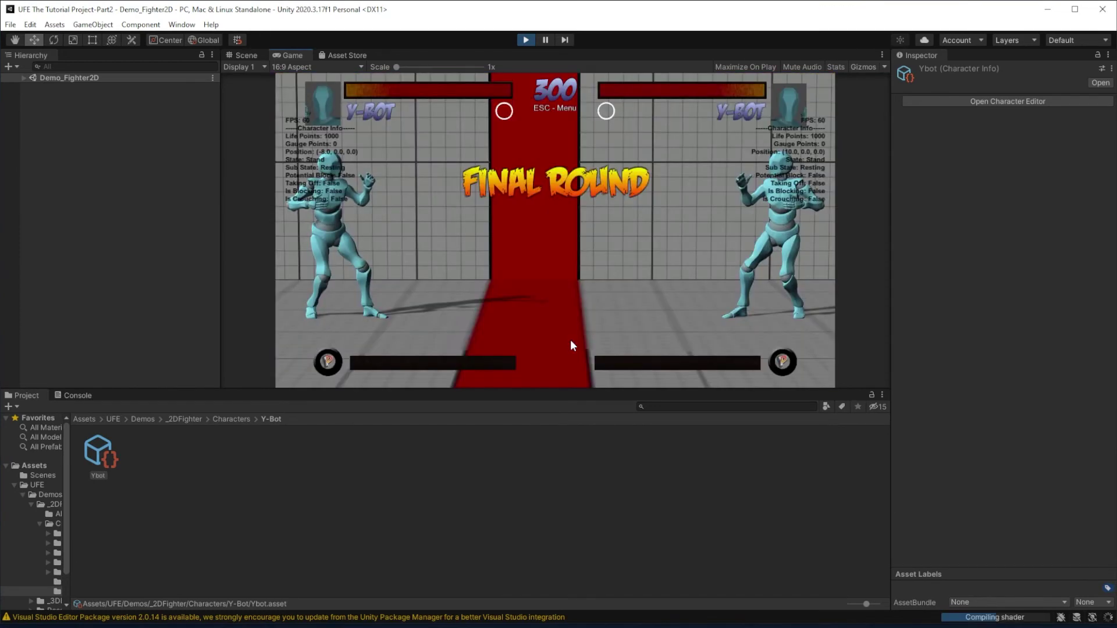
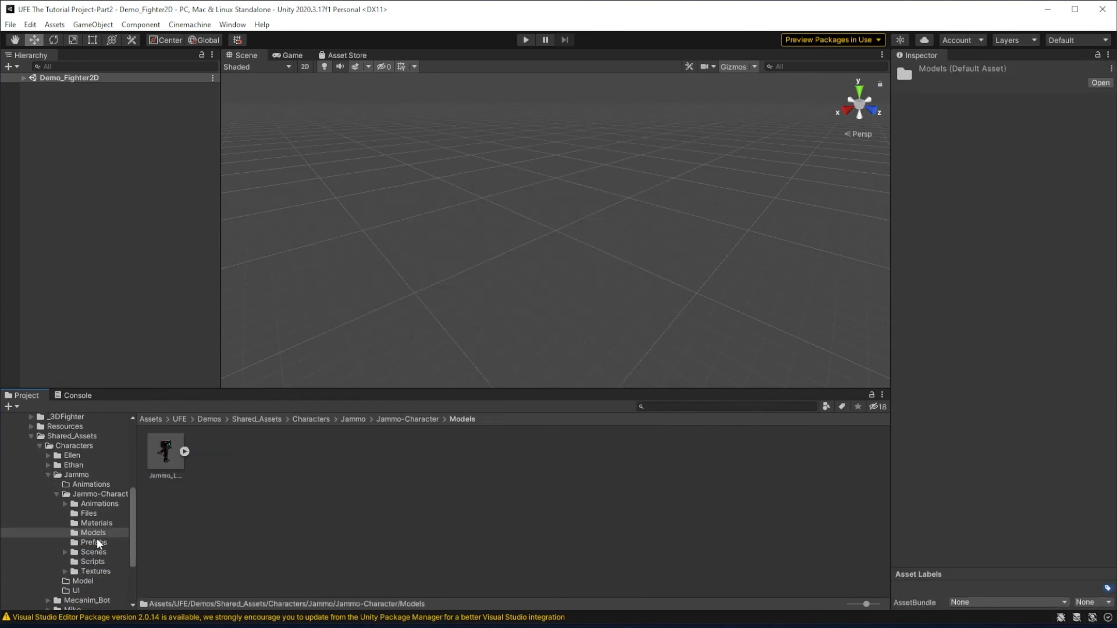
Set the Jammo_LowPoly model's rig to Humanoid with its avatar created from this model, and apply the import settings.
{"action": "scroll", "coordinate": [91, 523], "scroll_direction": "down", "scroll_amount": 2}
{"action": "left_click", "coordinate": [91, 547]}
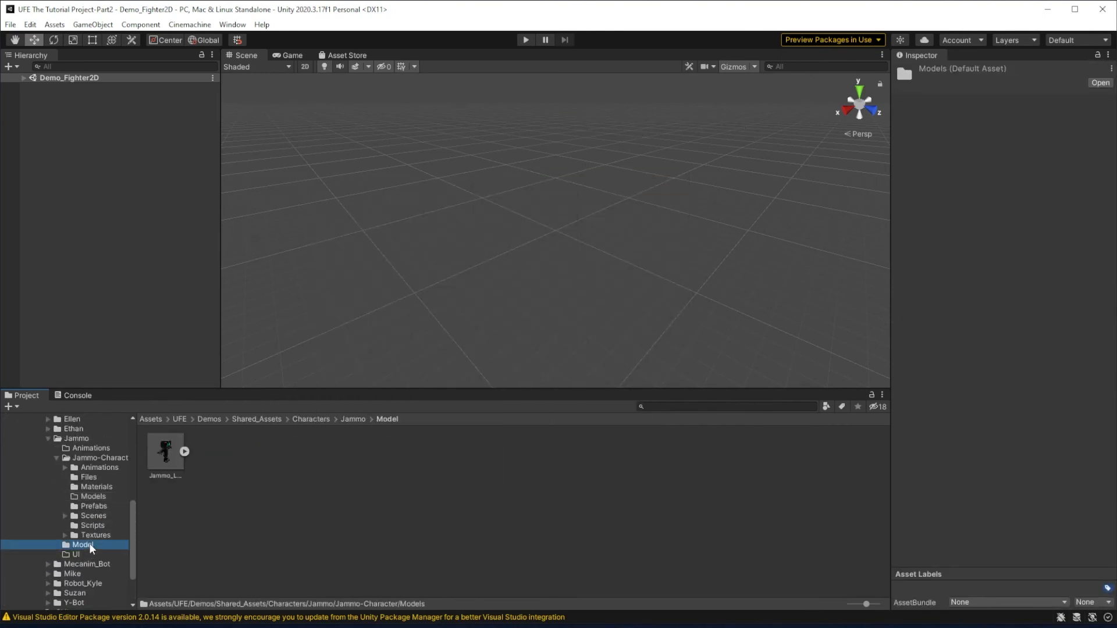
{"action": "left_click", "coordinate": [185, 451]}
{"action": "left_click", "coordinate": [166, 453]}
{"action": "left_click", "coordinate": [1032, 120]}
{"action": "left_click", "coordinate": [1005, 174]}
{"action": "left_click", "coordinate": [1099, 209]}
{"action": "scroll", "coordinate": [373, 500], "scroll_direction": "down", "scroll_amount": 3}
{"action": "scroll", "coordinate": [291, 483], "scroll_direction": "up", "scroll_amount": 3}
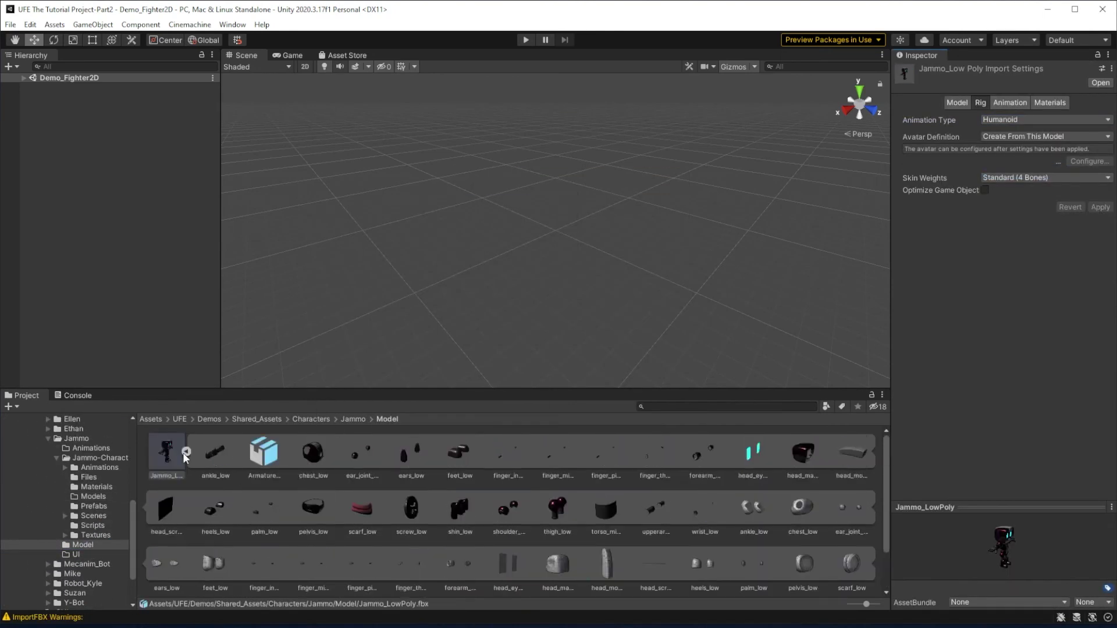
{"action": "left_click", "coordinate": [185, 452]}
Place the Jammo_LowPoly model in the scene, frame it, toggle the scene lighting, hide the grid and enlarge the scene view.
{"action": "left_click", "coordinate": [353, 419]}
{"action": "double_click", "coordinate": [257, 456]}
{"action": "left_click_drag", "start_coordinate": [166, 452], "coordinate": [532, 233]}
{"action": "key", "text": "f"}
{"action": "left_click", "coordinate": [325, 67]}
{"action": "left_click", "coordinate": [402, 67]}
{"action": "scroll", "coordinate": [558, 233], "scroll_direction": "down", "scroll_amount": 3}
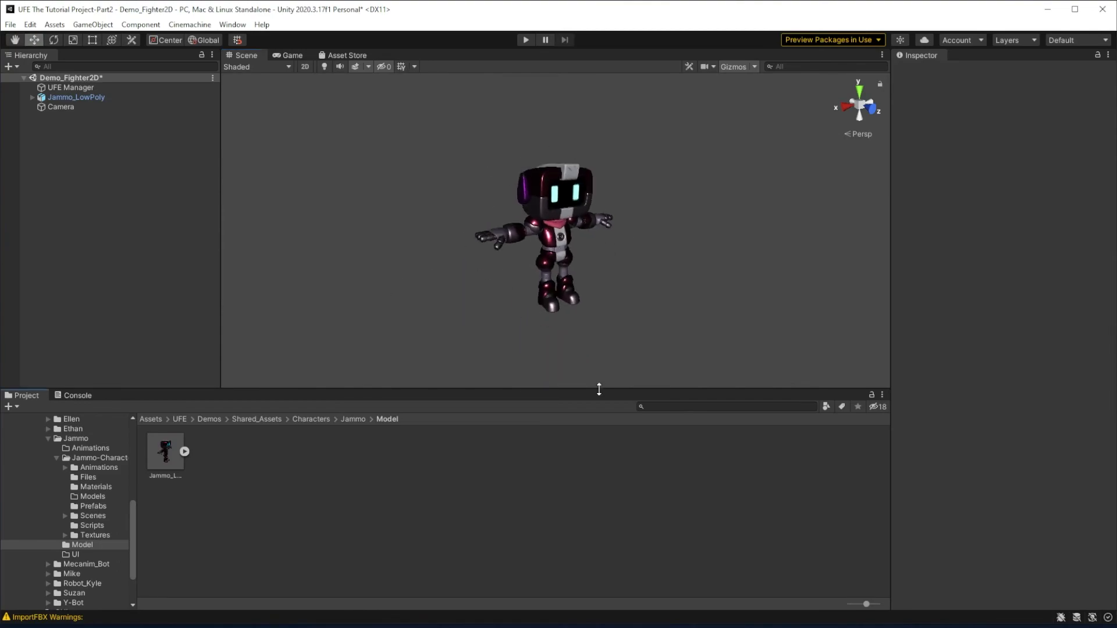
{"action": "left_click_drag", "start_coordinate": [600, 389], "coordinate": [600, 447]}
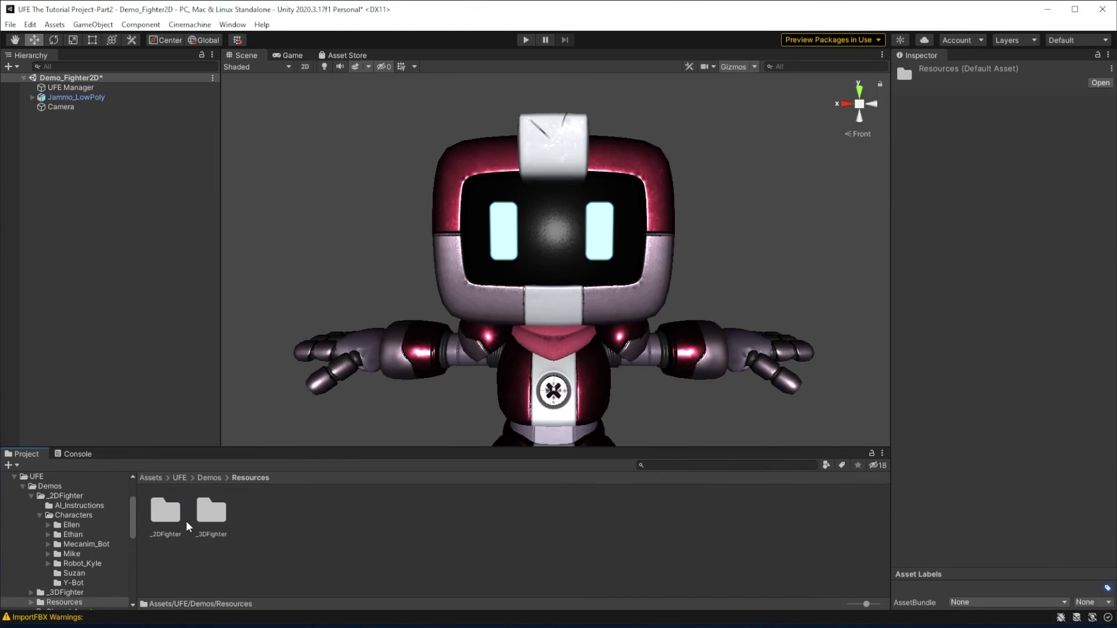
Open the Jammo prefab from the Characters folder under Resources/_2DFighter for editing.
{"action": "double_click", "coordinate": [166, 511]}
{"action": "left_click", "coordinate": [257, 511]}
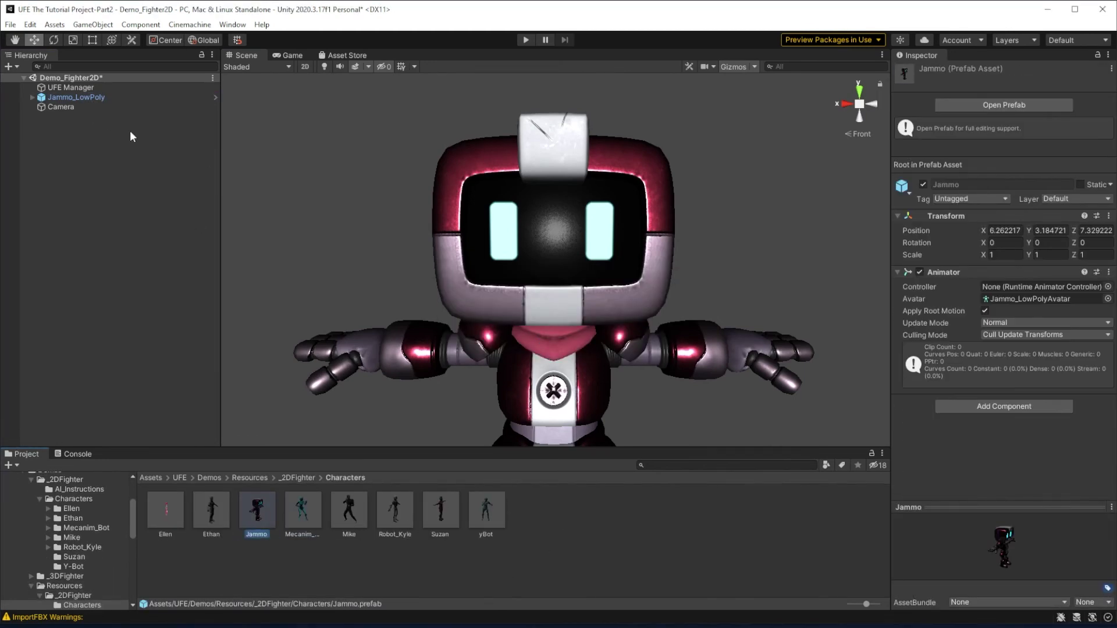
{"action": "double_click", "coordinate": [258, 510]}
{"action": "left_click", "coordinate": [1108, 174]}
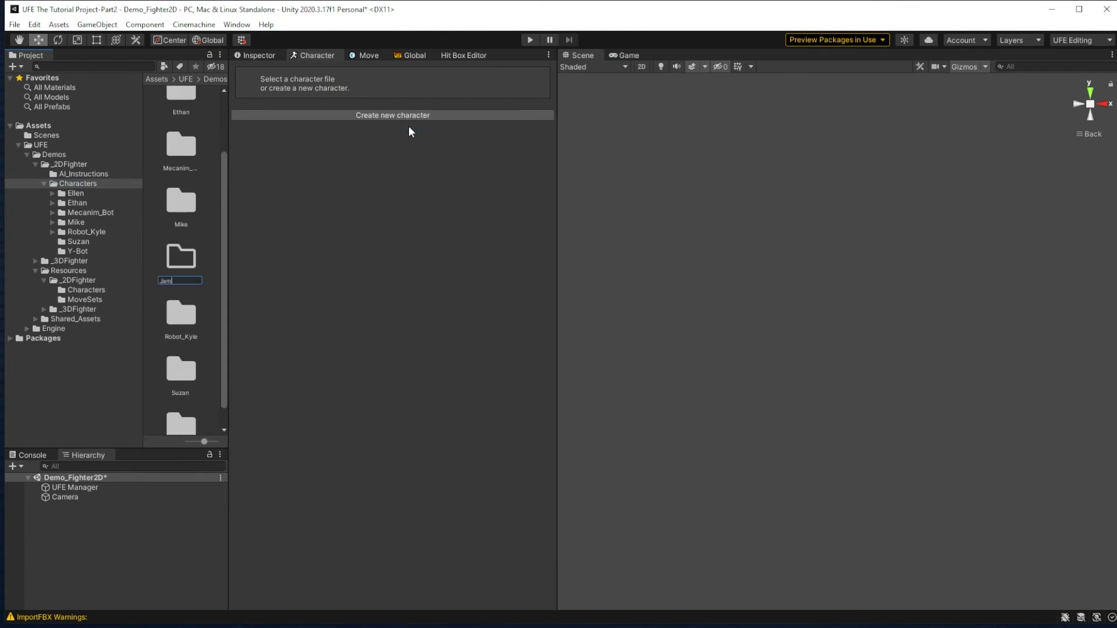
Create the Jammo character file in its own character folder, with the description From Mix&Jam and a max gauge of 400.
{"action": "right_click", "coordinate": [193, 170]}
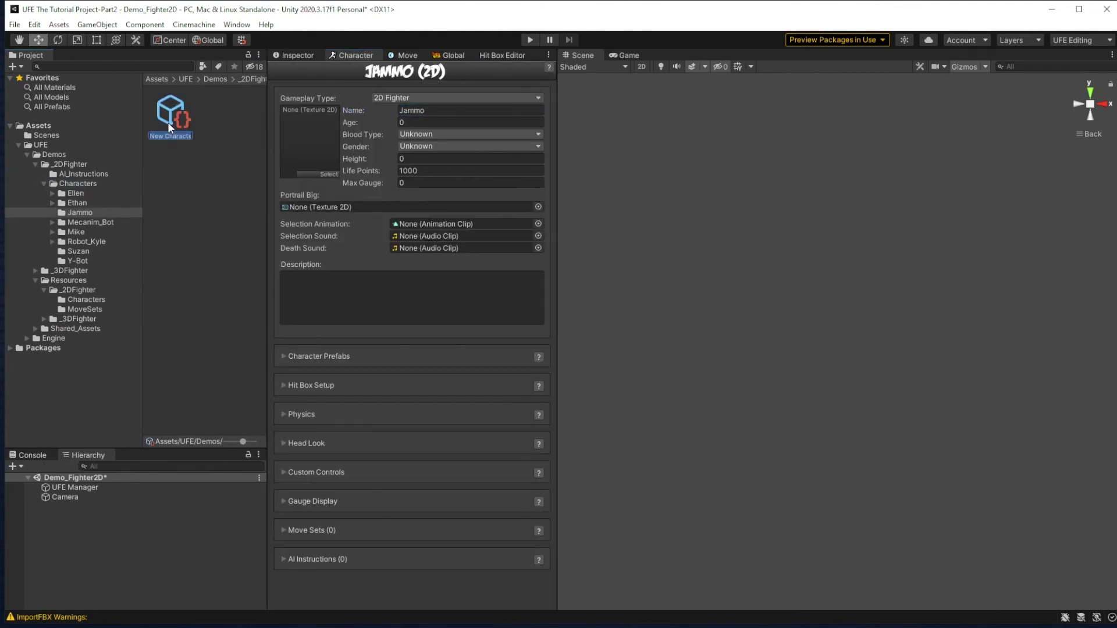
{"action": "type", "text": "Jammo"}
{"action": "left_click", "coordinate": [361, 294]}
{"action": "type", "text": "From Mix&Jam"}
{"action": "left_click", "coordinate": [448, 183]}
{"action": "type", "text": "400"}
Assign Jammo's small face portrait and set PortrailBig as the big portrait.
{"action": "left_click", "coordinate": [327, 175]}
{"action": "type", "text": "port"}
{"action": "left_click", "coordinate": [539, 208]}
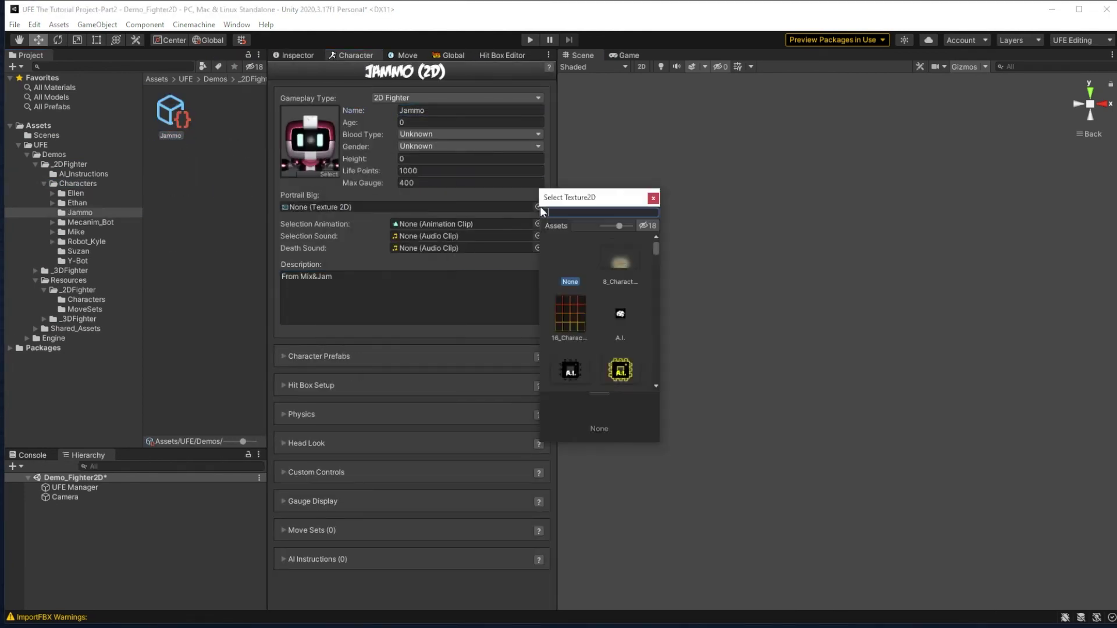
{"action": "type", "text": "port"}
{"action": "double_click", "coordinate": [570, 313]}
Assign the Jammo prefab as the character's default prefab.
{"action": "left_click", "coordinate": [284, 357]}
{"action": "left_click", "coordinate": [531, 384]}
{"action": "type", "text": "jammo"}
{"action": "double_click", "coordinate": [611, 434]}
Open Jammo in the hit box setup and set its Y rotation to 180 and its scale to 4 on all axes.
{"action": "left_click", "coordinate": [285, 430]}
{"action": "left_click", "coordinate": [407, 412]}
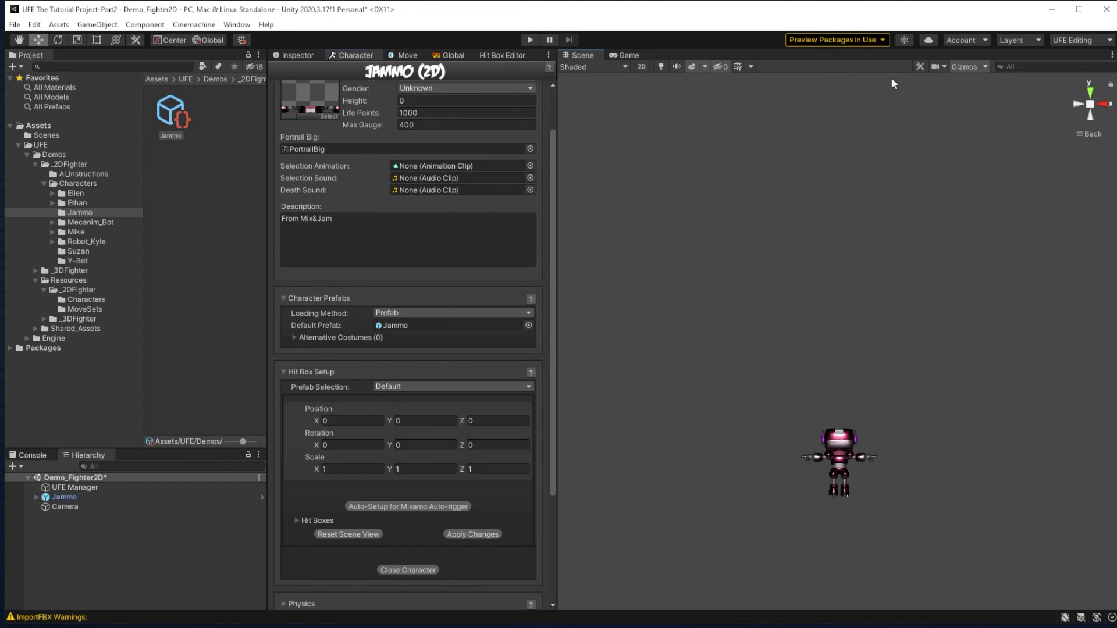
{"action": "left_click", "coordinate": [738, 67]}
{"action": "left_click", "coordinate": [425, 445]}
{"action": "type", "text": "901804"}
{"action": "scroll", "coordinate": [407, 477], "scroll_direction": "down", "scroll_amount": 1}
{"action": "left_click", "coordinate": [299, 484]}
{"action": "left_click", "coordinate": [299, 484]}
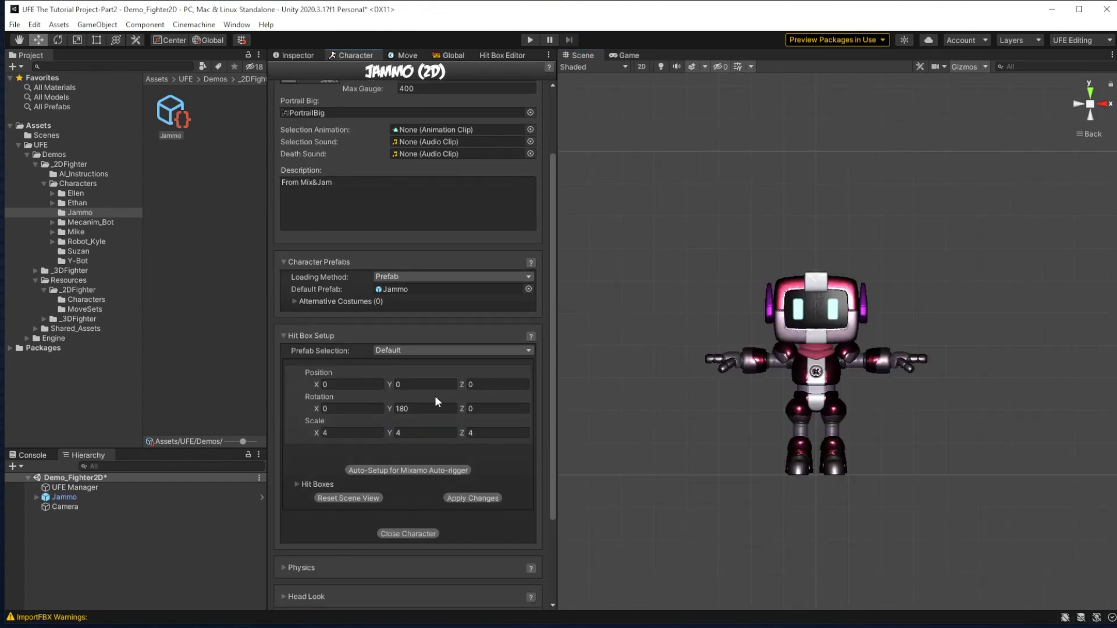
Generate Jammo's hit boxes with the auto-setup for the Mixamo auto-rigger.
{"action": "left_click", "coordinate": [295, 483]}
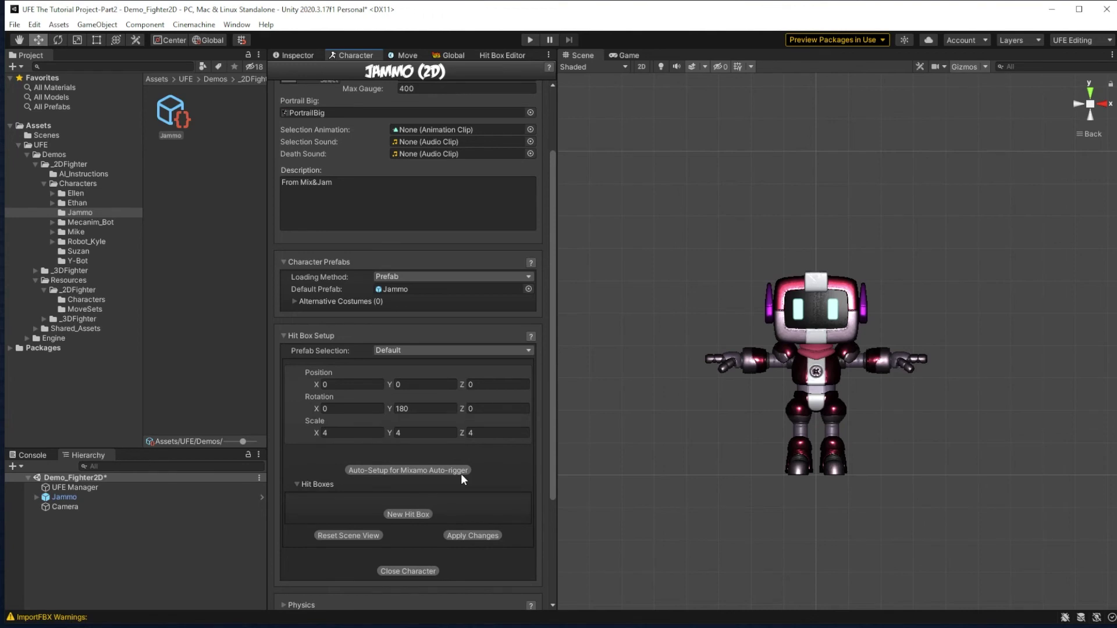
{"action": "scroll", "coordinate": [376, 466], "scroll_direction": "down", "scroll_amount": 3}
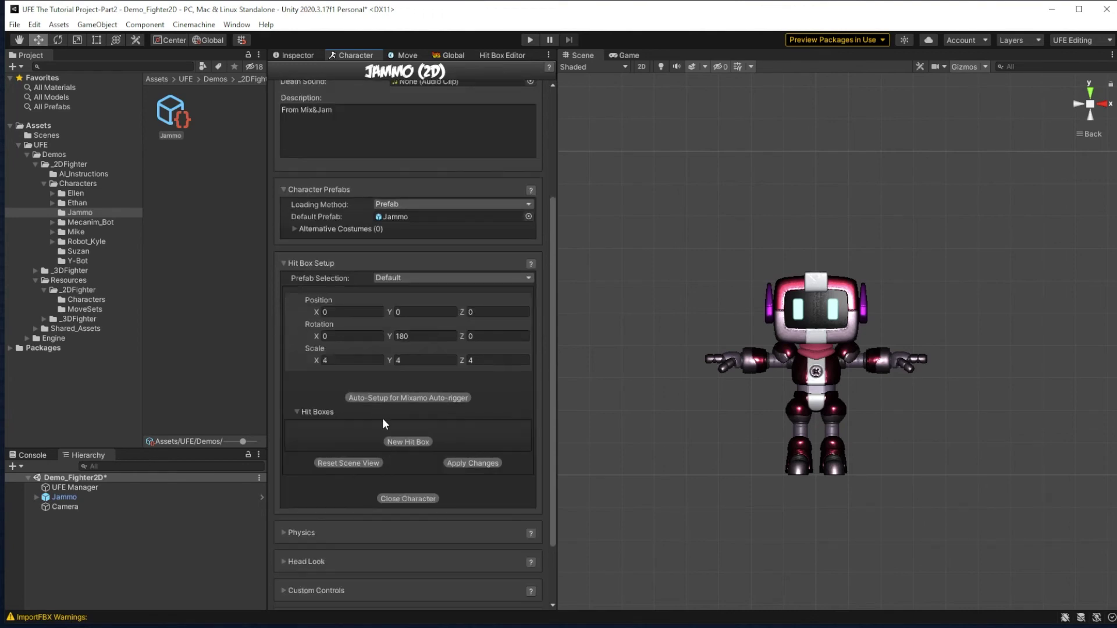
{"action": "left_click", "coordinate": [456, 399]}
{"action": "left_click", "coordinate": [598, 343]}
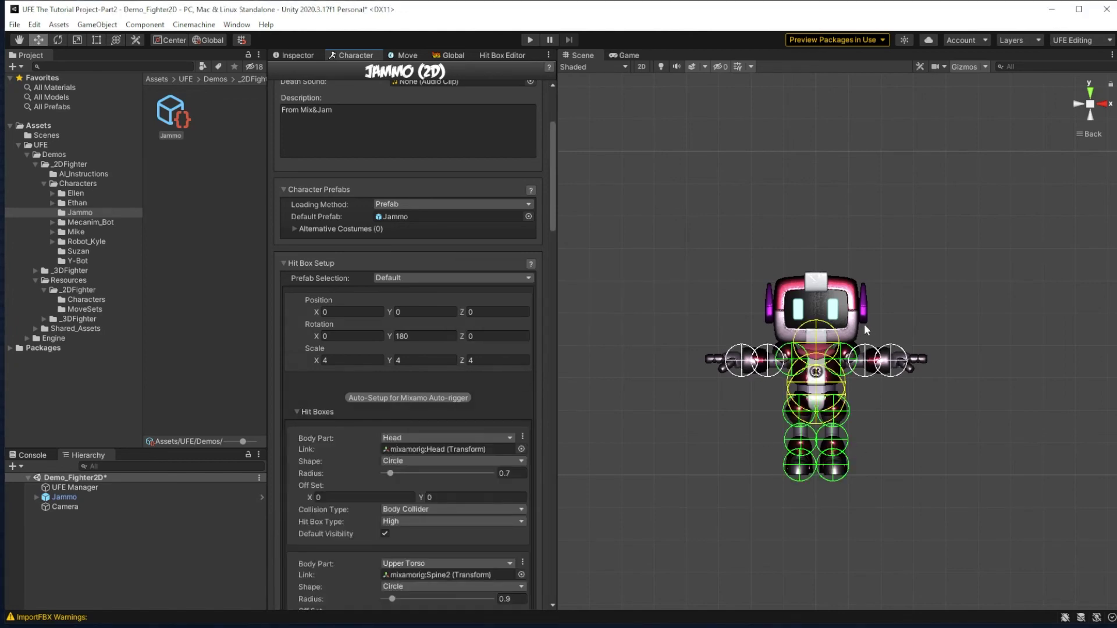
Enlarge the Head hit box to a radius of 1.42 and adjust its Y offset so it covers the head.
{"action": "scroll", "coordinate": [925, 329], "scroll_direction": "up", "scroll_amount": 2}
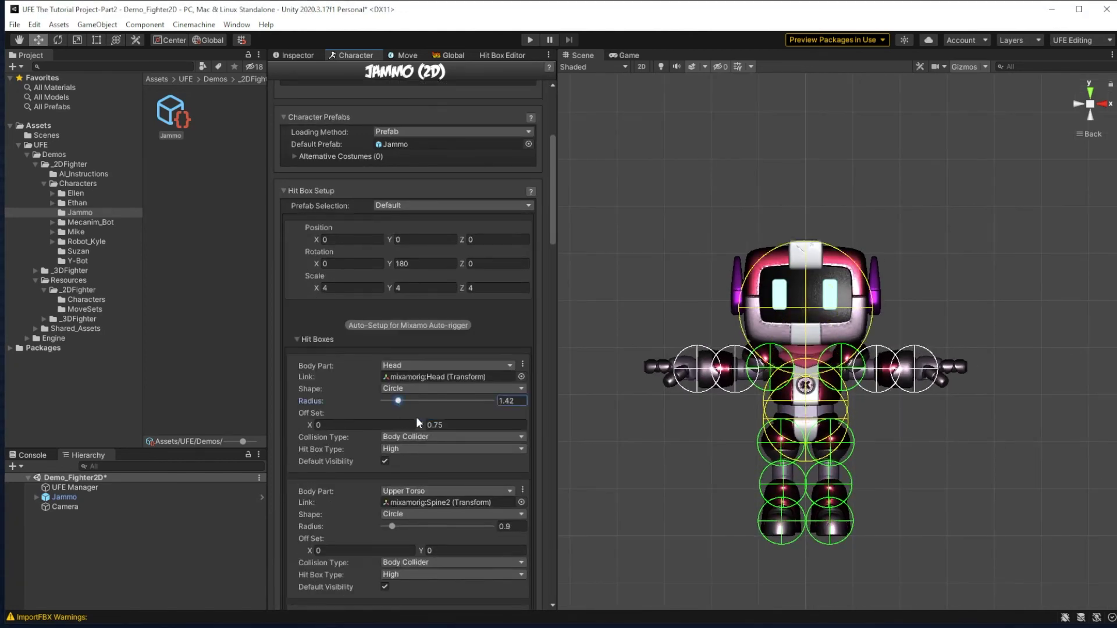
{"action": "left_click_drag", "start_coordinate": [418, 425], "coordinate": [423, 425]}
Set both forearm hit boxes to Hit Collider and shift them outward, giving the right forearm an X offset of -0.25.
{"action": "scroll", "coordinate": [407, 465], "scroll_direction": "down", "scroll_amount": 1}
{"action": "scroll", "coordinate": [374, 462], "scroll_direction": "down", "scroll_amount": 7}
{"action": "scroll", "coordinate": [374, 463], "scroll_direction": "down", "scroll_amount": 7}
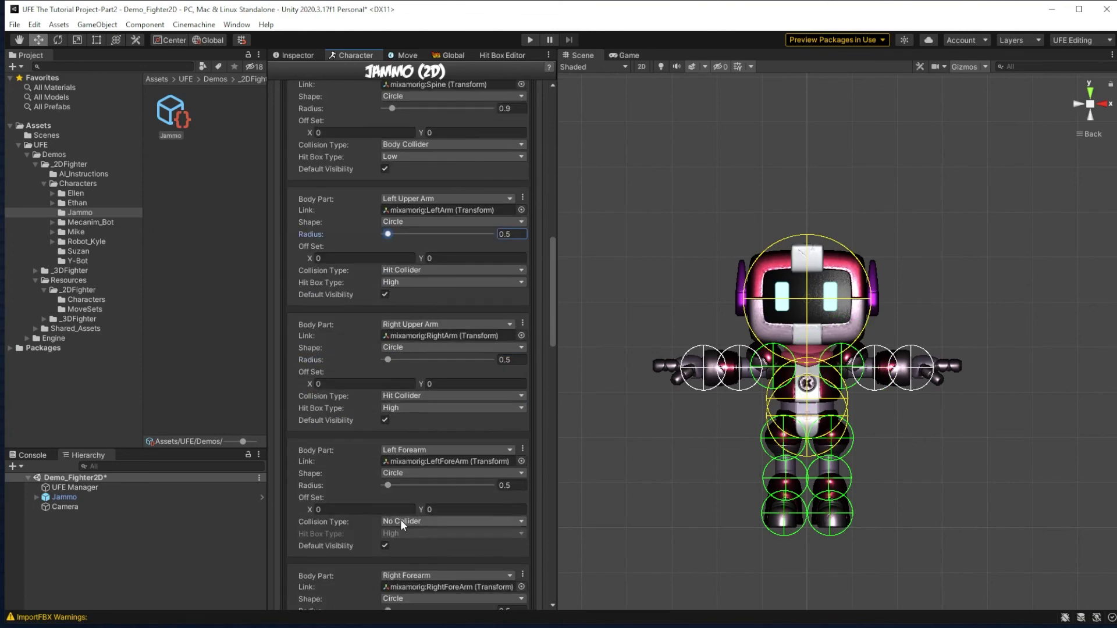
{"action": "left_click", "coordinate": [402, 522]}
{"action": "left_click", "coordinate": [408, 546]}
{"action": "scroll", "coordinate": [407, 512], "scroll_direction": "down", "scroll_amount": 1}
{"action": "left_click_drag", "start_coordinate": [310, 474], "coordinate": [314, 473]}
{"action": "left_click", "coordinate": [361, 562]}
{"action": "type", "text": "-0.25"}
{"action": "left_click", "coordinate": [408, 586]}
{"action": "left_click", "coordinate": [407, 613]}
{"action": "scroll", "coordinate": [417, 290], "scroll_direction": "up", "scroll_amount": 2}
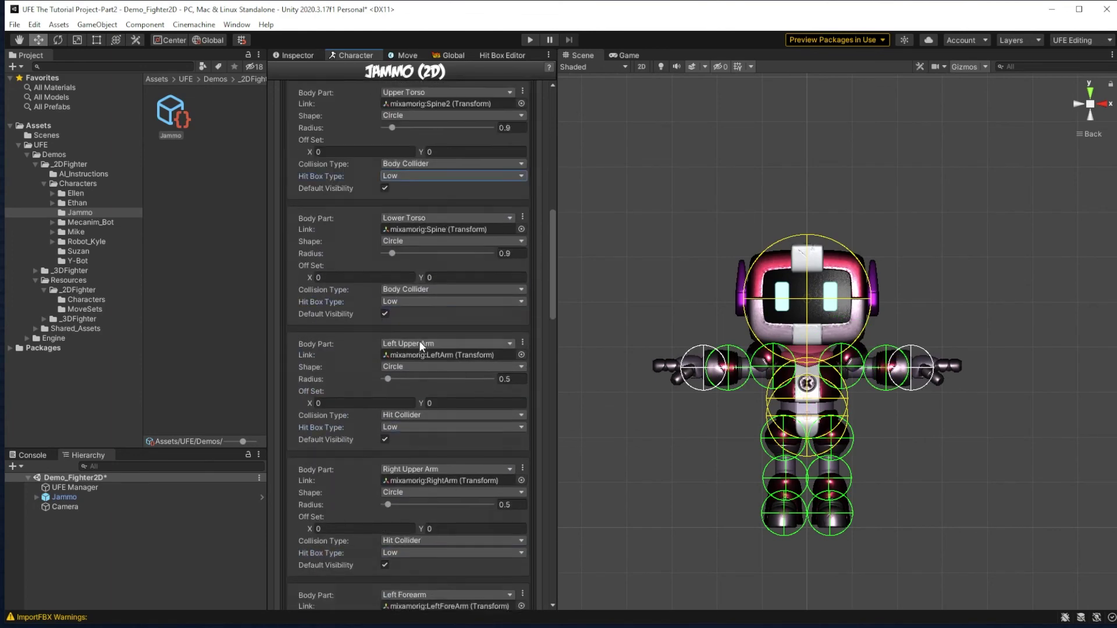
Give the hand hit boxes X offsets of 0.5 and -0.5 and enlarge their radius.
{"action": "scroll", "coordinate": [419, 343], "scroll_direction": "down", "scroll_amount": 10}
{"action": "left_click", "coordinate": [335, 543]}
{"action": "type", "text": "0.5"}
{"action": "scroll", "coordinate": [349, 535], "scroll_direction": "down", "scroll_amount": 3}
{"action": "left_click", "coordinate": [335, 560]}
{"action": "type", "text": "-0.5"}
{"action": "left_click_drag", "start_coordinate": [387, 519], "coordinate": [390, 536]}
Set Jammo's move sets to the Mecanim 3D animation type with Jammo_LowPolyAvatar as the avatar.
{"action": "left_click_drag", "start_coordinate": [552, 319], "coordinate": [551, 496]}
{"action": "left_click_drag", "start_coordinate": [552, 496], "coordinate": [552, 502]}
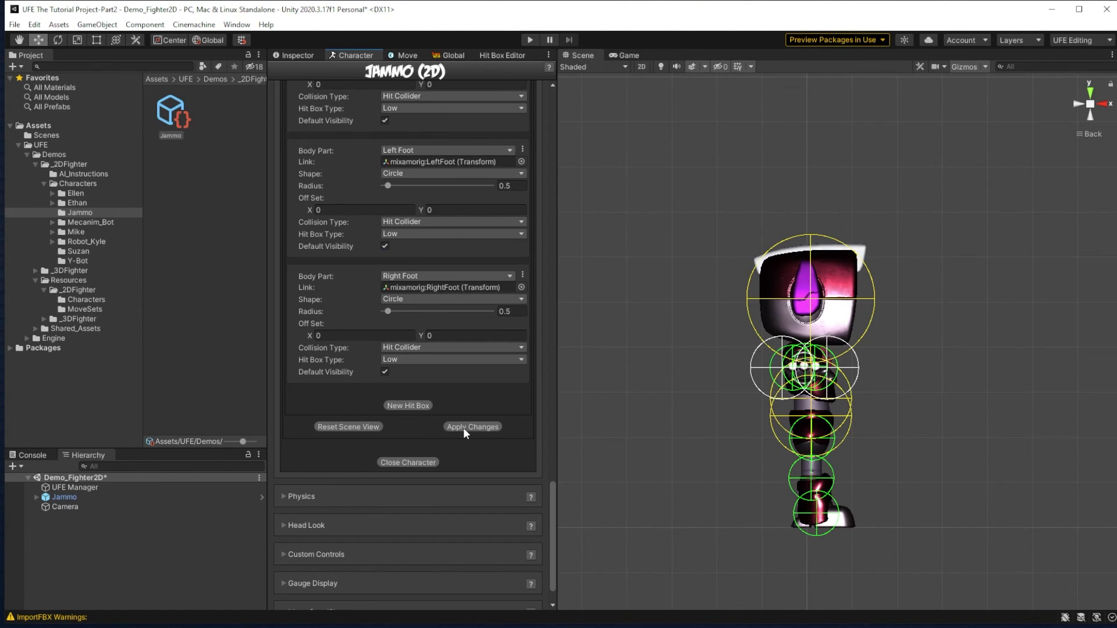
{"action": "scroll", "coordinate": [464, 429], "scroll_direction": "down", "scroll_amount": 2}
{"action": "left_click", "coordinate": [284, 563]}
{"action": "left_click", "coordinate": [529, 407]}
{"action": "left_click", "coordinate": [602, 440]}
{"action": "left_click", "coordinate": [641, 379]}
Add a resource stance entry to Jammo's move sets and load the first Ethan stance file from the _2DFighter MoveSets folder.
{"action": "left_click", "coordinate": [338, 553]}
{"action": "left_click", "coordinate": [84, 309]}
{"action": "left_click", "coordinate": [222, 123]}
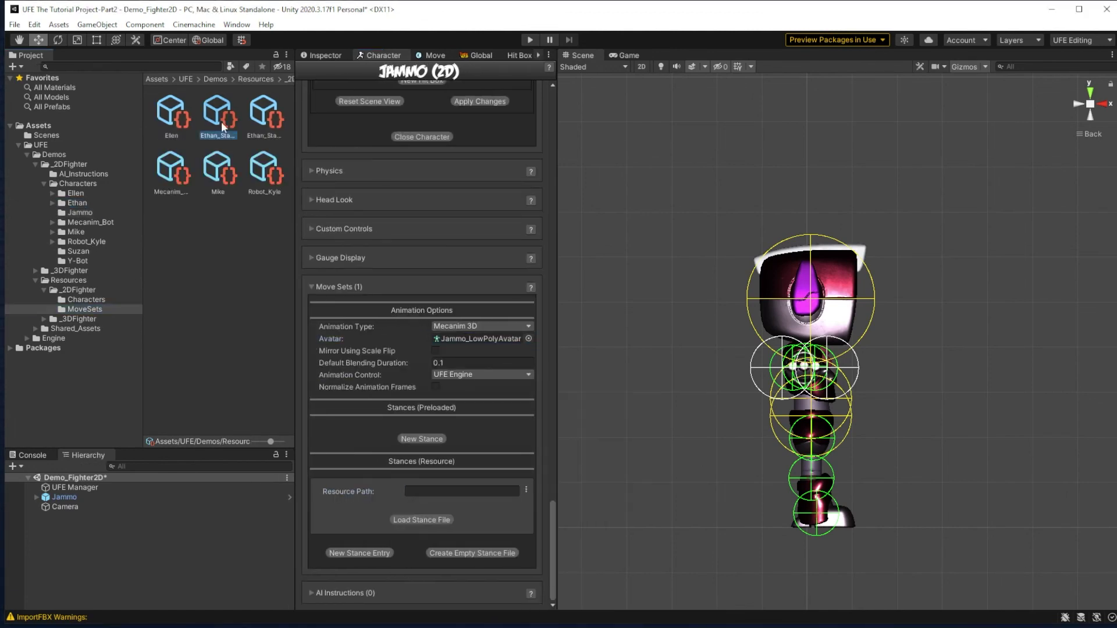
{"action": "left_click", "coordinate": [422, 491]}
{"action": "type", "text": "_2D"}
{"action": "left_click", "coordinate": [421, 520]}
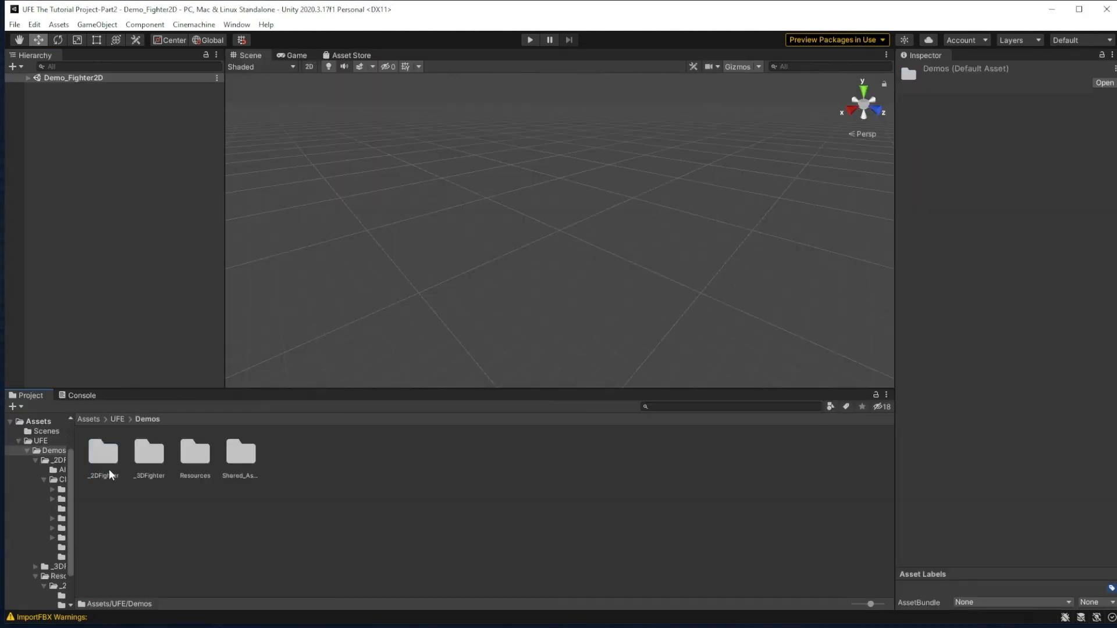
Open the character list of the exampleRules global config, locate the Jammo character file and run the game.
{"action": "double_click", "coordinate": [110, 469]}
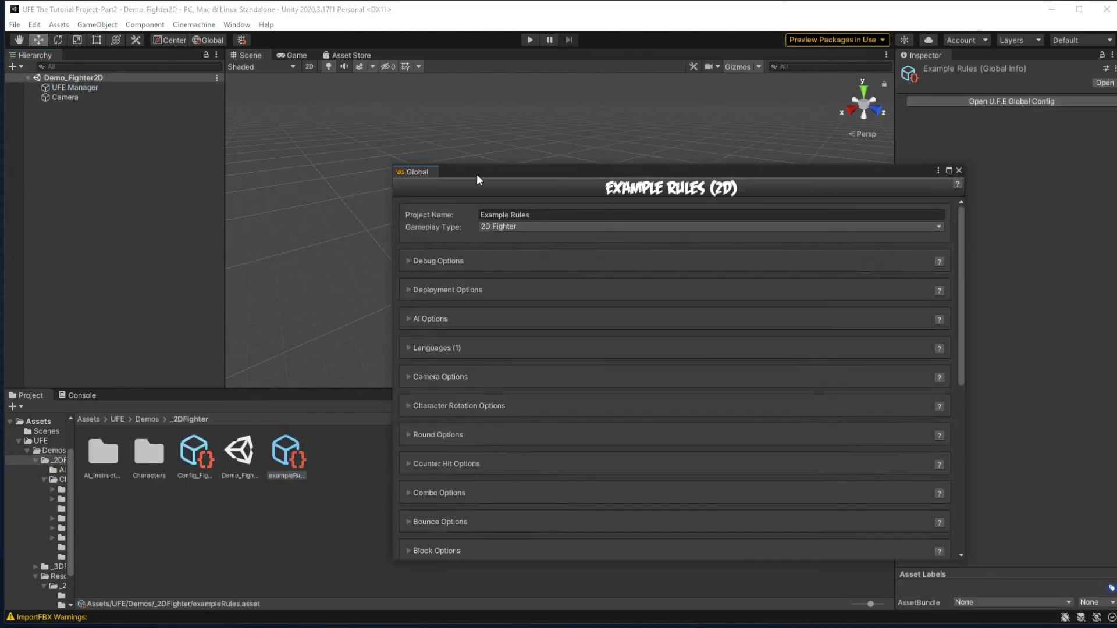
{"action": "scroll", "coordinate": [636, 407], "scroll_direction": "down", "scroll_amount": 10}
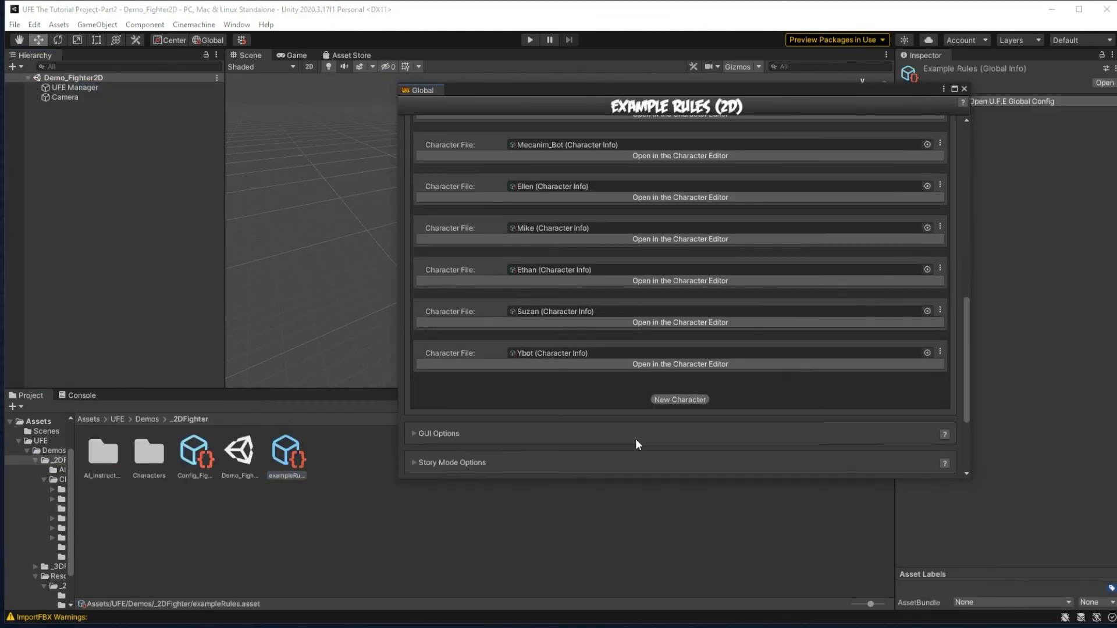
{"action": "left_click", "coordinate": [110, 451]}
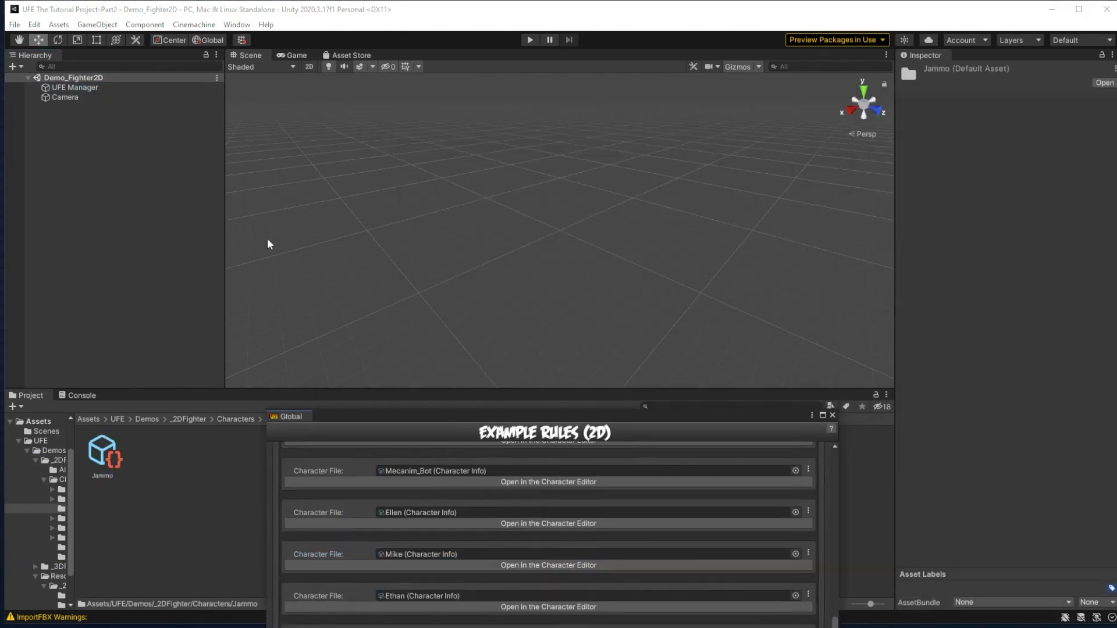
{"action": "left_click", "coordinate": [526, 39]}
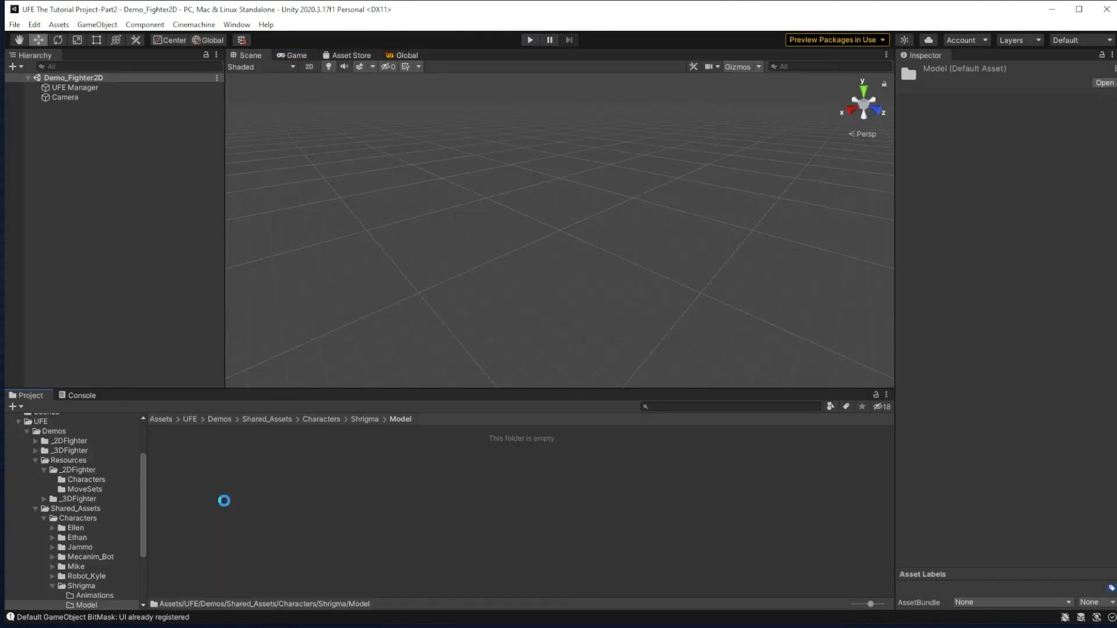
Place the shrigmaStart model from Shrigma's Model folder in the scene, expand its sub-assets and select the model file.
{"action": "left_click", "coordinate": [194, 451]}
{"action": "left_click_drag", "start_coordinate": [177, 456], "coordinate": [521, 278]}
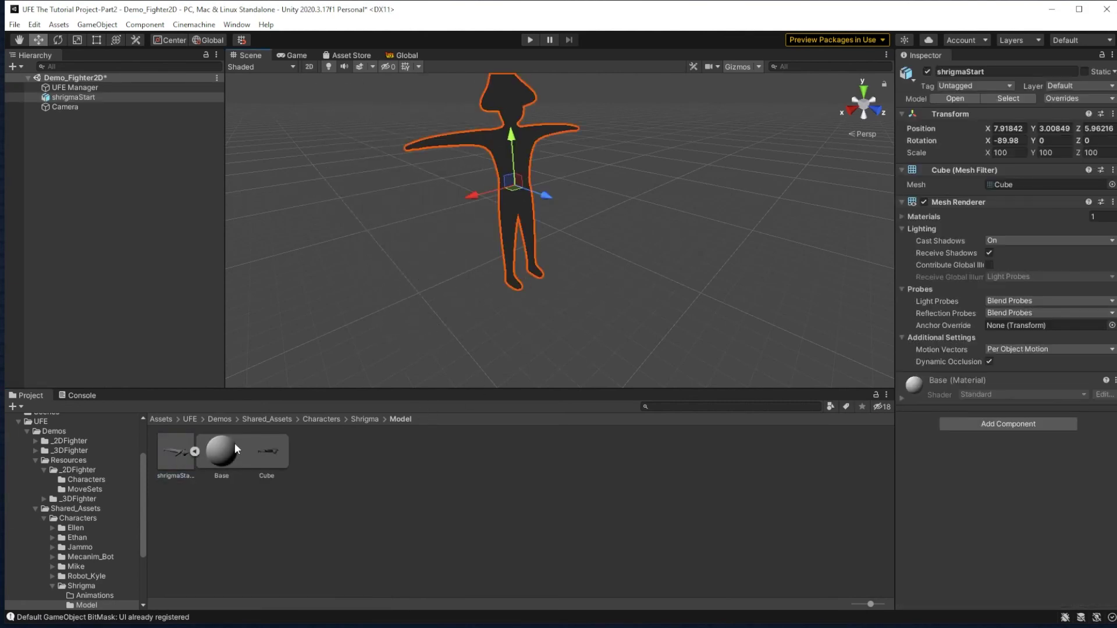
{"action": "left_click", "coordinate": [163, 458]}
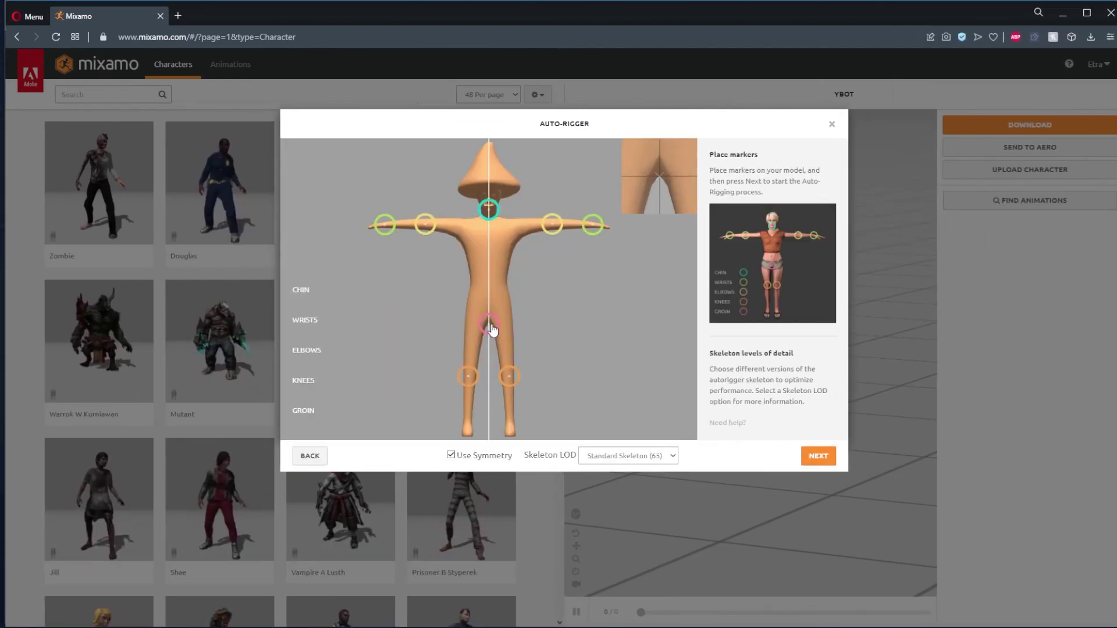
Switch to Mixamo, auto-rig the shrigmaStart character from its placed markers with the Standard Skeleton (65), and accept the result.
{"action": "left_click", "coordinate": [818, 456]}
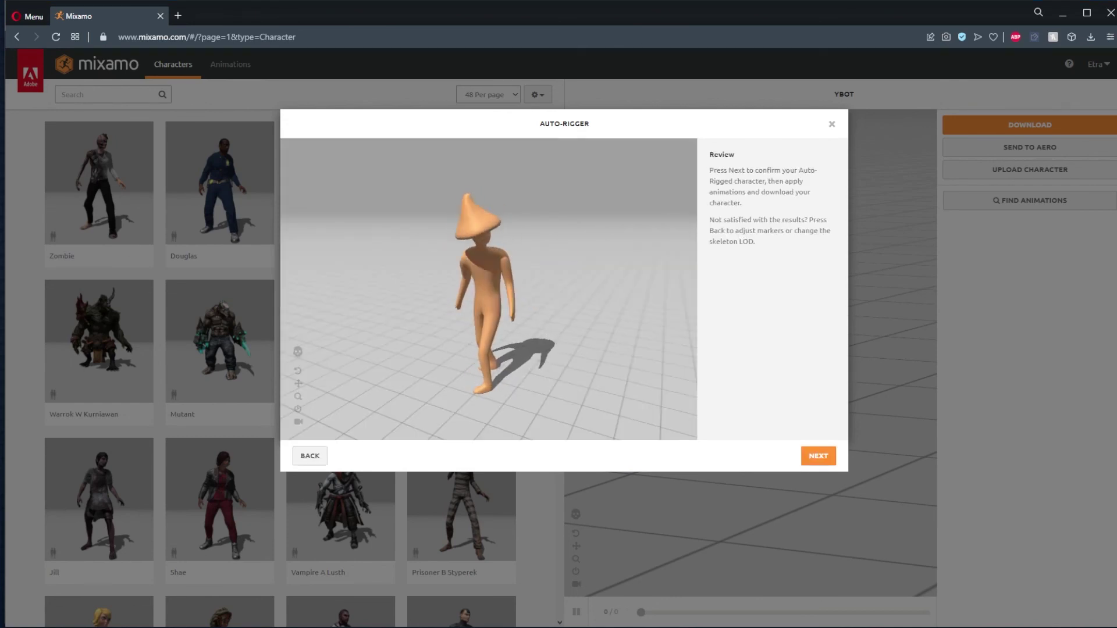
{"action": "left_click", "coordinate": [818, 456]}
{"action": "left_click", "coordinate": [818, 456]}
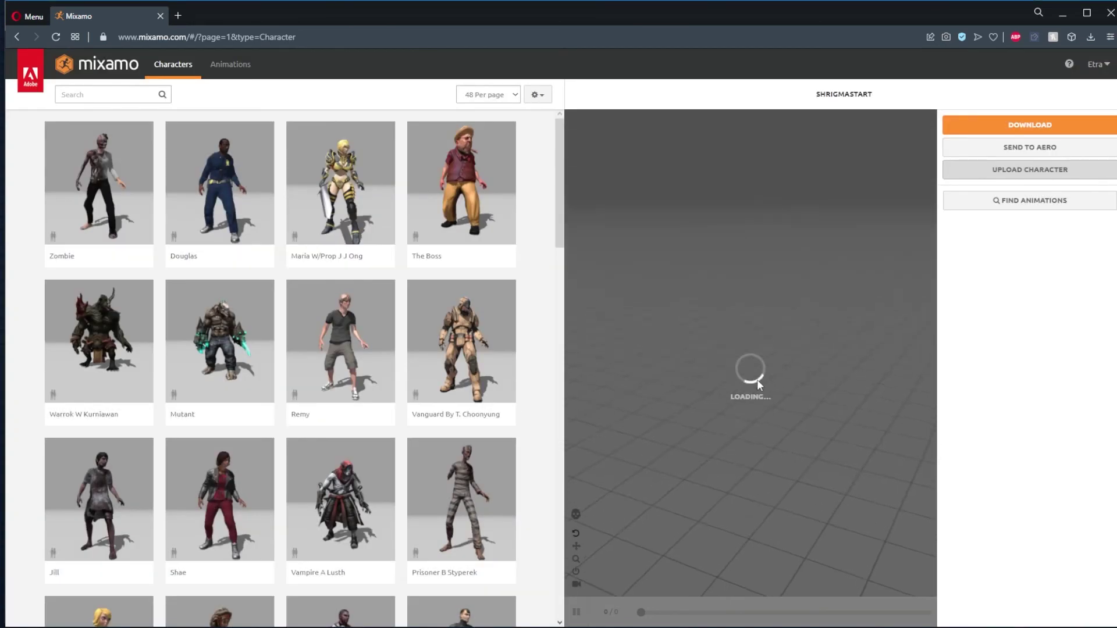
Search the Mixamo animations for fighting idle and apply Fighting Idle to the shrigmaStart character.
{"action": "left_click", "coordinate": [109, 91]}
{"action": "type", "text": "fighting idle"}
{"action": "key", "text": "Return"}
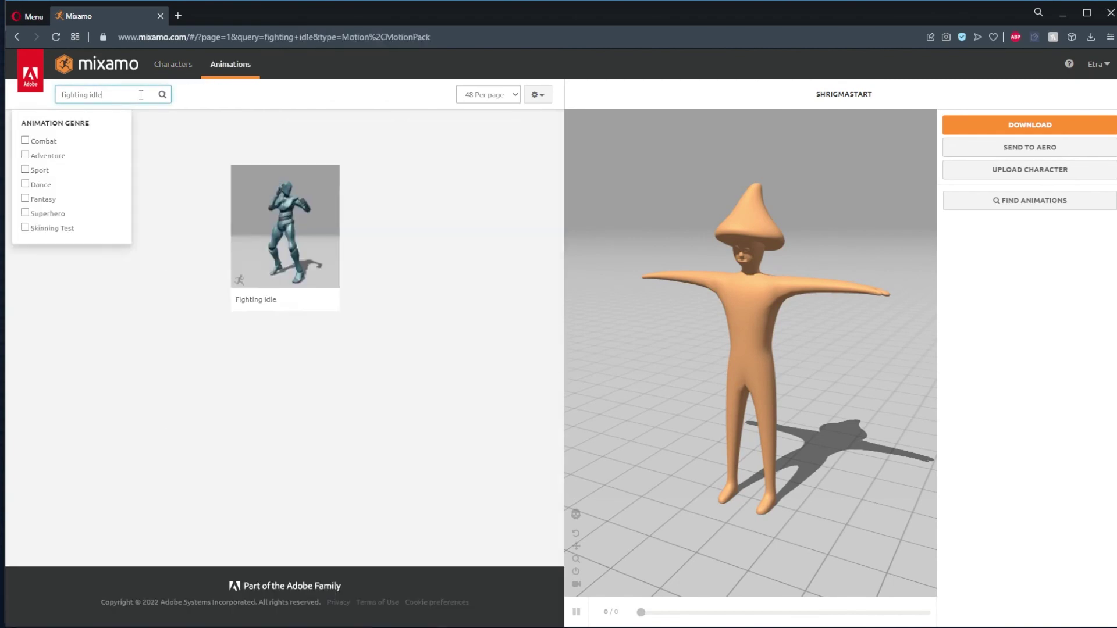
{"action": "left_click", "coordinate": [285, 227]}
Set the animation's Overdrive and Bounce to 0 and download it as FBX Binary with skin at 60 frames per second.
{"action": "left_click_drag", "start_coordinate": [1029, 288], "coordinate": [867, 295]}
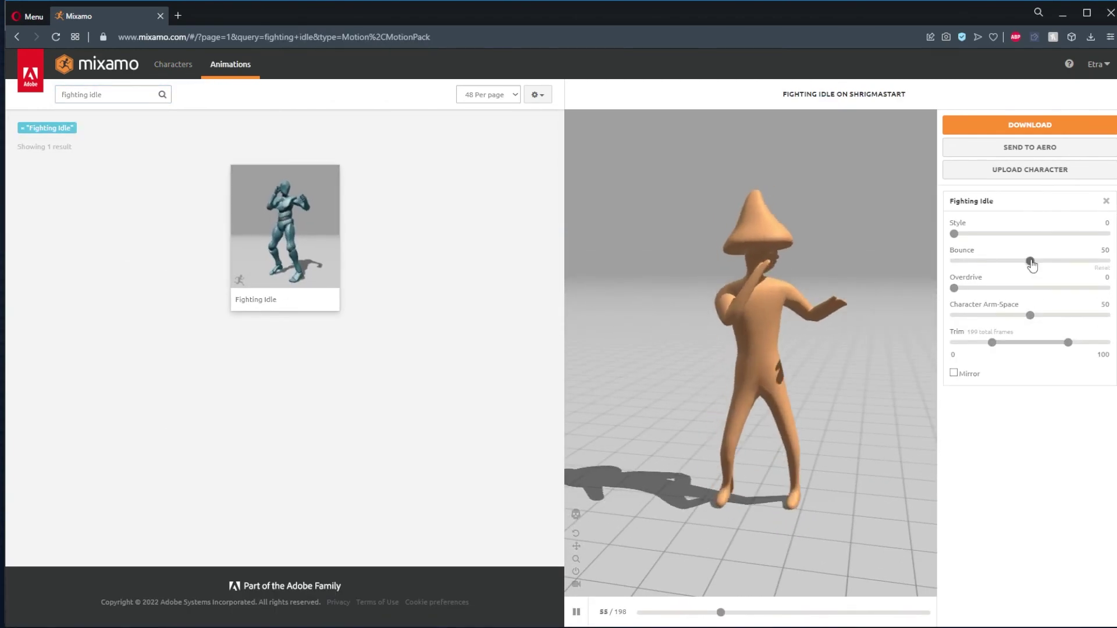
{"action": "left_click_drag", "start_coordinate": [1031, 262], "coordinate": [936, 285]}
{"action": "left_click", "coordinate": [1030, 125]}
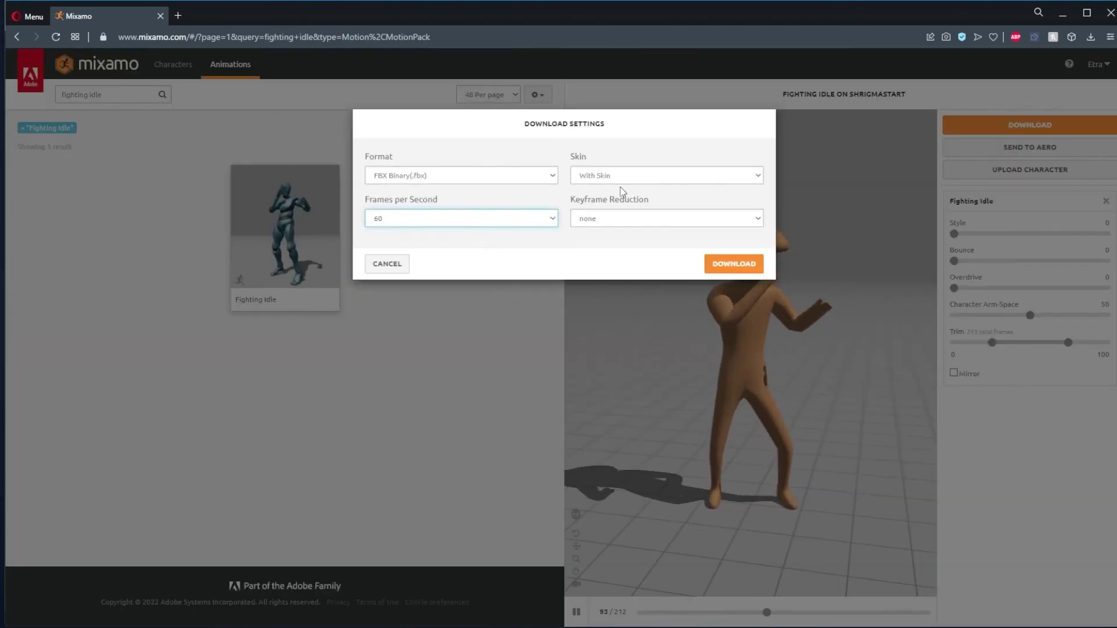
{"action": "left_click", "coordinate": [733, 260]}
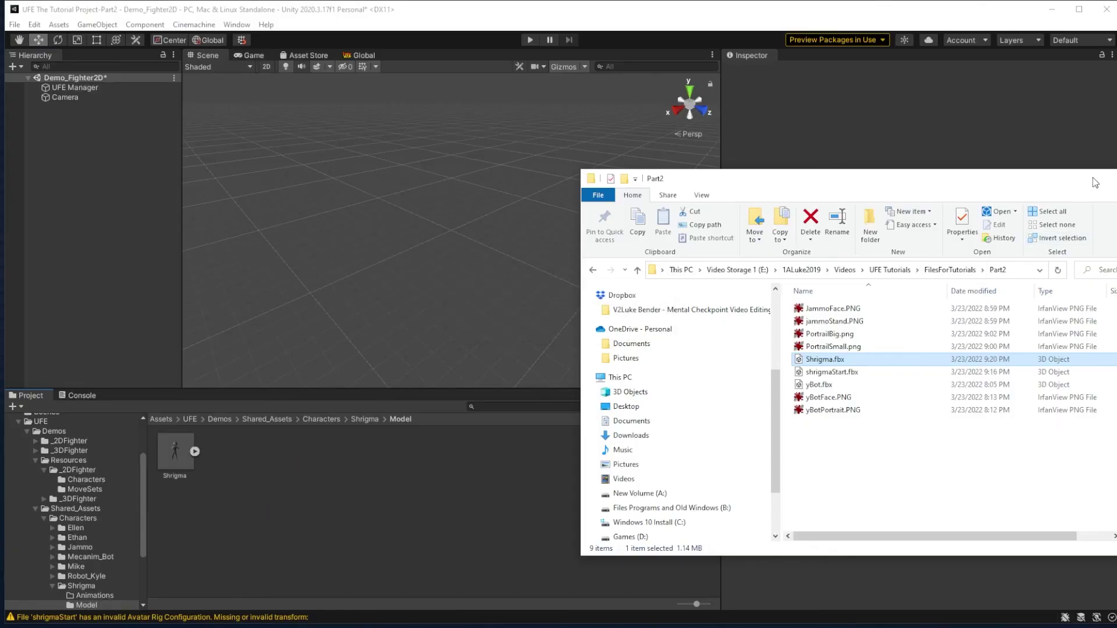
Set the rig of the Shrigma model in its Model folder to Humanoid and apply the import settings.
{"action": "left_click_drag", "start_coordinate": [1096, 183], "coordinate": [1019, 231]}
{"action": "left_click", "coordinate": [991, 235]}
{"action": "left_click", "coordinate": [174, 453]}
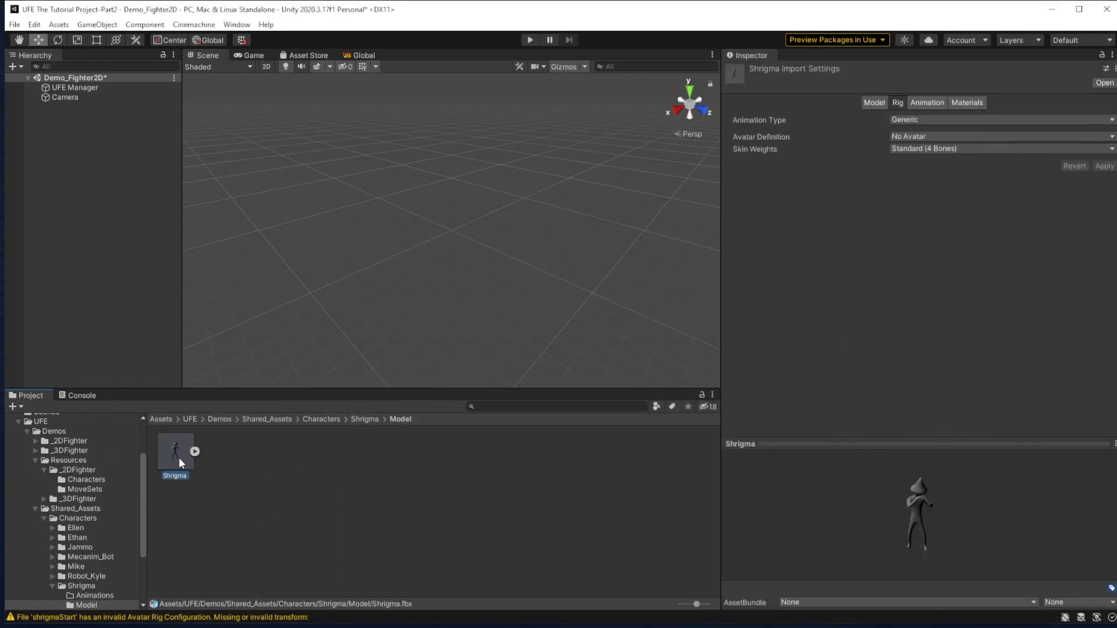
{"action": "left_click", "coordinate": [989, 119]}
{"action": "left_click", "coordinate": [931, 173]}
{"action": "left_click", "coordinate": [1105, 207]}
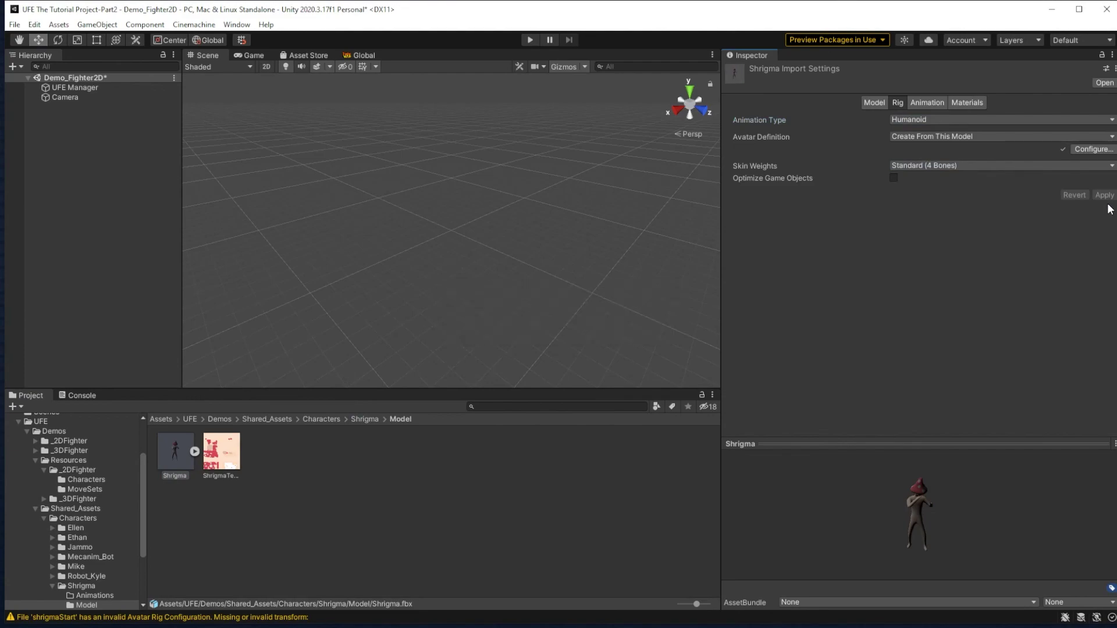
Expand the Shrigma model's sub-assets and duplicate its animation clip.
{"action": "left_click", "coordinate": [195, 451]}
{"action": "left_click", "coordinate": [406, 455]}
{"action": "key", "text": "ctrl+d"}
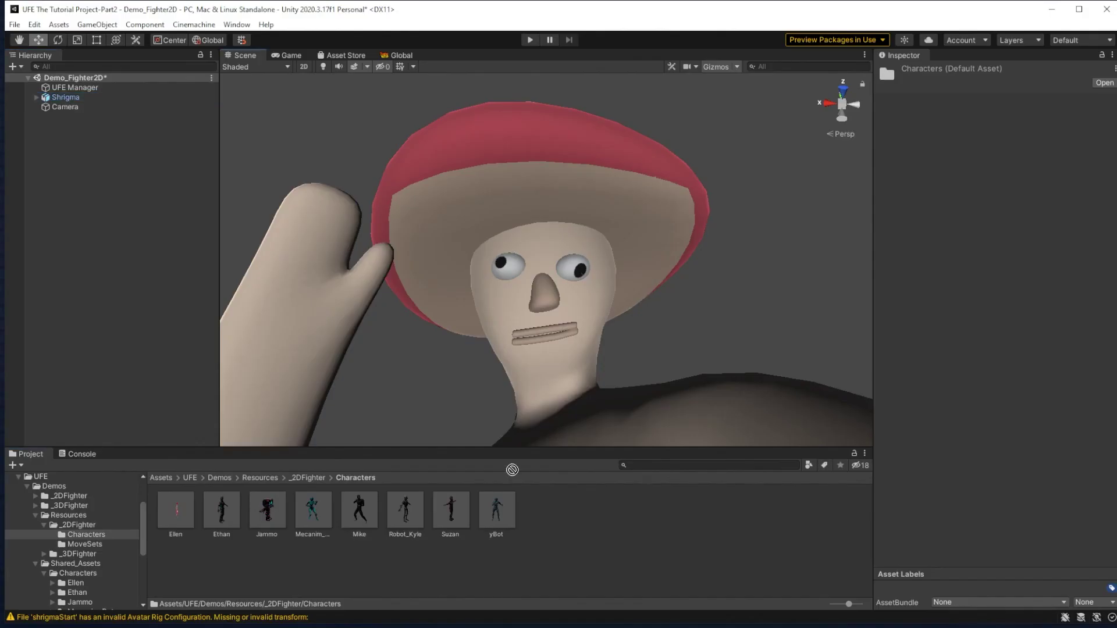
Create the Shrigma prefab in Resources/_2DFighter/Characters and give it the MC_Controller animator controller and a Hit Boxes Script.
{"action": "left_click_drag", "start_coordinate": [513, 470], "coordinate": [552, 521]}
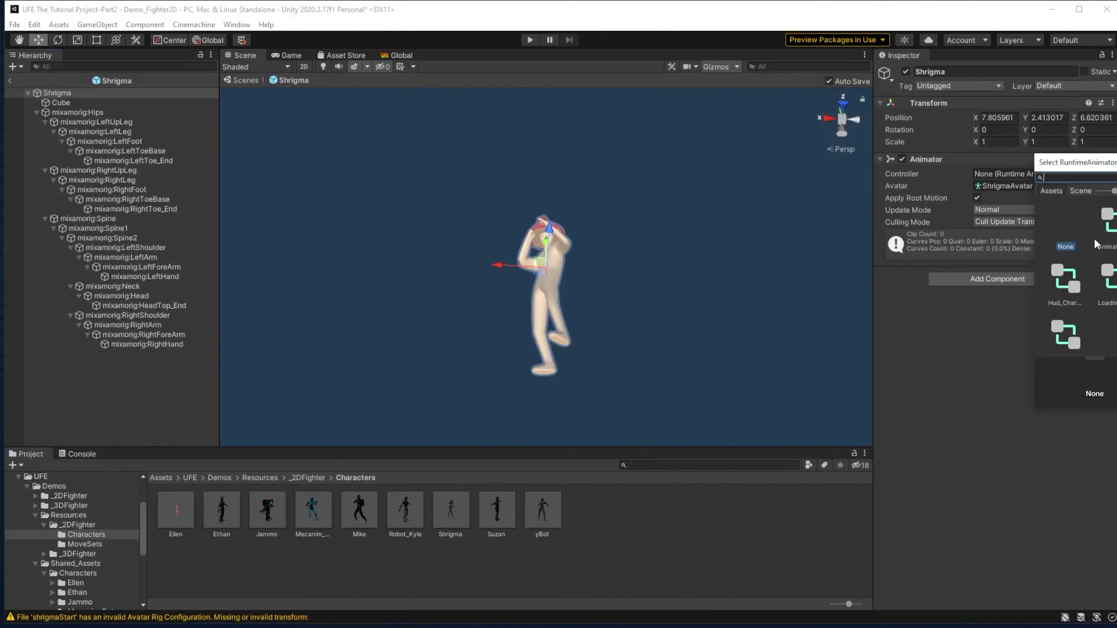
{"action": "double_click", "coordinate": [1081, 325]}
{"action": "left_click", "coordinate": [992, 284]}
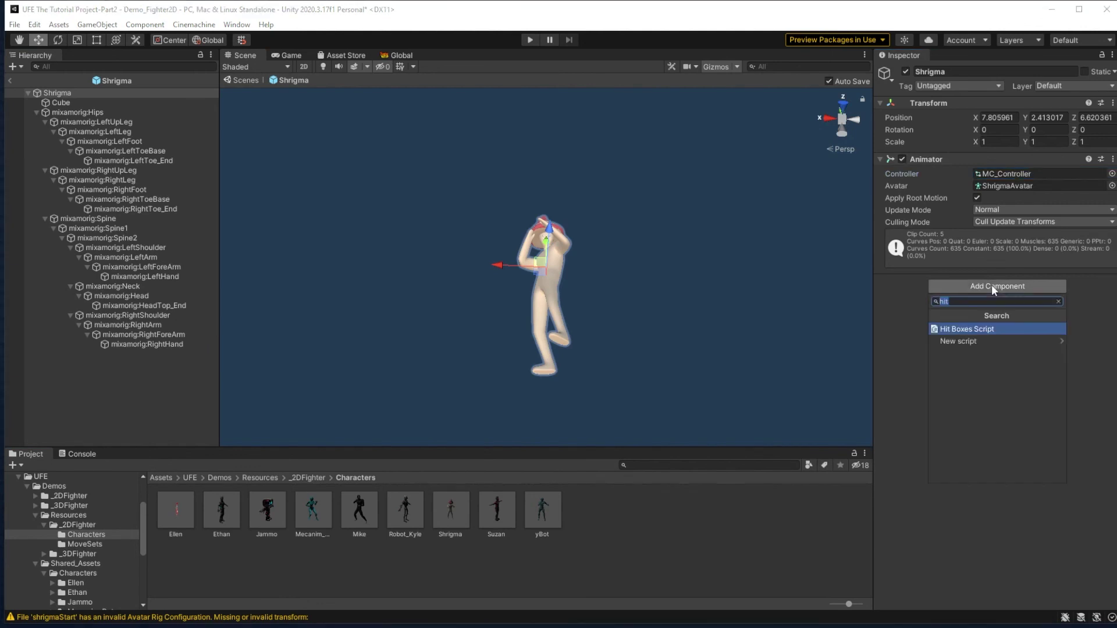
{"action": "left_click", "coordinate": [991, 284]}
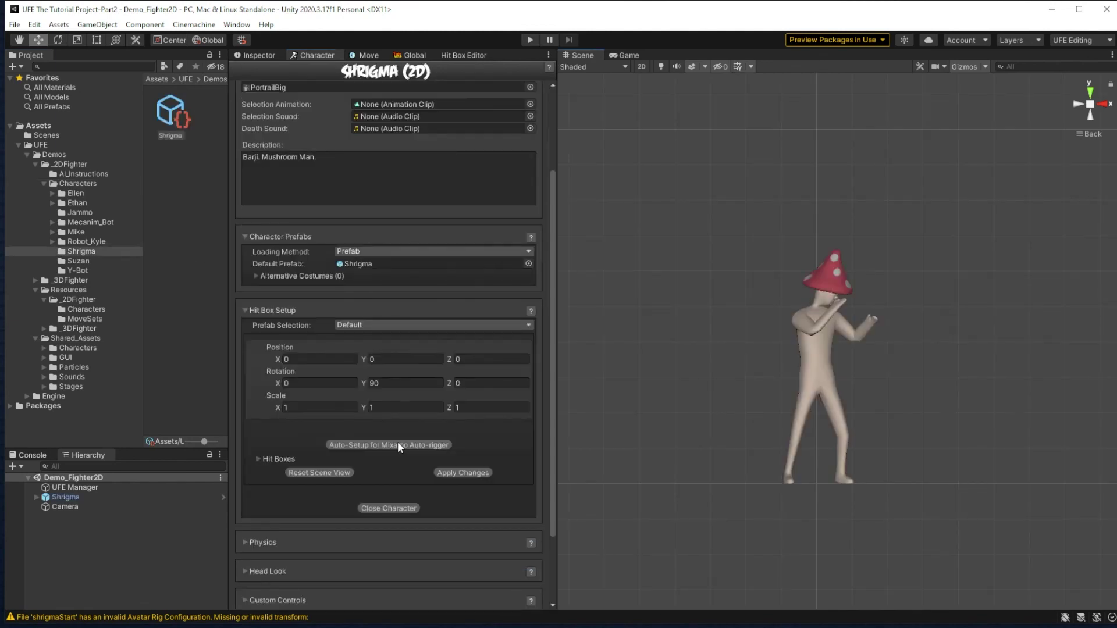
Auto-set up Shrigma's hit boxes for the Mixamo Auto-rigger and load the stance file from _2DFighter/MoveSets/Mecanim_Bot.
{"action": "left_click", "coordinate": [398, 445]}
{"action": "left_click", "coordinate": [598, 344]}
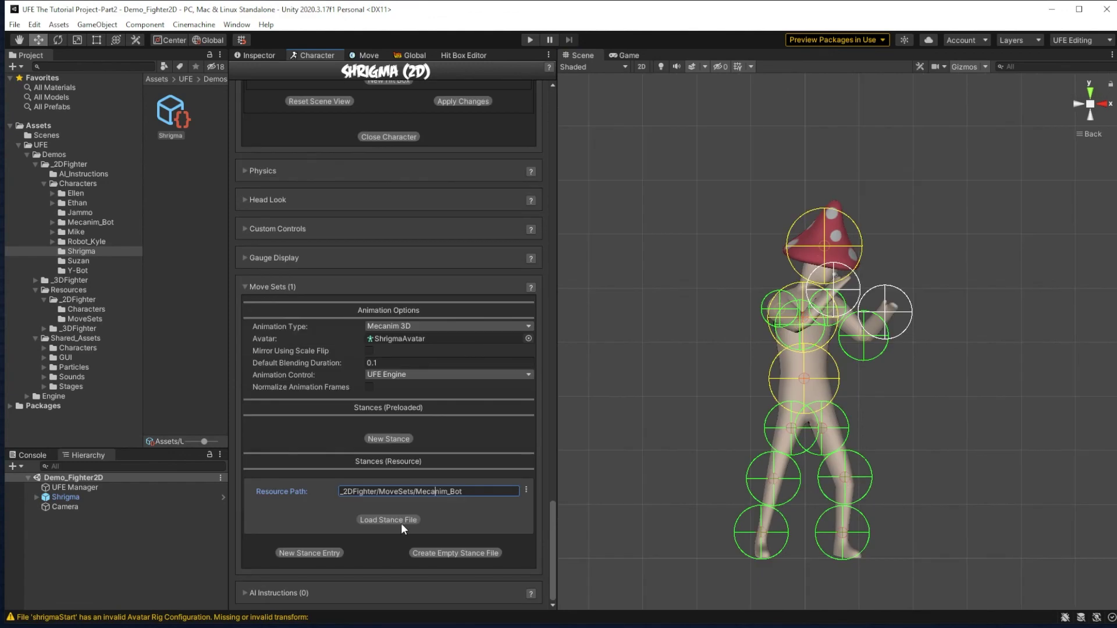
{"action": "left_click", "coordinate": [401, 521]}
{"action": "scroll", "coordinate": [443, 487], "scroll_direction": "down", "scroll_amount": 2}
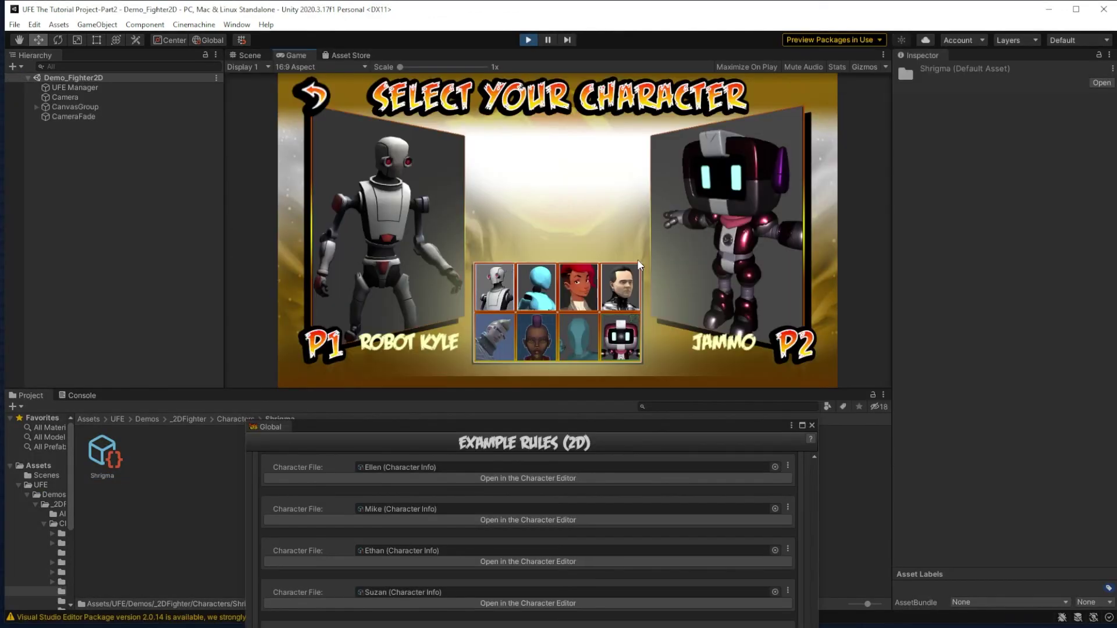
Cycle player 1 through the fighters on the running character selection screen to check whether Shrigma has a slot.
{"action": "key", "text": "Right"}
{"action": "key", "text": "Right"}
{"action": "key", "text": "Right"}
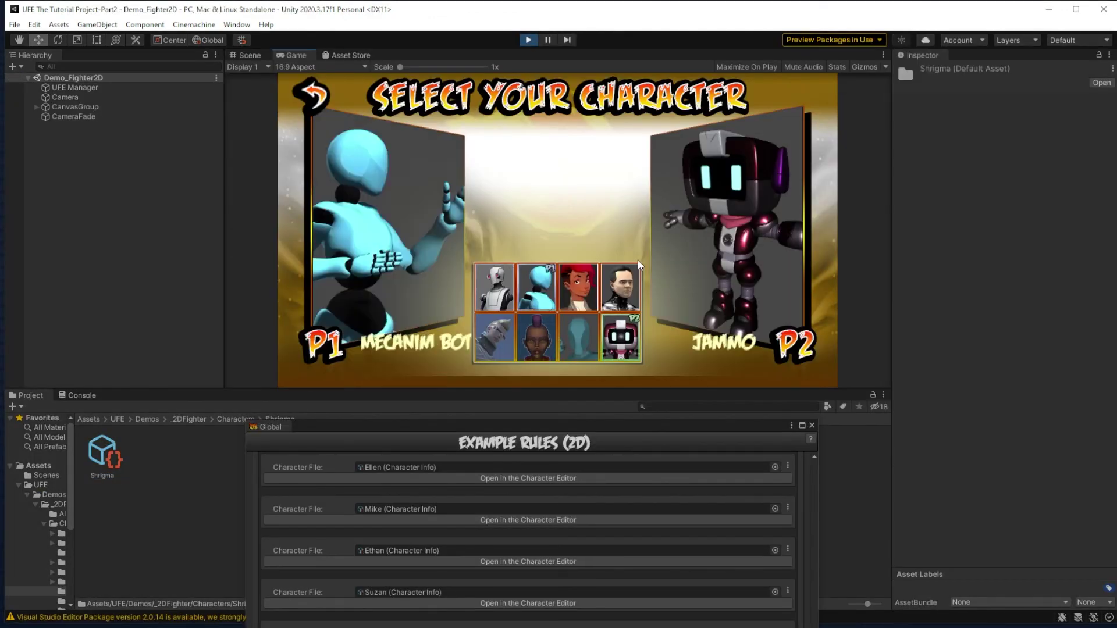
{"action": "key", "text": "Right"}
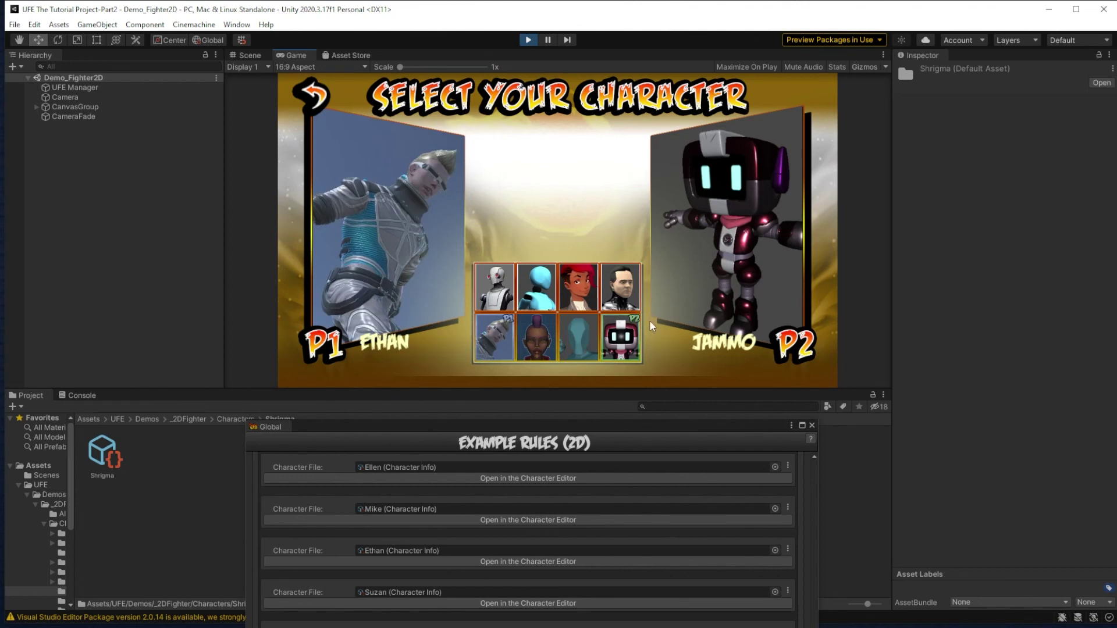
{"action": "key", "text": "Left"}
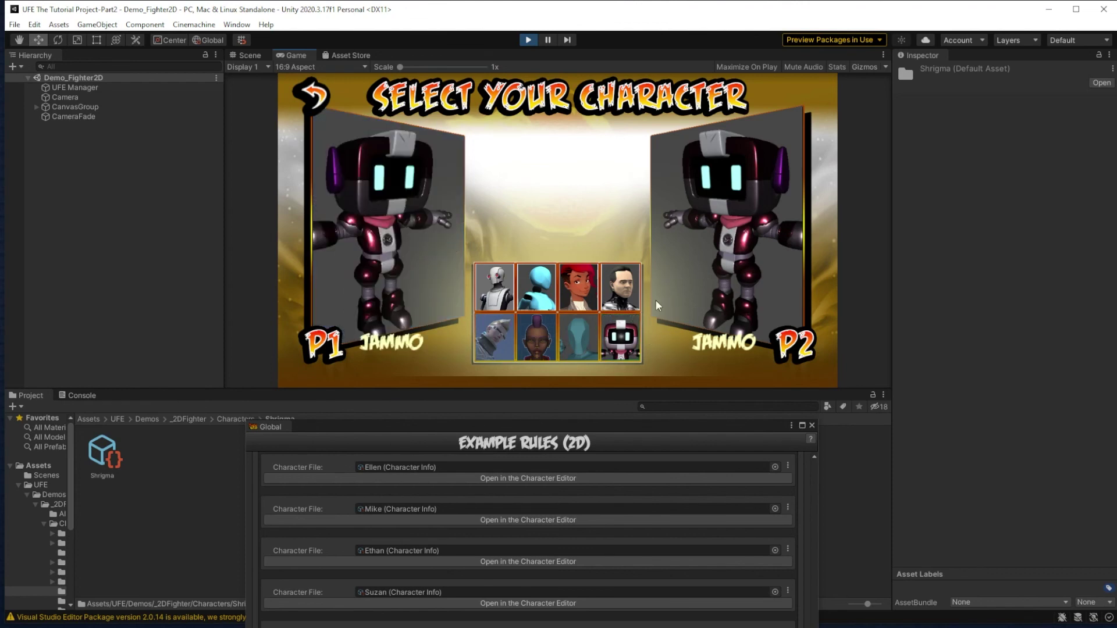
{"action": "key", "text": "Left"}
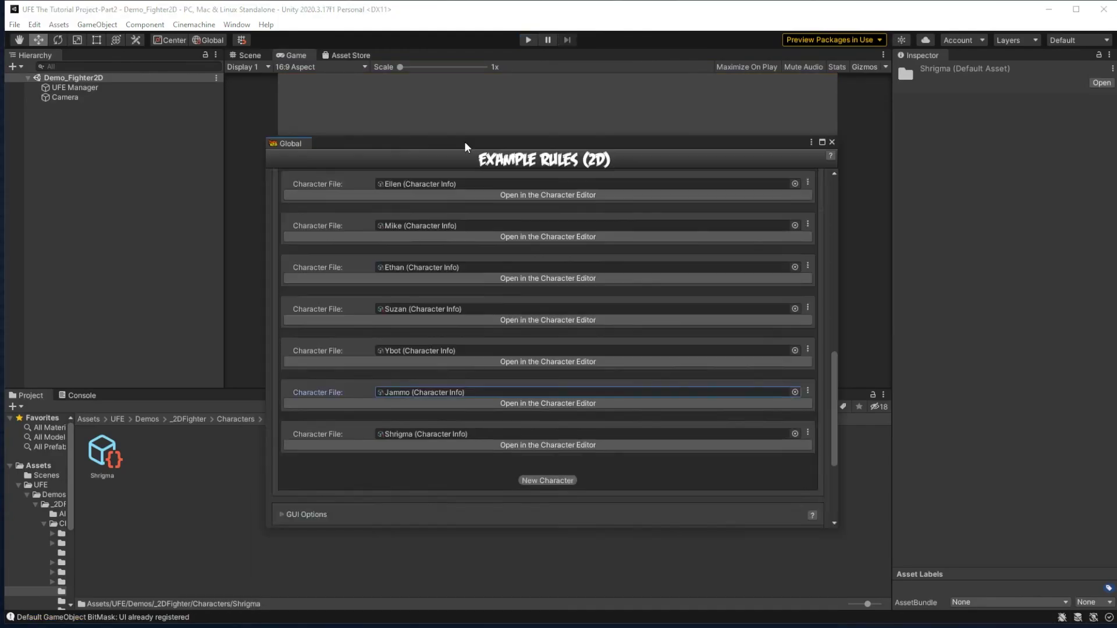
Expand the Screens list under GUI Options in the global config and open the character selection screen in the scene.
{"action": "left_click", "coordinate": [306, 308]}
{"action": "scroll", "coordinate": [368, 351], "scroll_direction": "up", "scroll_amount": 10}
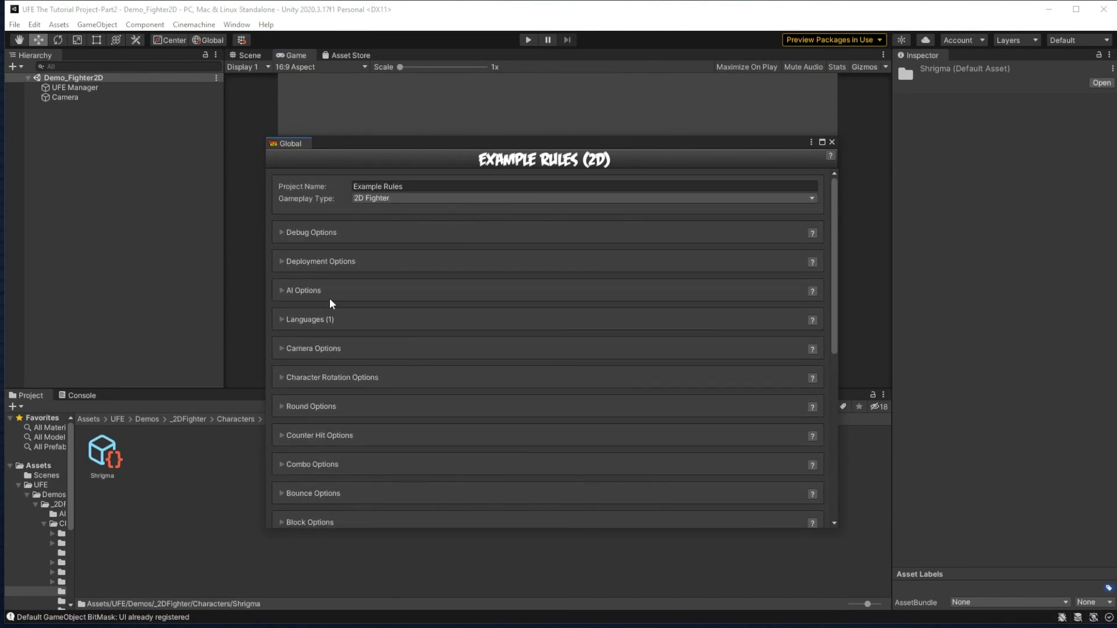
{"action": "scroll", "coordinate": [365, 287], "scroll_direction": "down", "scroll_amount": 8}
{"action": "left_click", "coordinate": [285, 478]}
{"action": "scroll", "coordinate": [432, 440], "scroll_direction": "down", "scroll_amount": 10}
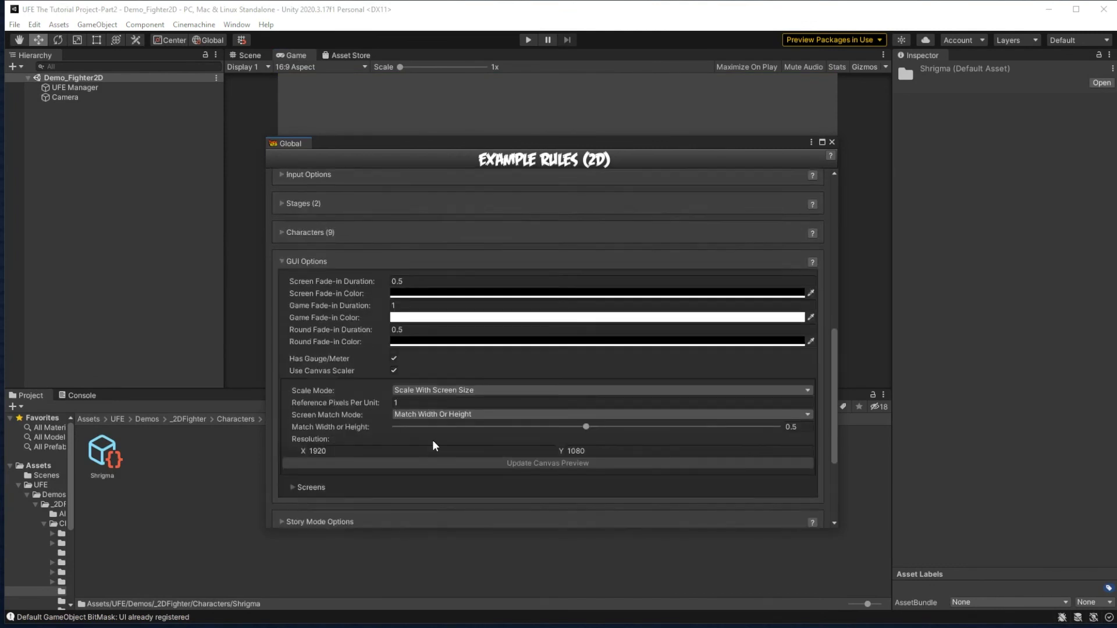
{"action": "left_click", "coordinate": [799, 375]}
{"action": "left_click_drag", "start_coordinate": [686, 144], "coordinate": [646, 412]}
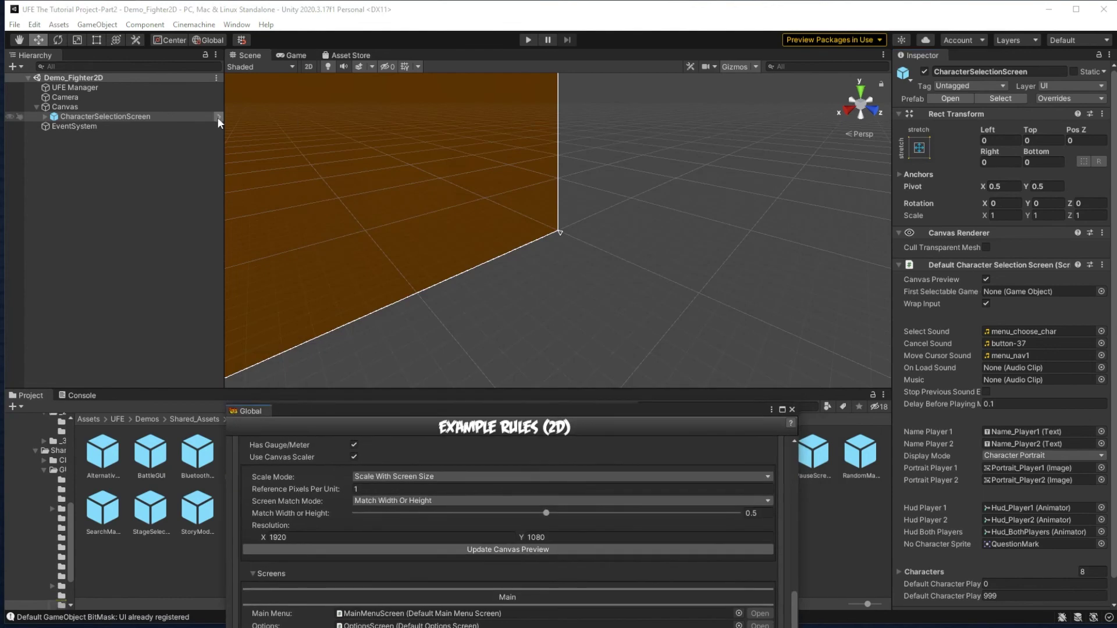
Open the CharacterSelectionScreen prefab for editing, view it in 2D and widen the Hierarchy to read its object names.
{"action": "left_click", "coordinate": [219, 117]}
{"action": "left_click", "coordinate": [308, 67]}
{"action": "middle_click_drag", "start_coordinate": [844, 139], "coordinate": [416, 297]}
{"action": "scroll", "coordinate": [645, 247], "scroll_direction": "down", "scroll_amount": 12}
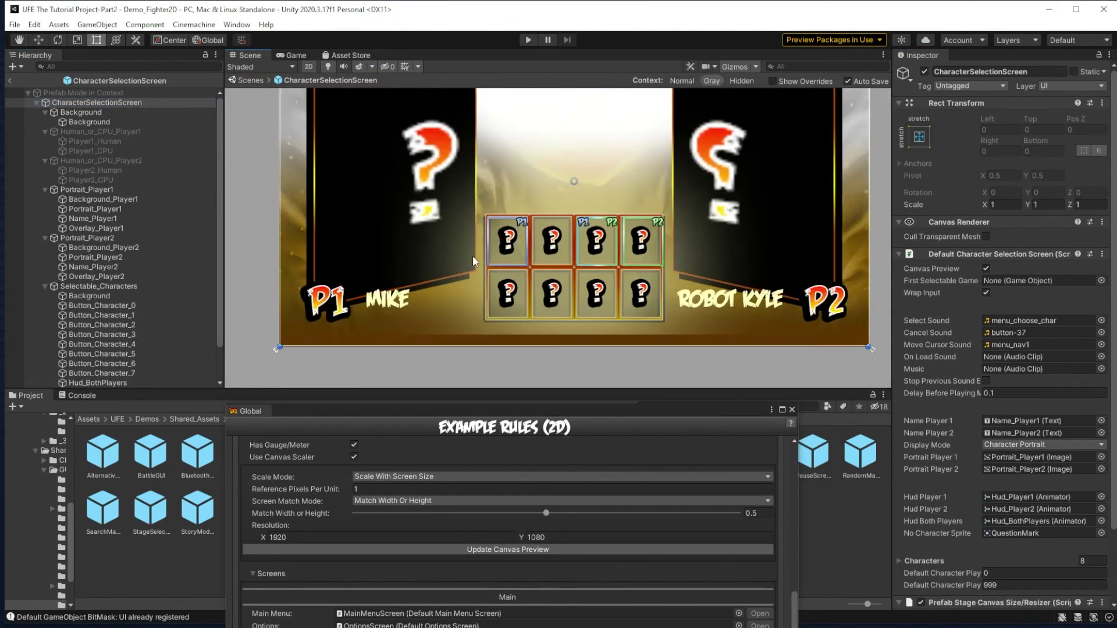
{"action": "scroll", "coordinate": [454, 267], "scroll_direction": "down", "scroll_amount": 3}
{"action": "left_click_drag", "start_coordinate": [224, 315], "coordinate": [276, 320]}
Move the Selectable_Characters group slightly up on the selection screen to make room beneath the character grid.
{"action": "left_click", "coordinate": [182, 372]}
{"action": "left_click", "coordinate": [112, 286]}
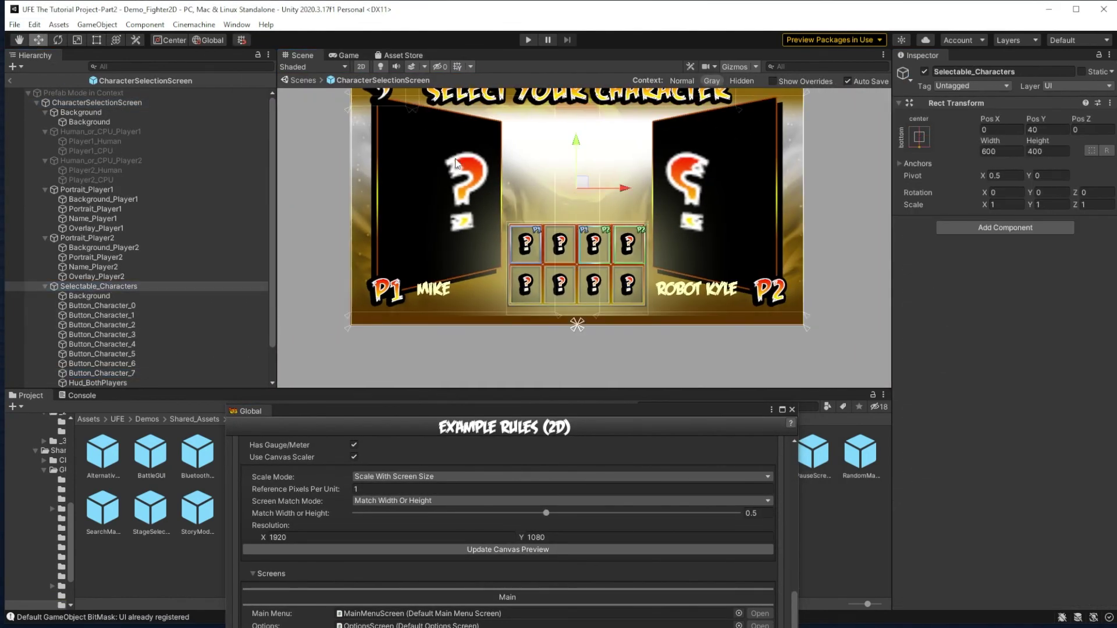
{"action": "left_click_drag", "start_coordinate": [576, 144], "coordinate": [577, 118]}
Duplicate Button_Character_7, place the copy centred below the character grid and rename it Button_Character_8.
{"action": "left_click", "coordinate": [629, 259]}
{"action": "scroll", "coordinate": [630, 265], "scroll_direction": "up", "scroll_amount": 2}
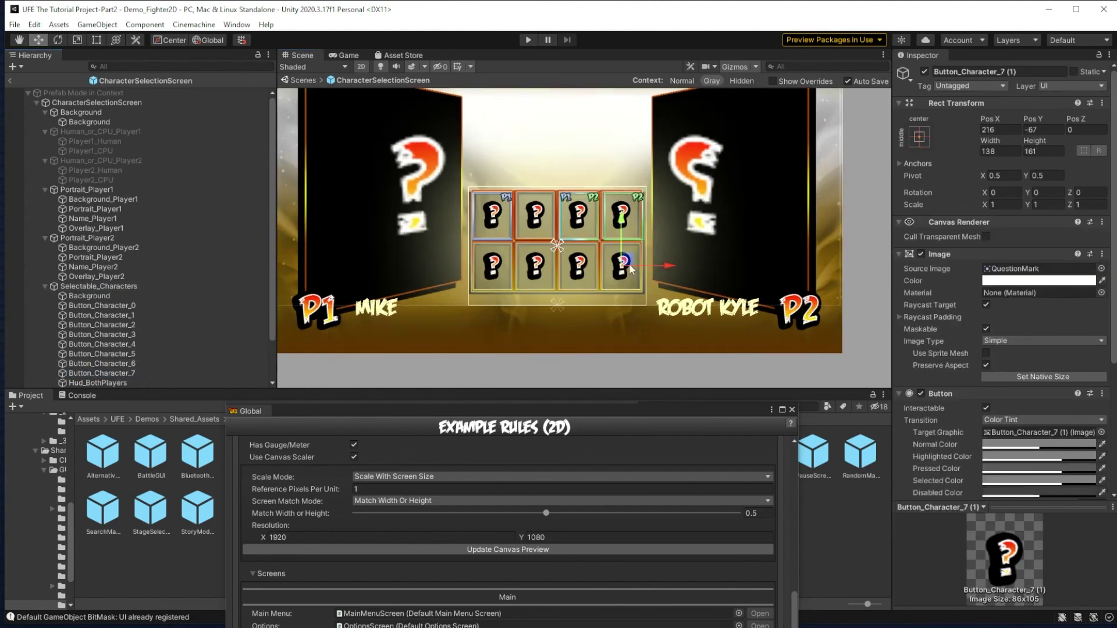
{"action": "scroll", "coordinate": [149, 208], "scroll_direction": "down", "scroll_amount": 2}
{"action": "left_click_drag", "start_coordinate": [125, 373], "coordinate": [135, 339]}
{"action": "key", "text": "F2"}
{"action": "key", "text": "End"}
{"action": "key", "text": "BackSpace"}
{"action": "key", "text": "BackSpace"}
{"action": "key", "text": "BackSpace"}
{"action": "key", "text": "BackSpace"}
{"action": "key", "text": "BackSpace"}
{"action": "type", "text": "8"}
{"action": "key", "text": "Return"}
Extend CharacterSelectionScreen's Characters list to 9, assign Button_Character_8 to Element 8 and save.
{"action": "scroll", "coordinate": [225, 126], "scroll_direction": "up", "scroll_amount": 2}
{"action": "left_click", "coordinate": [227, 103]}
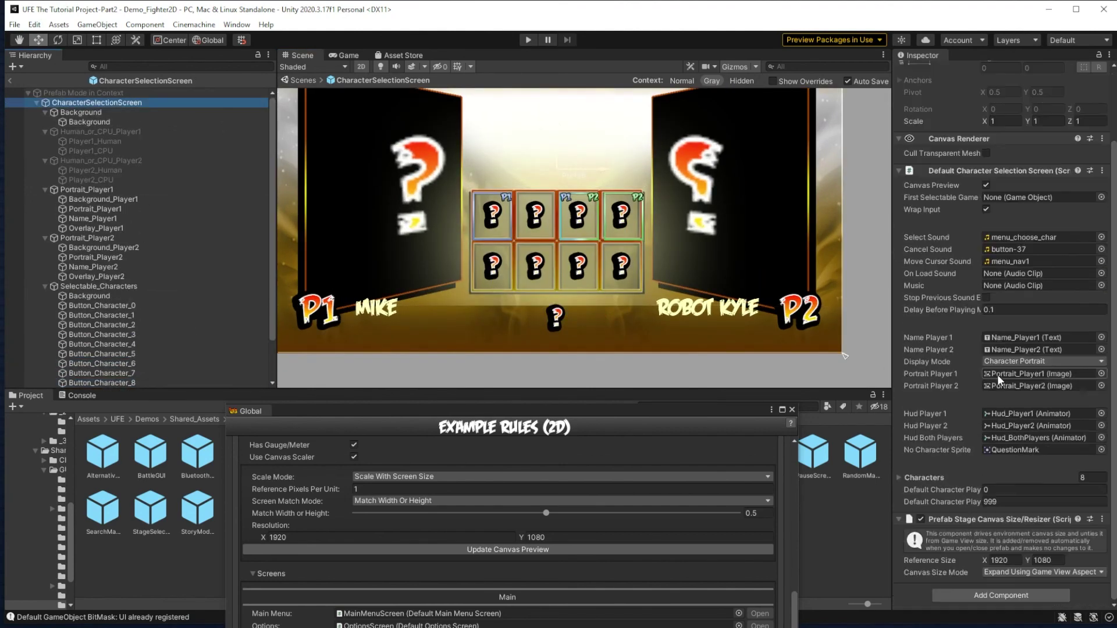
{"action": "left_click", "coordinate": [899, 478]}
{"action": "scroll", "coordinate": [983, 460], "scroll_direction": "down", "scroll_amount": 4}
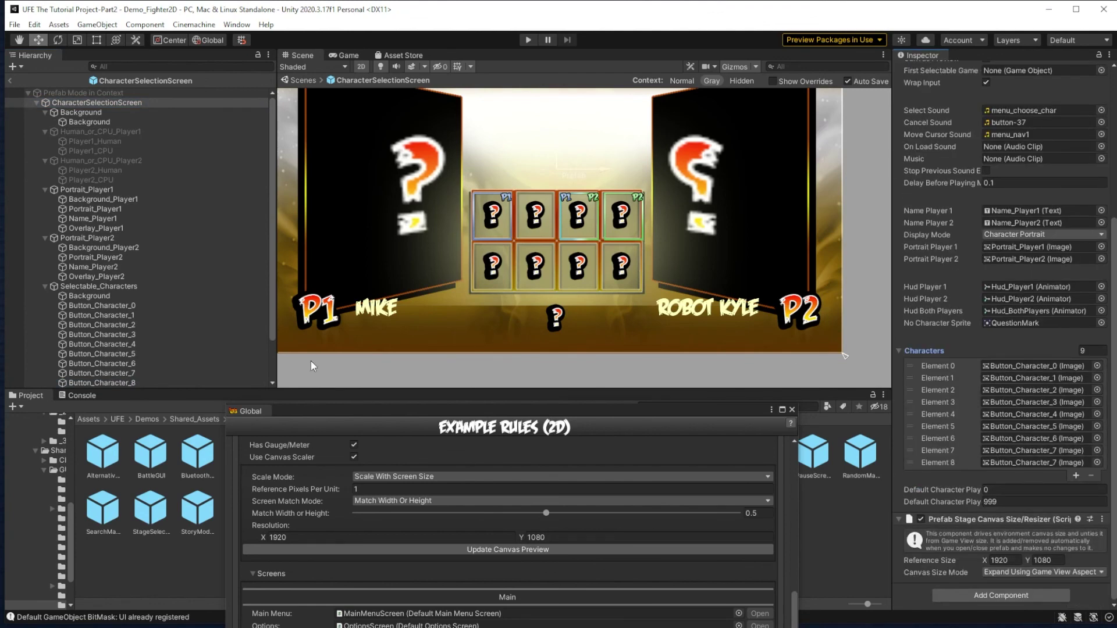
{"action": "left_click_drag", "start_coordinate": [119, 383], "coordinate": [1042, 466]}
{"action": "scroll", "coordinate": [510, 182], "scroll_direction": "down", "scroll_amount": 3}
{"action": "left_click", "coordinate": [14, 25]}
{"action": "left_click", "coordinate": [55, 83]}
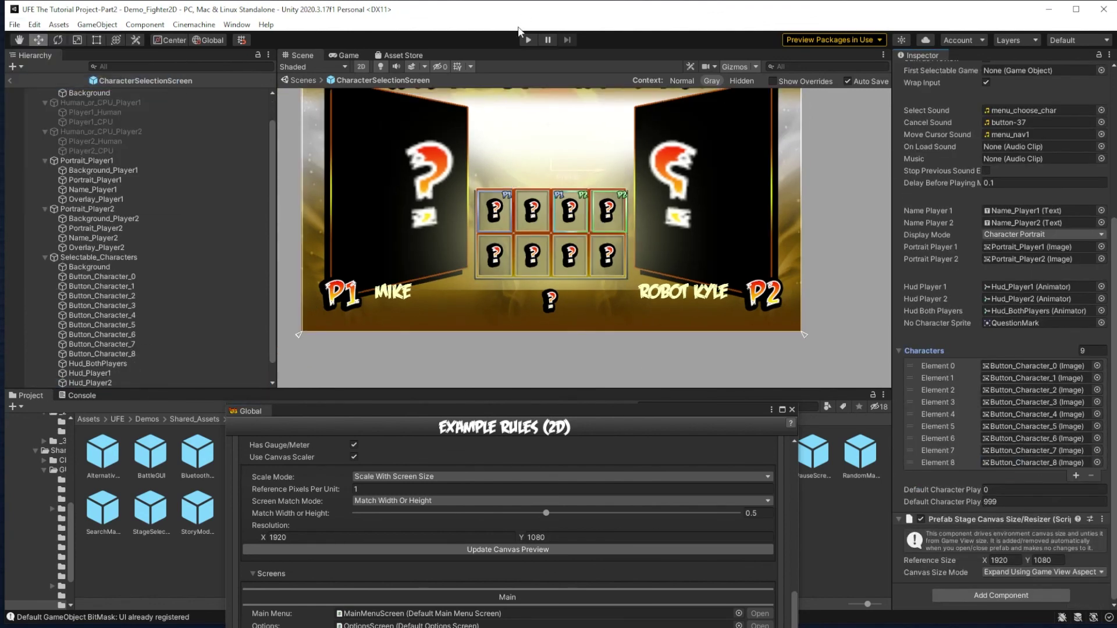
Play the game, pick Shrigma for both players and start a match on the Training Room (Prefab) stage.
{"action": "left_click", "coordinate": [529, 40]}
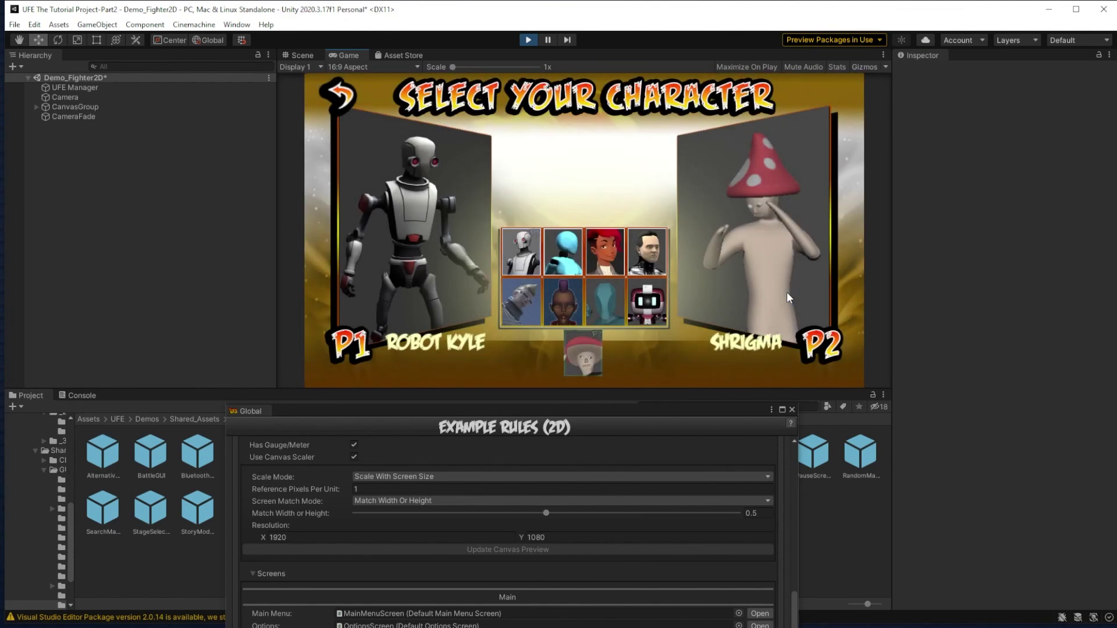
{"action": "key", "text": "d"}
{"action": "key", "text": "s"}
{"action": "key", "text": "s"}
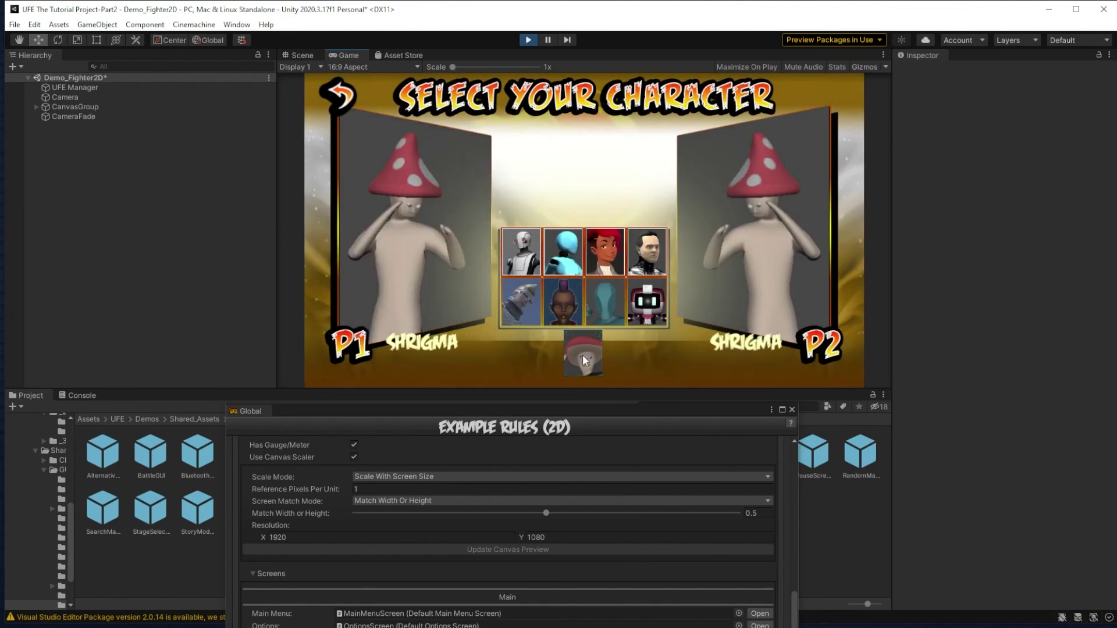
{"action": "left_click", "coordinate": [582, 355]}
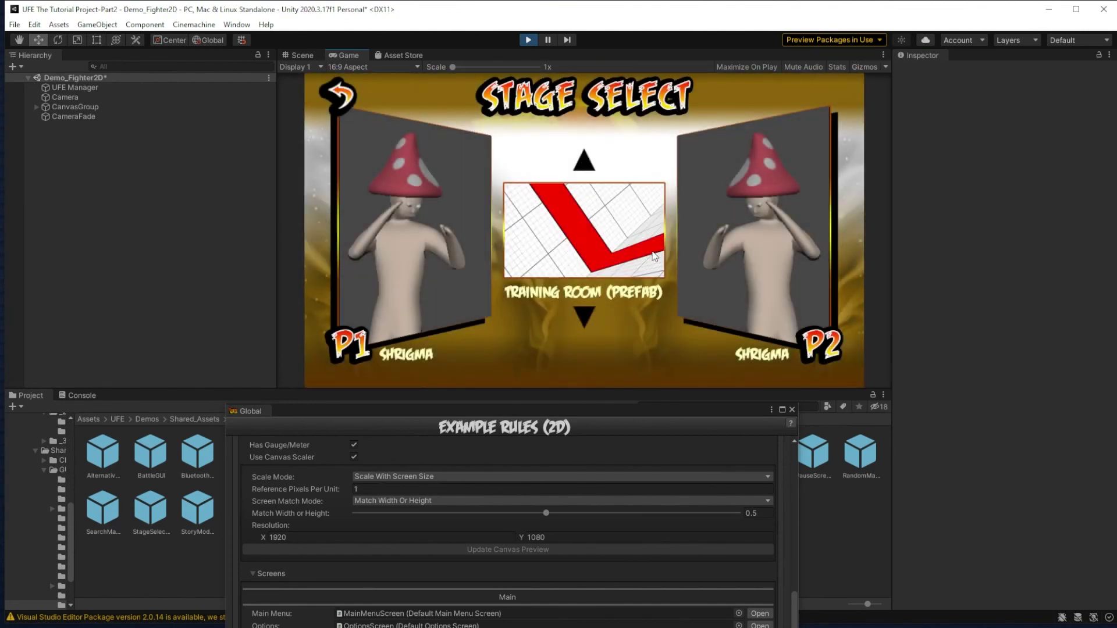
{"action": "left_click", "coordinate": [652, 253]}
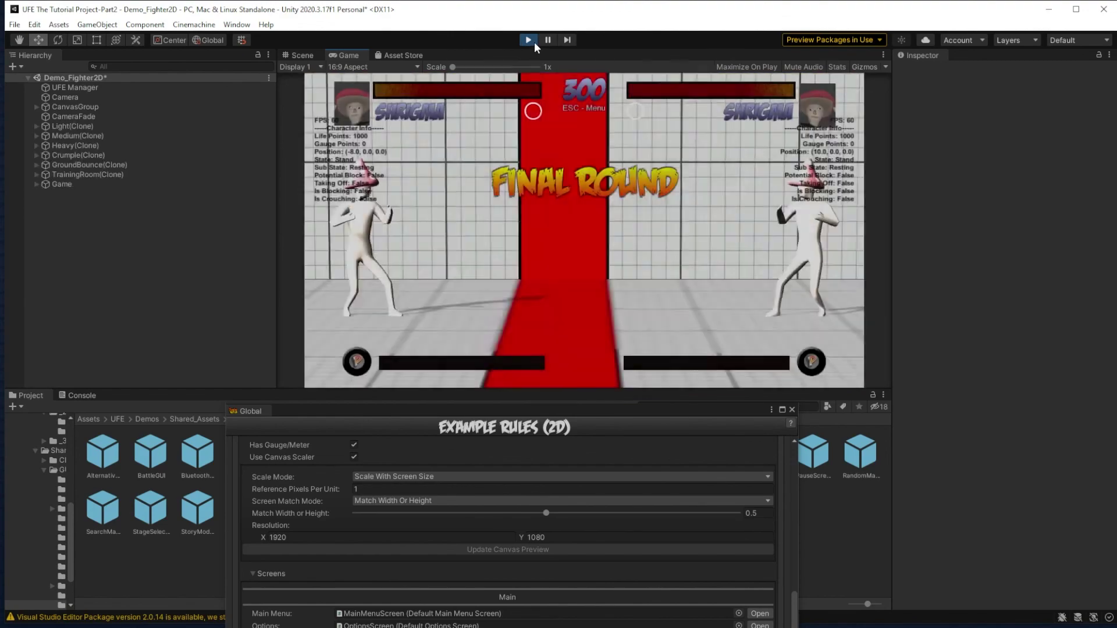